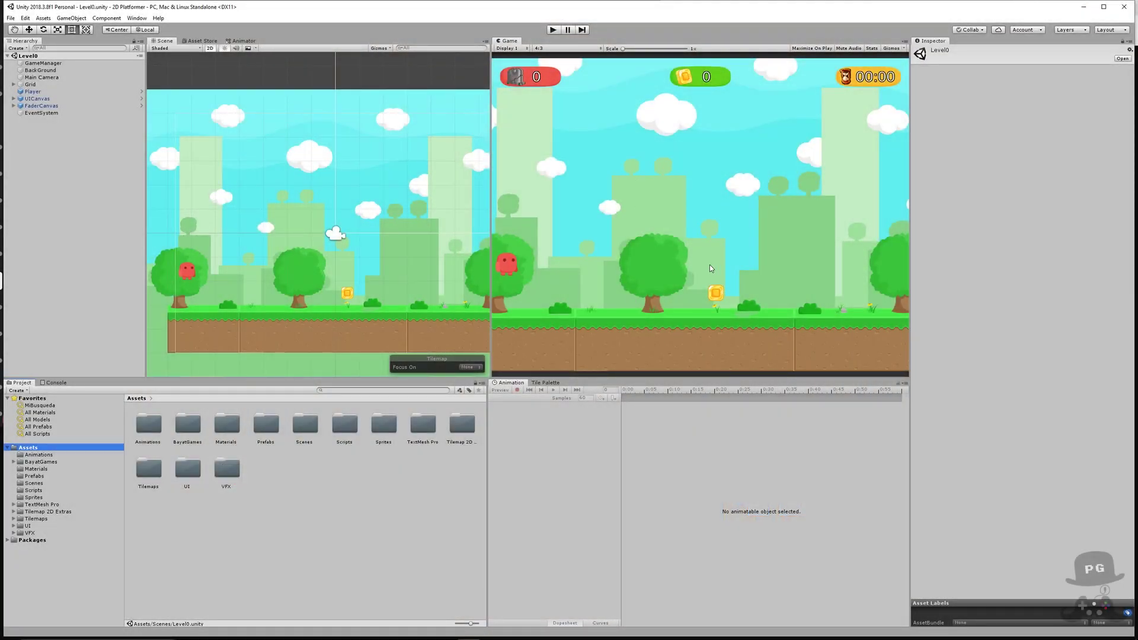
- Play-test the level, walking the player right and left, then stop the run
left_click(553, 29)
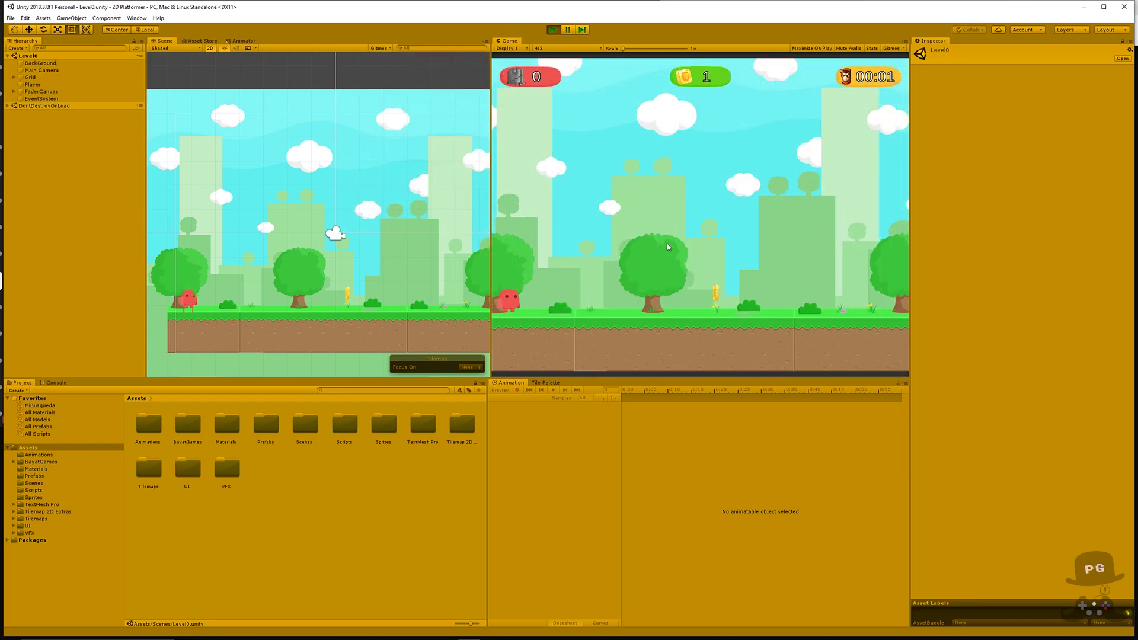
key("Right")
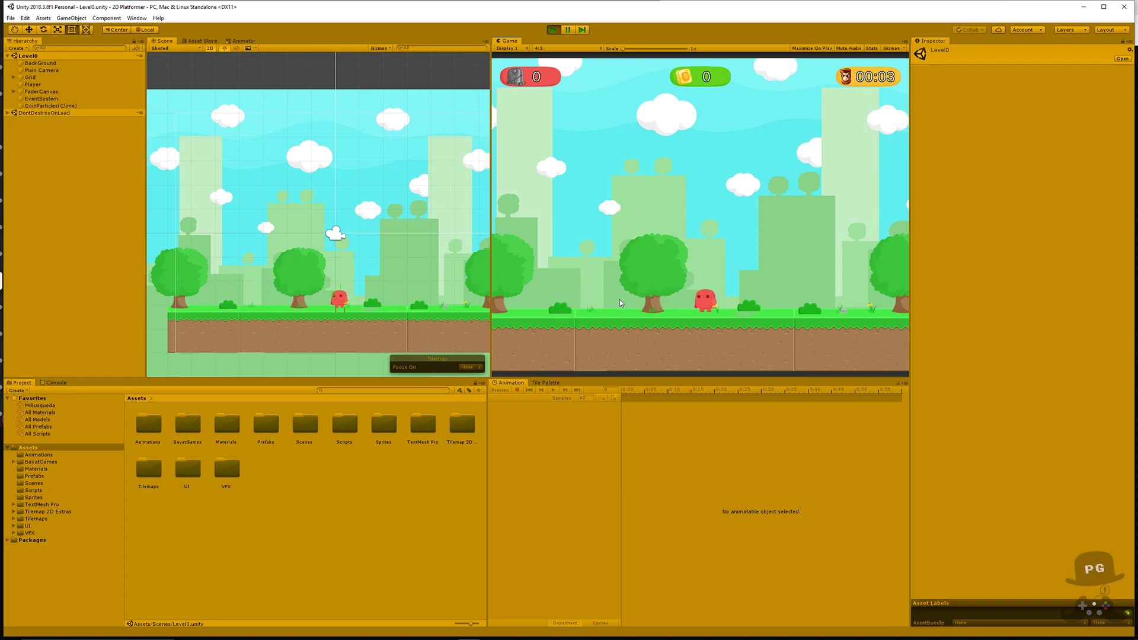
key("Left")
key("Right")
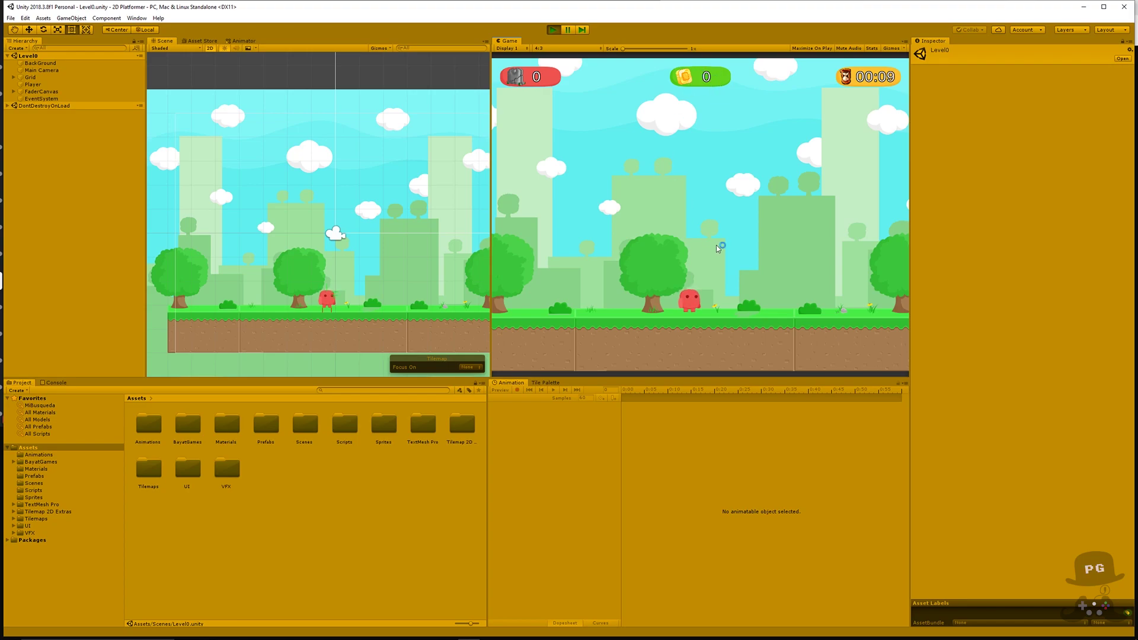
left_click(553, 31)
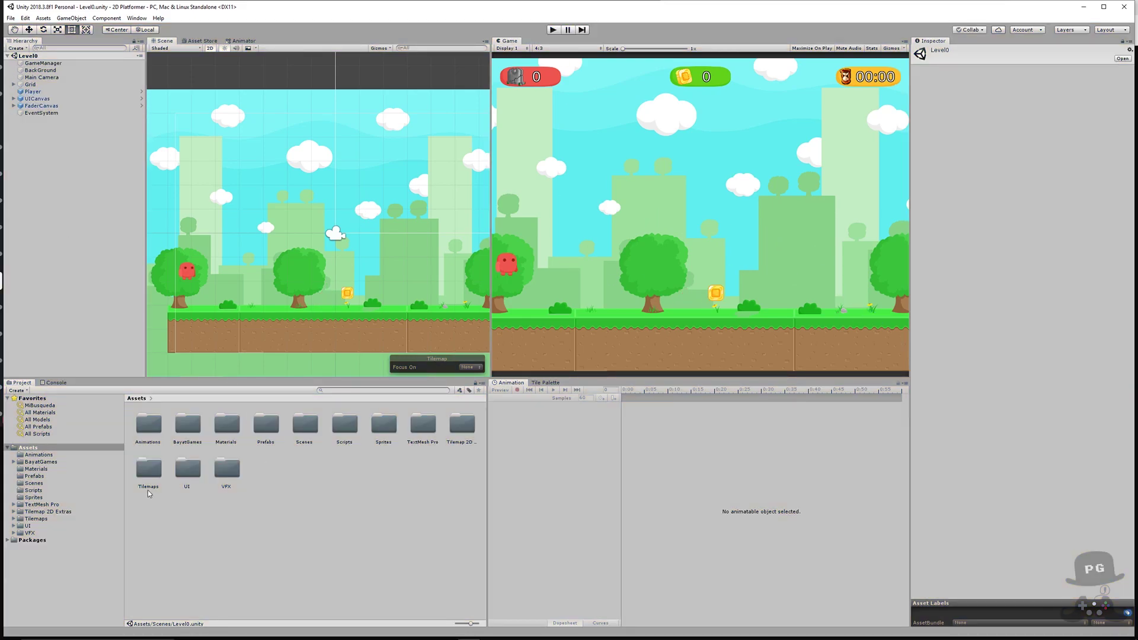
- Select the Elements sprite sheet in the Sprites folder and expand its sub-sprites
left_click(32, 498)
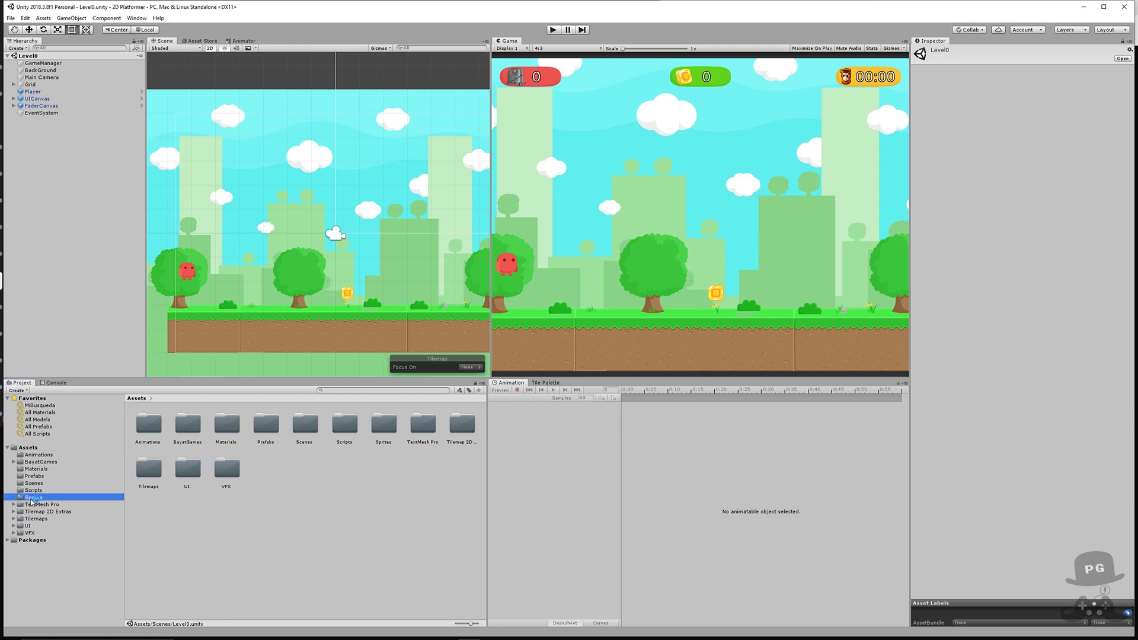
left_click(186, 423)
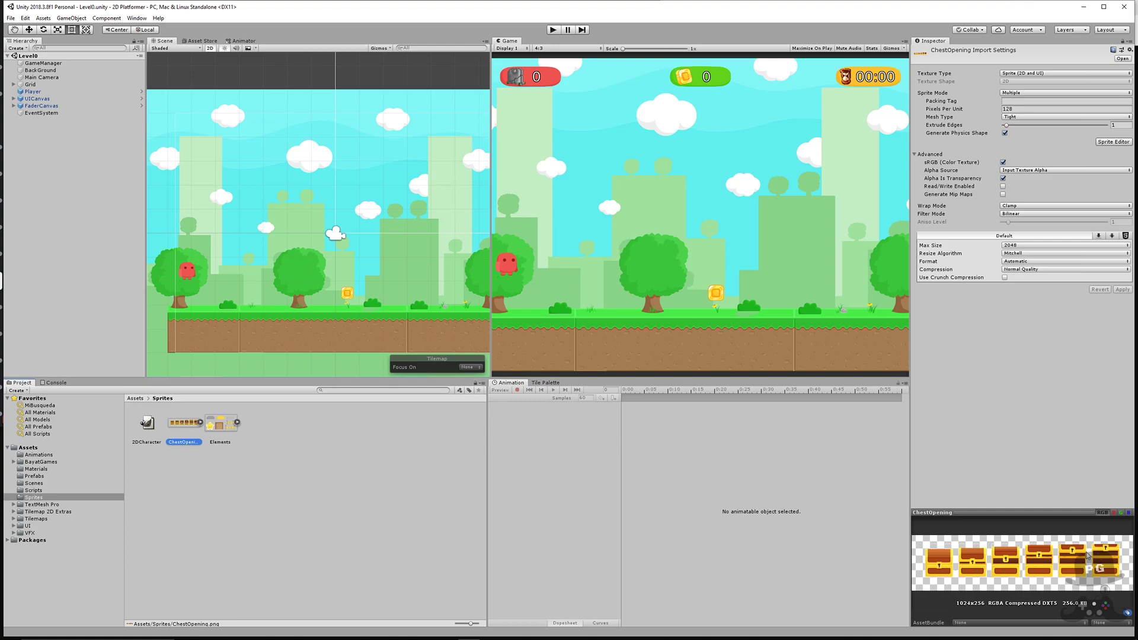
left_click(222, 427)
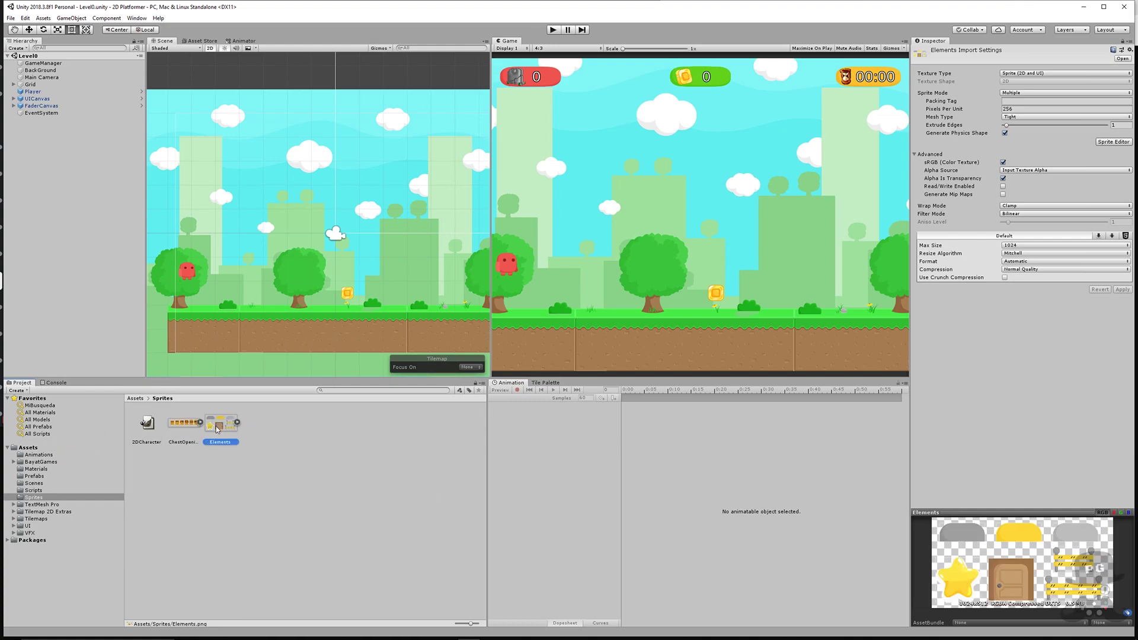
left_click(296, 498)
left_click(219, 427)
left_click(238, 423)
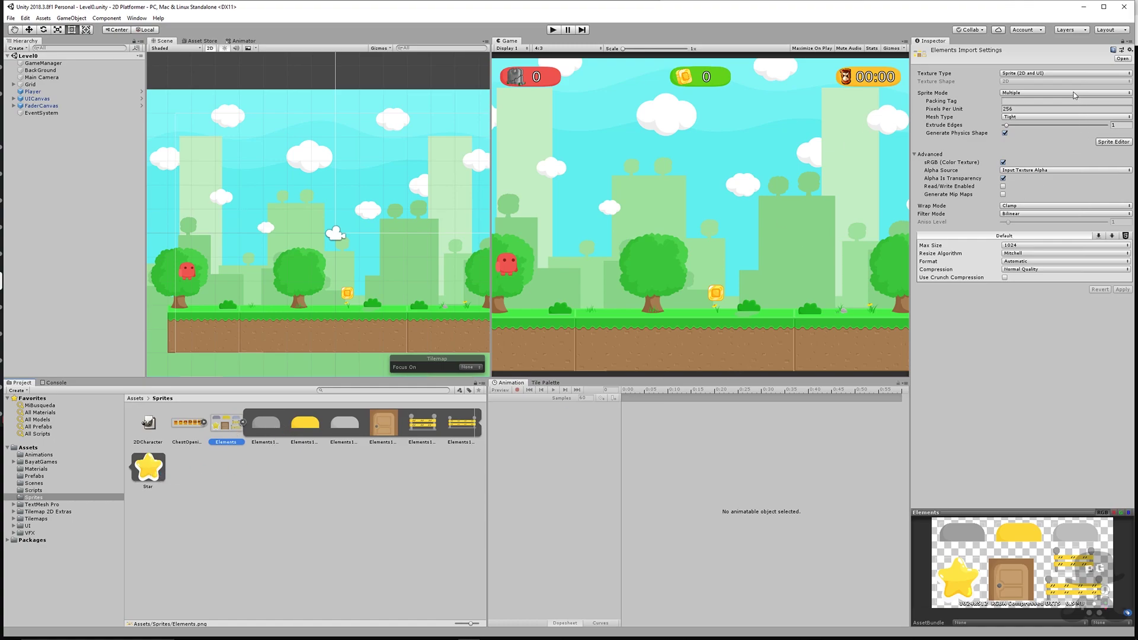
- Switch Elements to Single sprite mode and apply the import settings
left_click(1075, 94)
left_click(1034, 106)
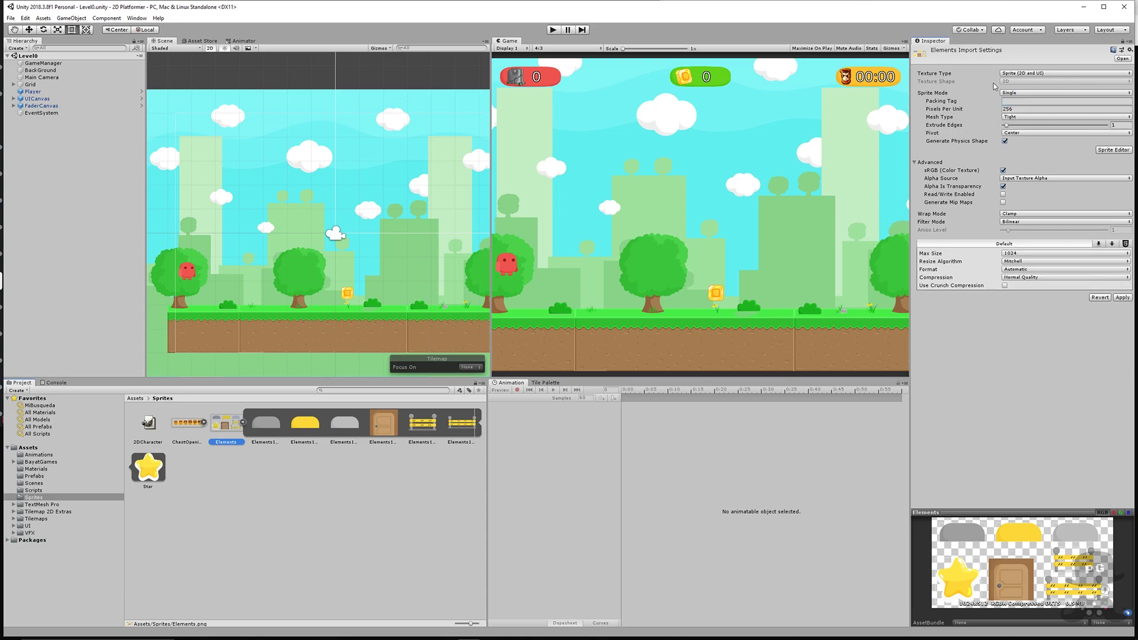
left_click(1014, 108)
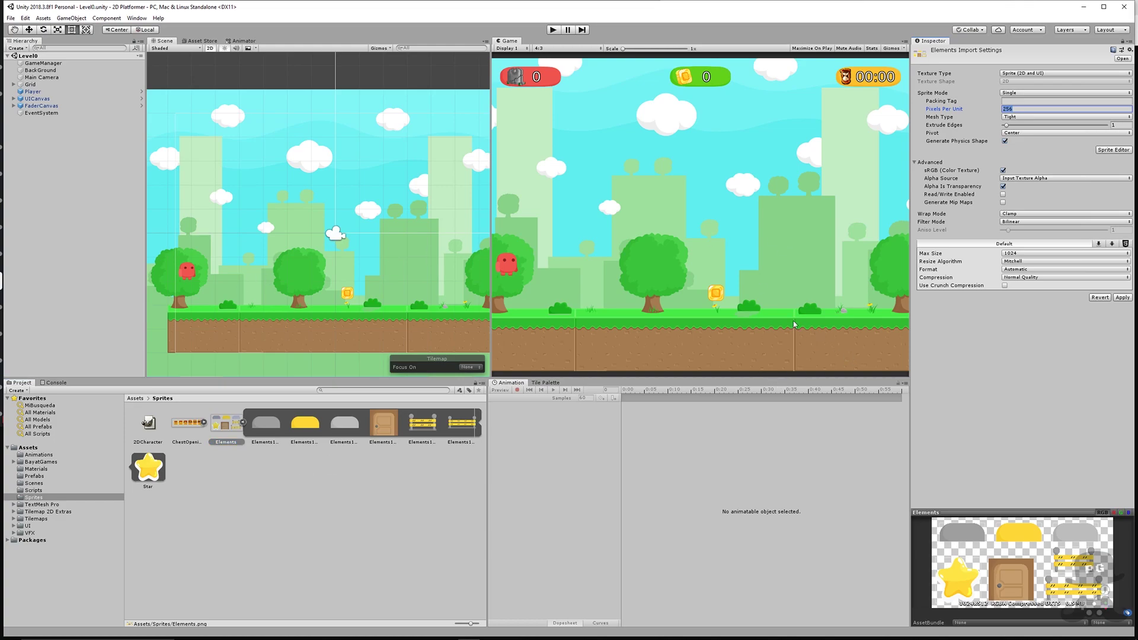
left_click(252, 462)
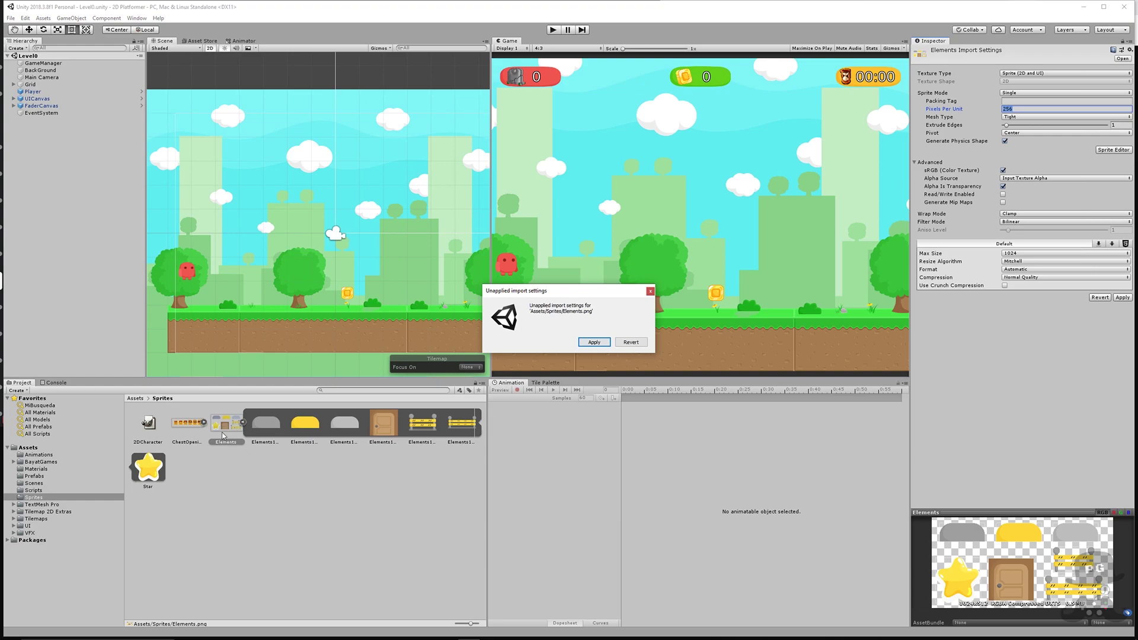
left_click(601, 349)
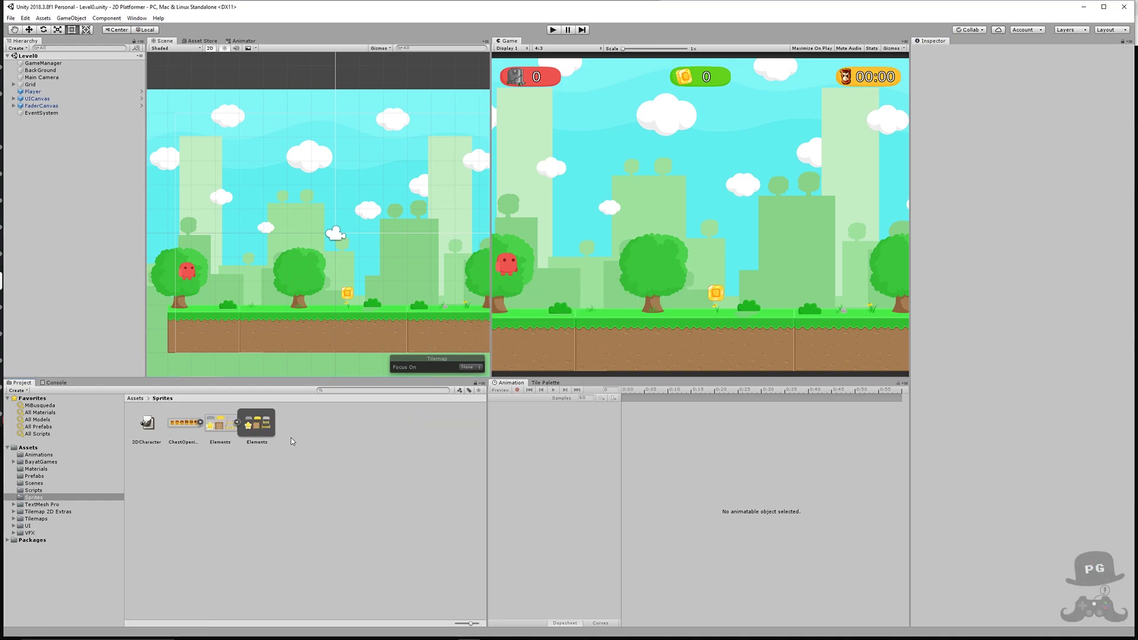
- Set Elements back to Multiple sprite mode, apply, and open it in the Sprite Editor
left_click(215, 426)
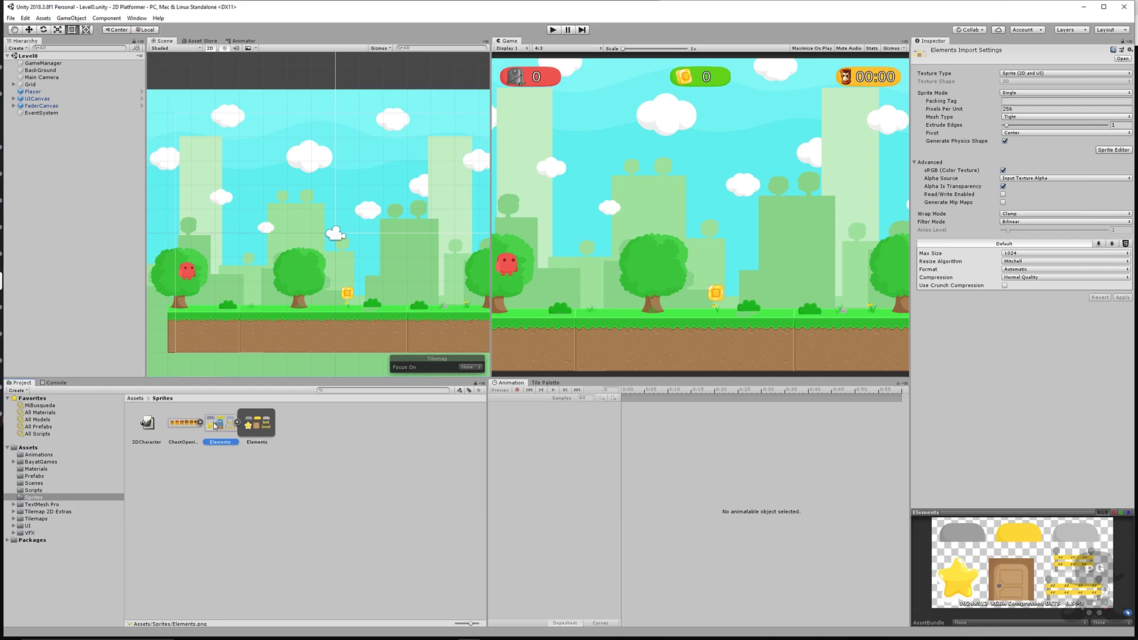
left_click(1032, 94)
left_click(1028, 110)
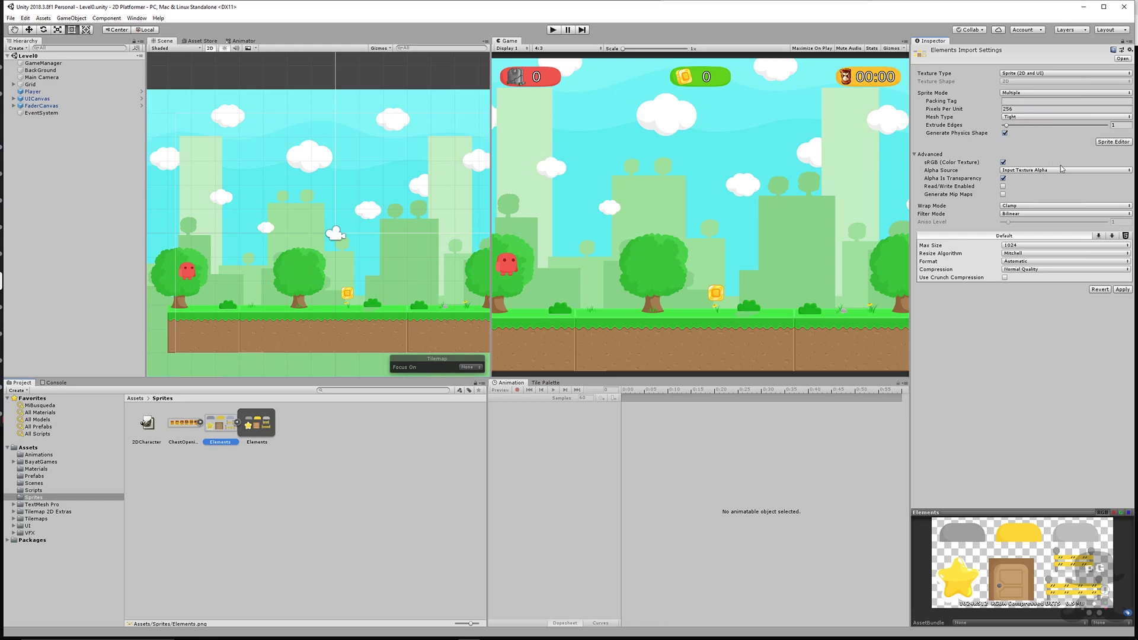
left_click(1122, 290)
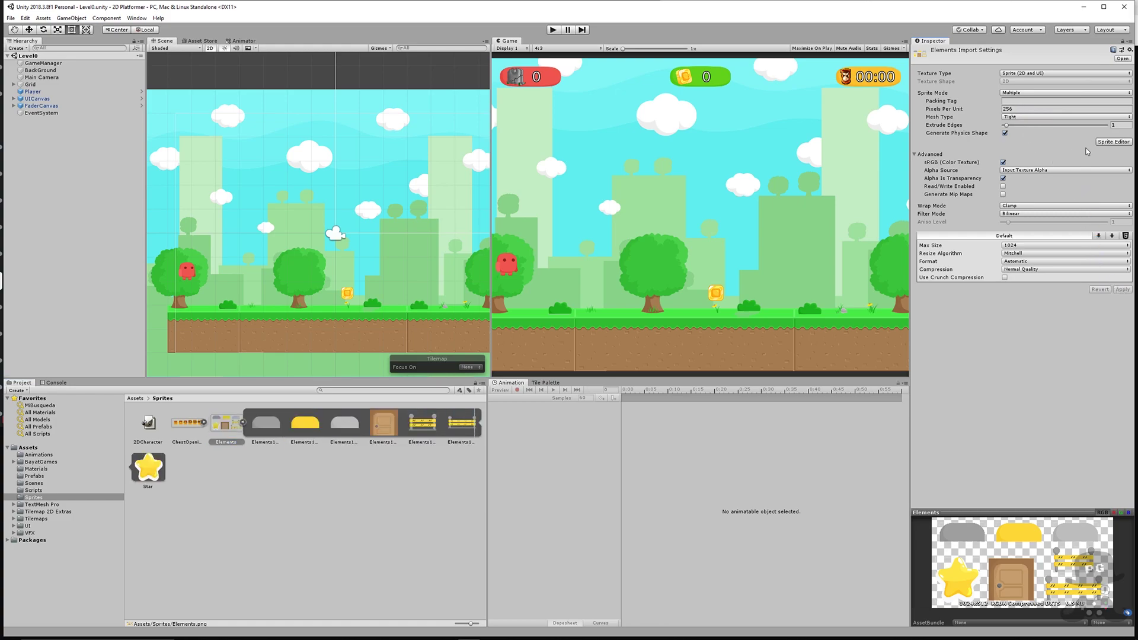
left_click(1104, 143)
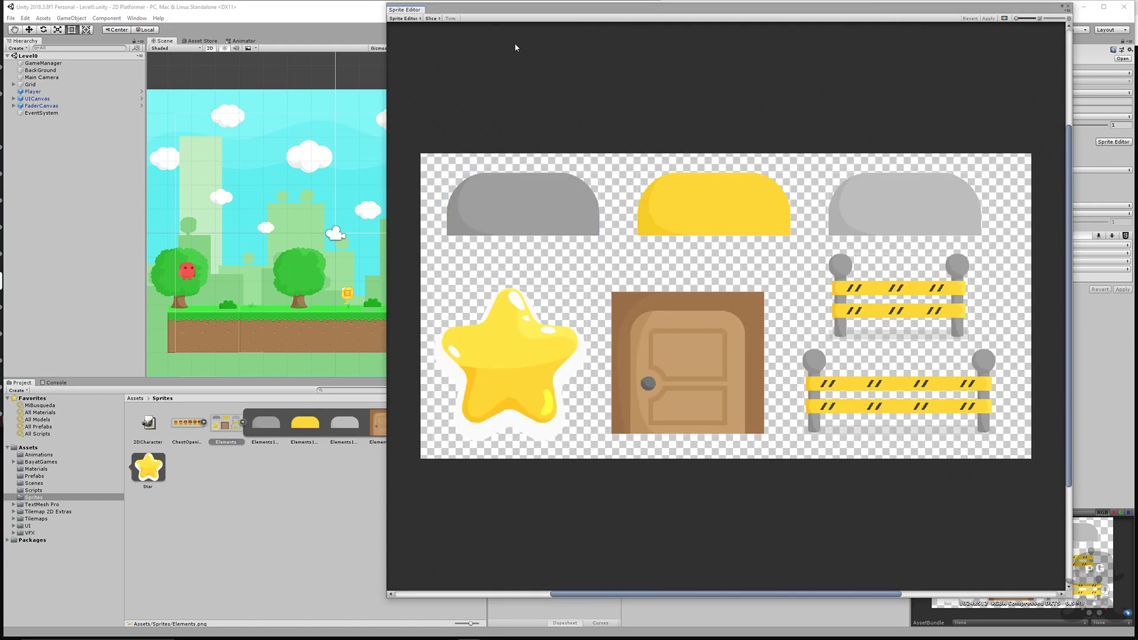
- Slice the Elements sheet automatically into separate sprites
left_click(432, 18)
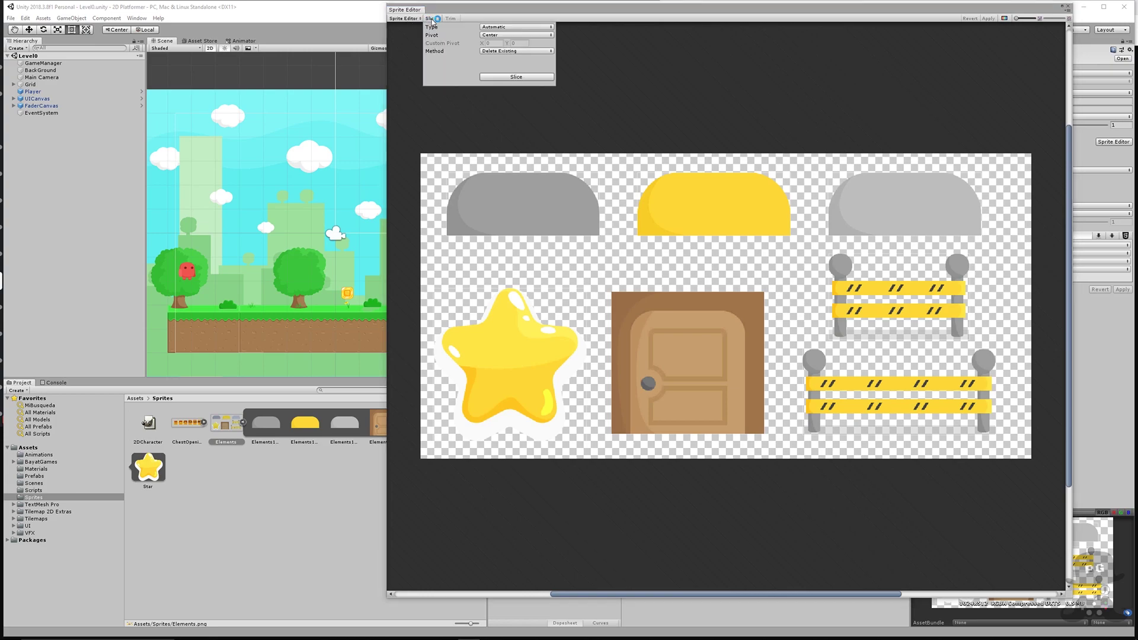
left_click(490, 27)
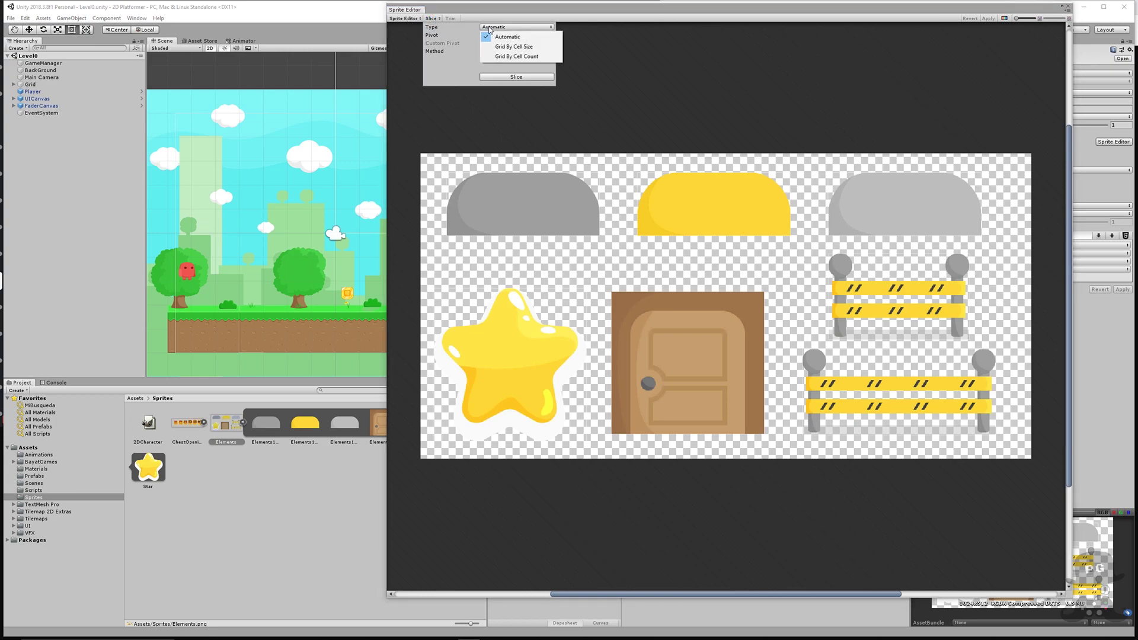
left_click(489, 28)
left_click(517, 77)
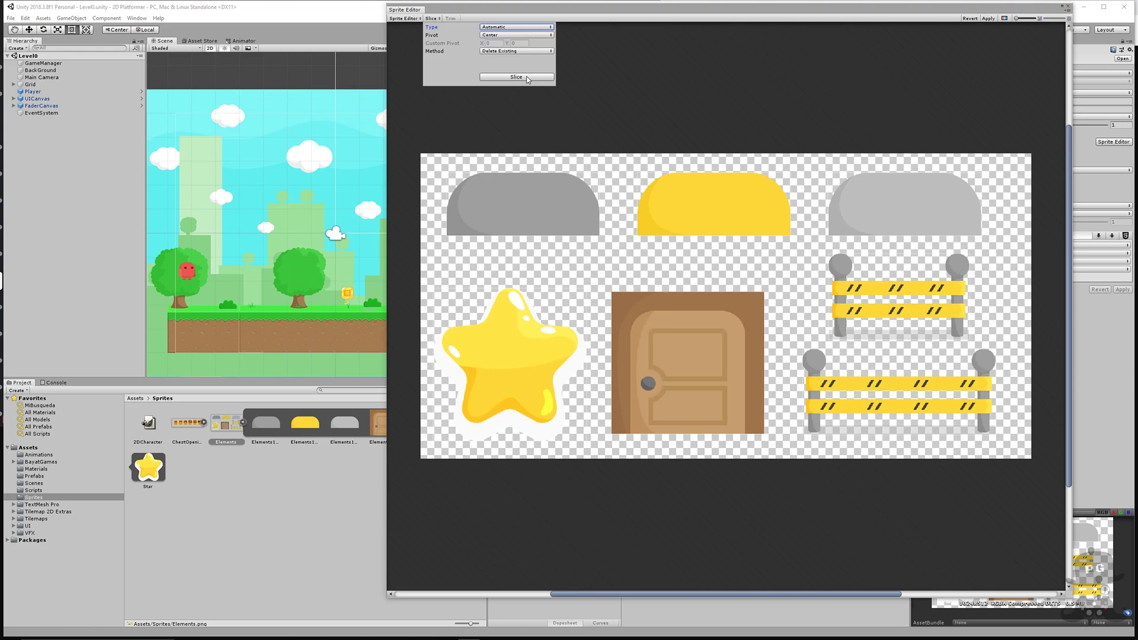
- Inspect each sliced sprite: the platforms, fences, door and star
left_click(514, 212)
left_click(734, 202)
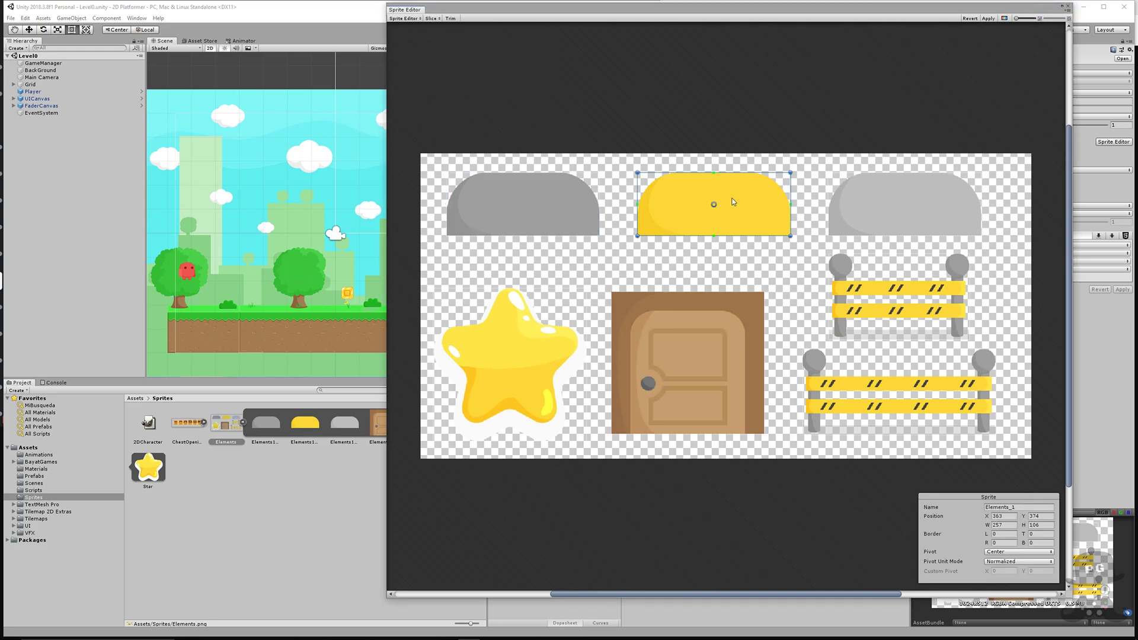
left_click(924, 183)
left_click(898, 285)
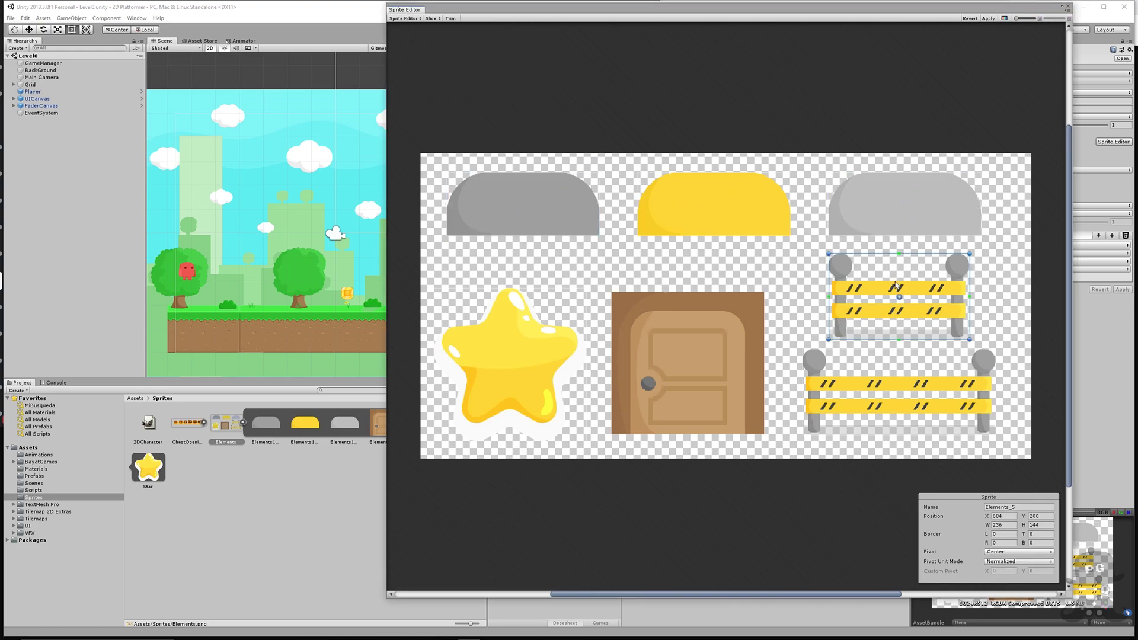
left_click(865, 381)
left_click(696, 368)
left_click(557, 353)
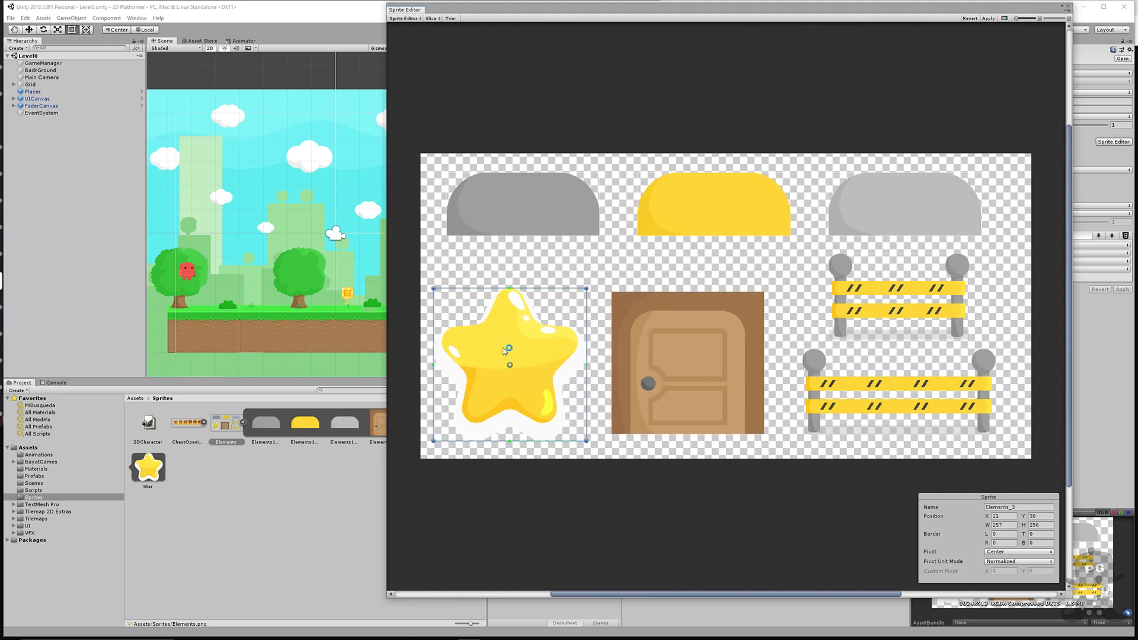
left_click(525, 209)
left_click(713, 209)
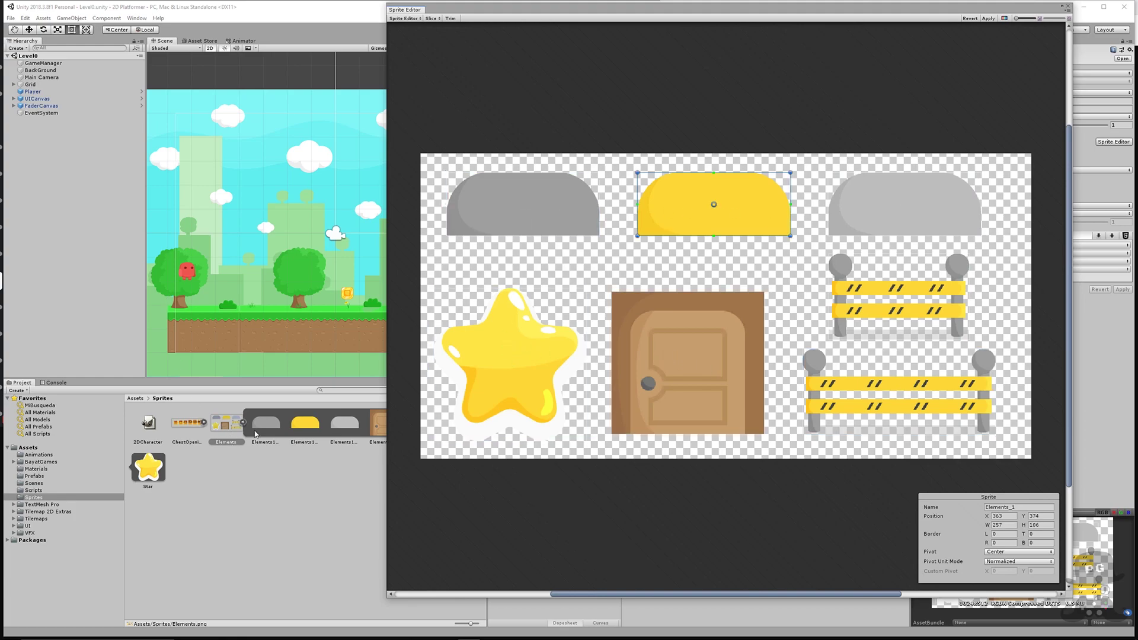
- Rename the star sprite to Estrella and apply the change
left_click(1016, 508)
left_click(511, 364)
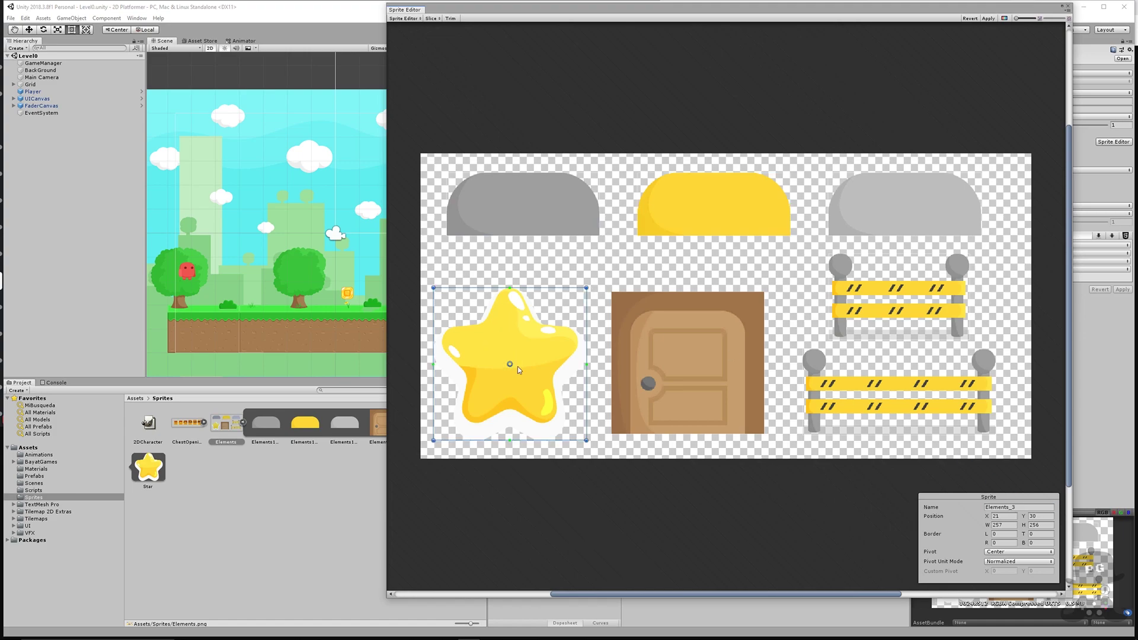
left_click(1033, 507)
type("tyr")
type("rella")
left_click(988, 18)
left_click(1068, 6)
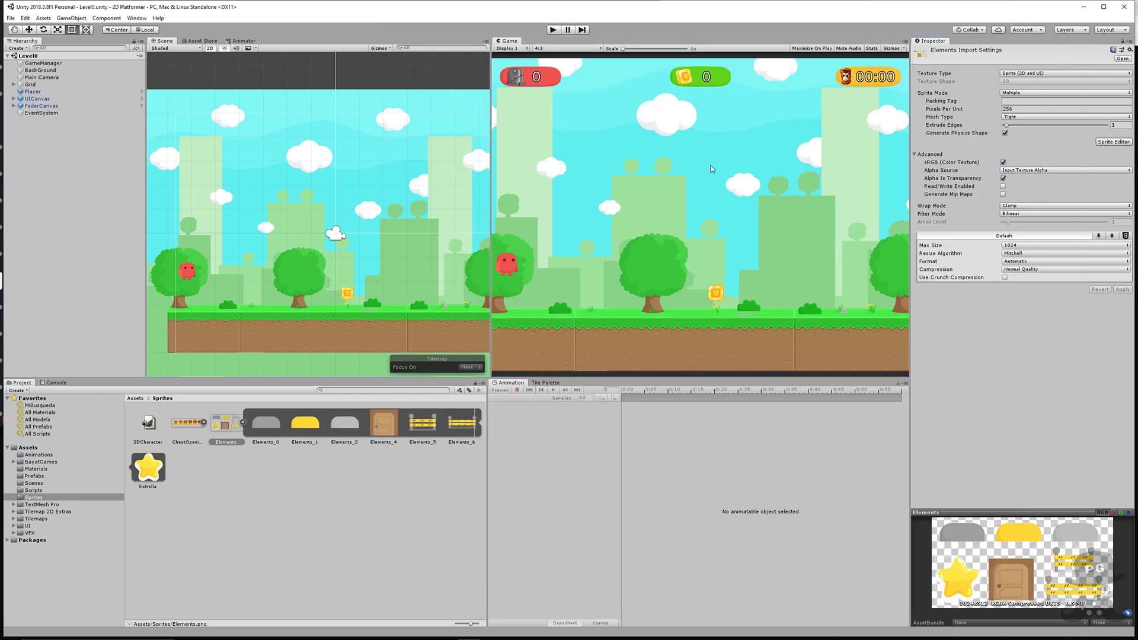
left_click(241, 423)
left_click(241, 422)
left_click(1024, 74)
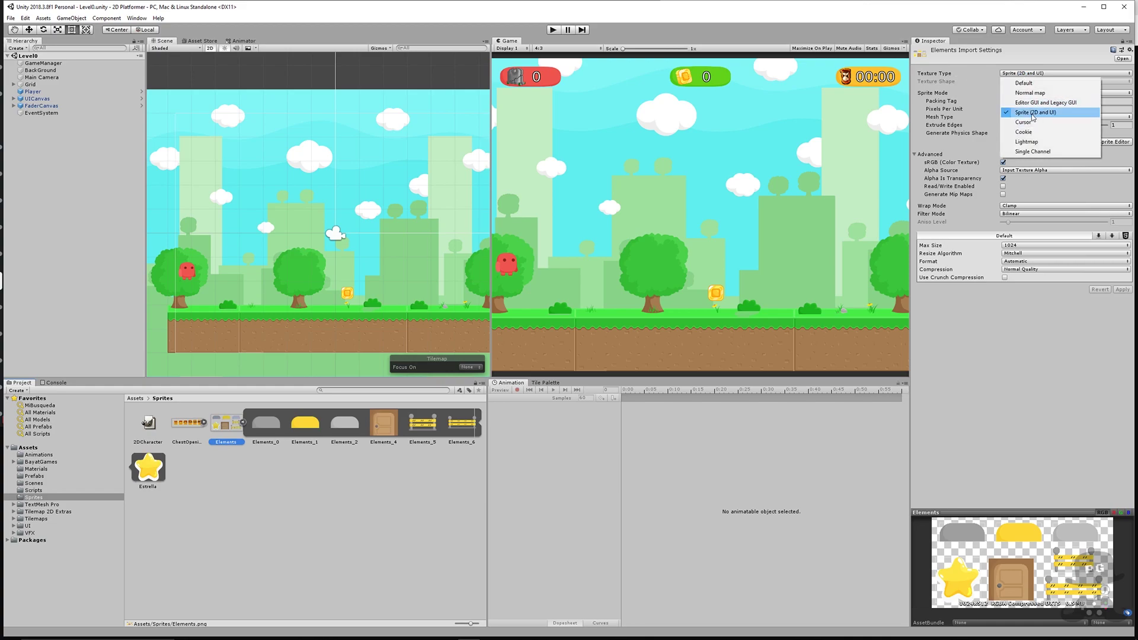
left_click(982, 69)
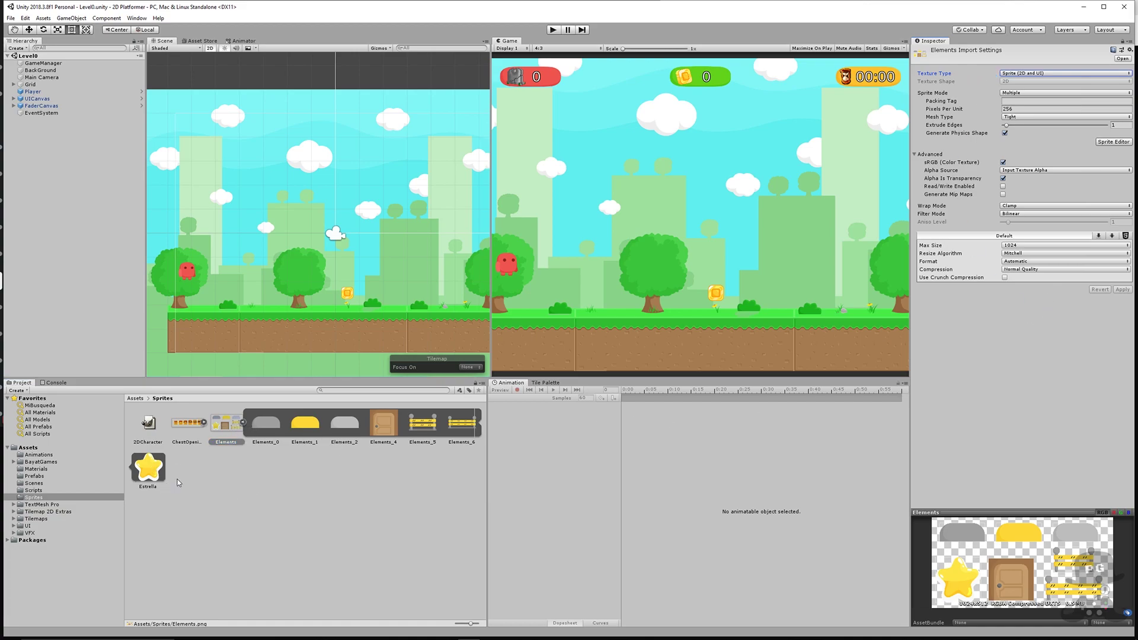
- Drag the Estrella sprite into the scene and set its Sorting Layer to Platforms, Order in Layer 1
mouse_move(150, 468)
left_mouse_down()
mouse_move(142, 245)
mouse_move(37, 139)
left_mouse_up()
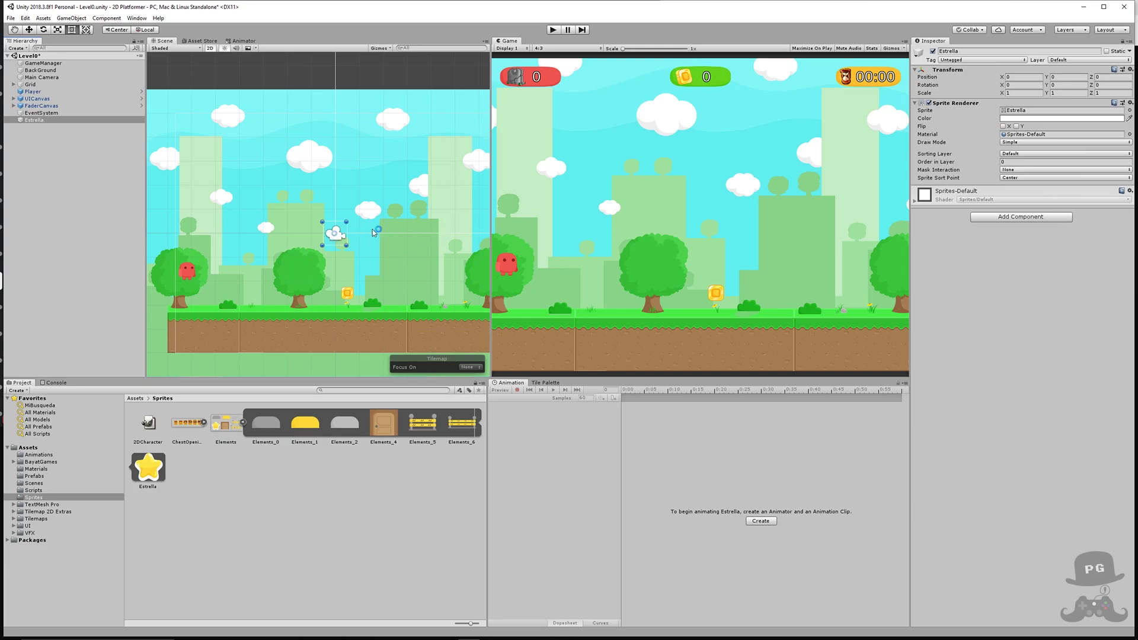
left_click(1034, 146)
left_click(1028, 154)
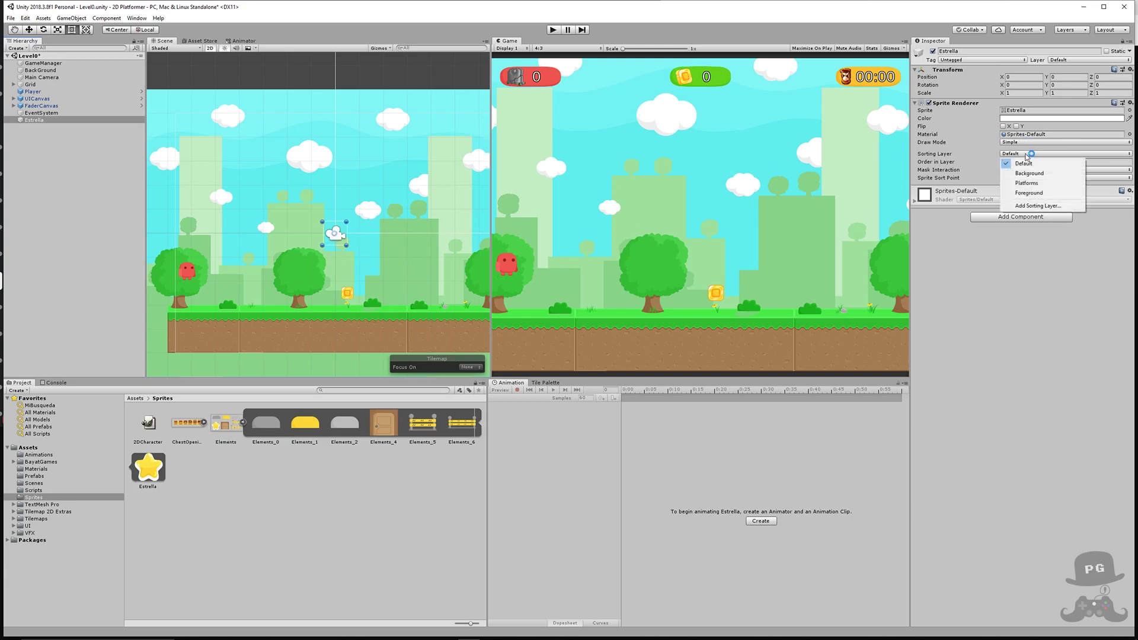
left_click(1028, 183)
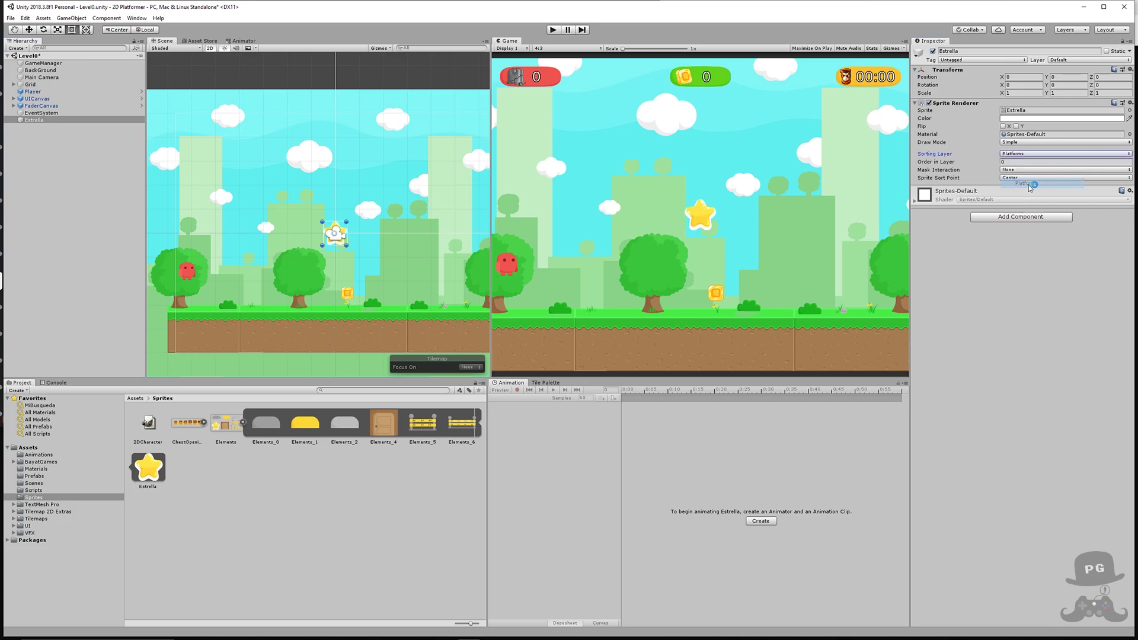
left_click(1017, 161)
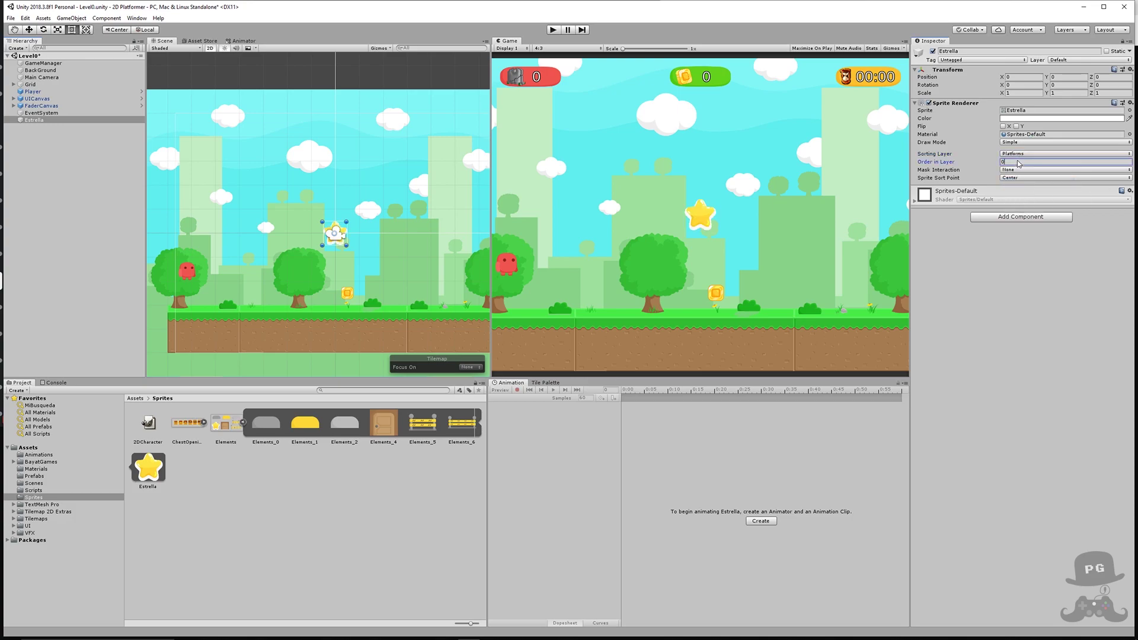
type("1")
left_click(942, 186)
- Add an Animator component to Estrella by searching 'anim' in Add Component
left_click(1016, 217)
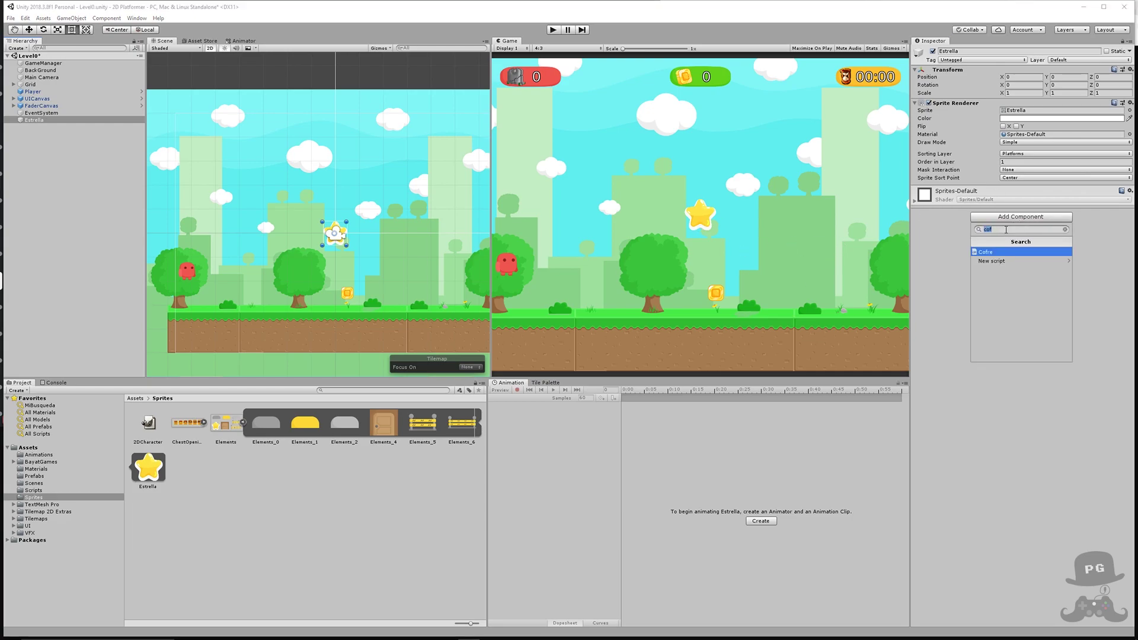
type("anim")
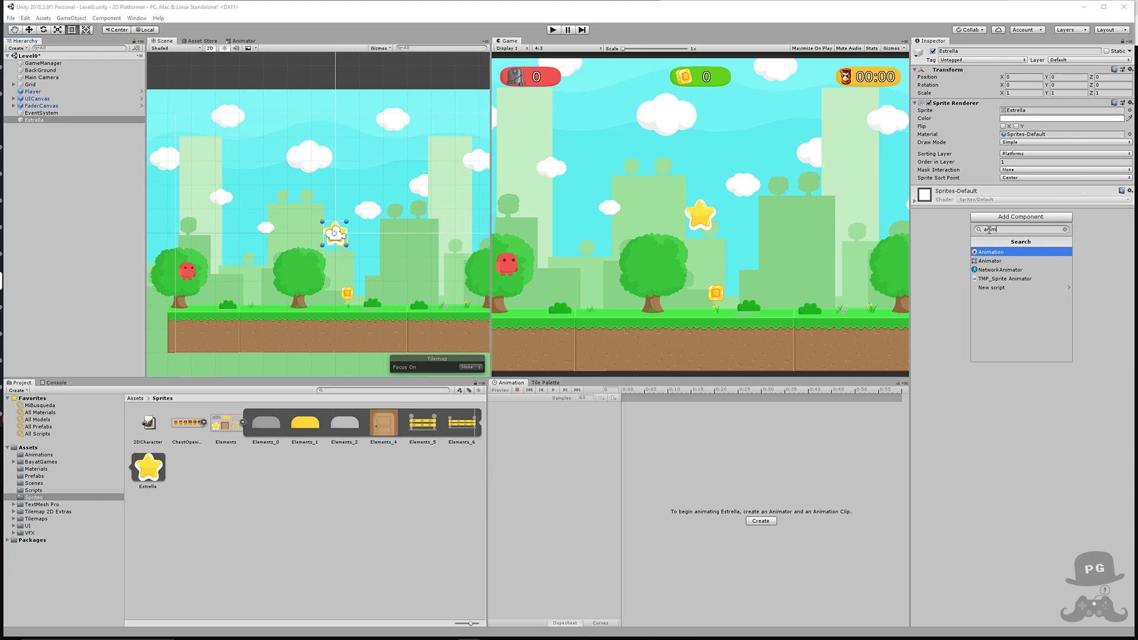
left_click(988, 261)
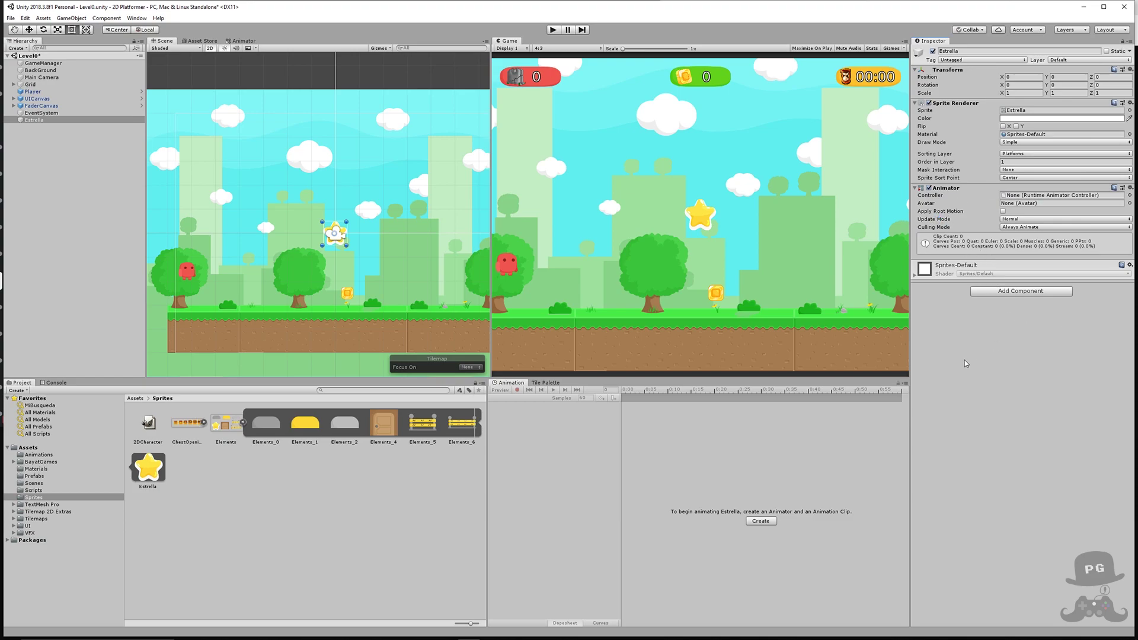
left_click(1029, 200)
- Create an Estrella animator controller in Animations and drag it into the star's Animator Controller field
left_click(37, 455)
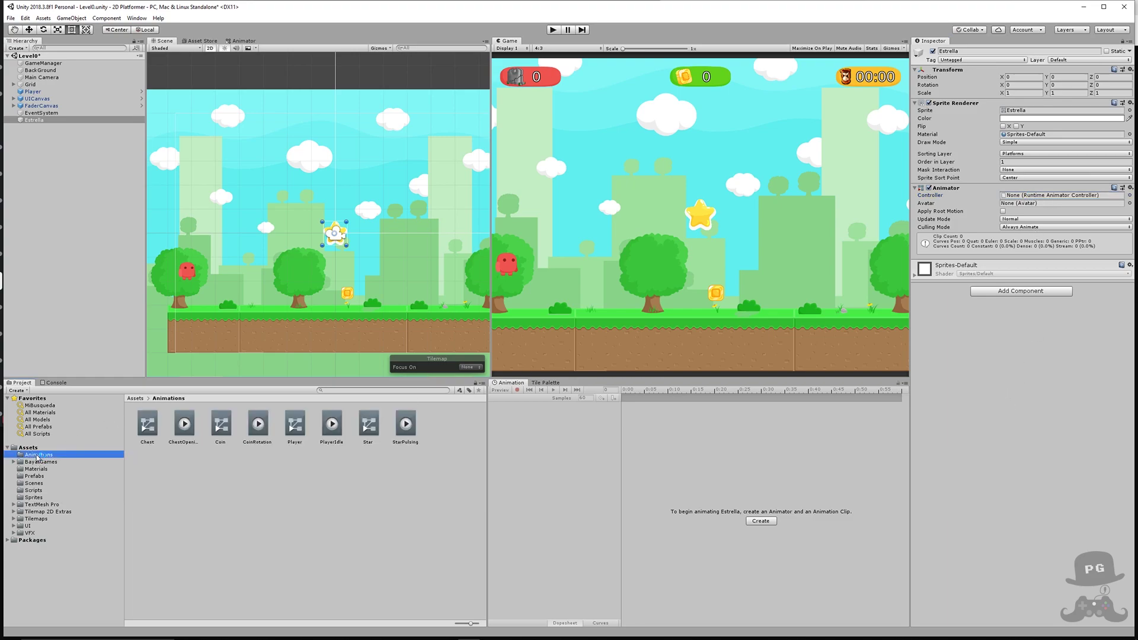
right_click(258, 507)
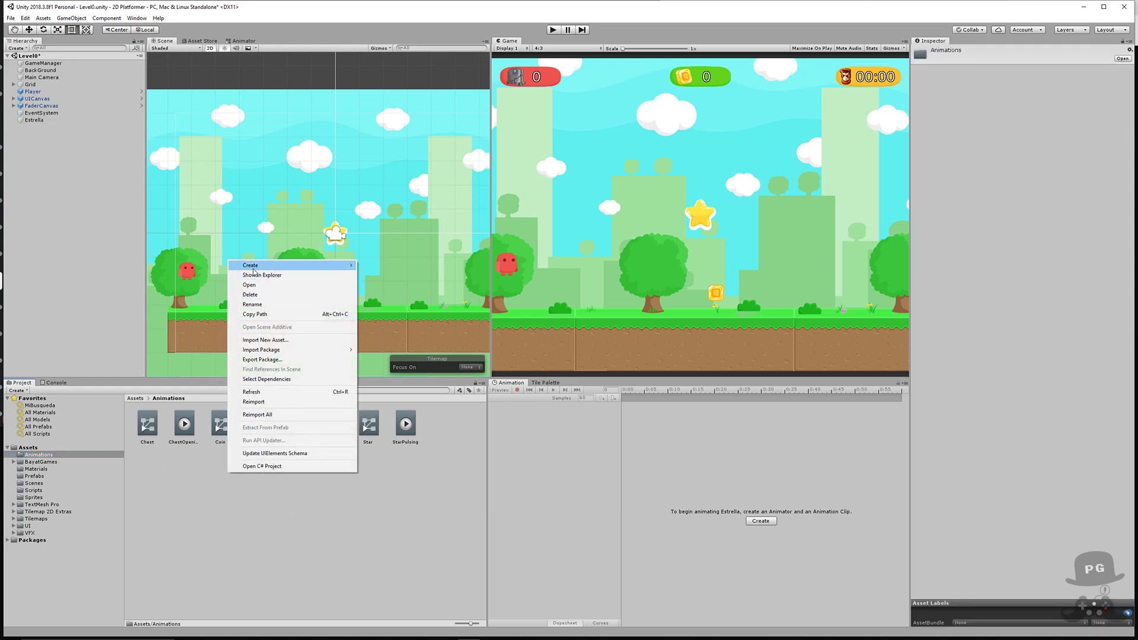
mouse_move(256, 267)
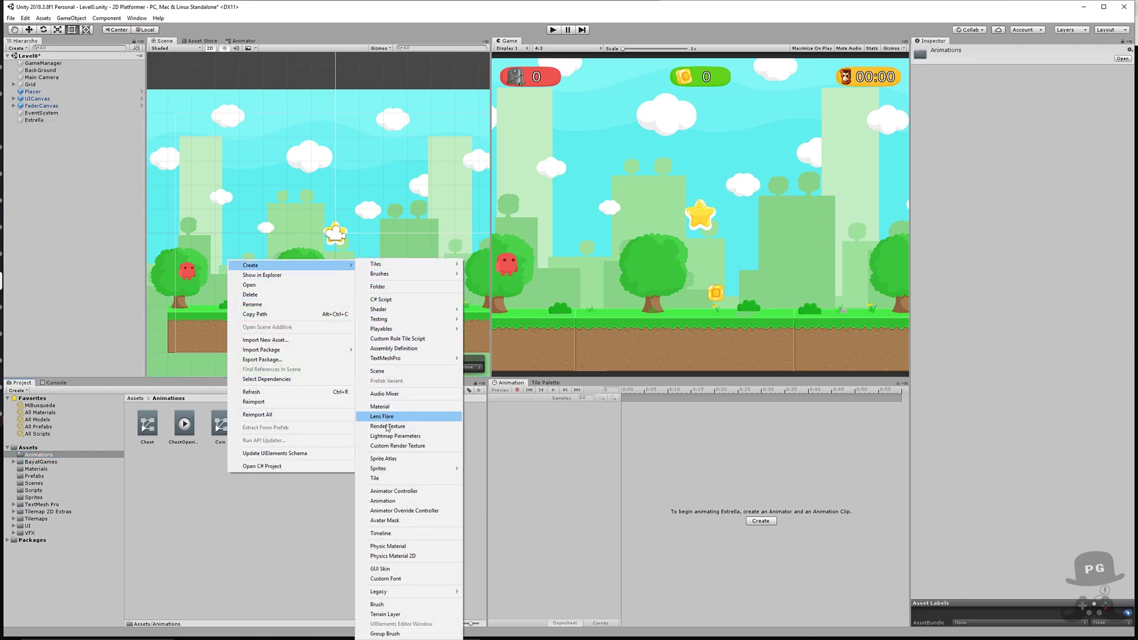
left_click(395, 492)
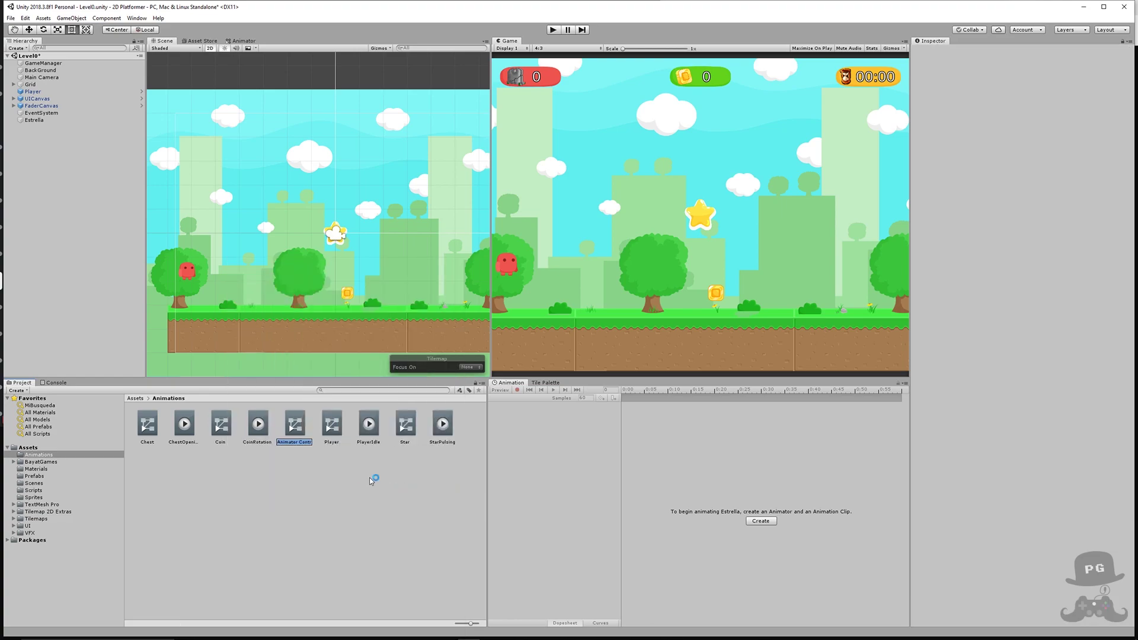
type("Estre")
type("lla")
key("BackSpace")
type("a")
key("Return")
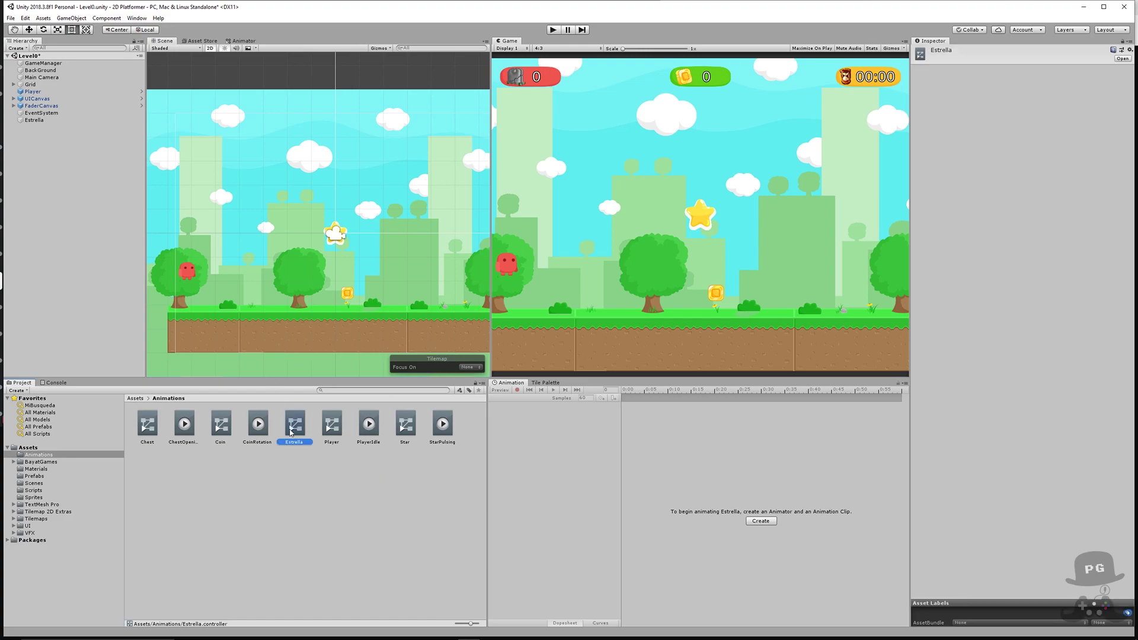
left_click(30, 120)
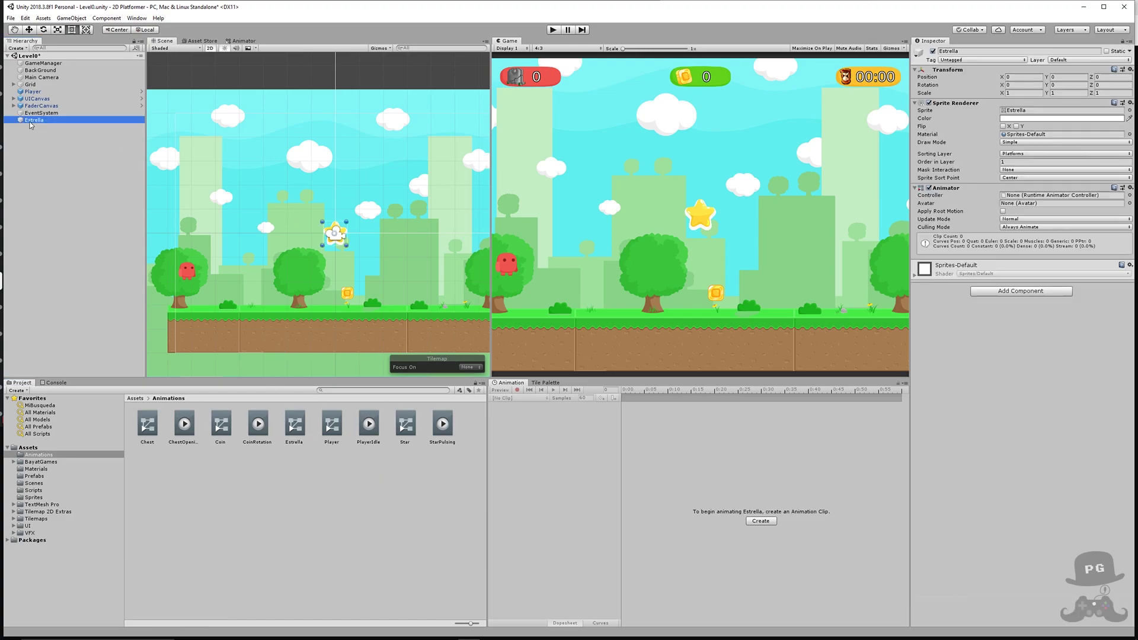
mouse_move(294, 424)
left_mouse_down()
mouse_move(850, 225)
mouse_move(1003, 195)
left_mouse_up()
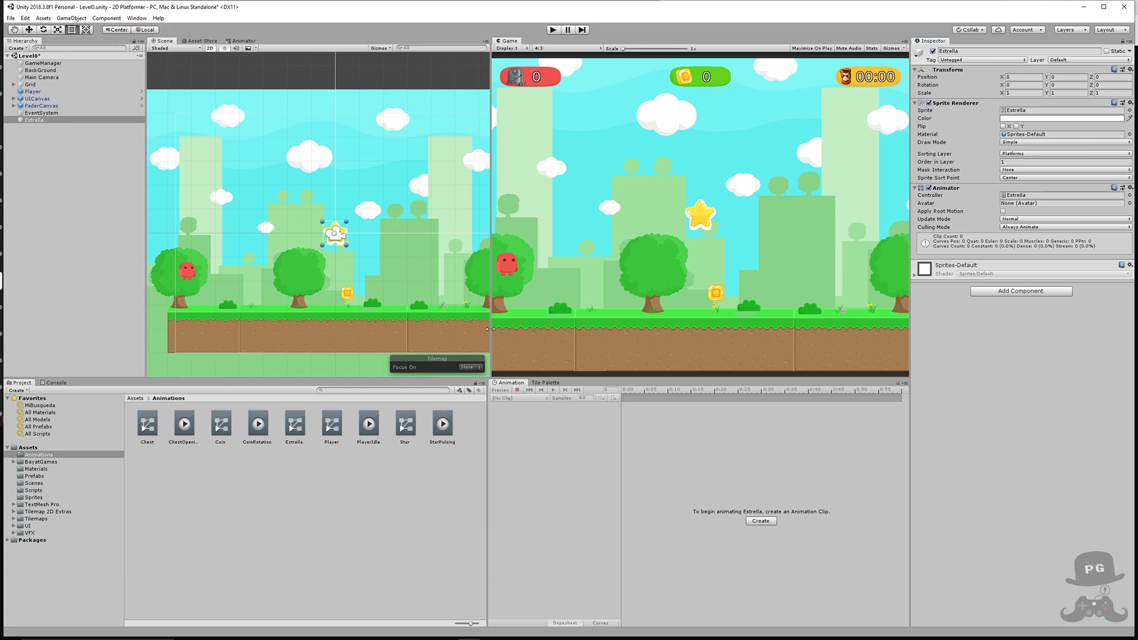
- Show the Animator tab with a widened graph and inspect the Entry and Any State nodes
left_click(244, 41)
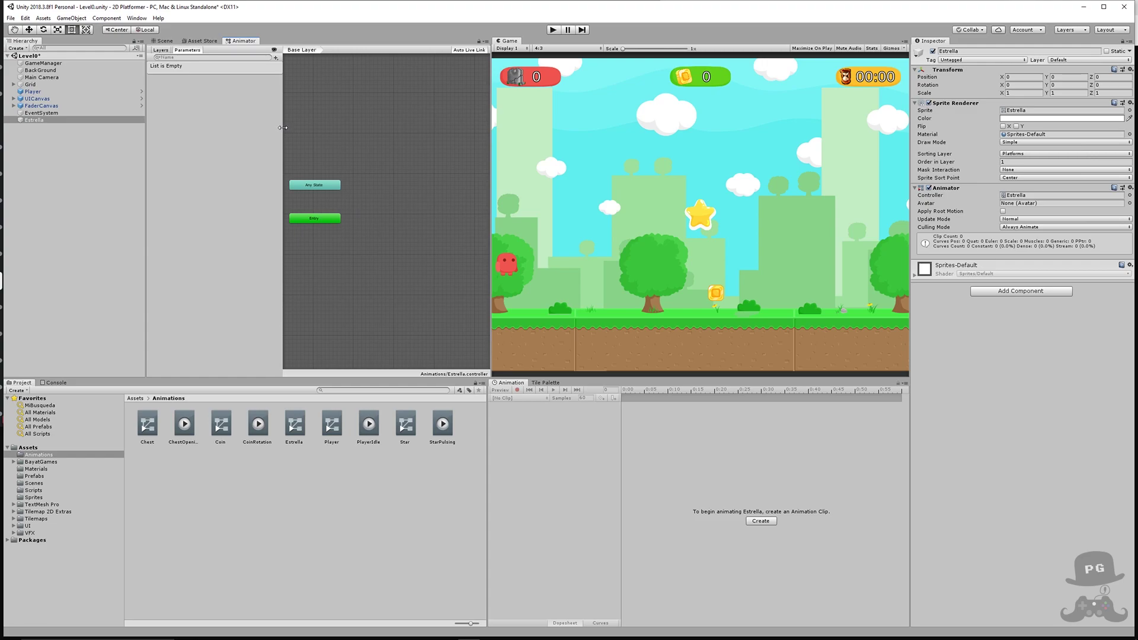
left_click_drag(283, 127, 263, 136)
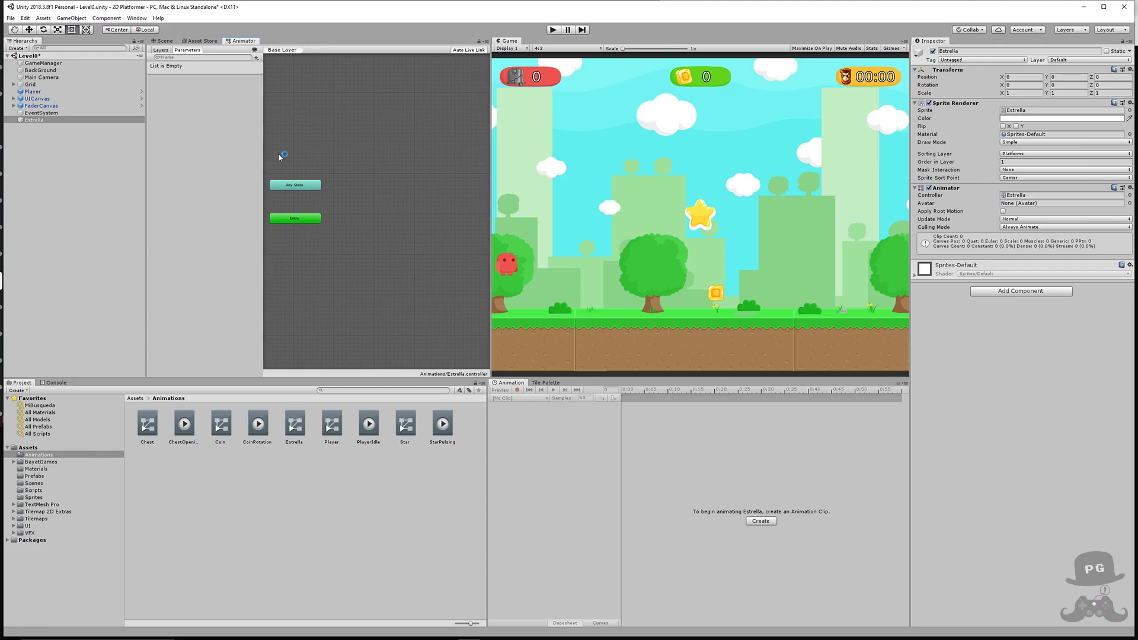
left_click(301, 219)
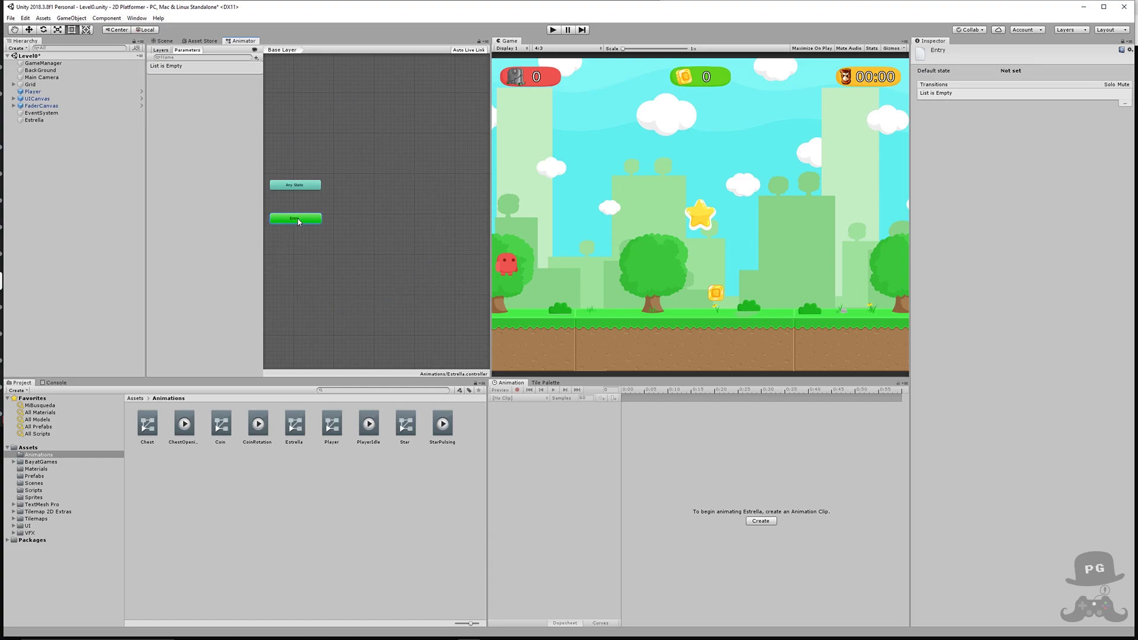
left_click(304, 187)
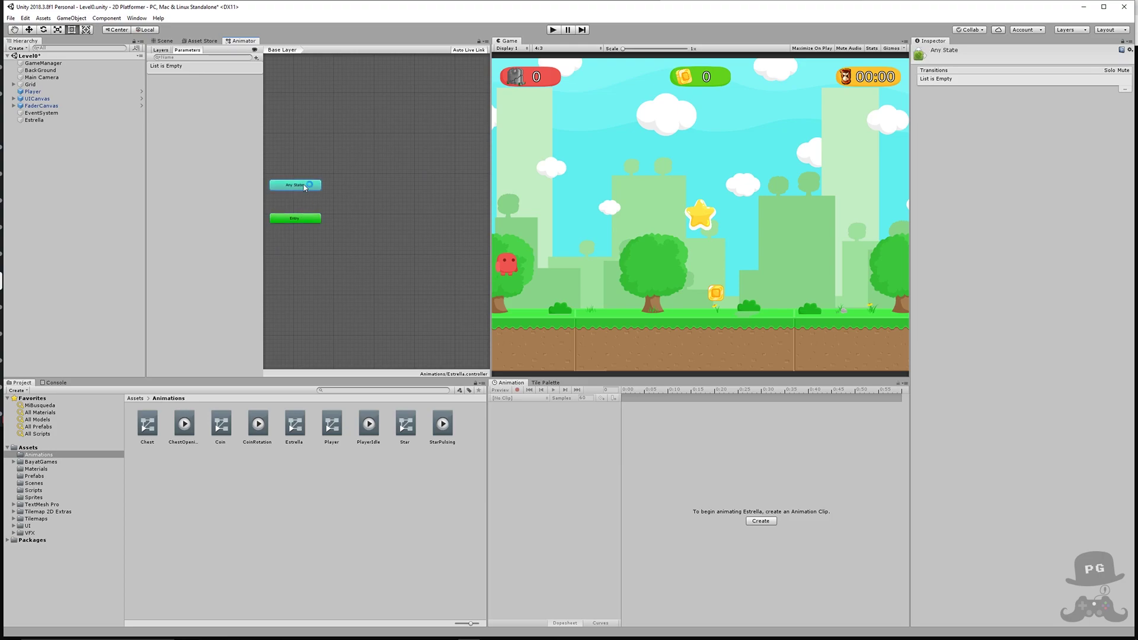
left_click(300, 220)
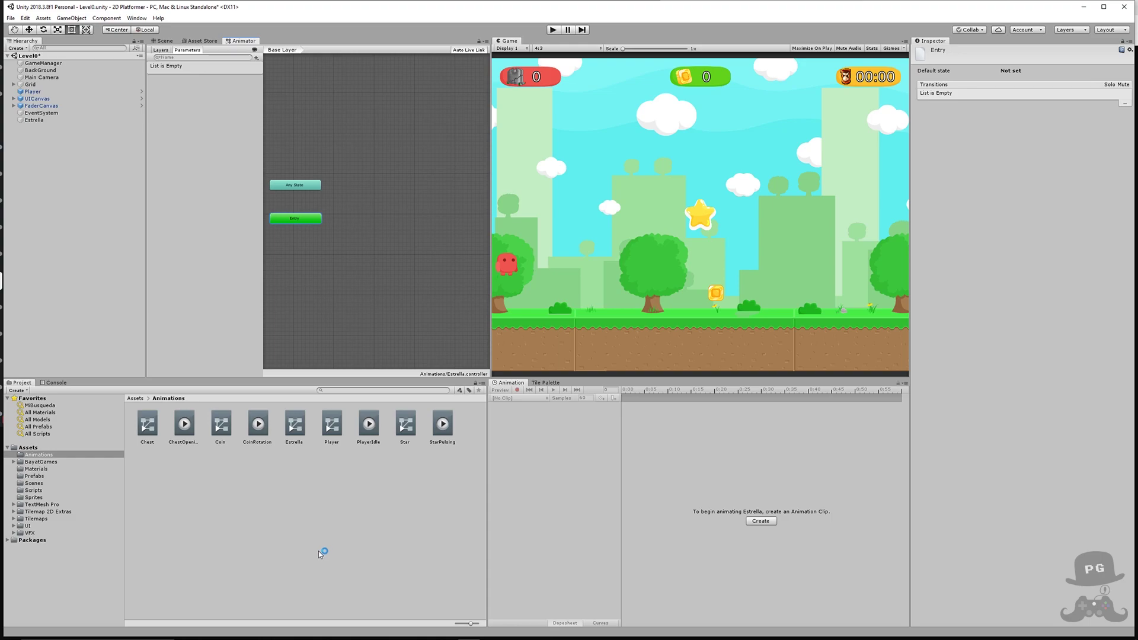
left_click(294, 513)
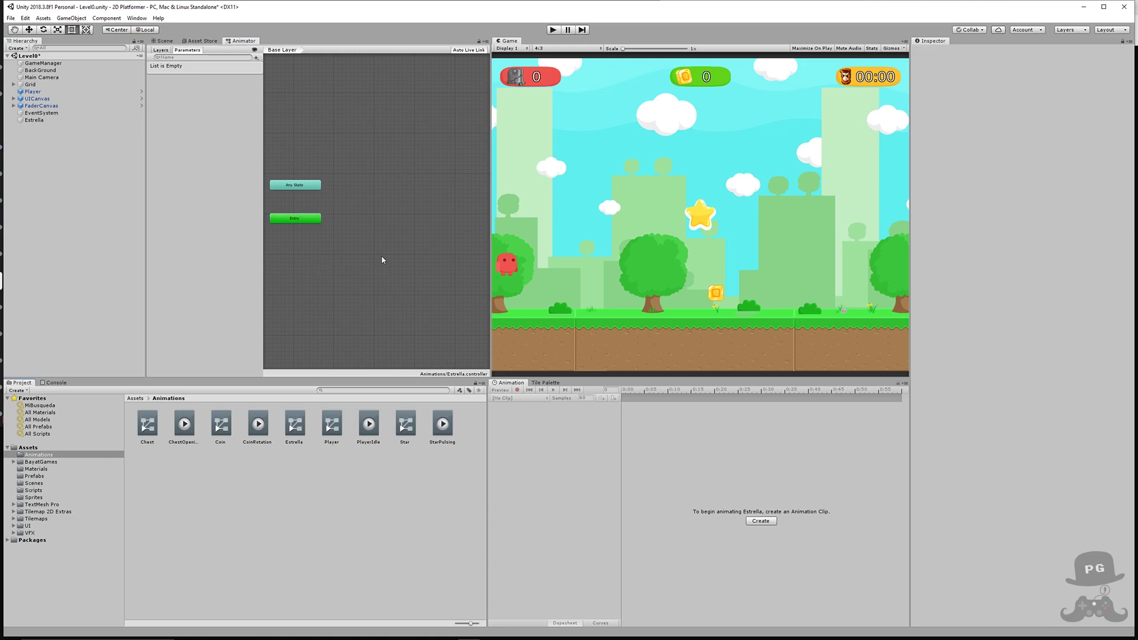
- Dismiss the graph's state-creation menu and open the Animations folder's Create menu instead
right_click(364, 220)
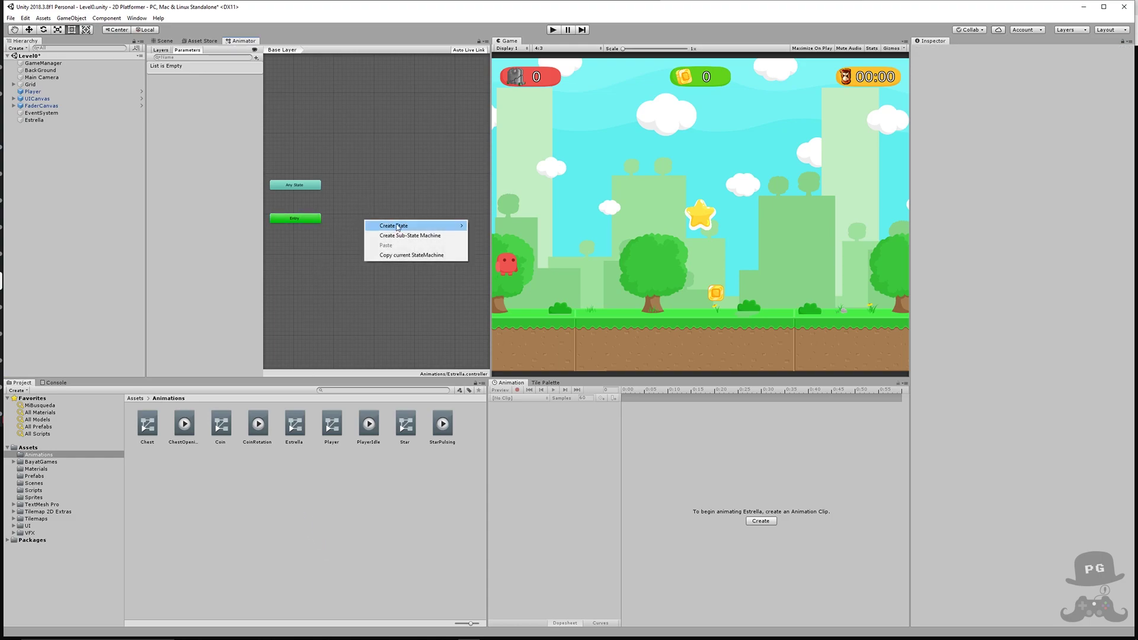
mouse_move(399, 227)
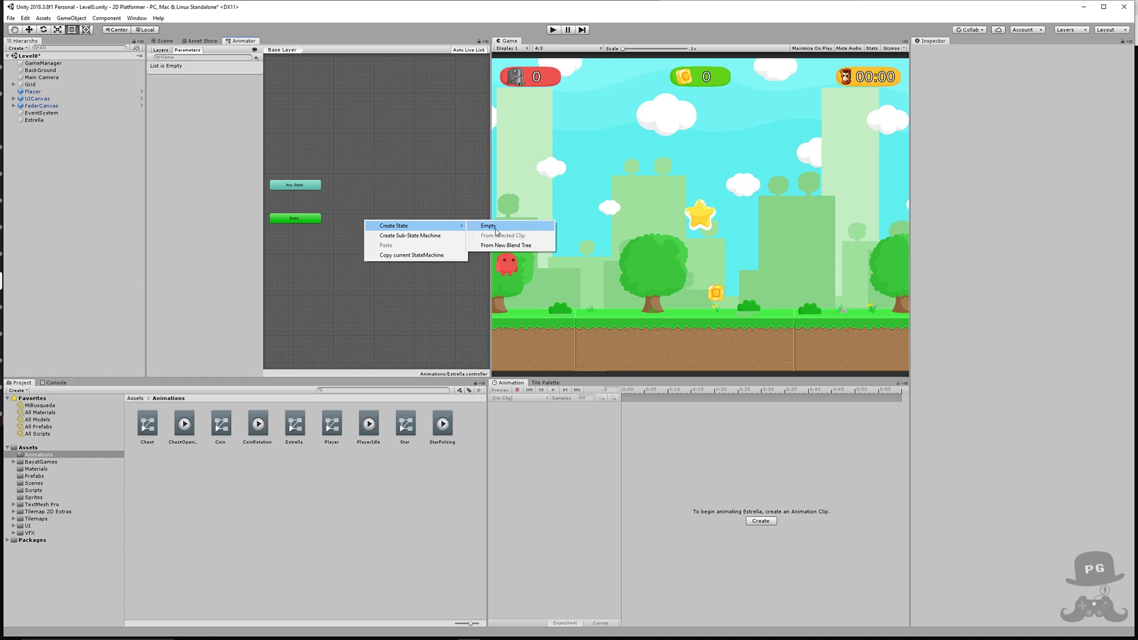
left_click(360, 527)
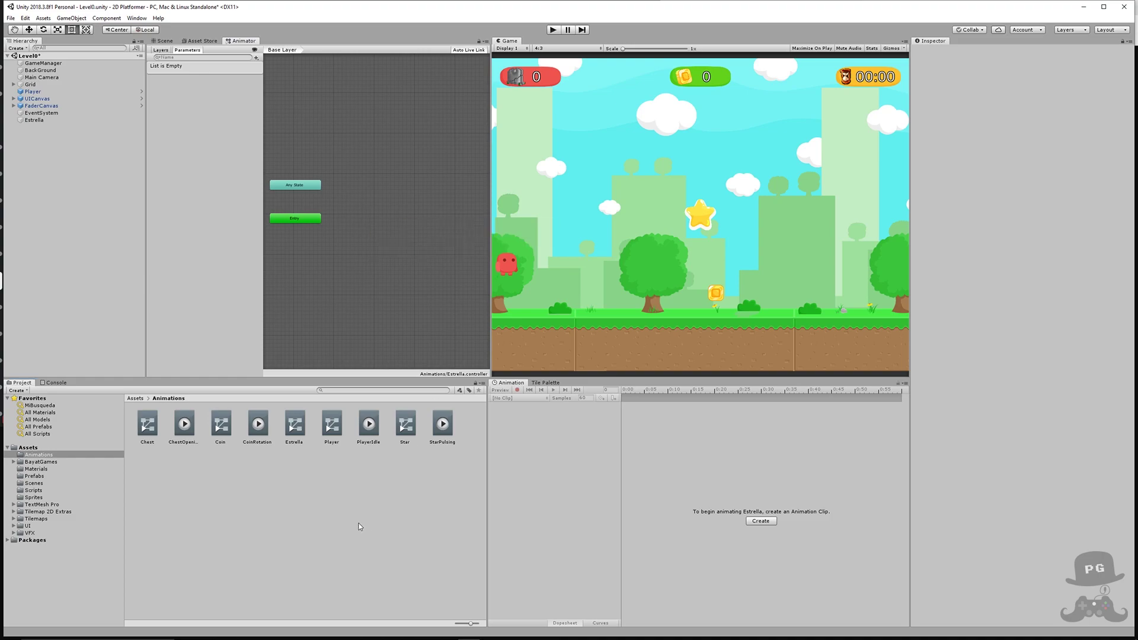
right_click(250, 488)
mouse_move(302, 279)
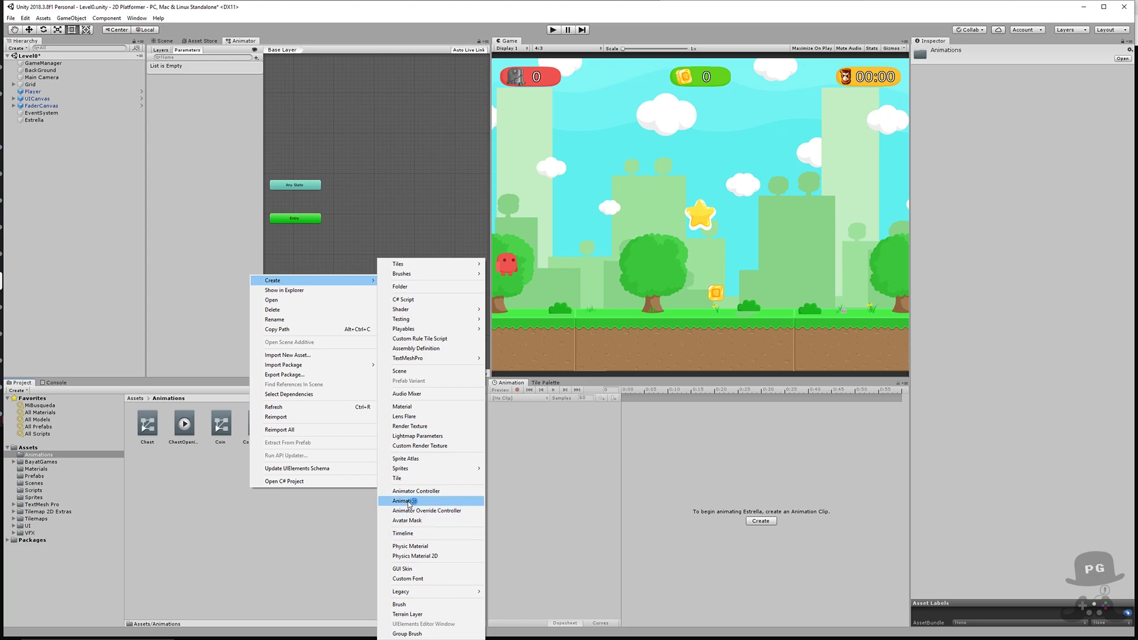
- Create the EstrellaPulsante clip, tick Loop Time, and drag it into the Base Layer as the Entry state
left_click(408, 501)
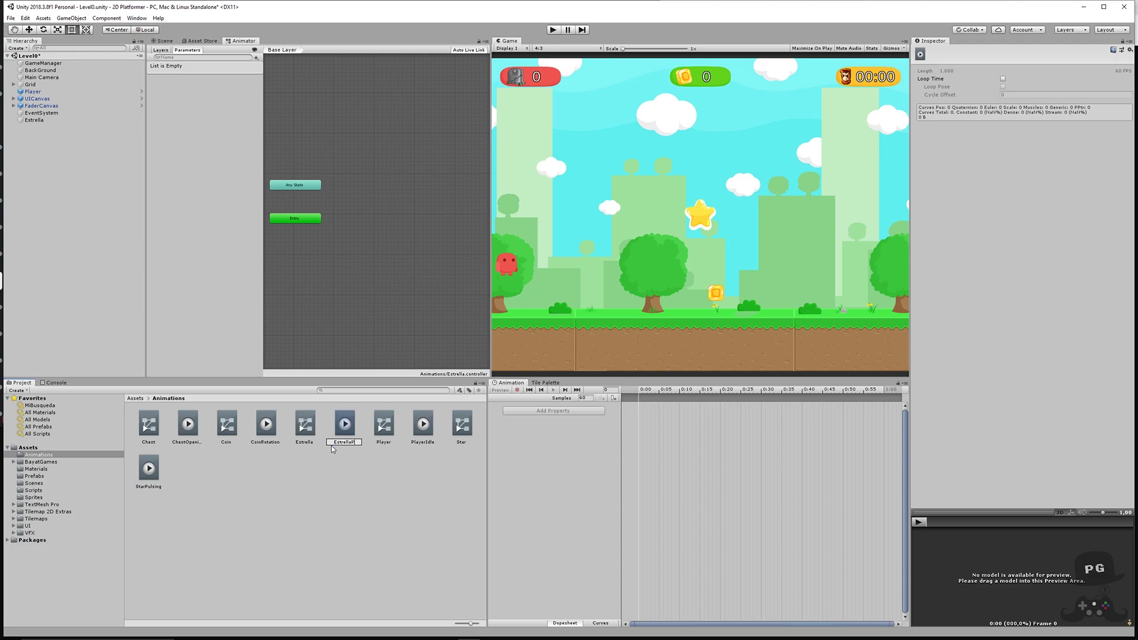
key("Return")
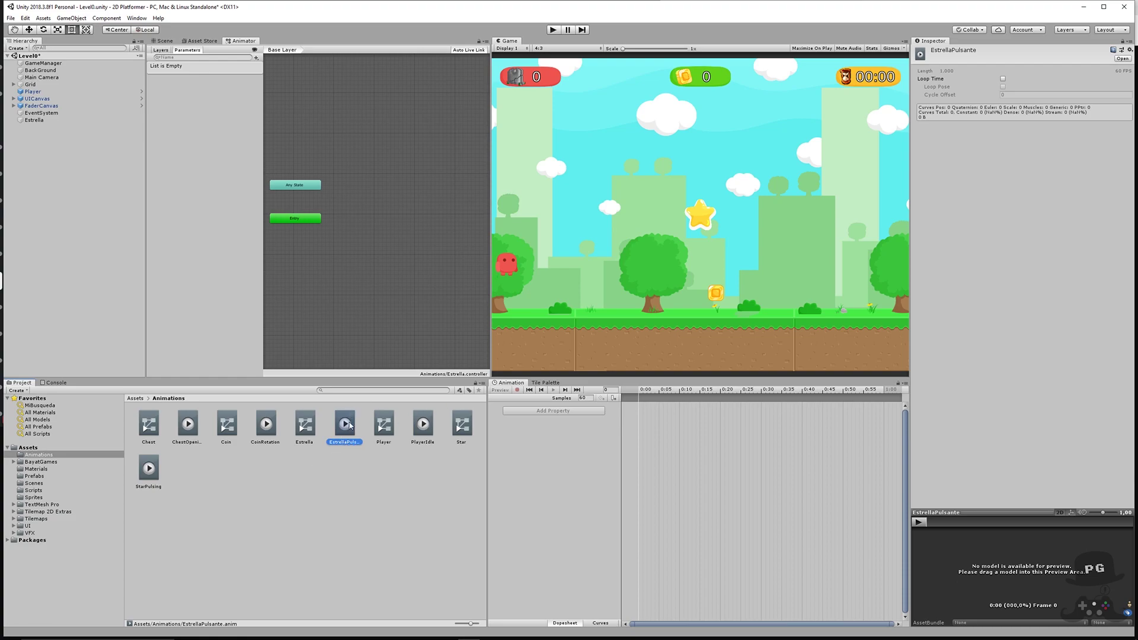
left_click(1003, 79)
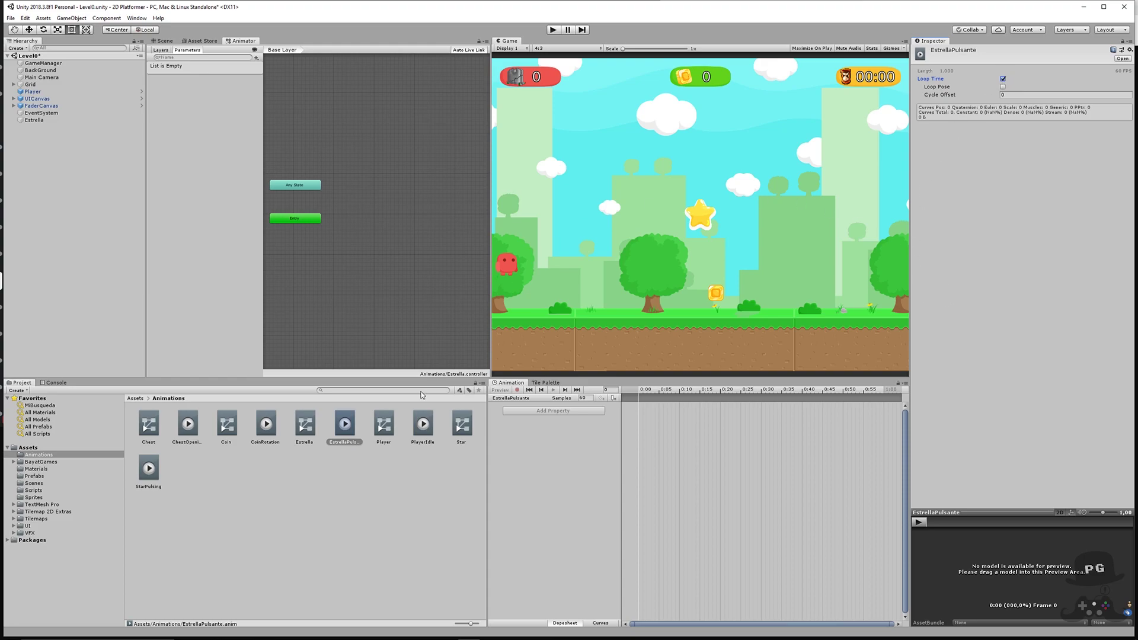
left_click_drag(345, 430, 394, 262)
left_click_drag(364, 217, 364, 218)
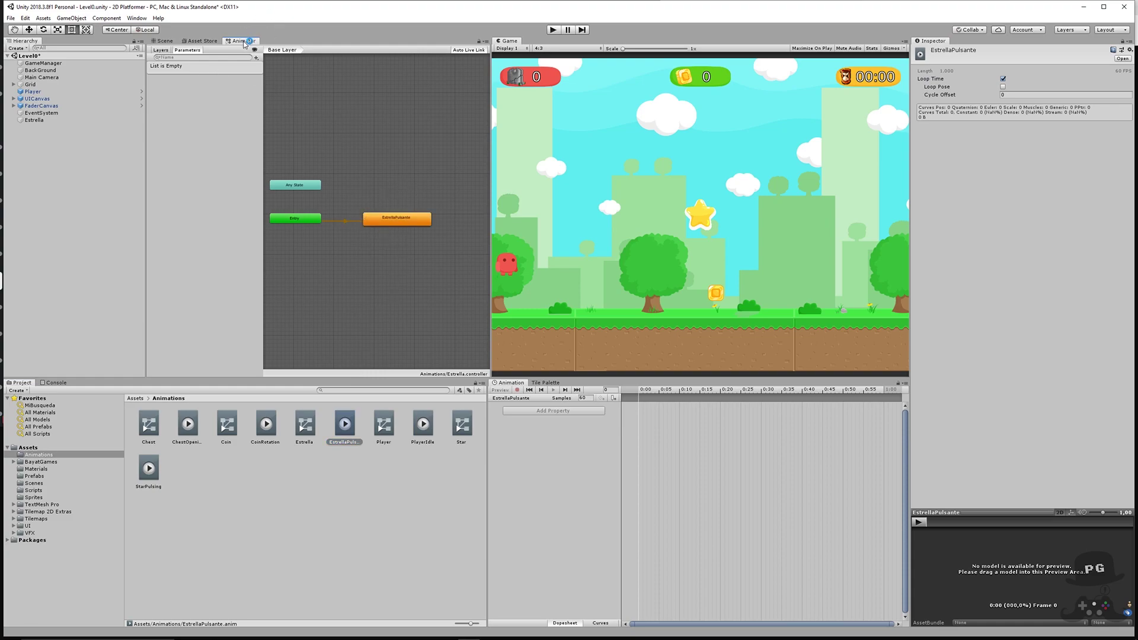
- Open the Animator window and inspect the Entry node and the EstrellaPulsante state
left_click(136, 18)
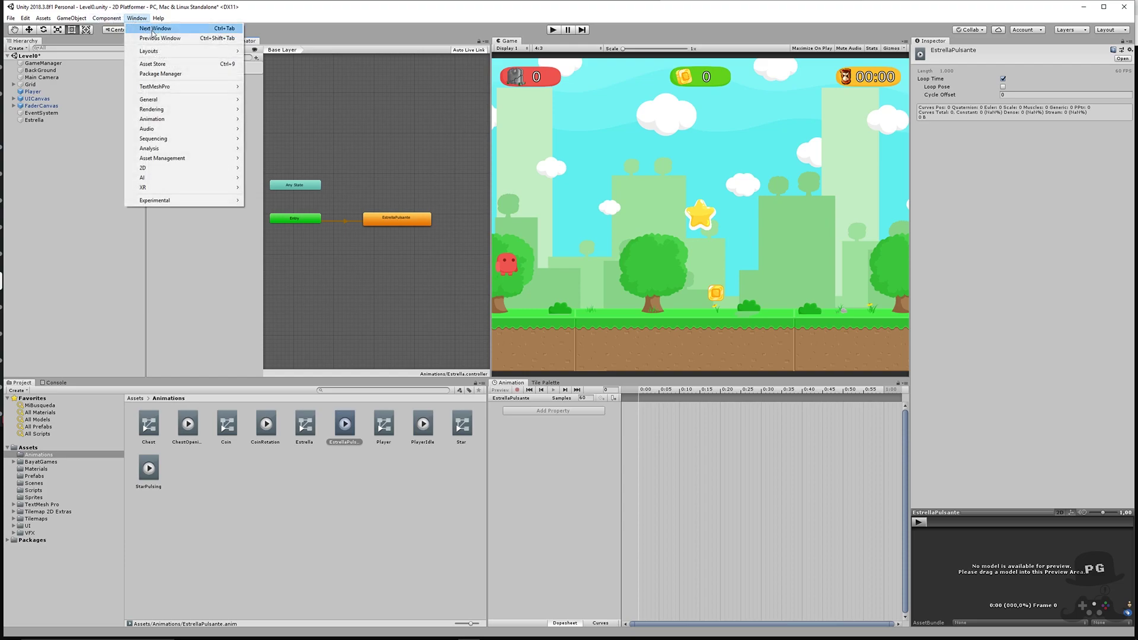
mouse_move(181, 124)
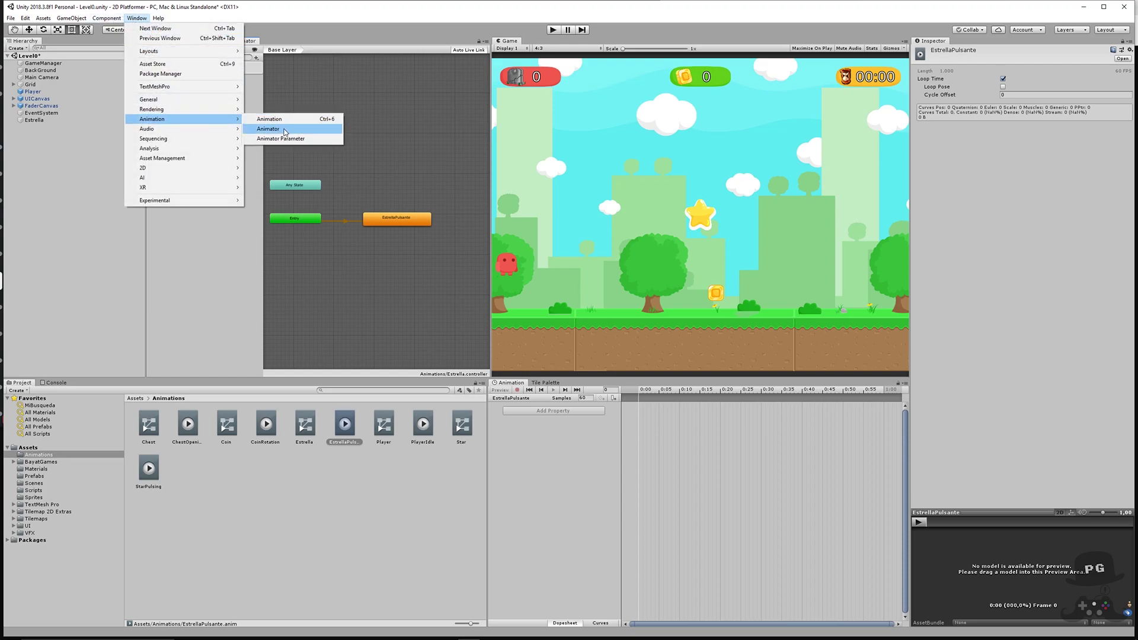
left_click(428, 123)
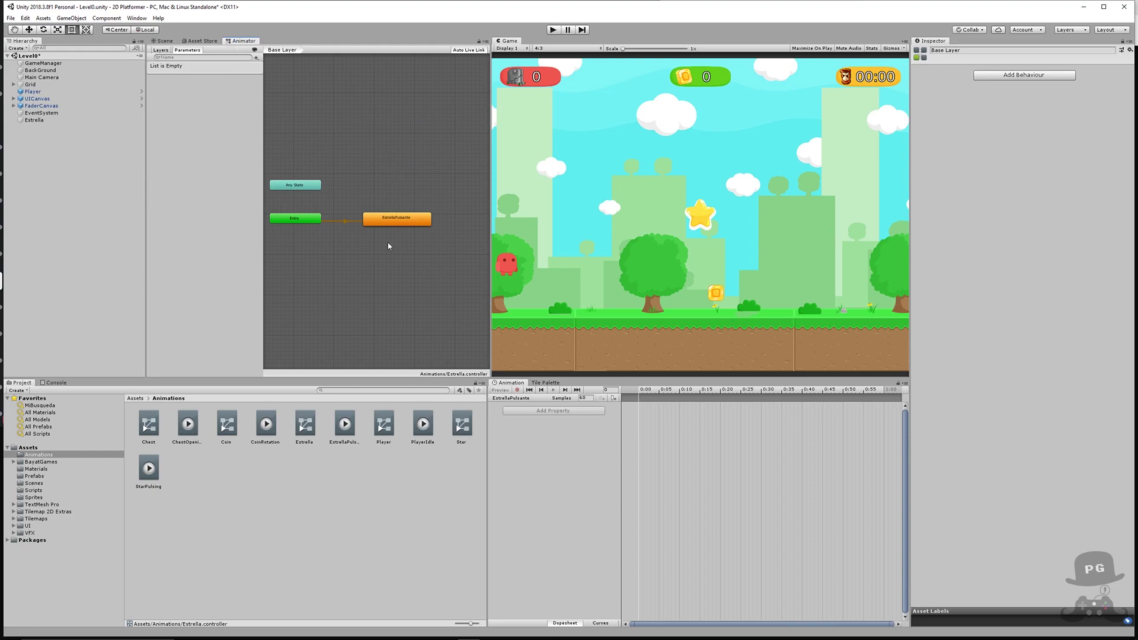
left_click_drag(491, 225, 495, 225)
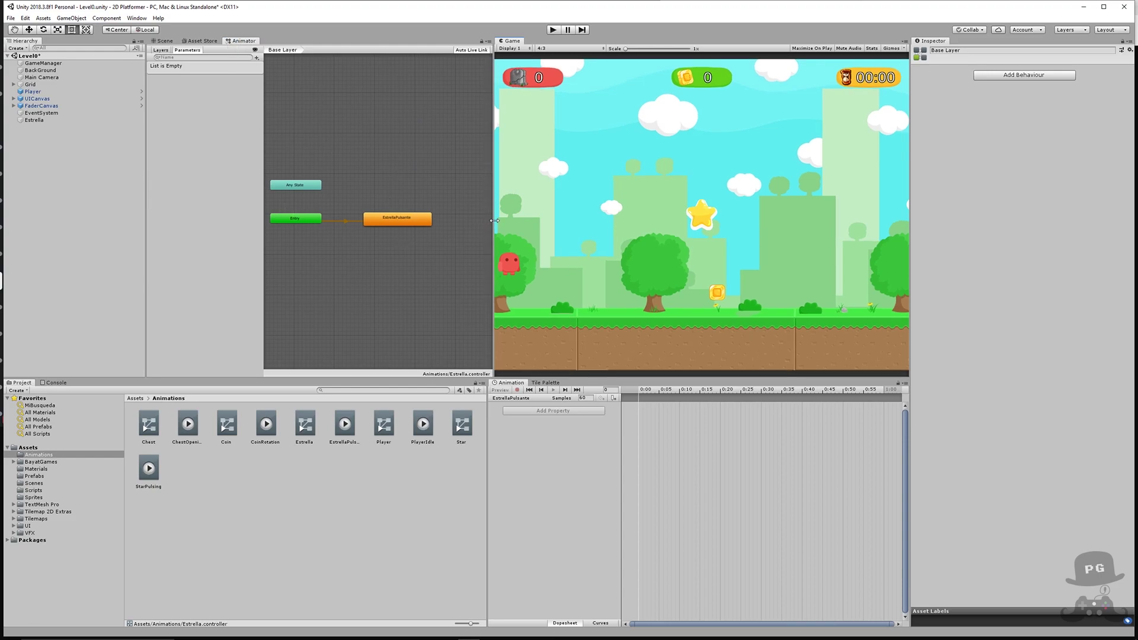
left_click(291, 222)
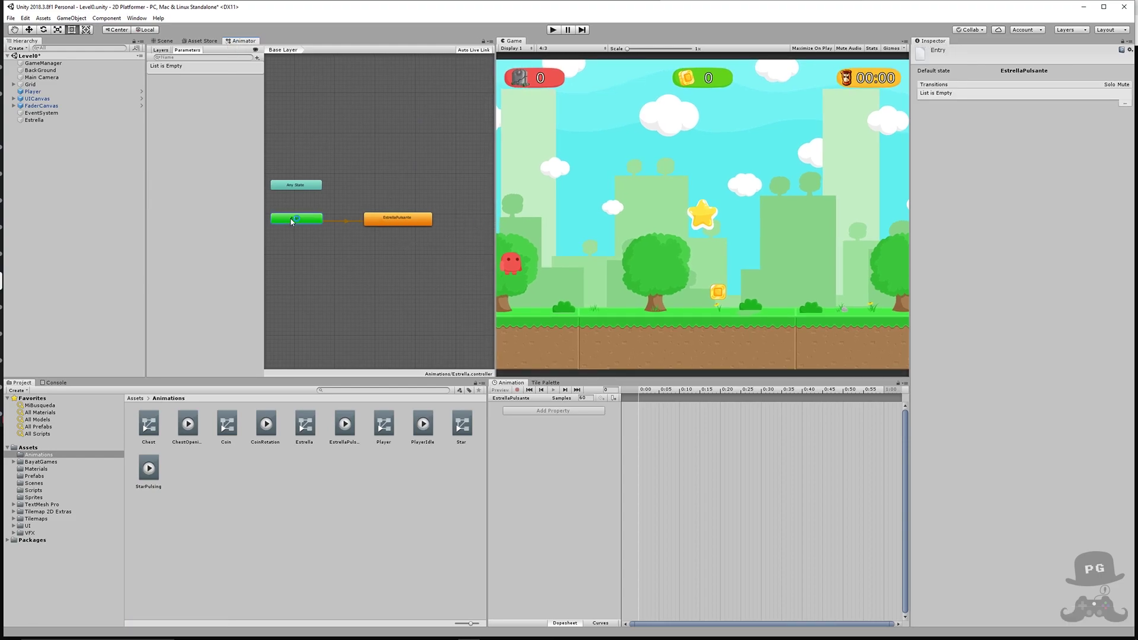
left_click(402, 222)
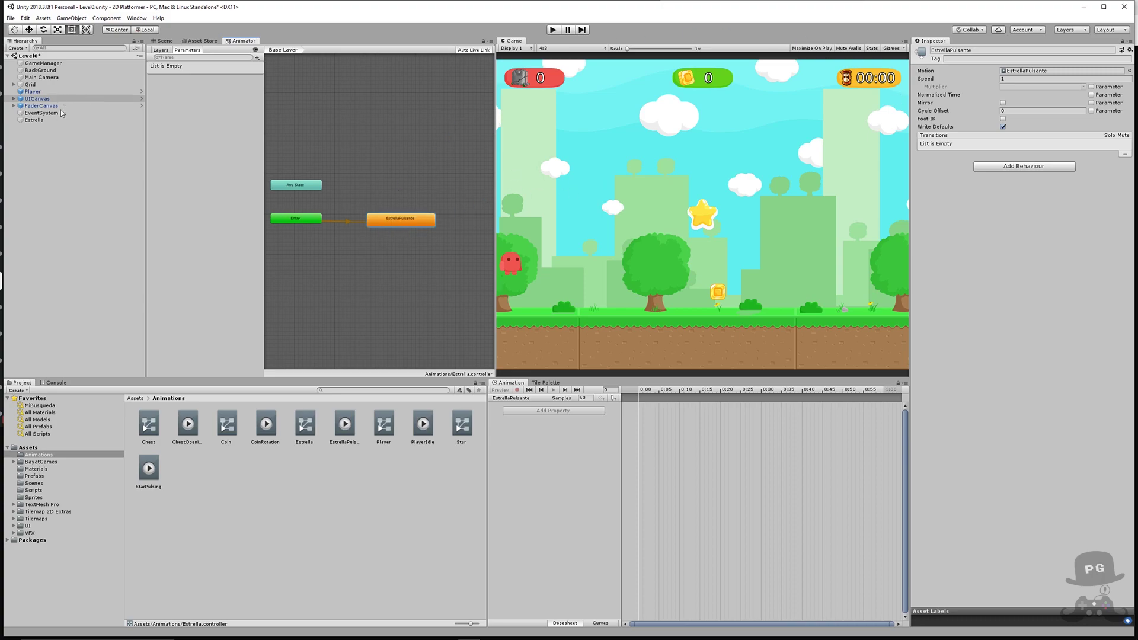
- Select the Estrella object, check its controller, and bring the Animation window forward via Window
left_click(44, 121)
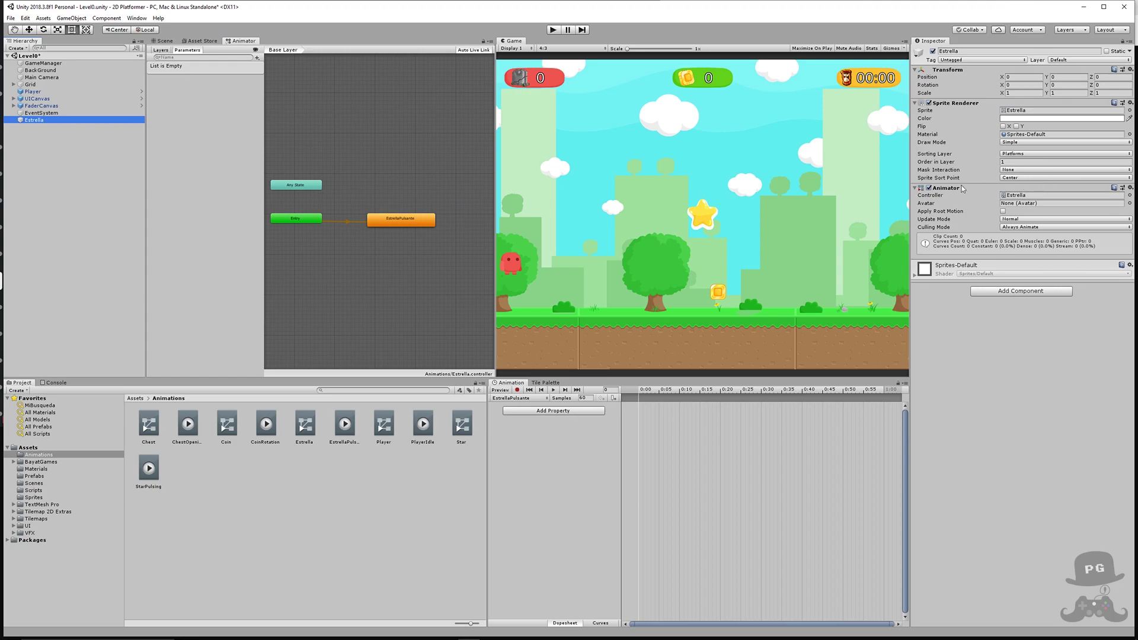
left_click(1017, 200)
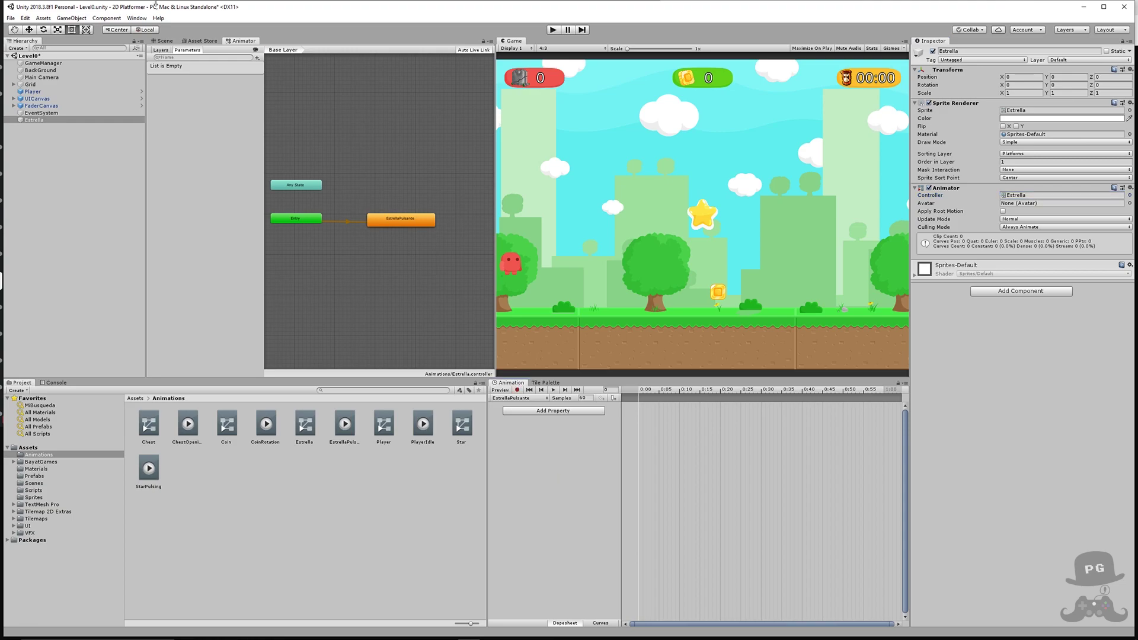
left_click(141, 18)
mouse_move(177, 119)
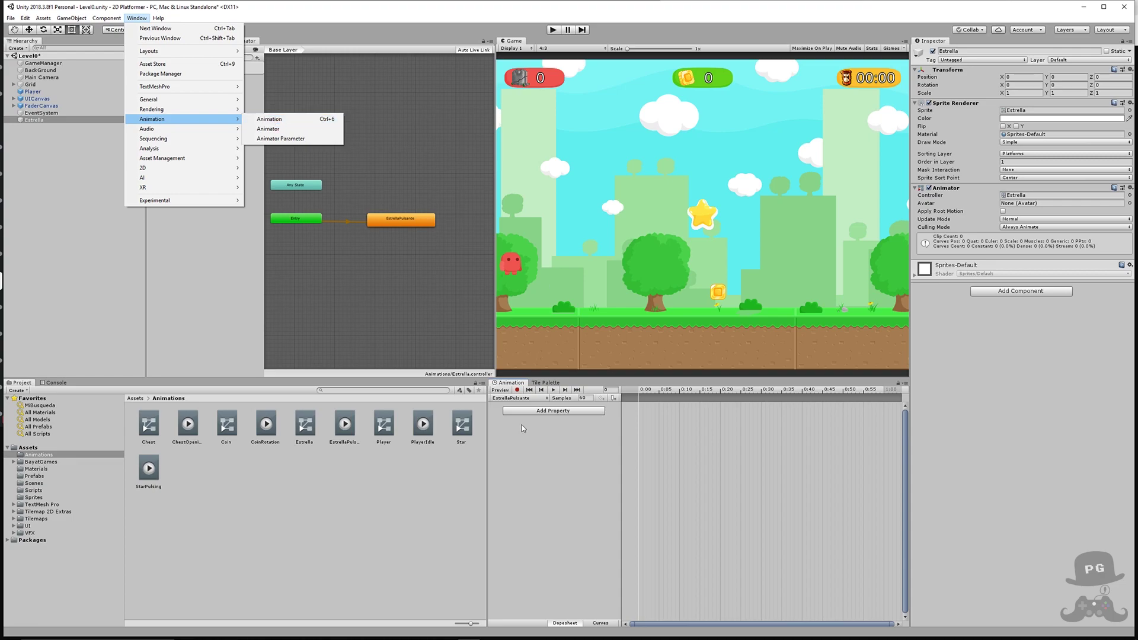
left_click(268, 128)
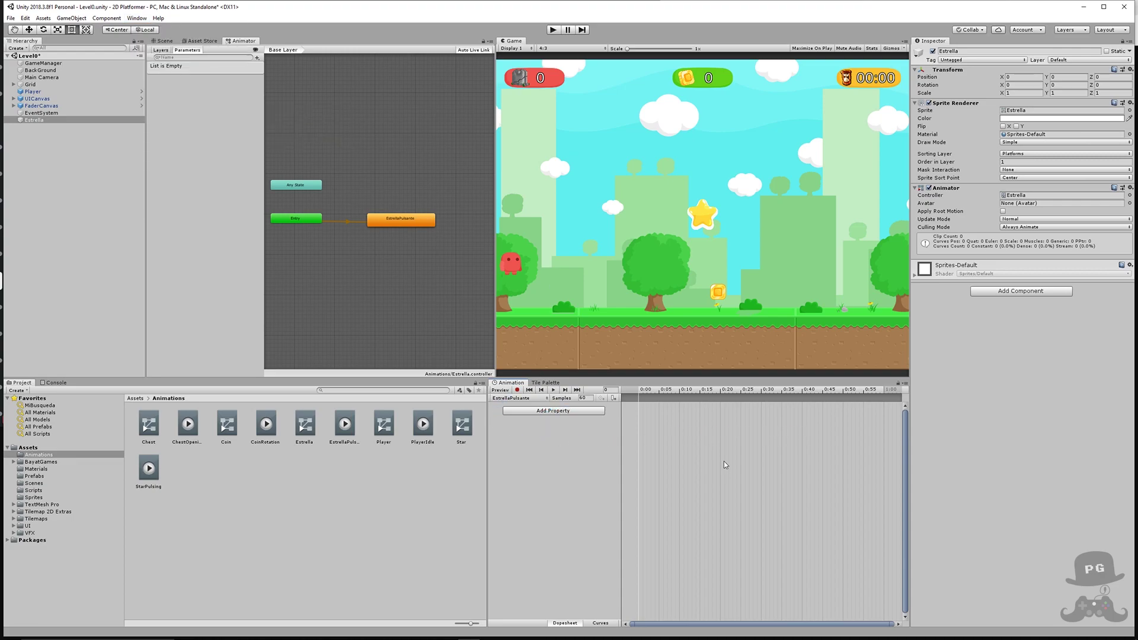
- Add Estrella's Transform Scale to EstrellaPulsante and expand its x, y and z channels
left_click(534, 412)
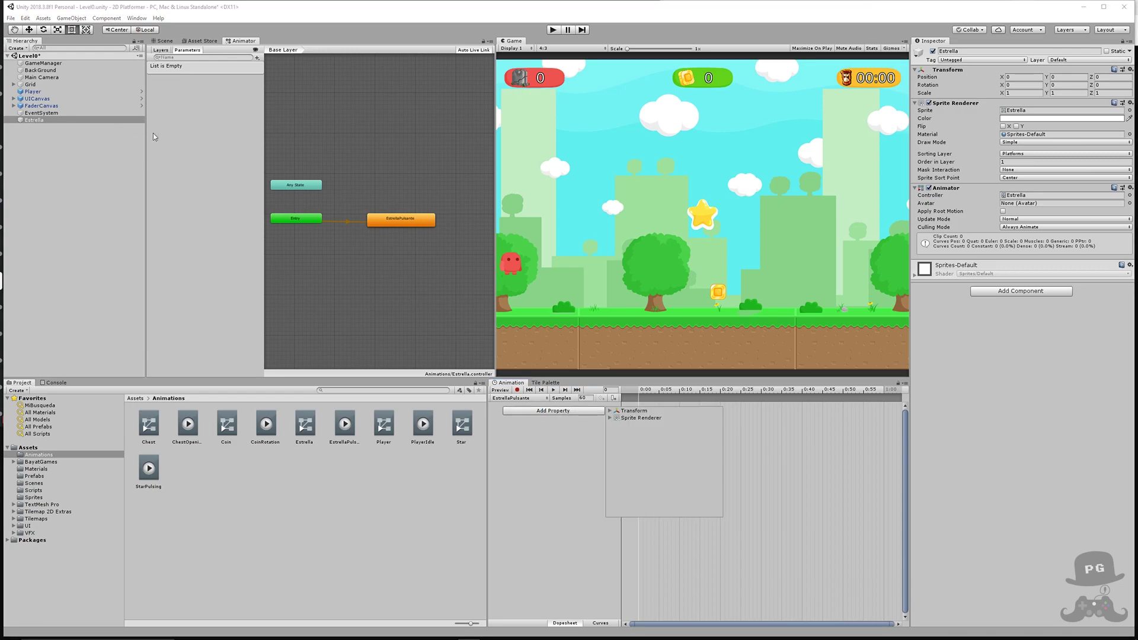
left_click(610, 411)
left_click(644, 434)
left_click(717, 432)
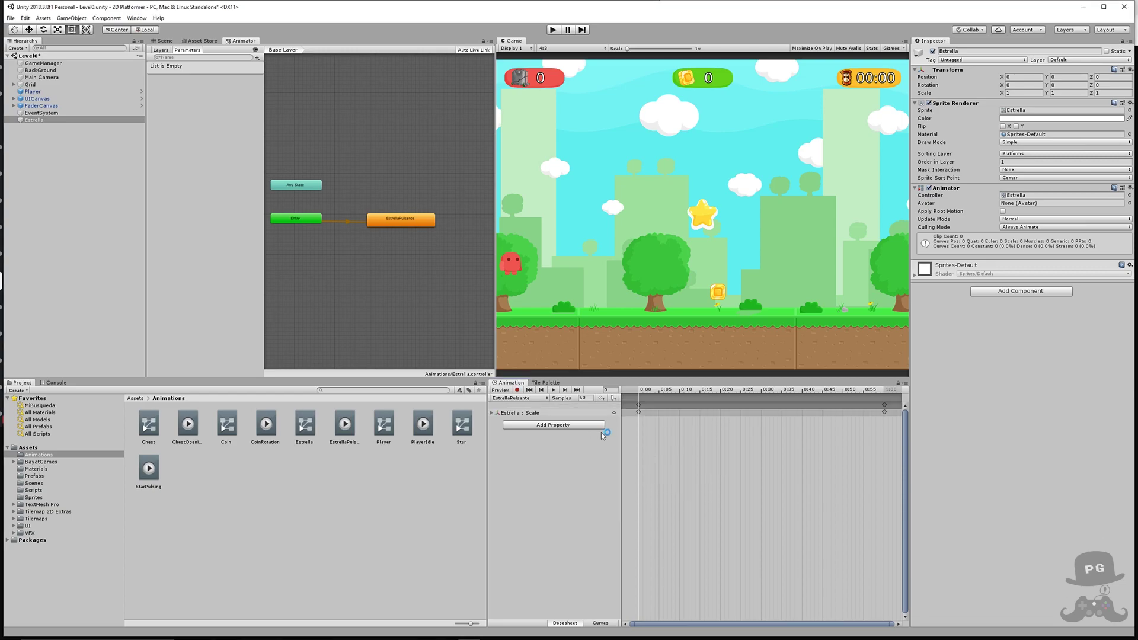
left_click(492, 413)
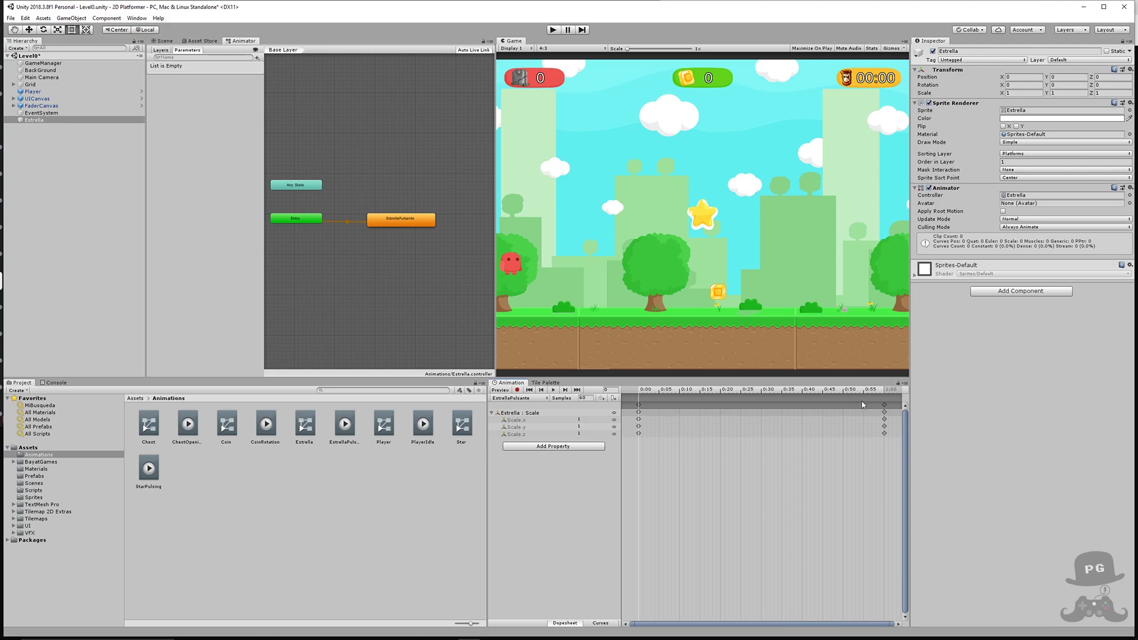
- Preview the clip, move the playhead to 0:30 and turn on keyframe recording
left_click(554, 391)
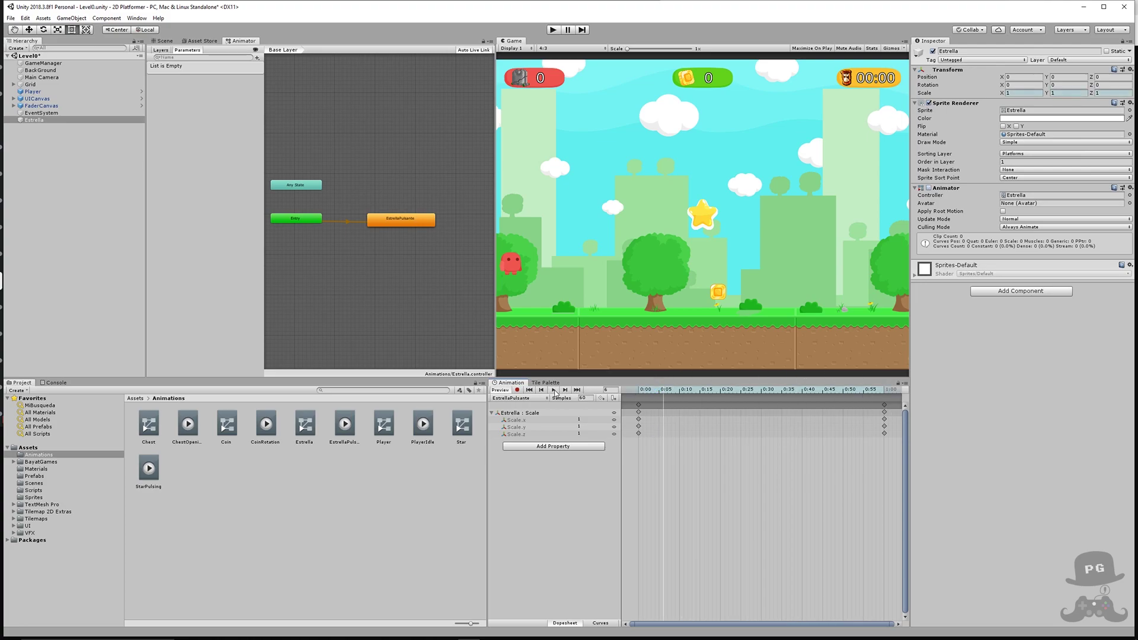
left_click(641, 391)
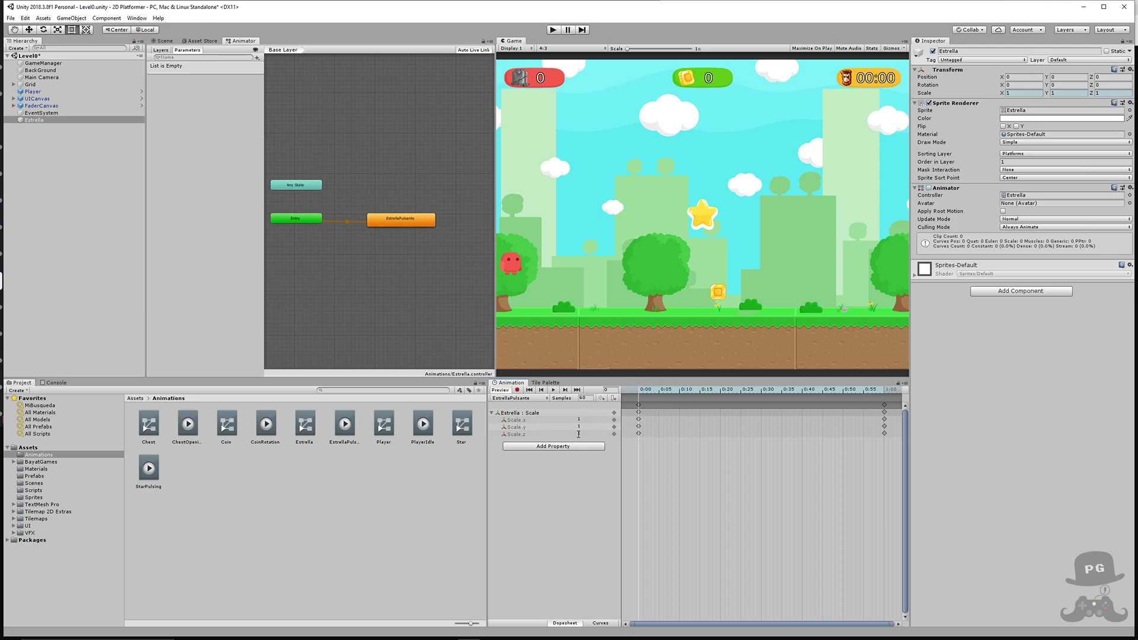
left_click_drag(637, 393, 762, 394)
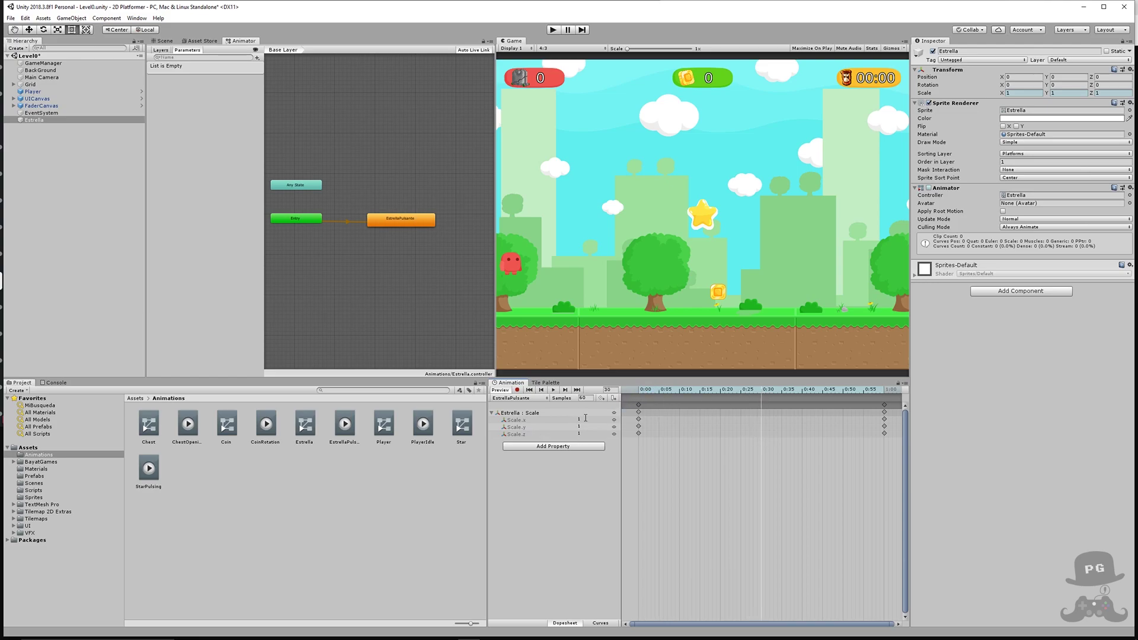
left_click(517, 390)
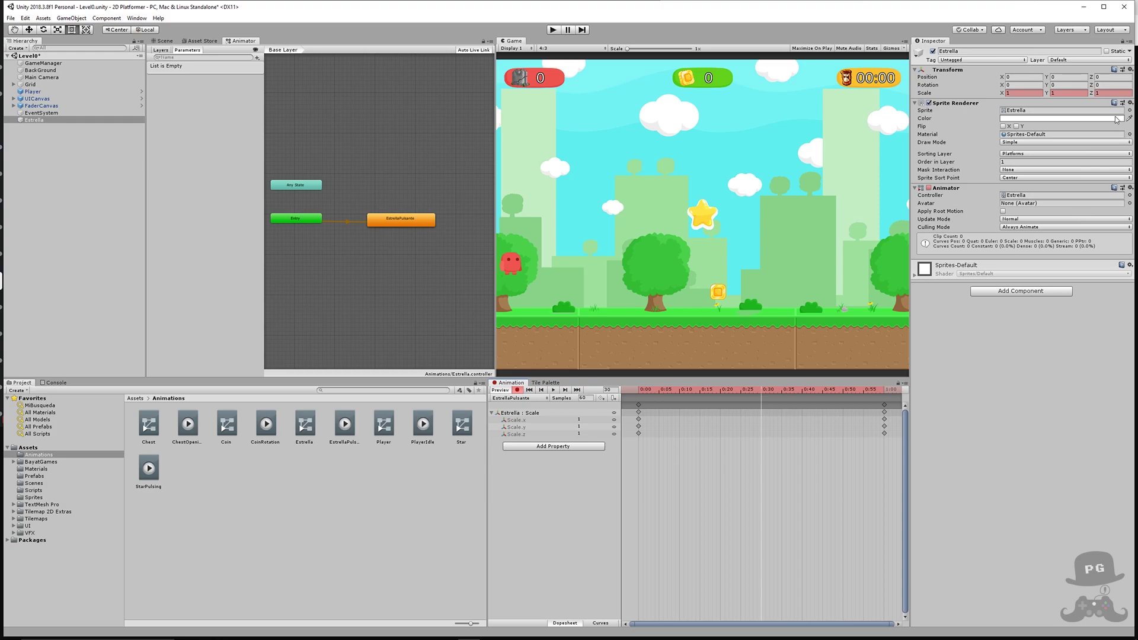
- Key Estrella's X and Y scale at 0.5, stop recording, and preview the pulse
left_click(1013, 93)
type("0.5")
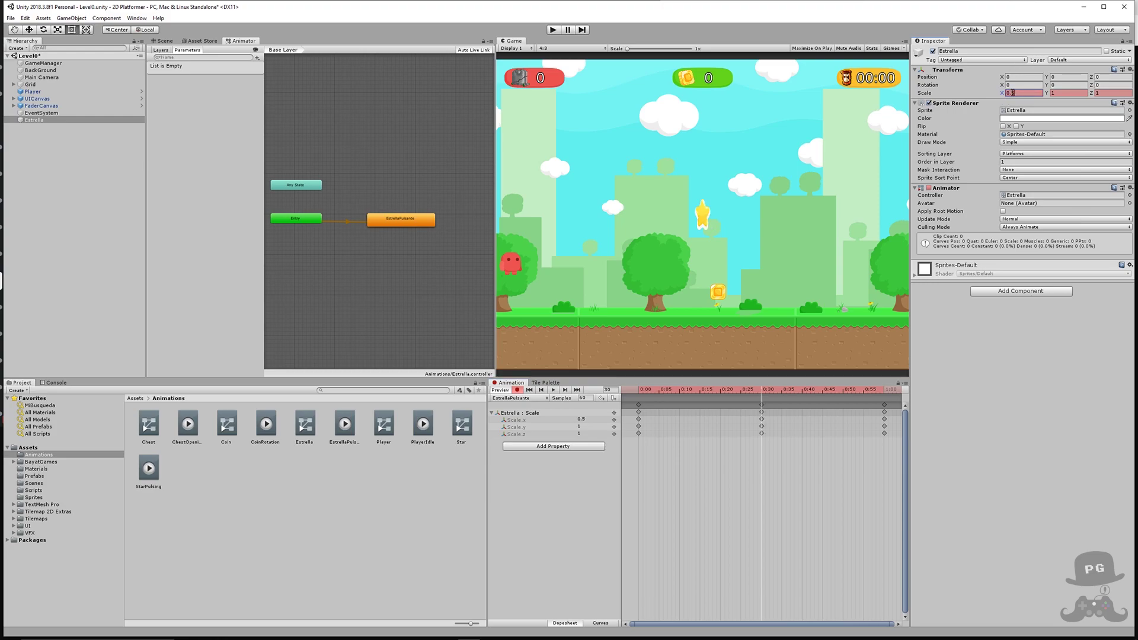
left_click(1073, 92)
type("0.5")
left_click(635, 392)
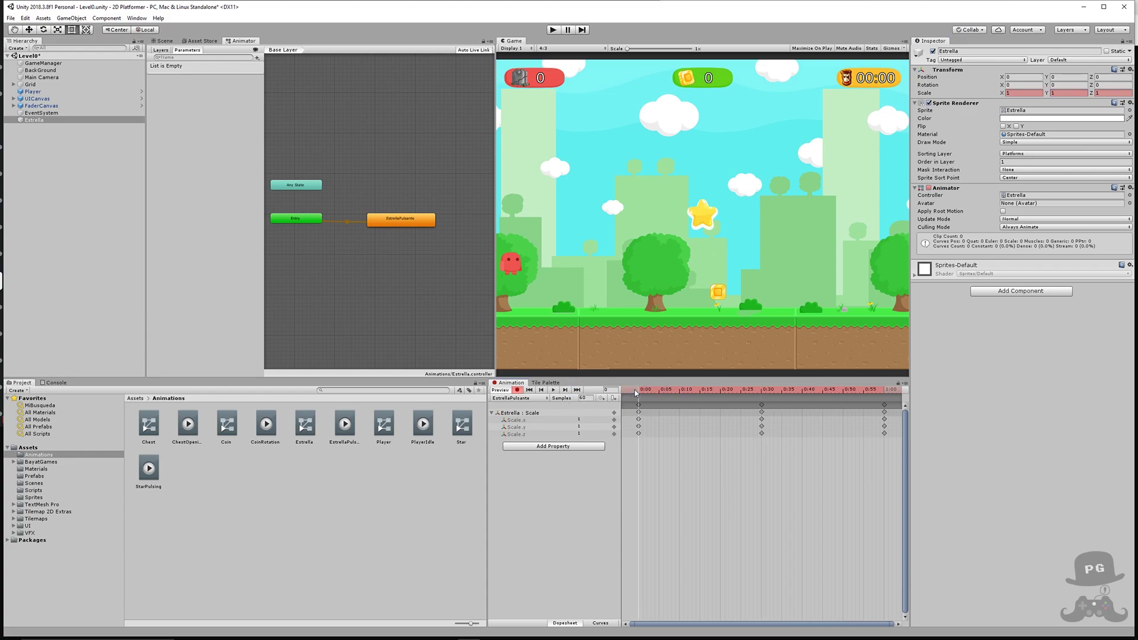
mouse_move(642, 390)
left_mouse_down()
mouse_move(884, 430)
mouse_move(635, 409)
left_mouse_up()
left_click(517, 390)
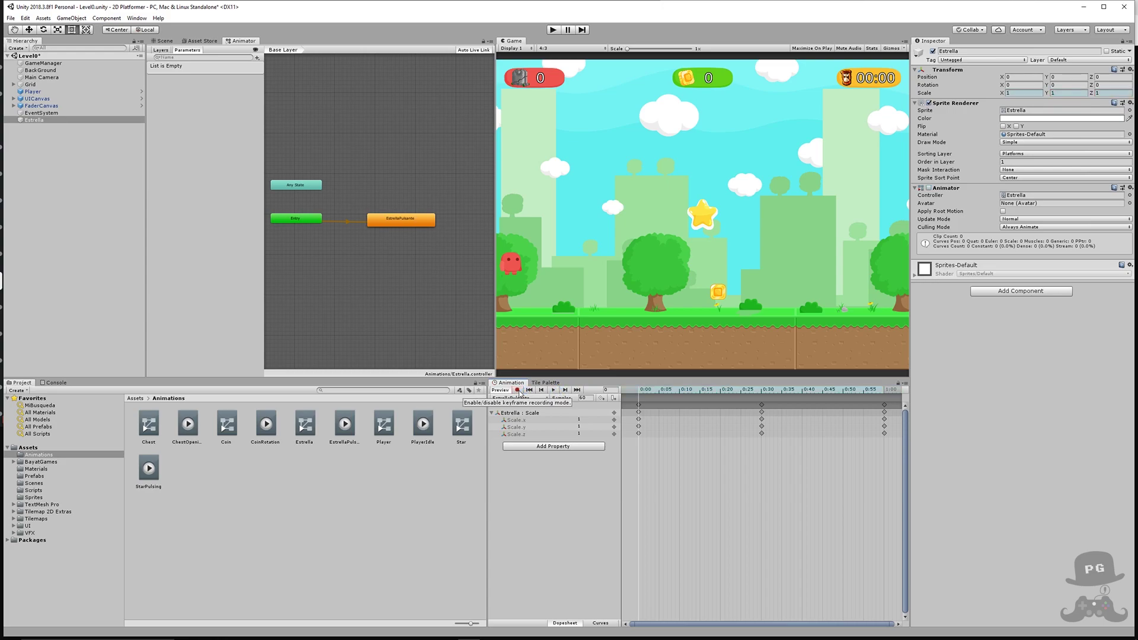
left_click(553, 390)
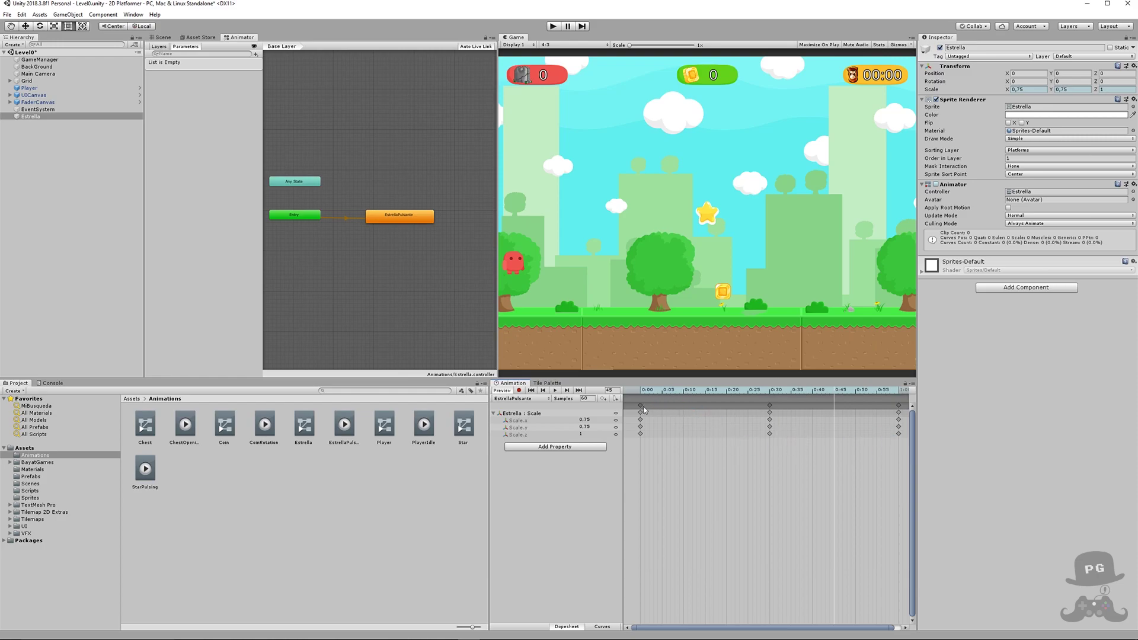
- Jump to the 0:30 Scale key and switch the Animation window to Curves
left_click(771, 393)
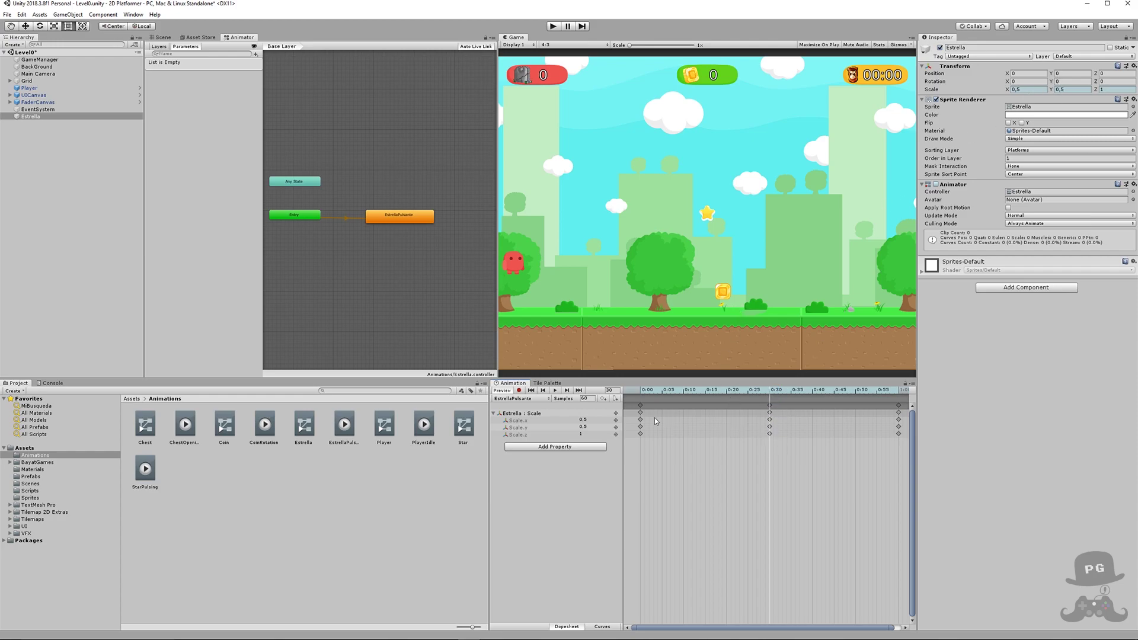
left_click(773, 452)
left_click(602, 628)
- Show the keys as curves and zoom the graph to frame the Scale curves
left_click(604, 629)
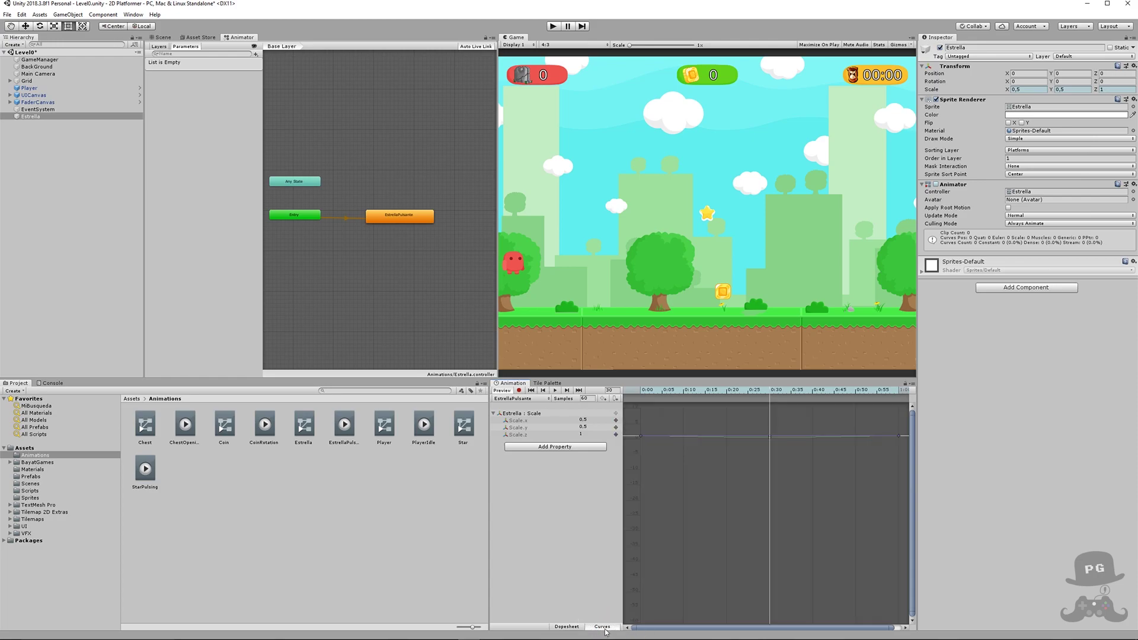
left_click(748, 444)
scroll(742, 452, "up", 2, "shift")
scroll(742, 452, "up", 2, "shift")
scroll(743, 452, "up", 2, "shift")
scroll(742, 452, "up", 2, "shift")
scroll(742, 455, "down", 1)
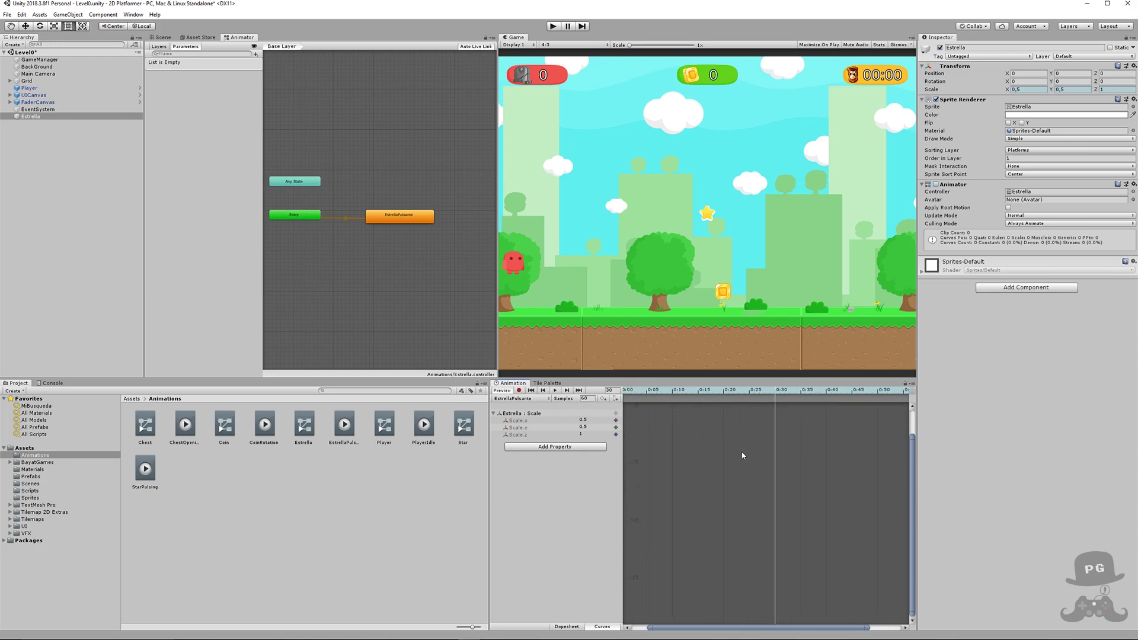
scroll(742, 455, "down", 2)
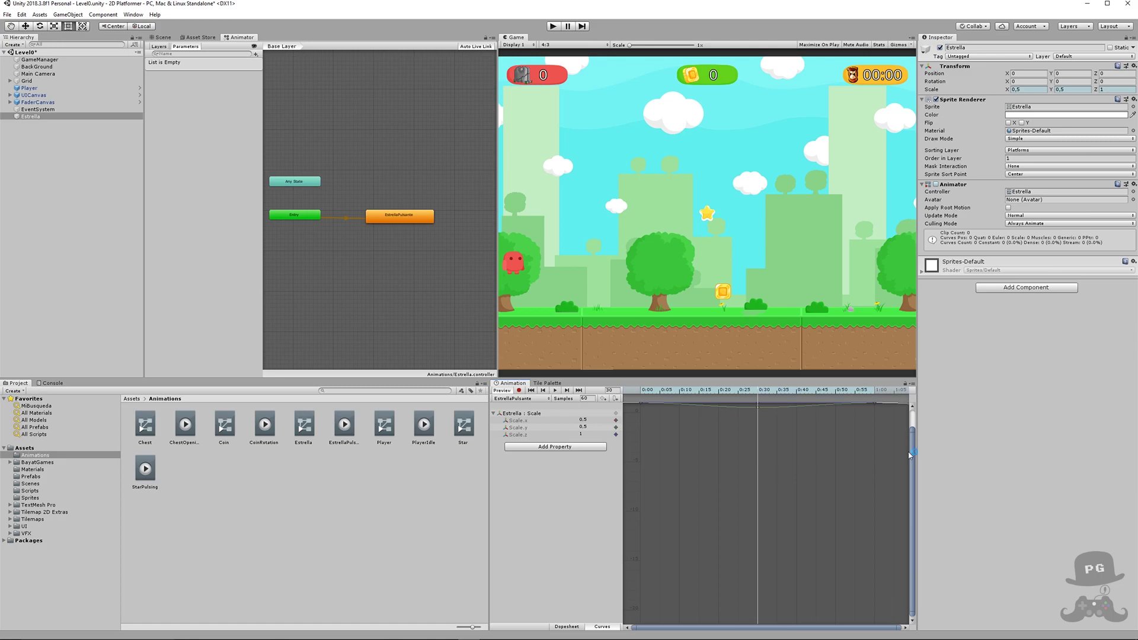
left_click(911, 420)
scroll(735, 478, "up", 2, "shift")
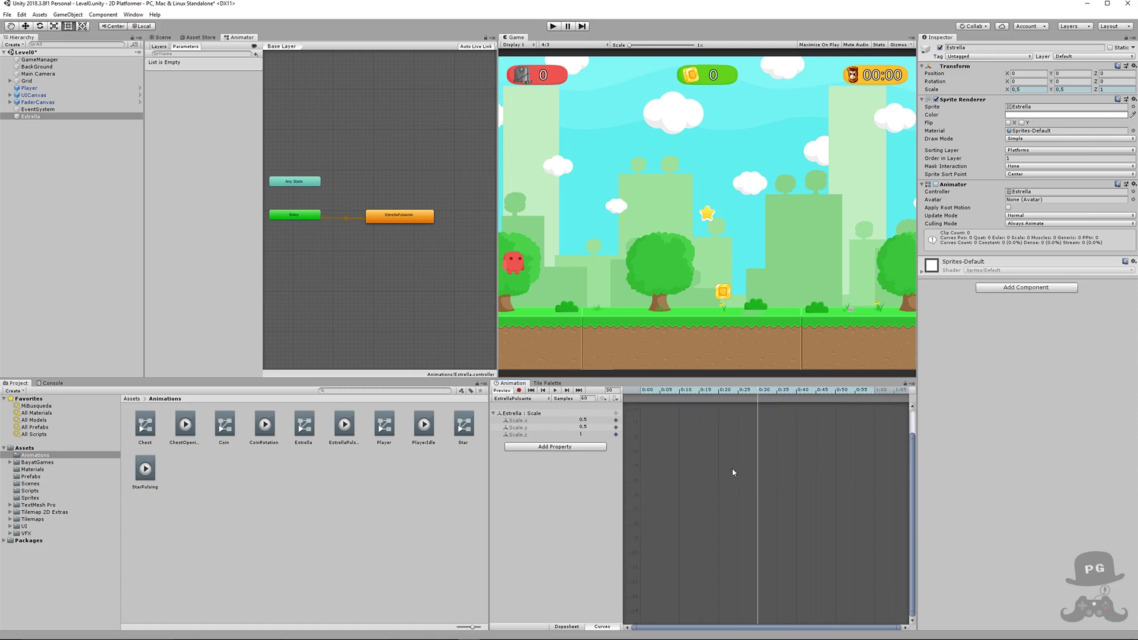
left_click_drag(911, 502, 912, 415)
scroll(707, 515, "up", 1, "shift")
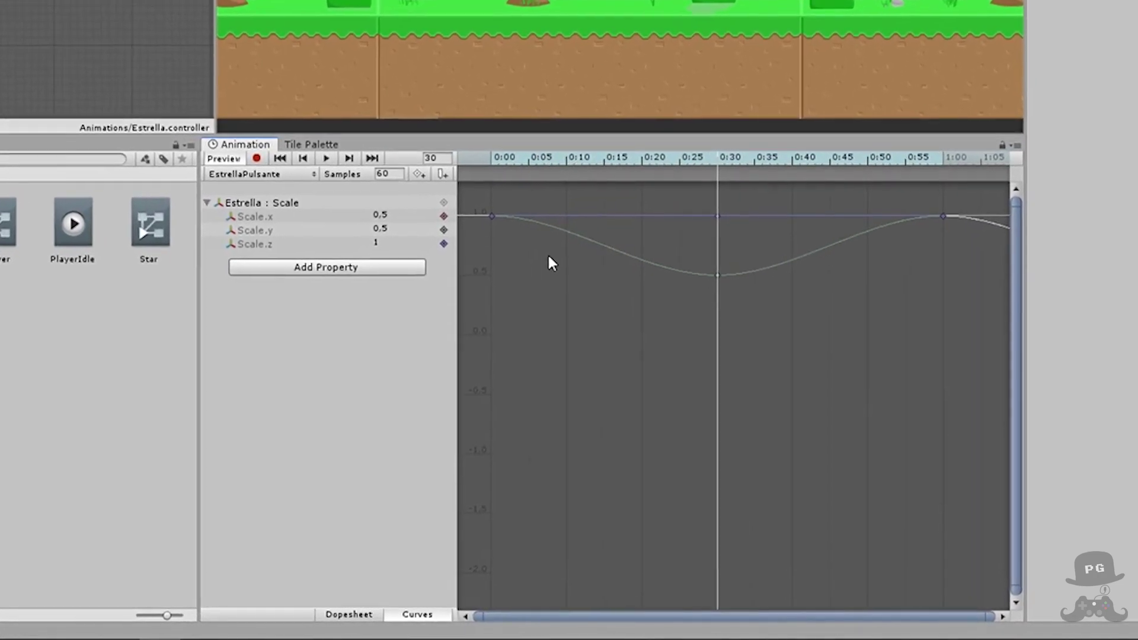
- Tilt the 0:30 Scale key's tangent so the curve dips toward 0.3, then preview
left_click(611, 289)
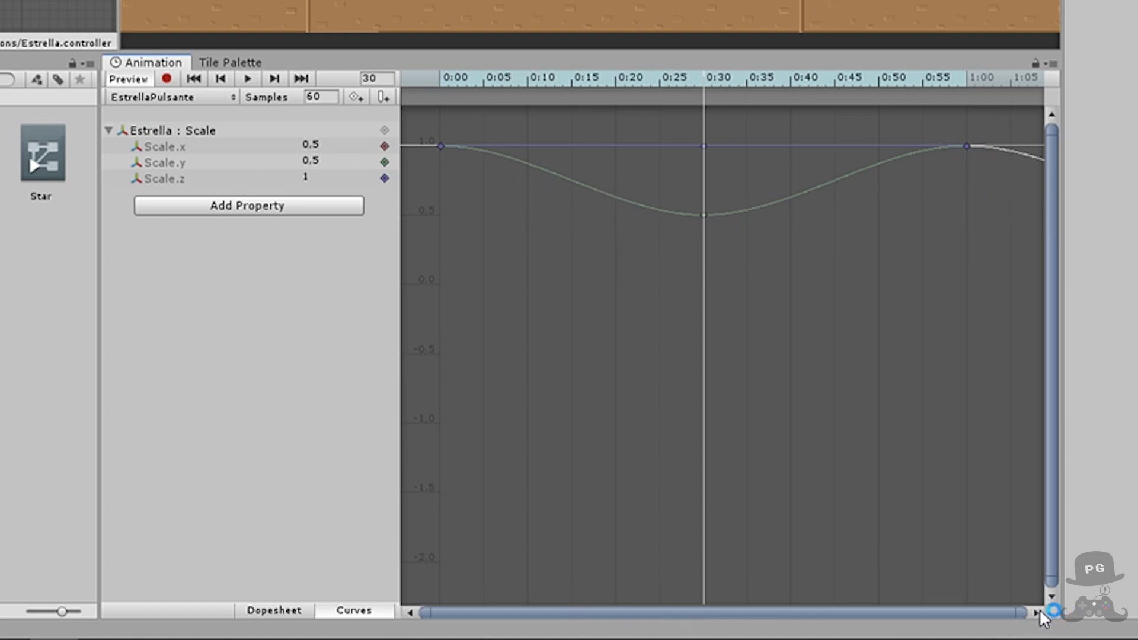
left_click_drag(1039, 611, 1037, 609)
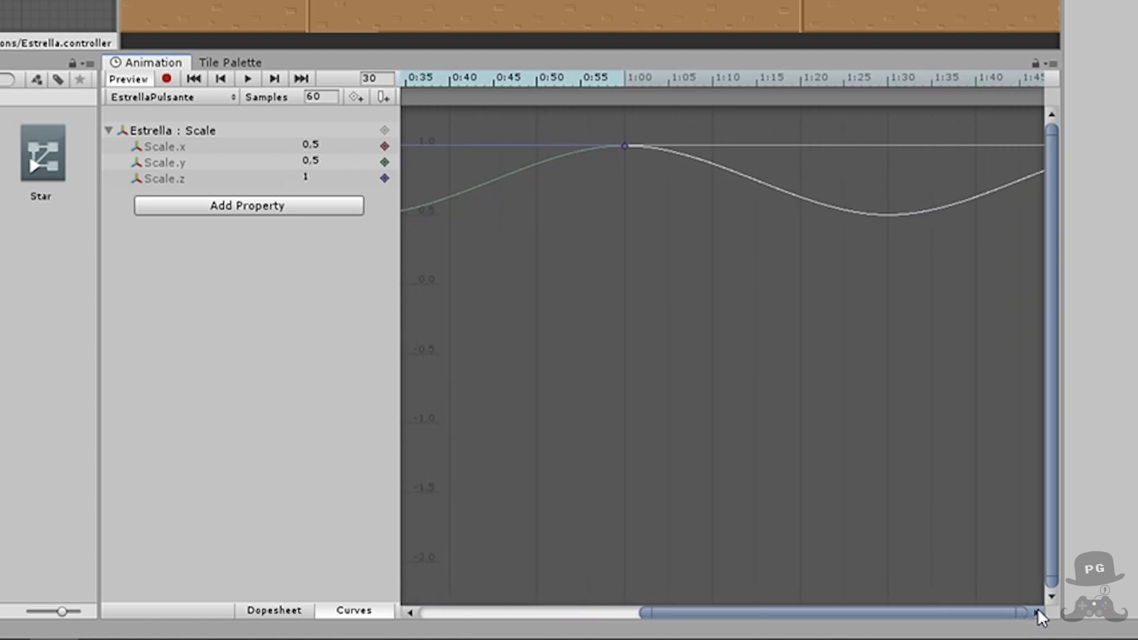
left_click_drag(871, 612, 574, 617)
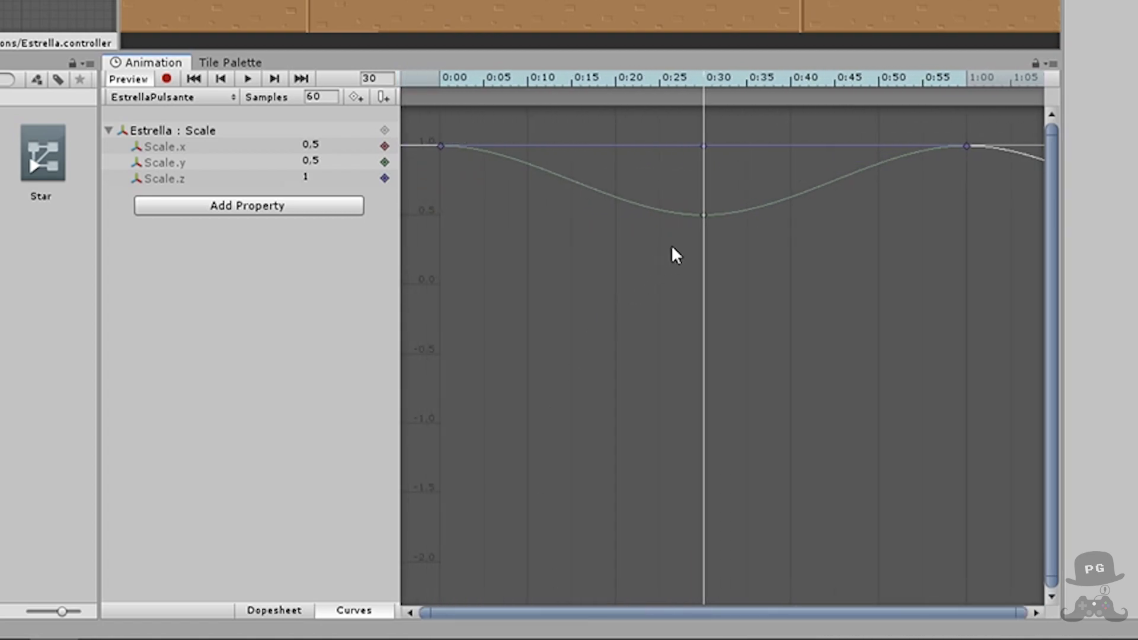
left_click(704, 216)
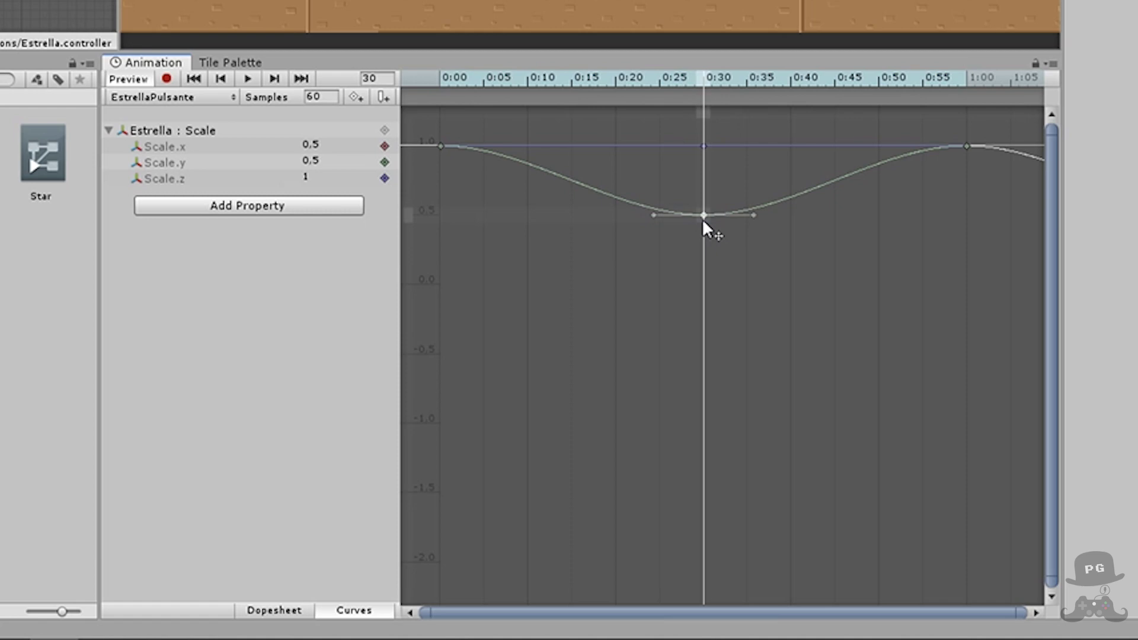
left_click_drag(753, 215, 735, 185)
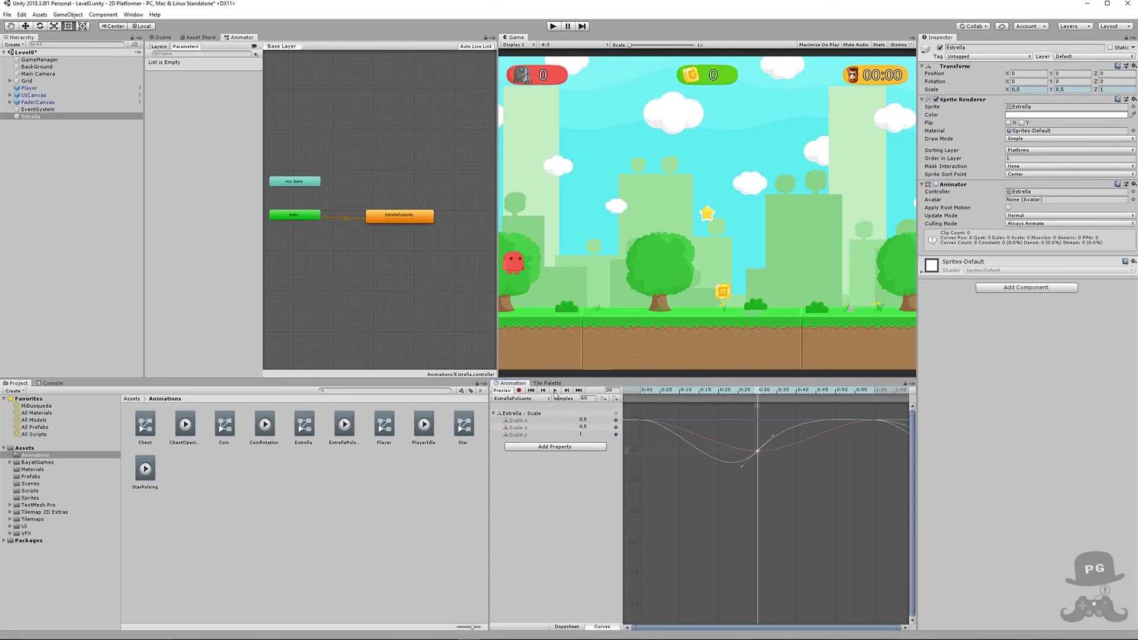
left_click(555, 391)
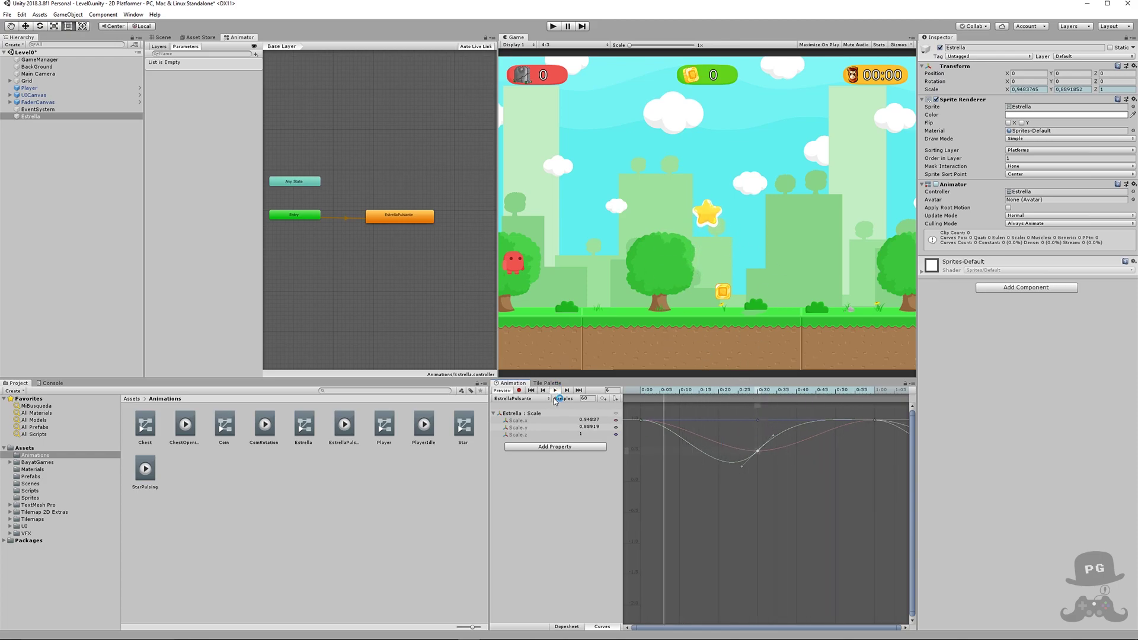
- Undo the Scale.y tangent edit, preview the even pulse, and return to the Dopesheet
key("ctrl+z")
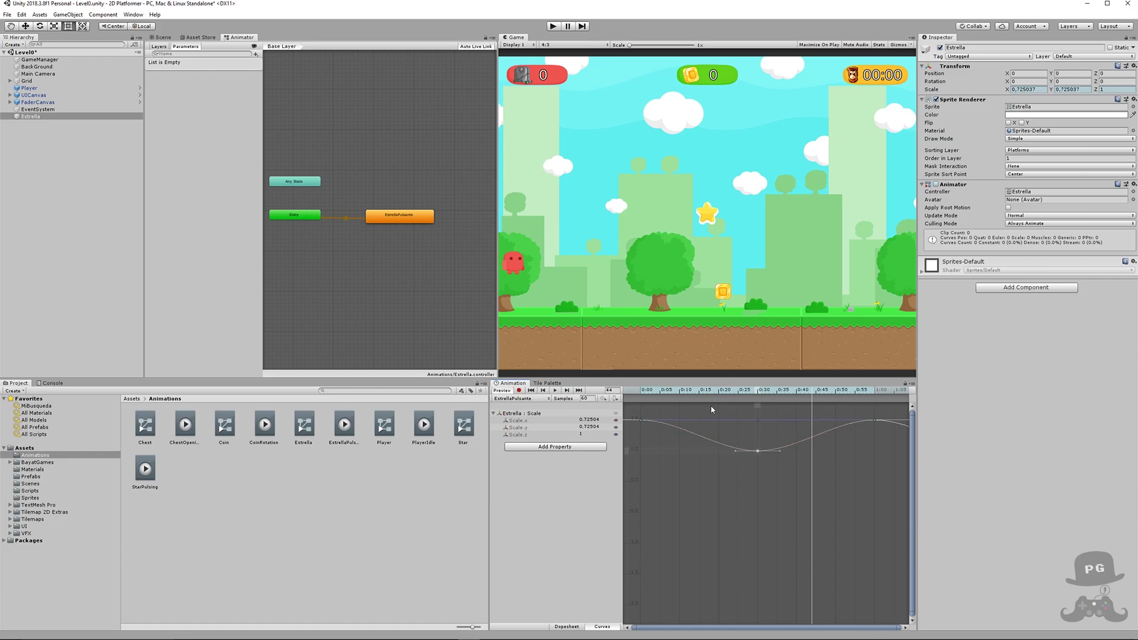
left_click(555, 391)
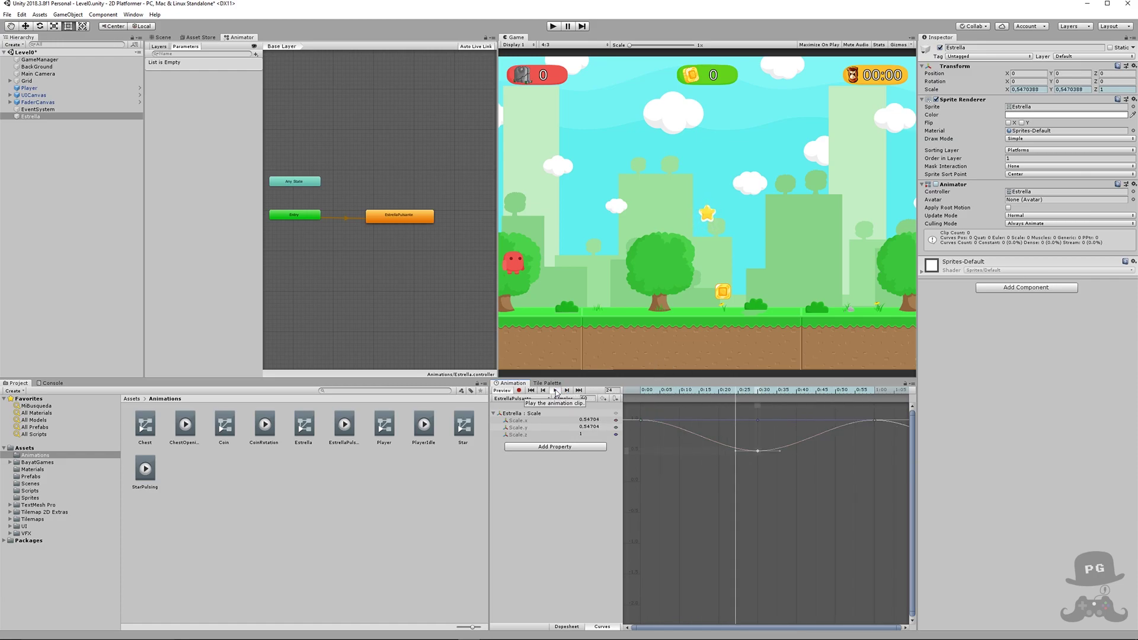
key("c")
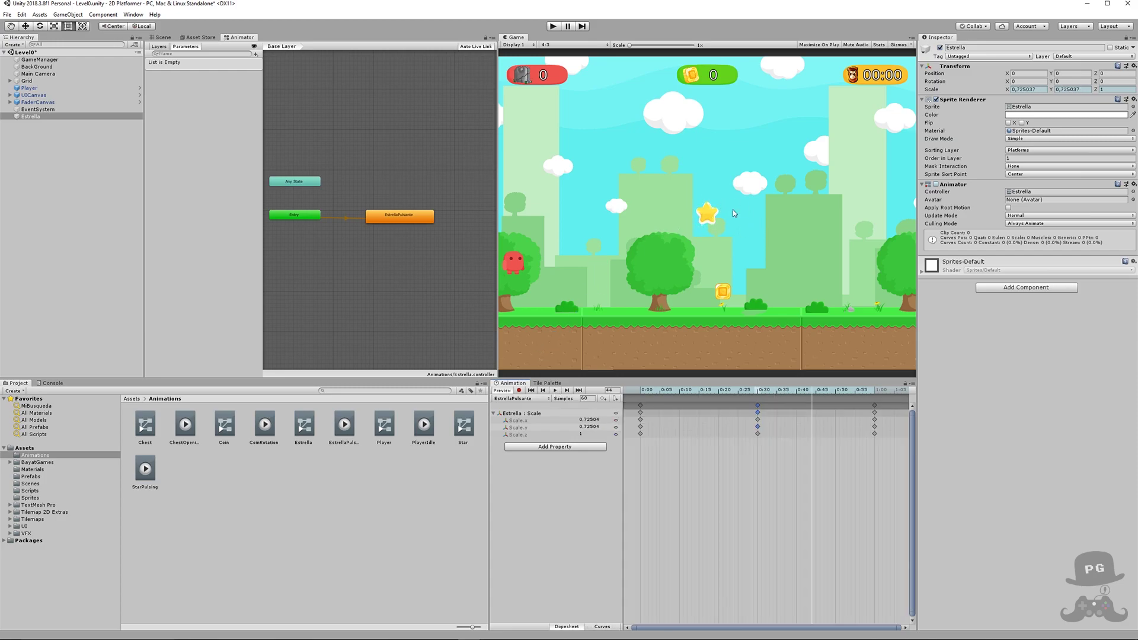
- Check the Entry and EstrellaPulsante states, then test-run and stop the game
left_click(306, 222)
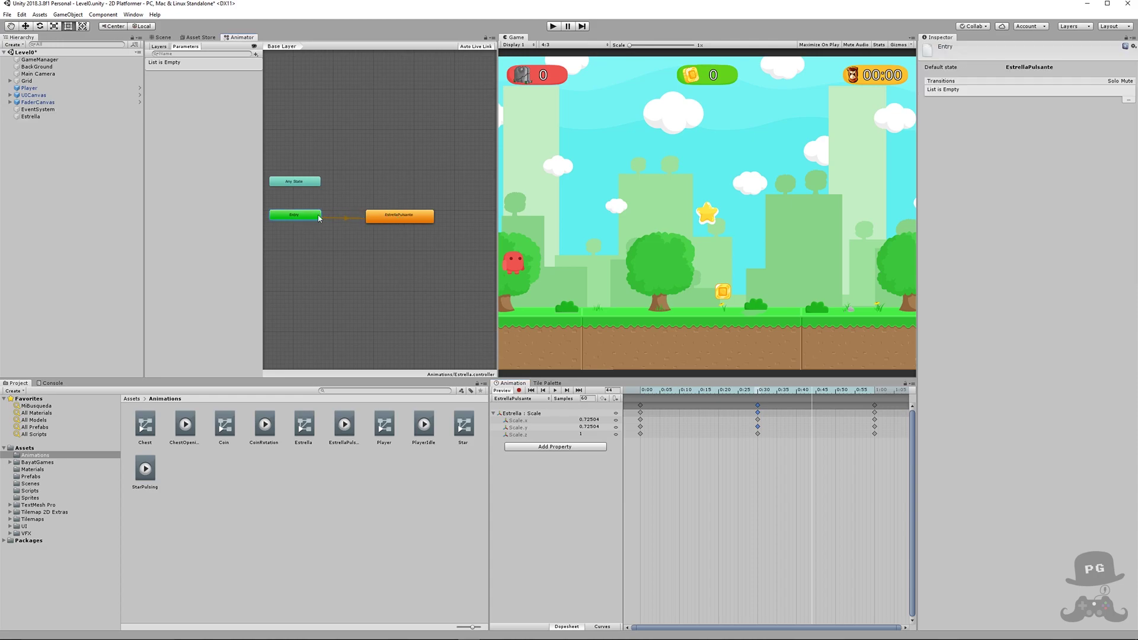
left_click(391, 217)
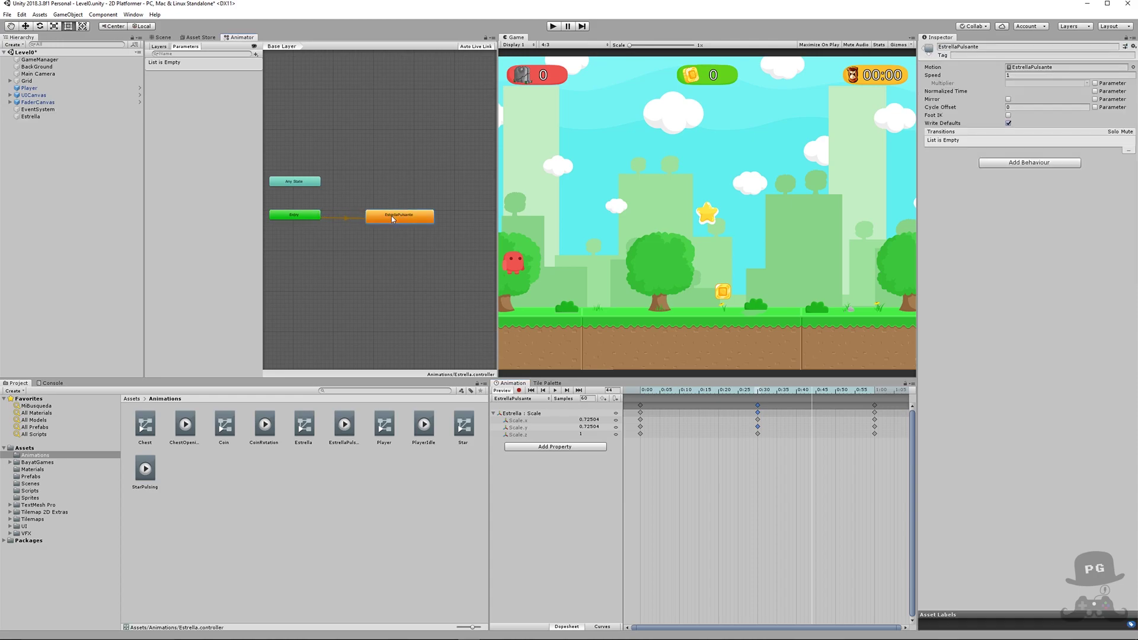
left_click(553, 28)
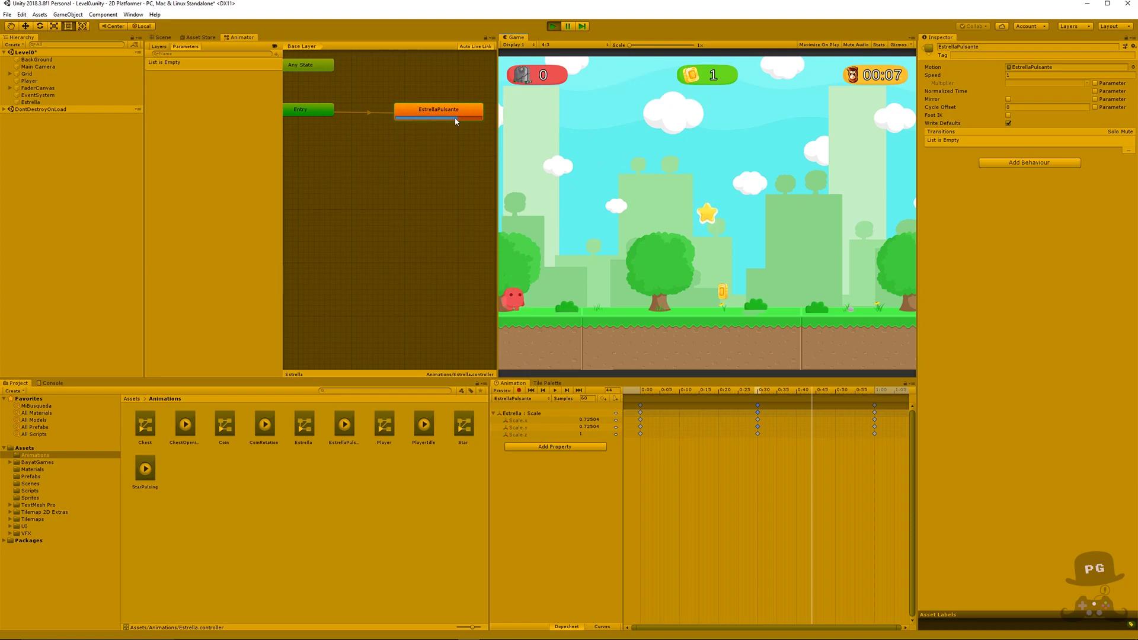
left_click(553, 27)
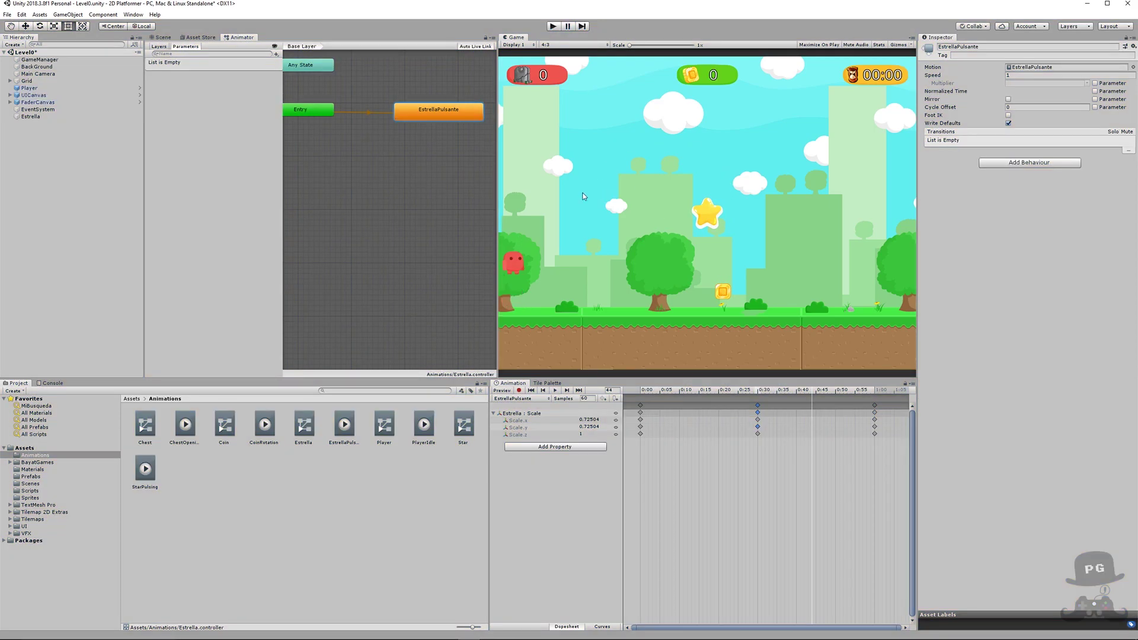
left_click(65, 161)
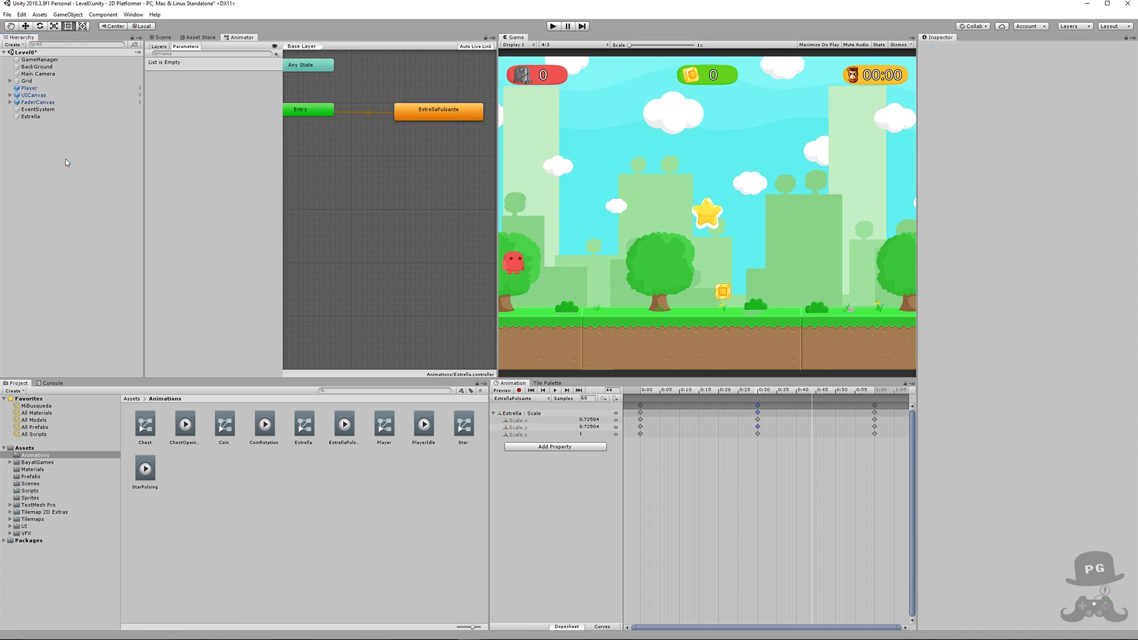
- Select the ChestOpening sheet in Sprites, set Sprite Mode to Single, and apply
left_click(32, 499)
left_click(186, 422)
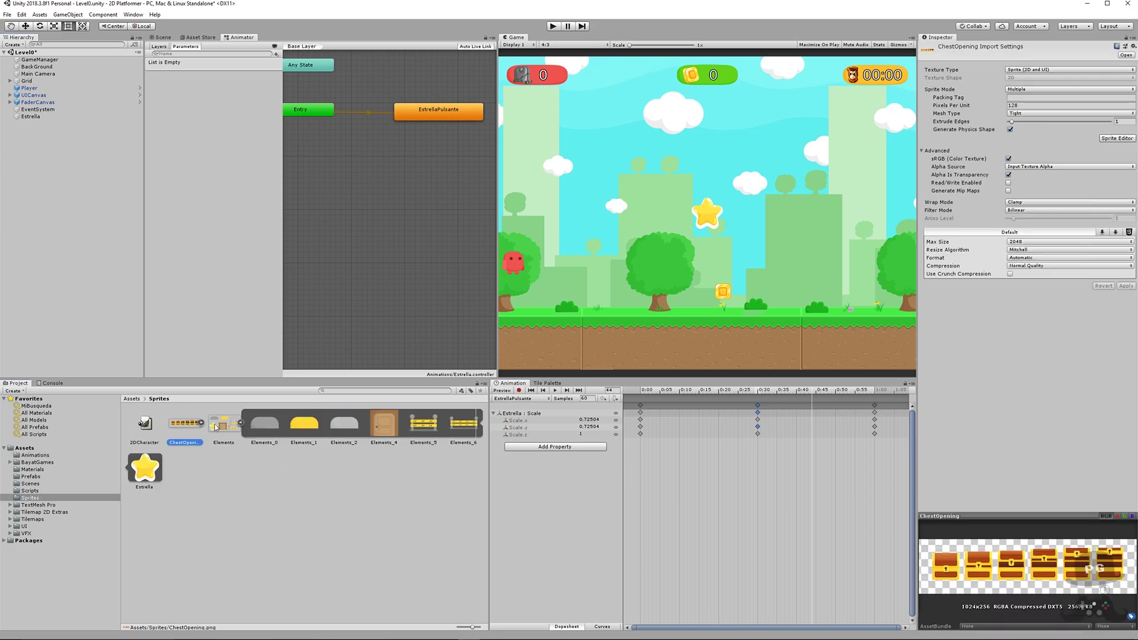
left_click(240, 422)
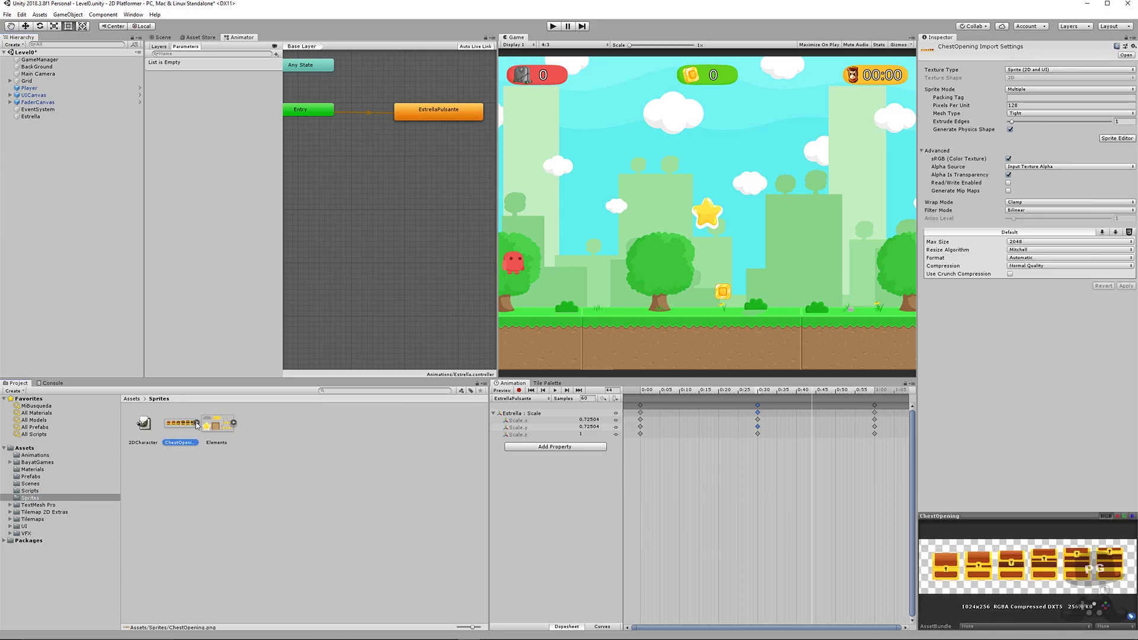
left_click(1017, 90)
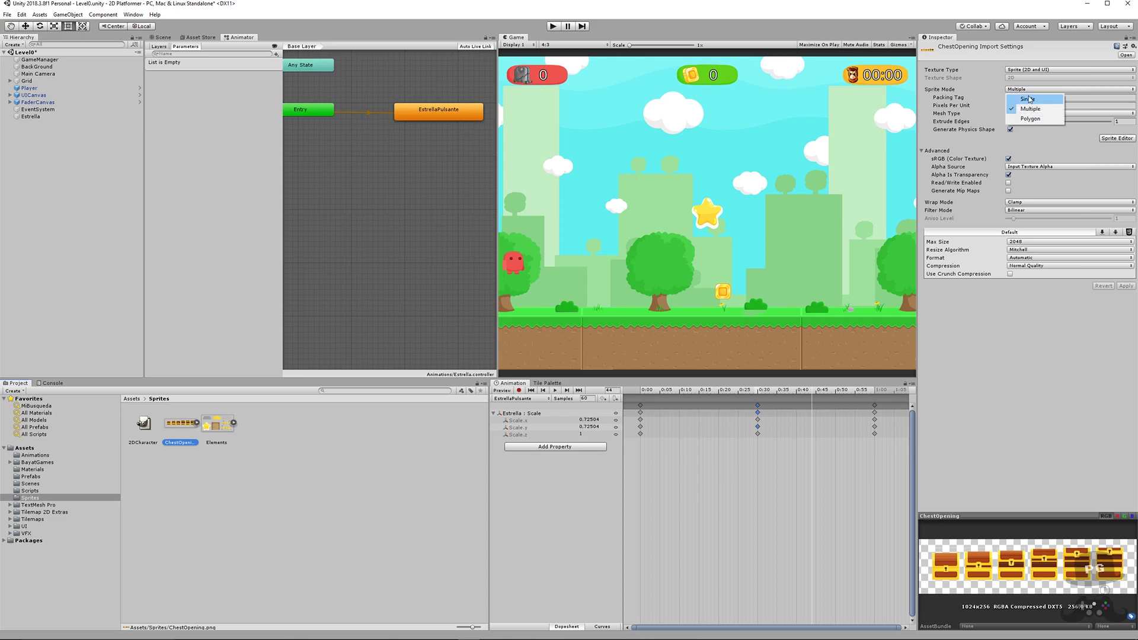
left_click(1028, 99)
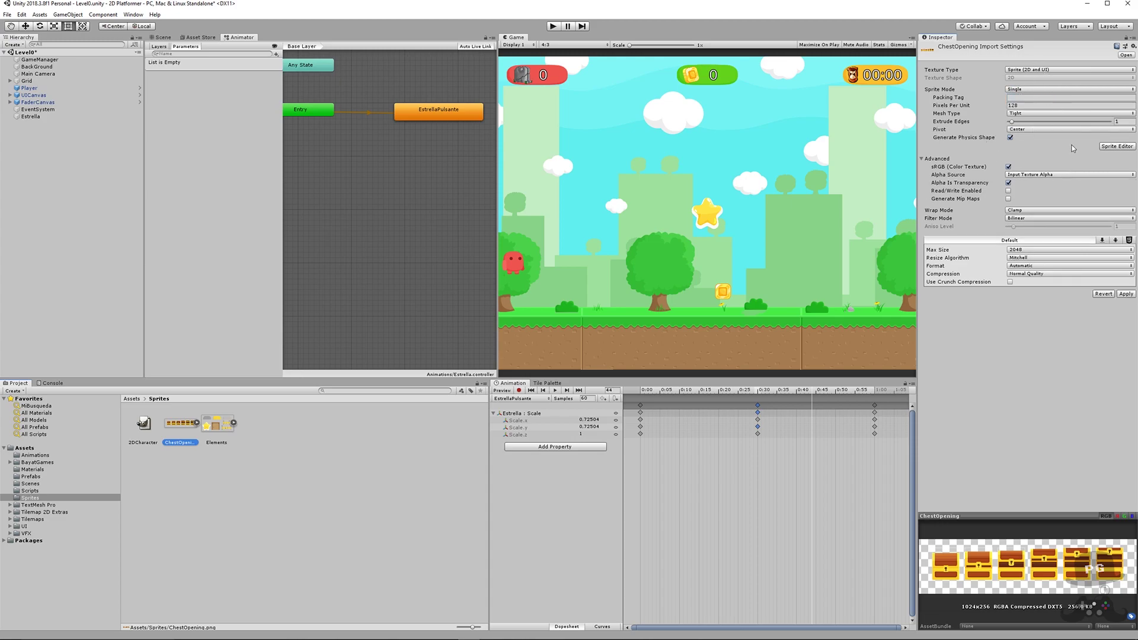
left_click(1126, 294)
- Switch ChestOpening back to Multiple sprite mode and open it in the Sprite Editor
left_click(198, 423)
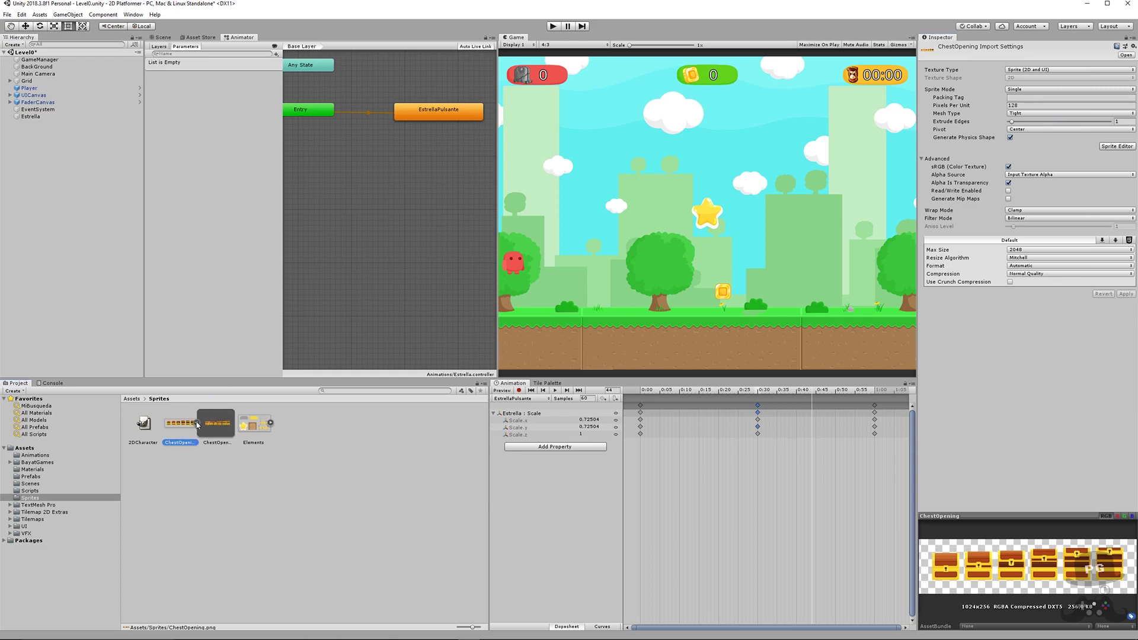
left_click(198, 424)
left_click(1038, 89)
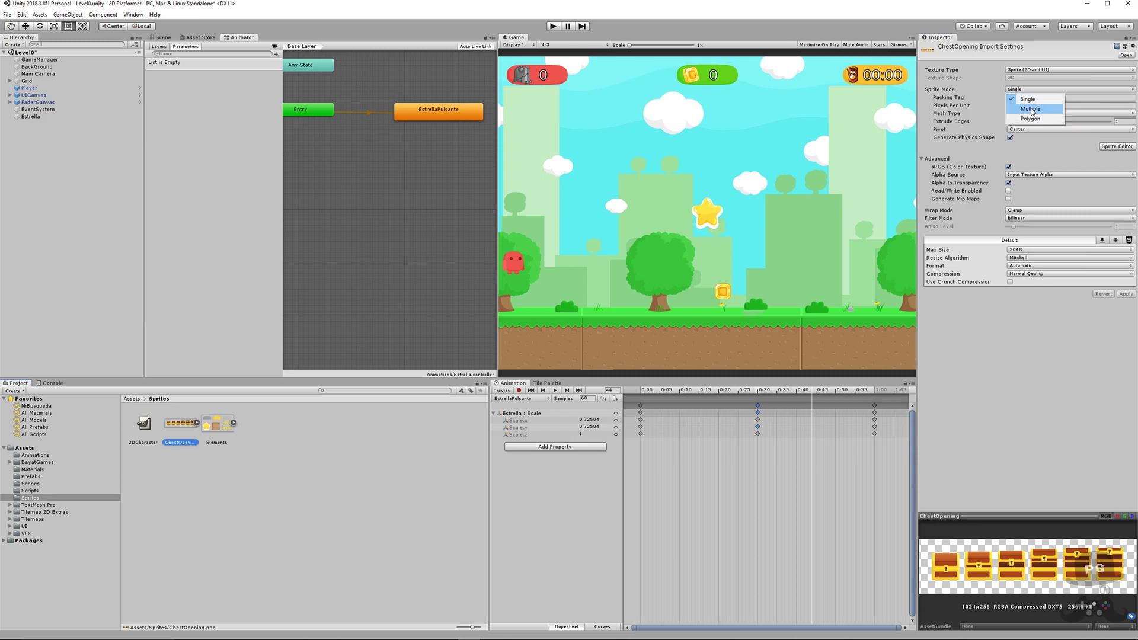
left_click(1032, 111)
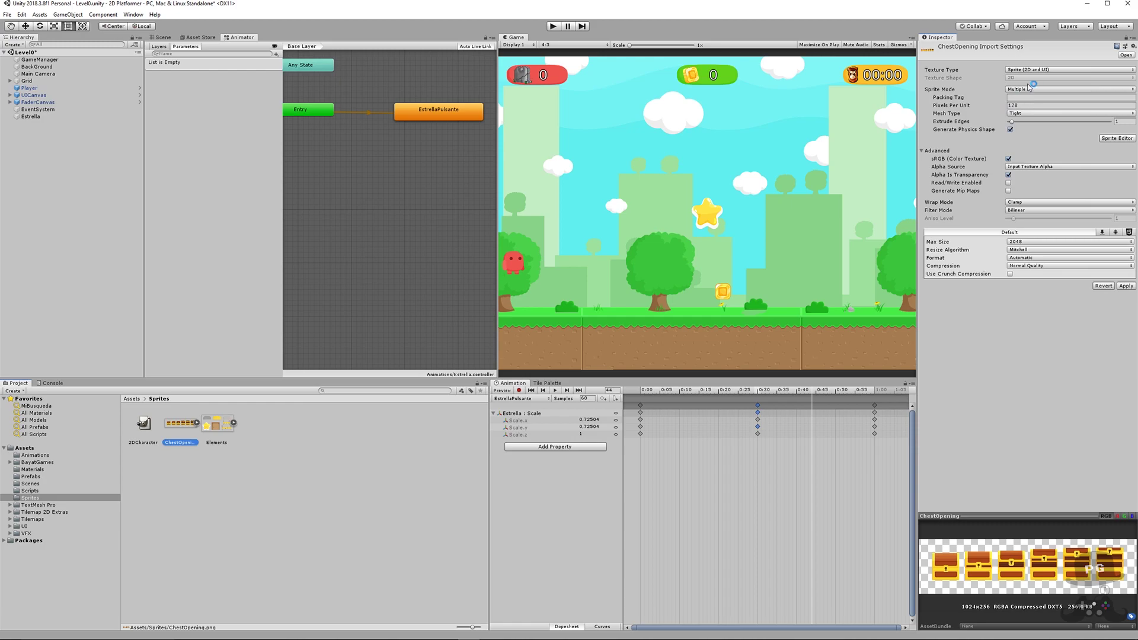
left_click(1116, 139)
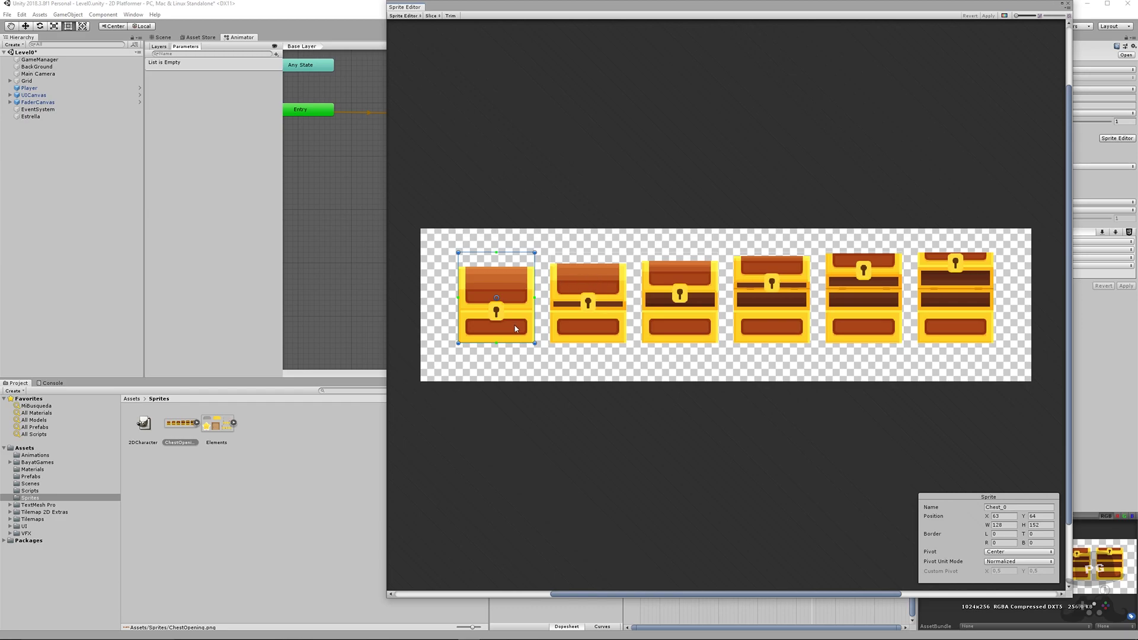
- Auto-slice ChestOpening into six chest sprites, inspect each one, apply, and close the editor
left_click(433, 16)
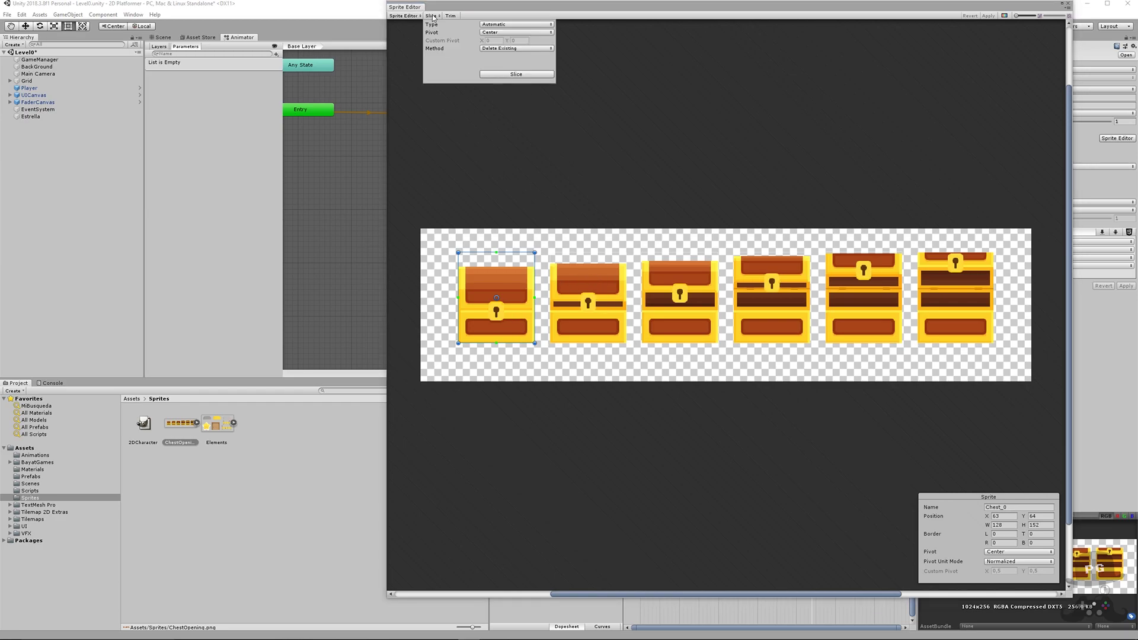
left_click(539, 75)
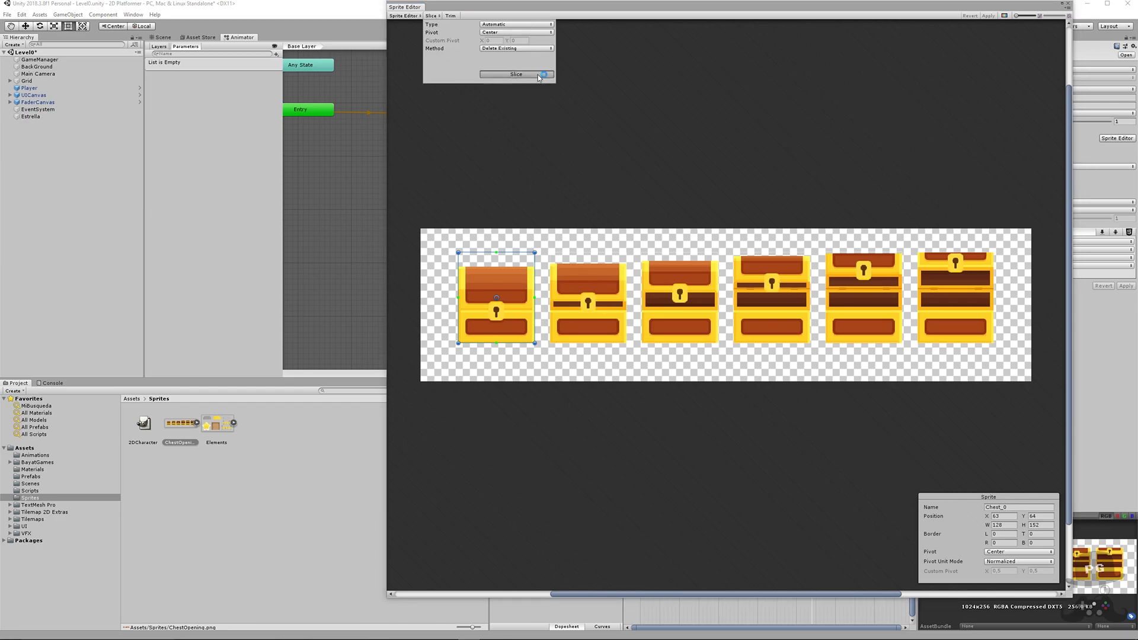
left_click(481, 284)
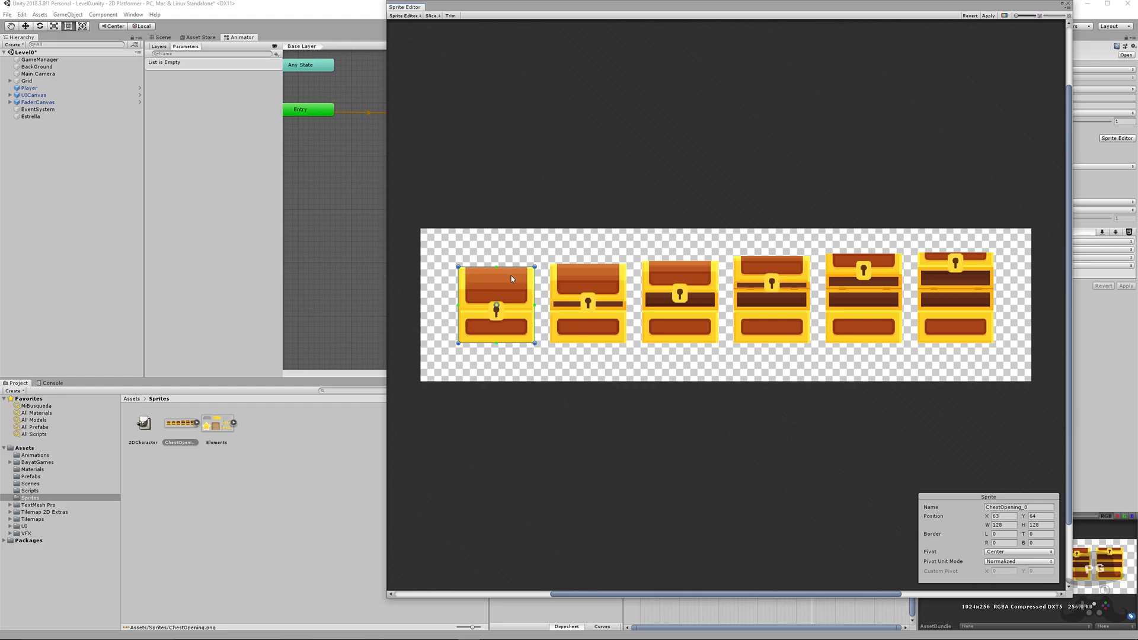
left_click(574, 289)
left_click(670, 288)
left_click(773, 283)
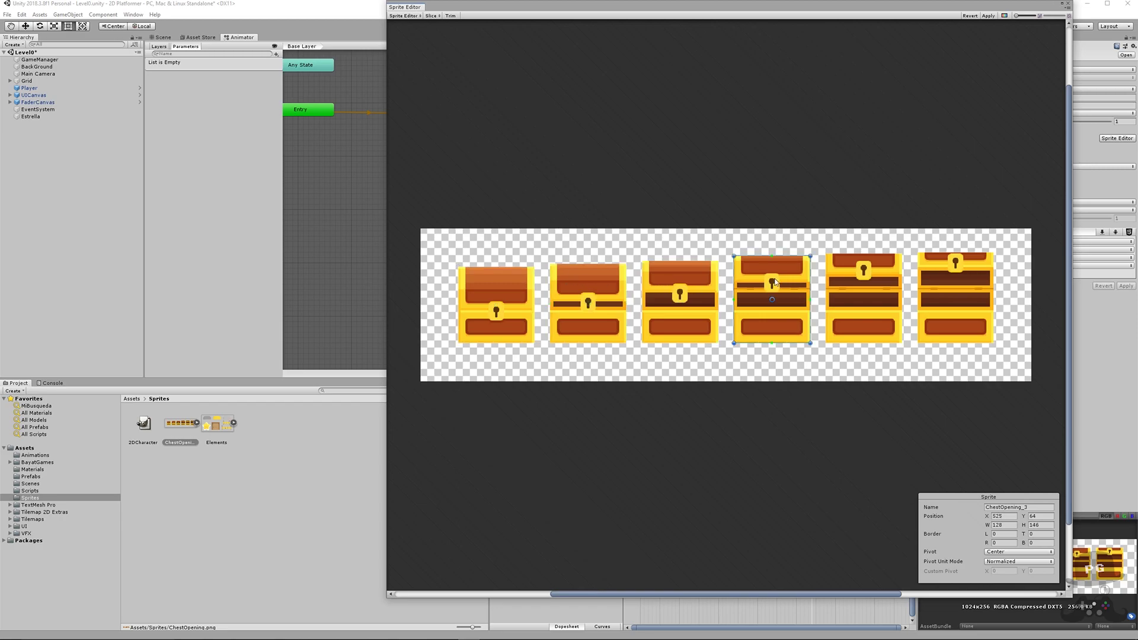
left_click(852, 291)
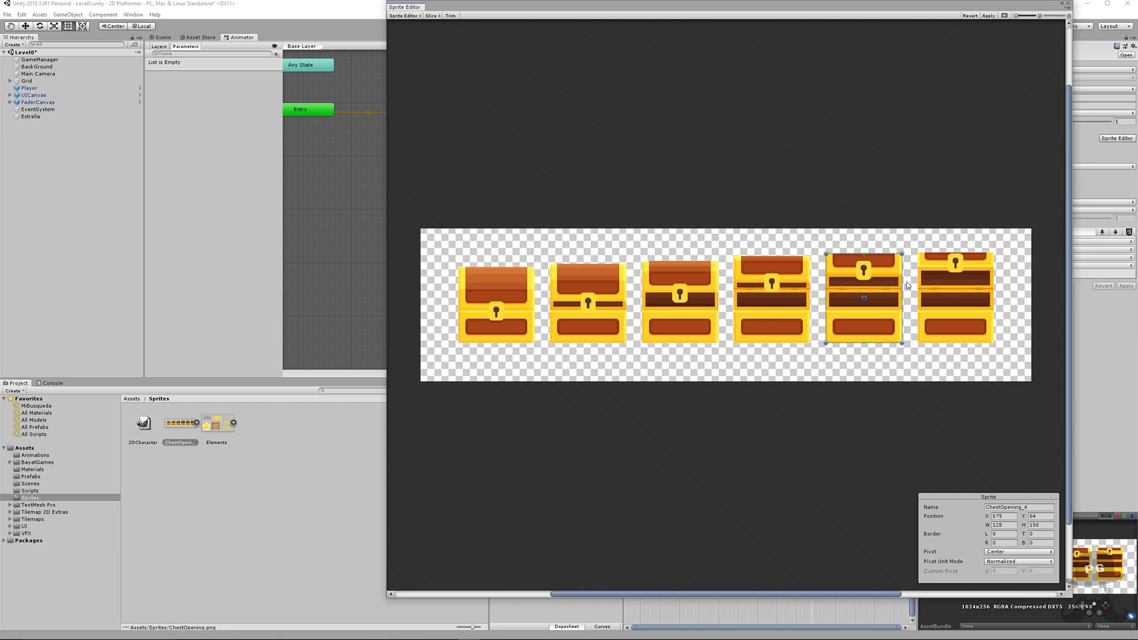
left_click(938, 282)
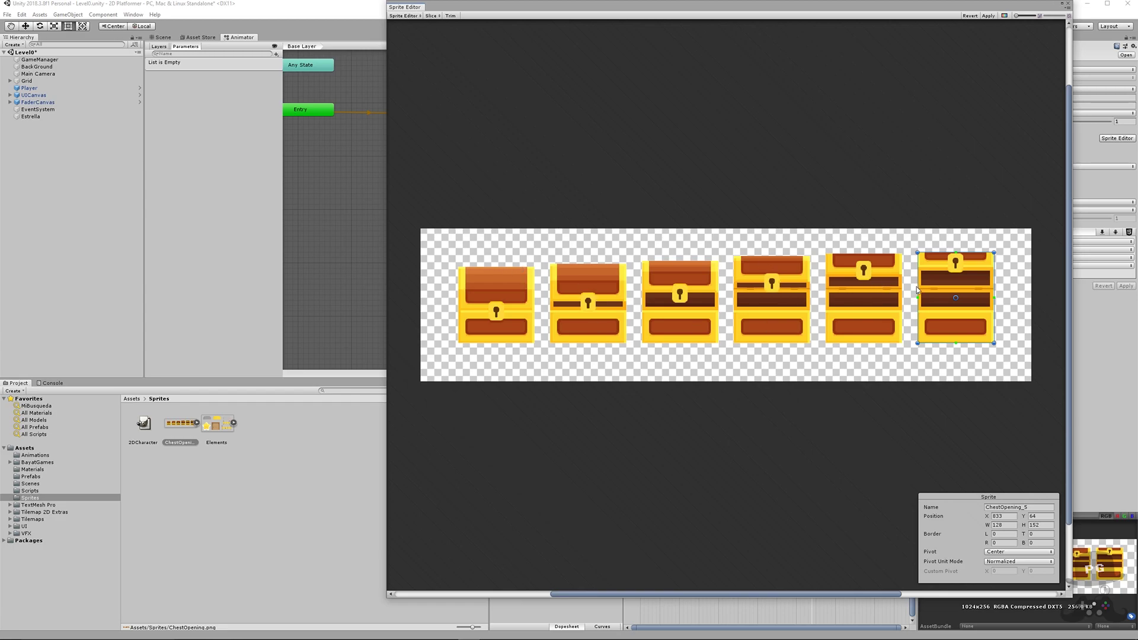
left_click(989, 16)
left_click(1069, 4)
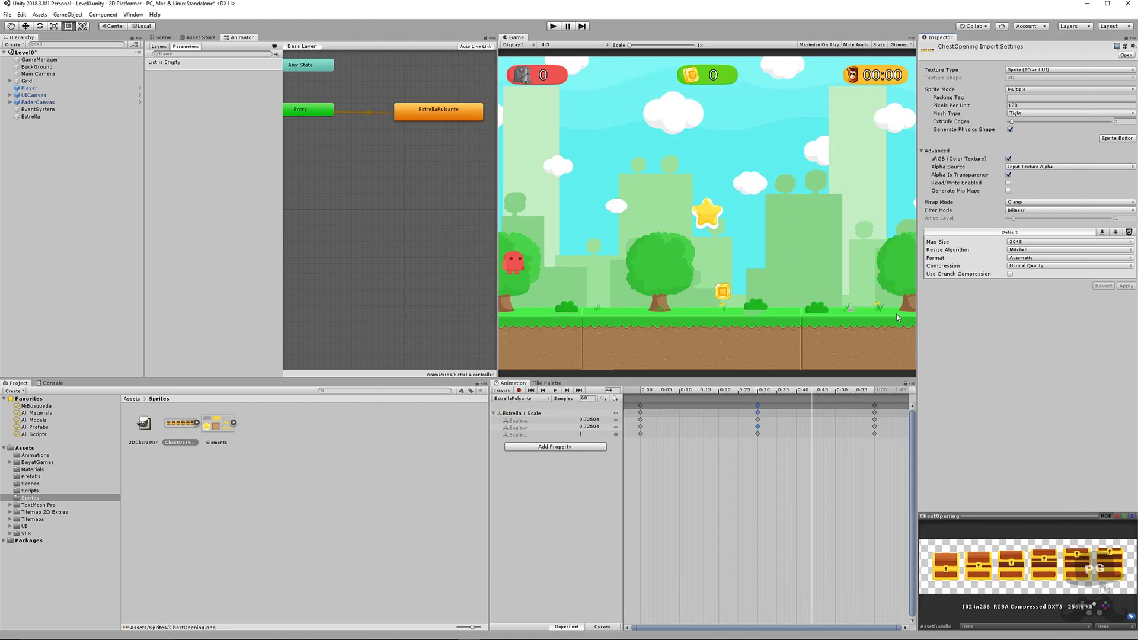
- Drop the closed chest sprite ChestOpening_0 into the scene on the Platforms sorting layer
left_click(197, 423)
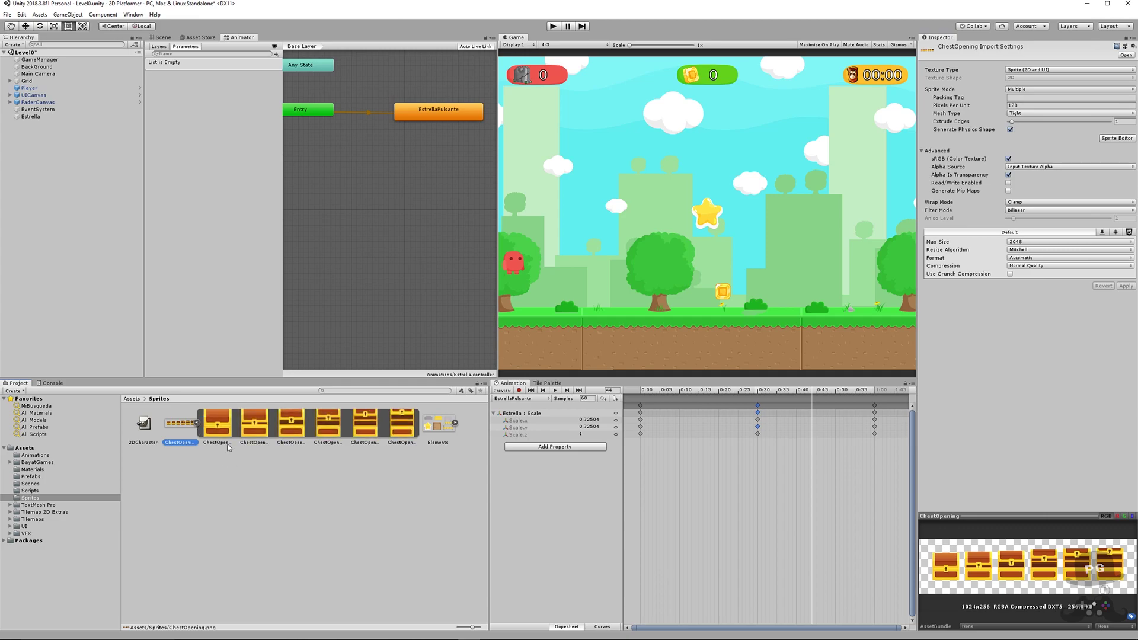
left_click(218, 431)
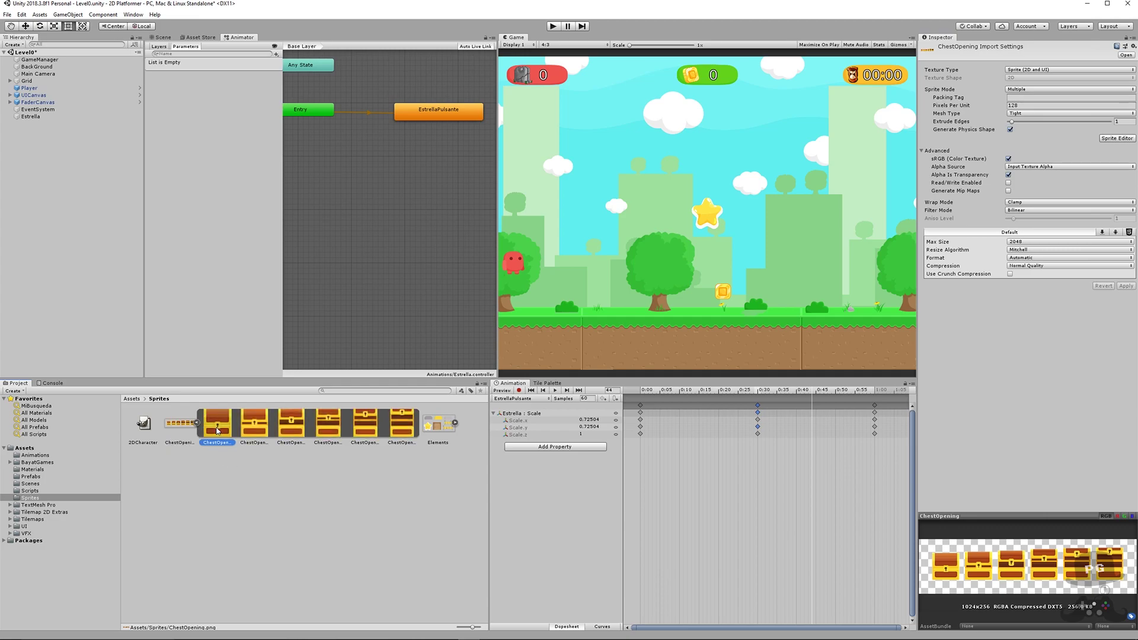
mouse_move(218, 431)
left_mouse_down()
mouse_move(48, 181)
mouse_move(32, 183)
left_mouse_up()
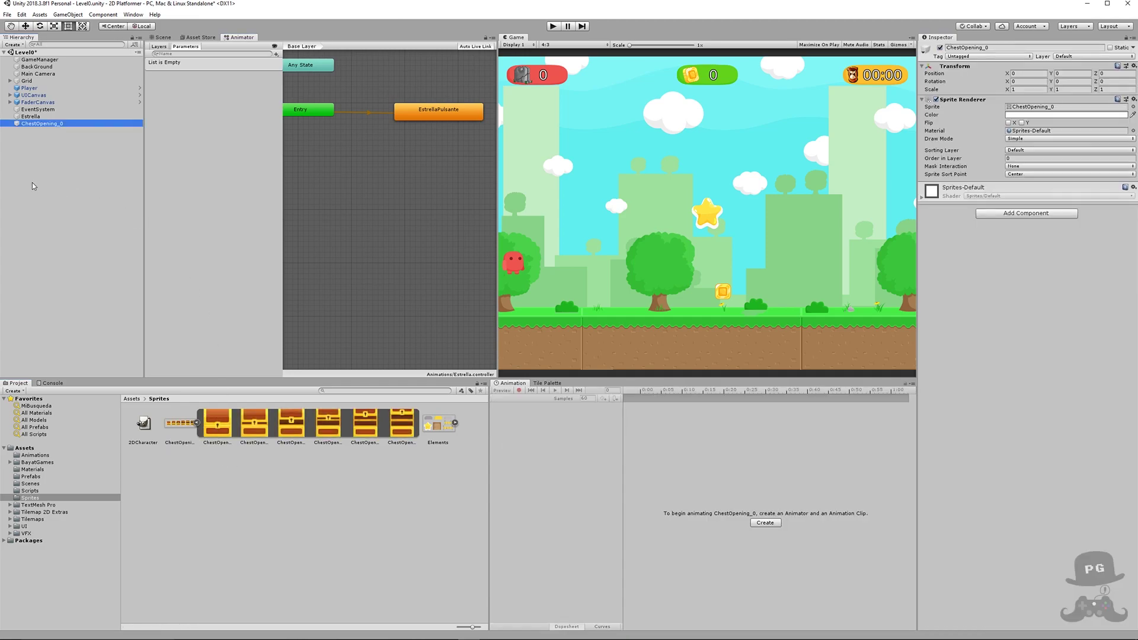
left_click(1034, 152)
left_click(1033, 180)
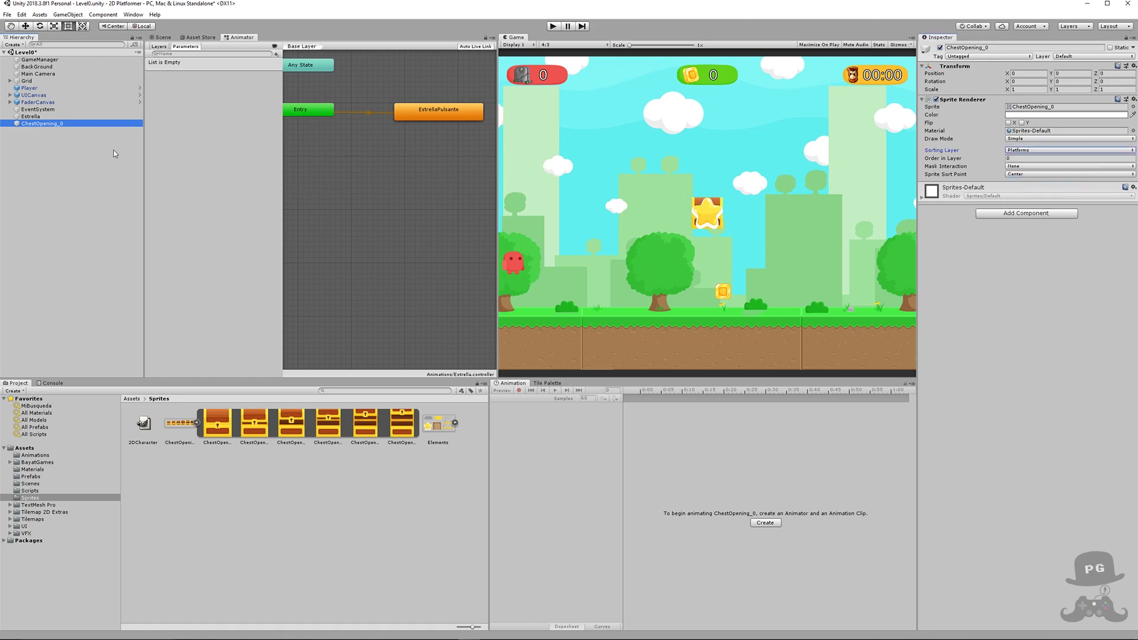
- Move the chest down onto the ground and right to about X 4.67, Y -2.63
left_click(171, 36)
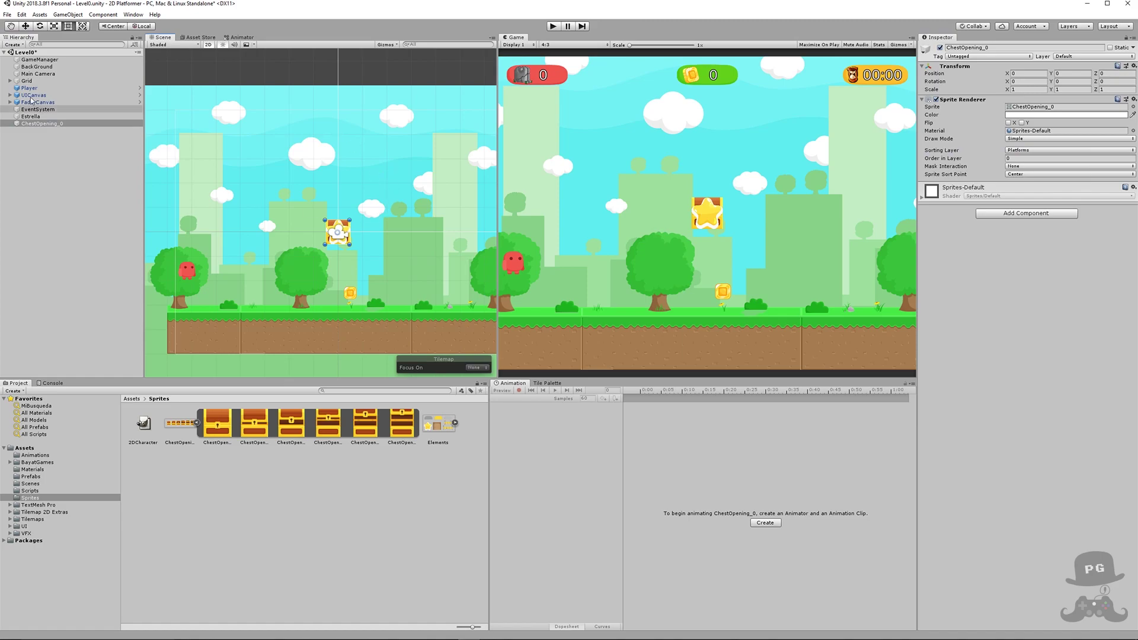
left_click(26, 27)
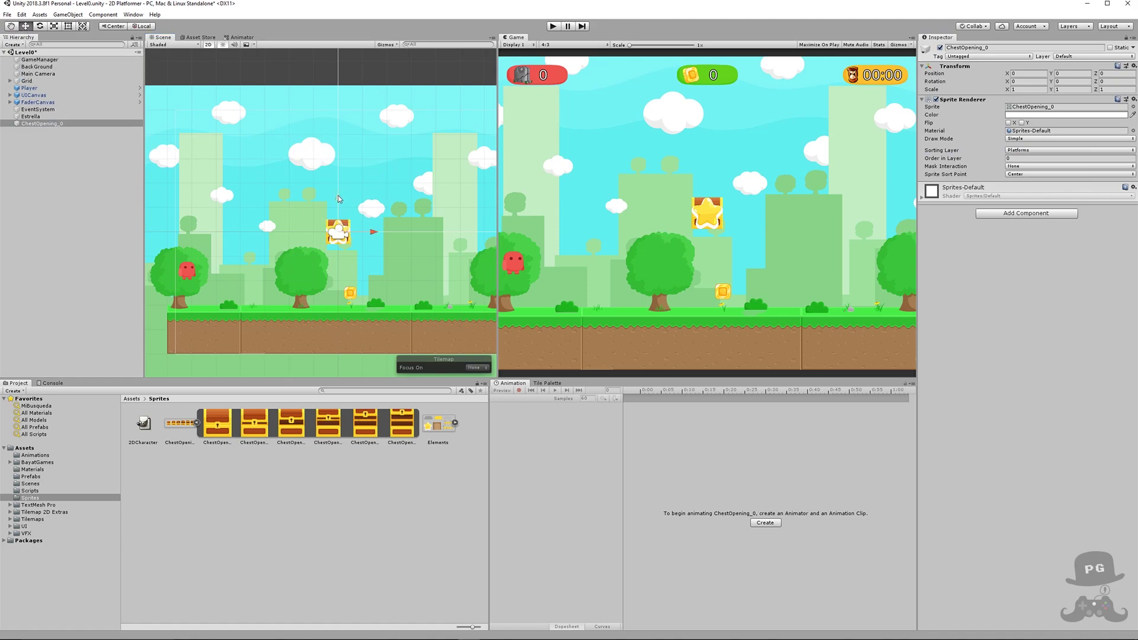
left_click_drag(339, 199, 345, 261)
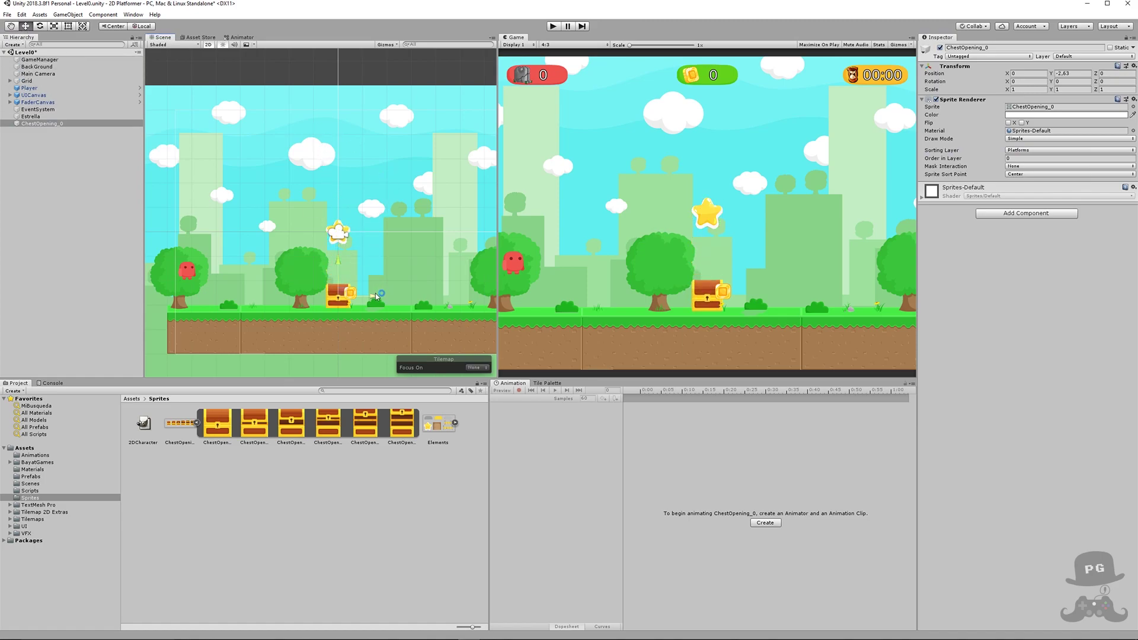
left_click_drag(377, 296, 491, 307)
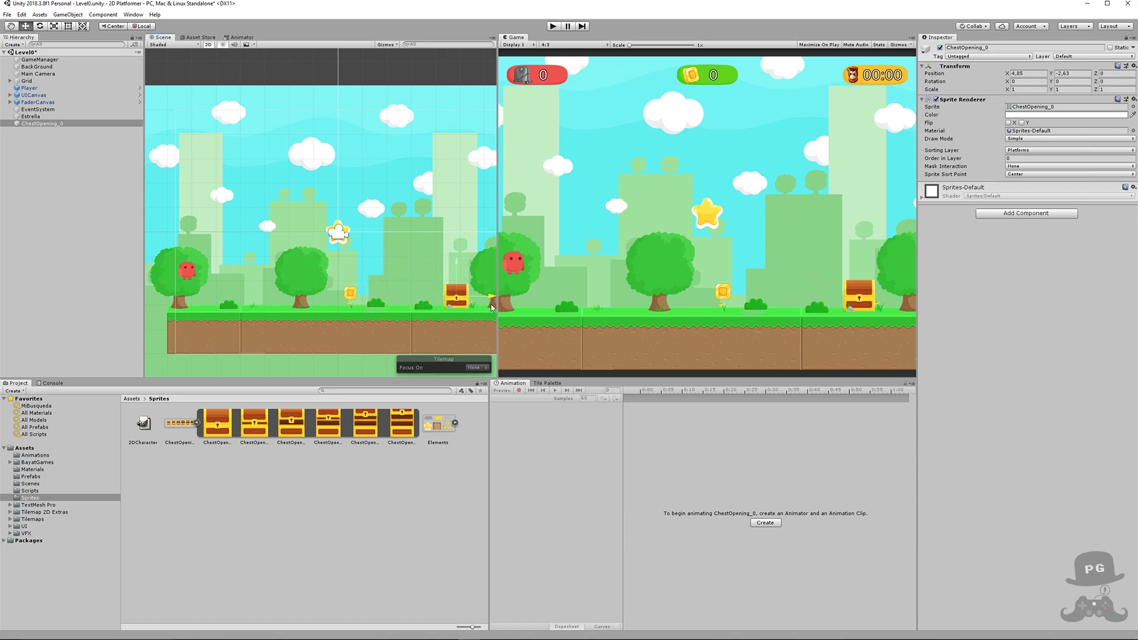
left_click_drag(492, 307, 487, 307)
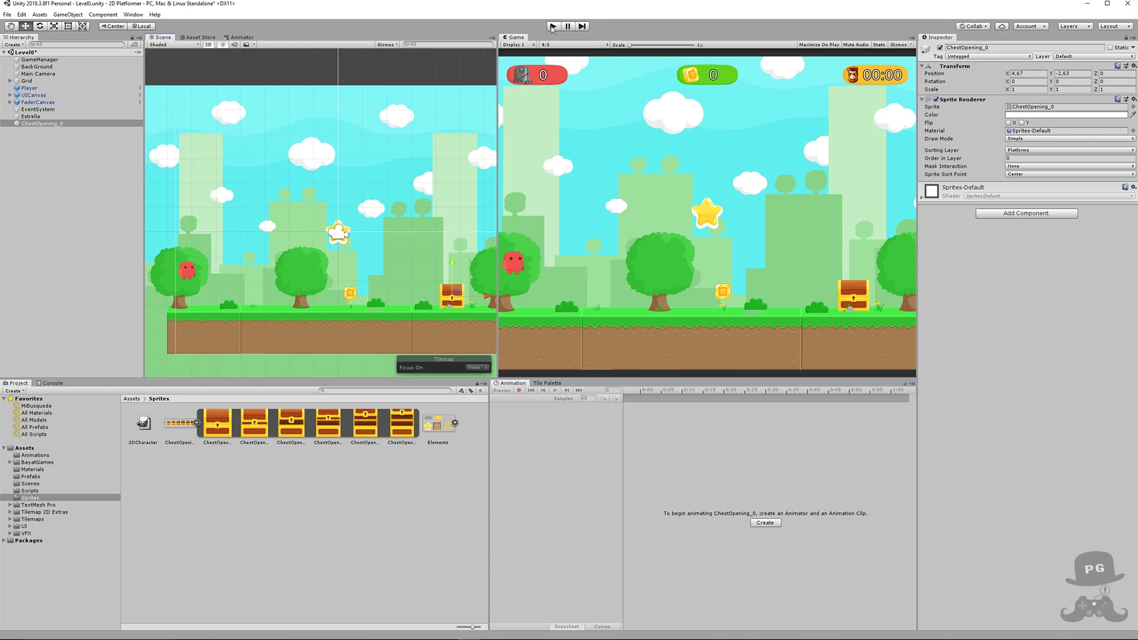
- Rename ChestOpening_0 to Cofre in the Hierarchy
left_click(40, 122)
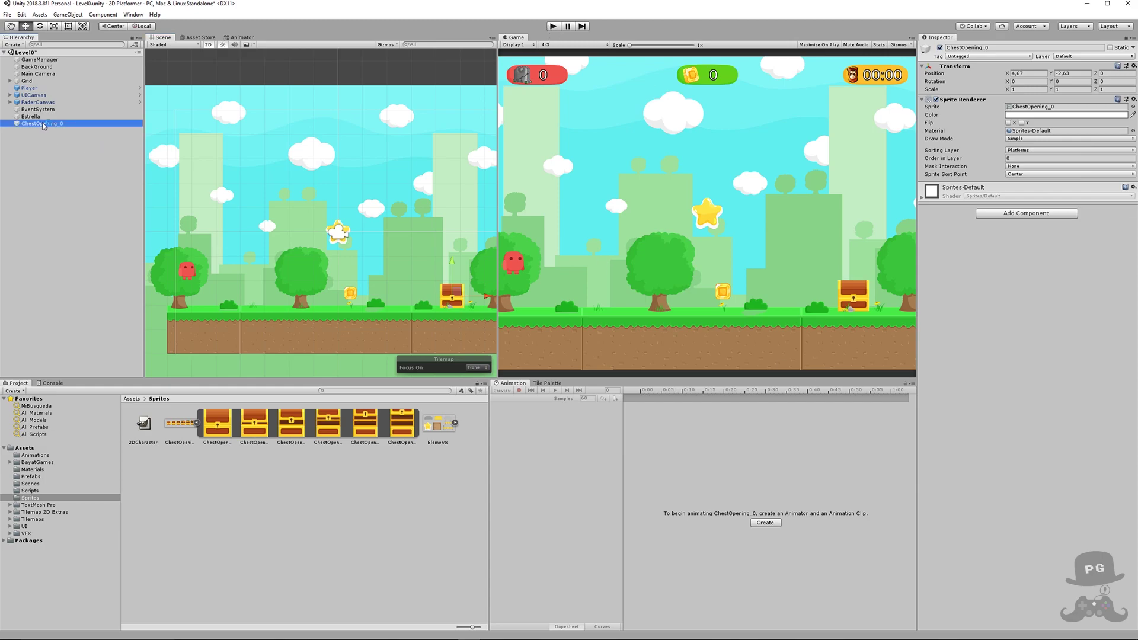
left_click(43, 123)
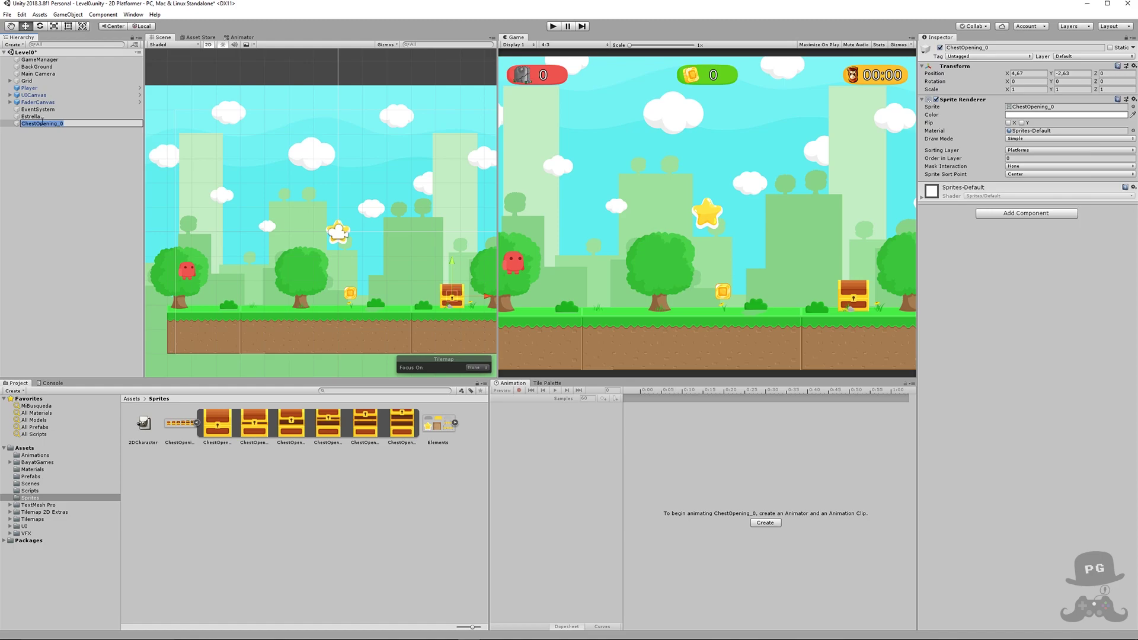
type("Cofre")
key("Return")
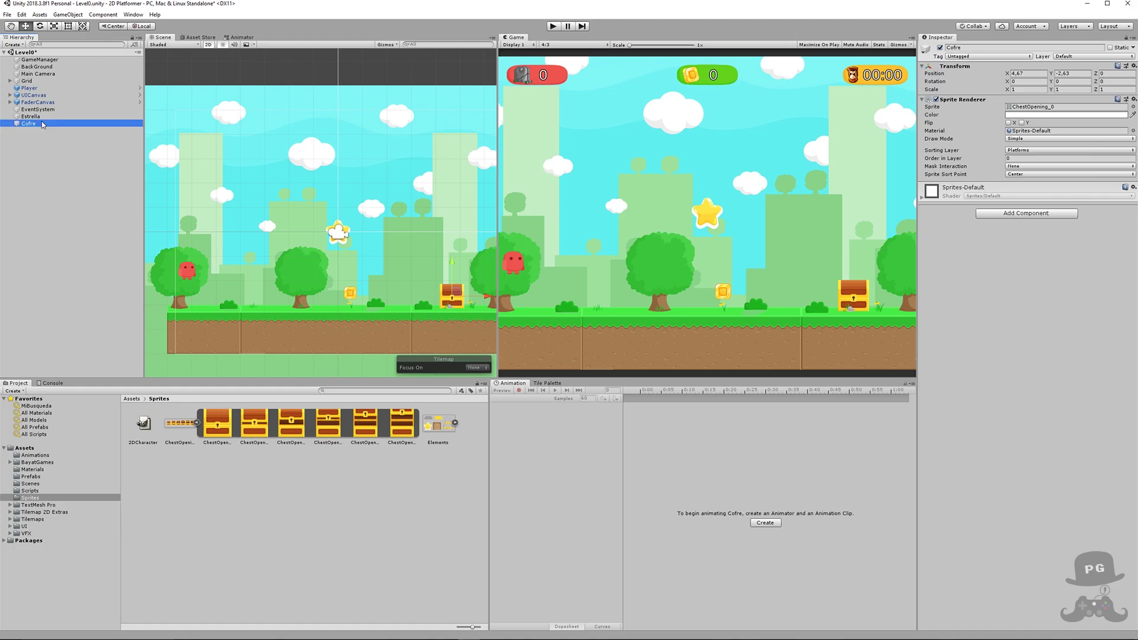
- Add an Animator to Cofre and create a Cofre Animator Controller in Animations
left_click(1023, 214)
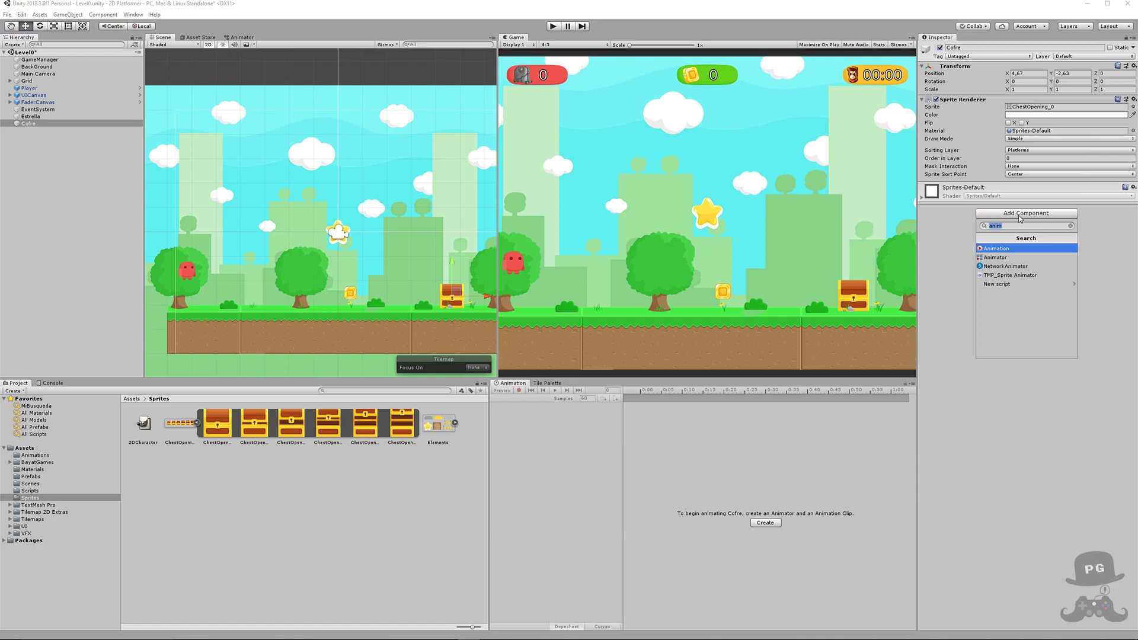
left_click(998, 258)
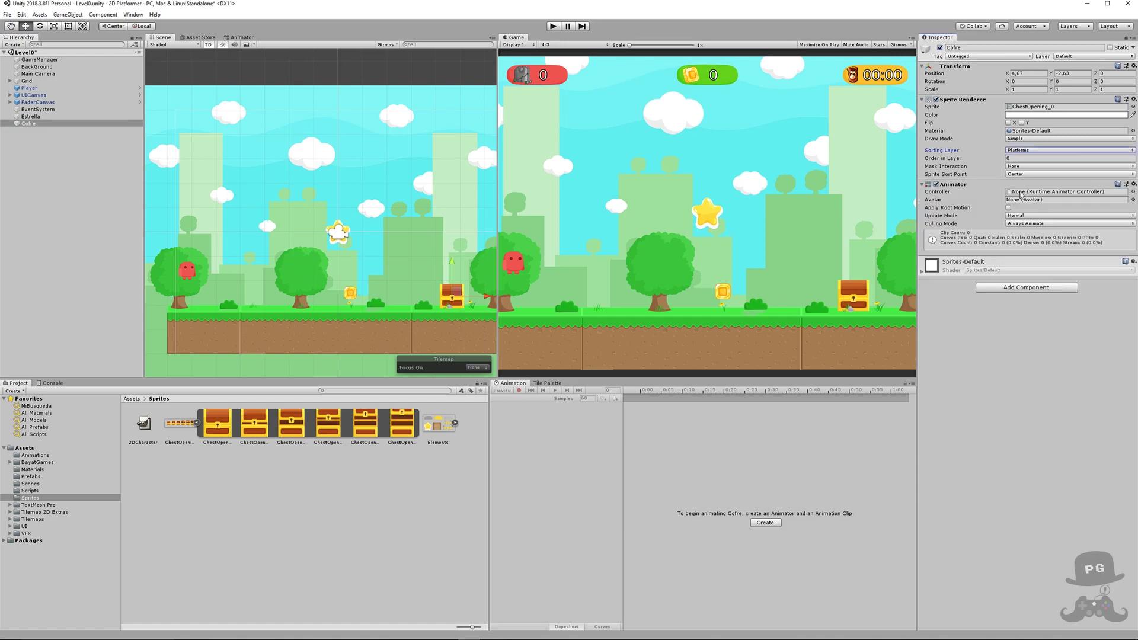
left_click(37, 455)
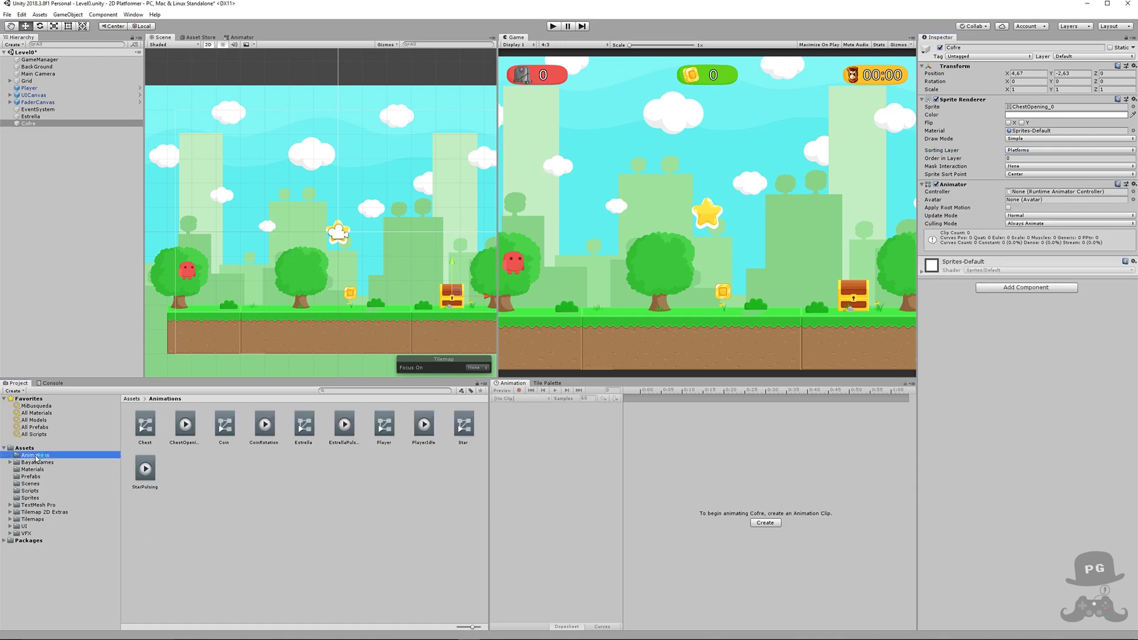
right_click(225, 495)
mouse_move(259, 289)
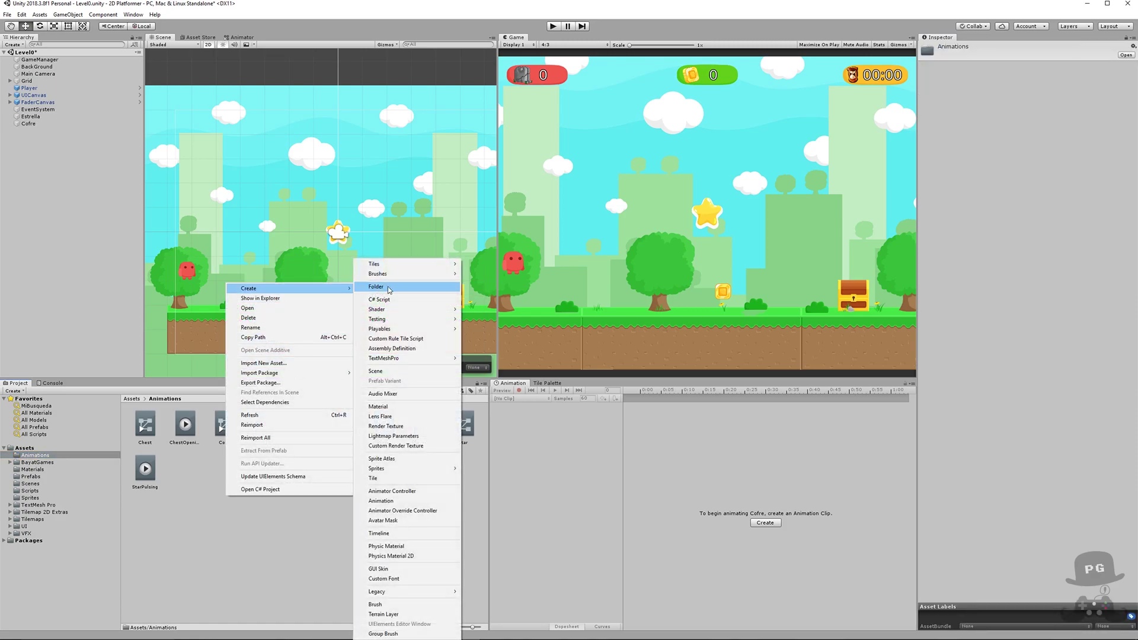
left_click(394, 491)
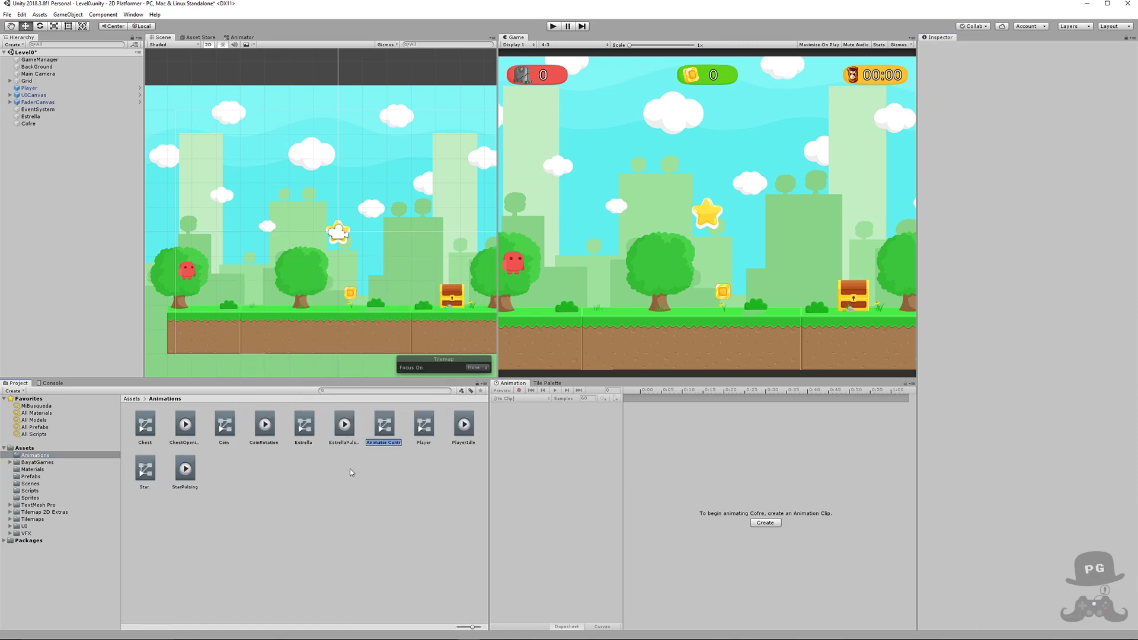
type("Cofre")
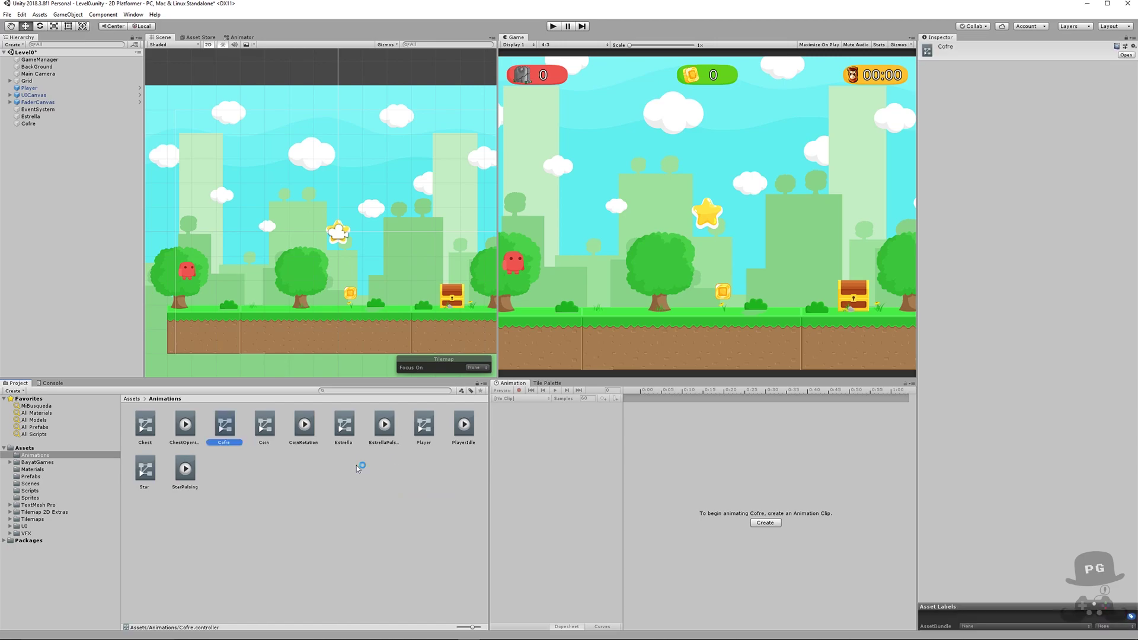
- Assign the Cofre controller to Cofre's Animator and open its Base Layer graph
left_click(28, 124)
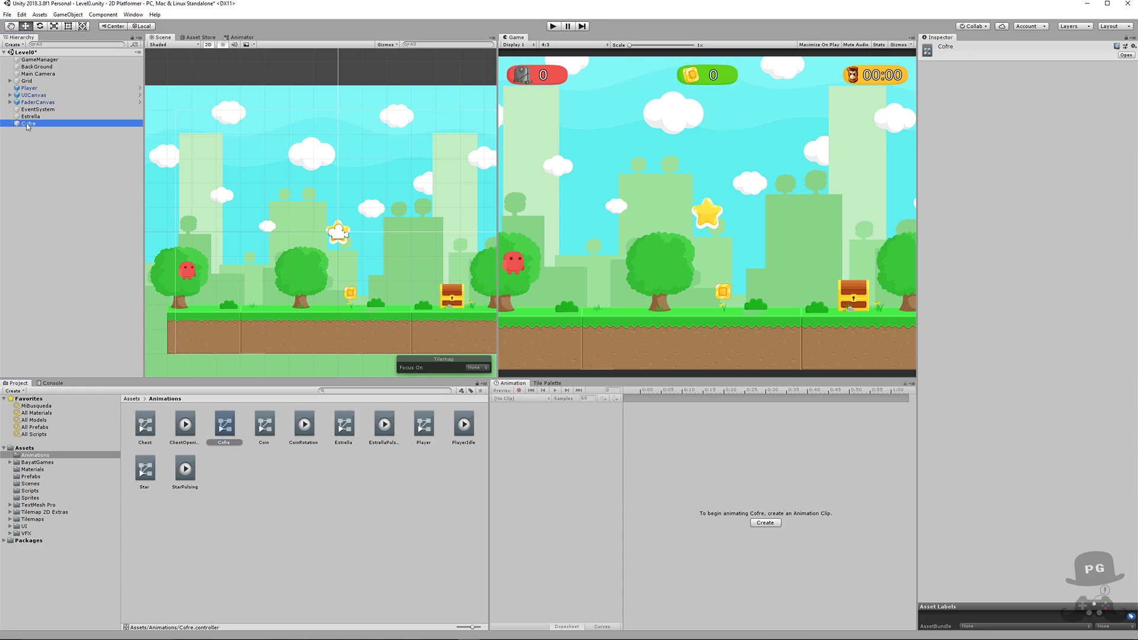
left_click(224, 426)
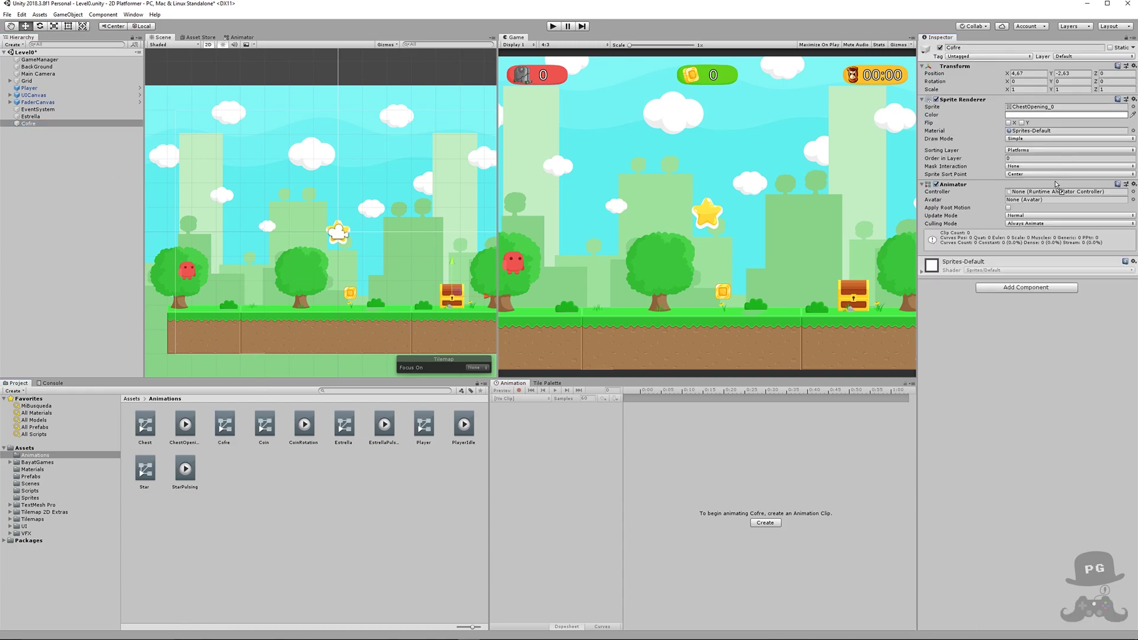
left_click_drag(224, 427, 1024, 193)
double_click(1024, 193)
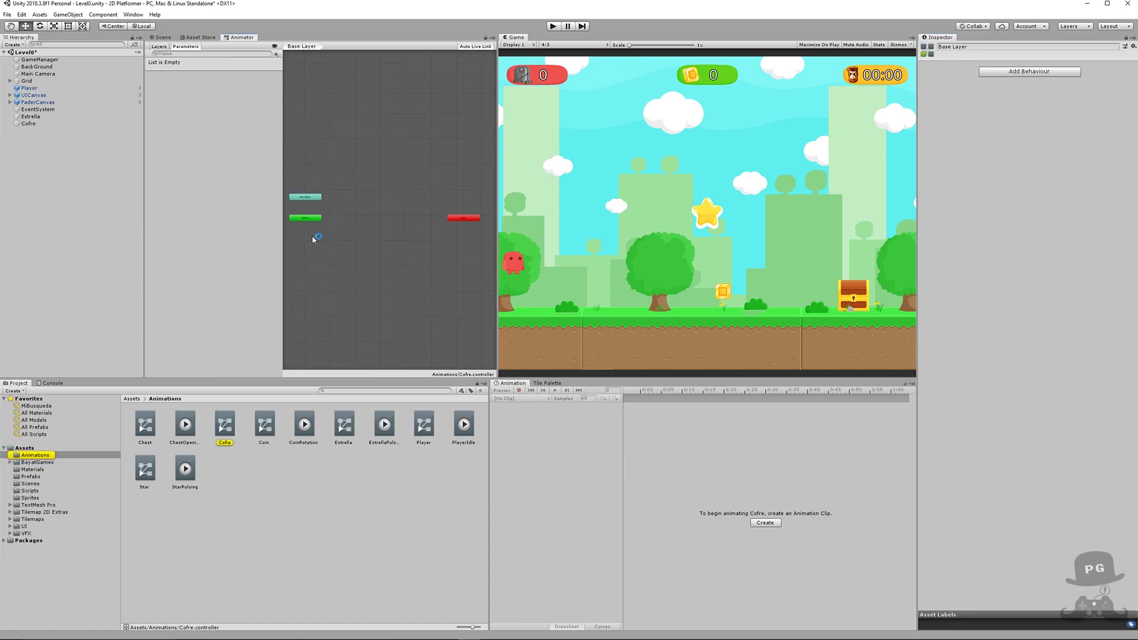
left_click_drag(451, 217, 414, 202)
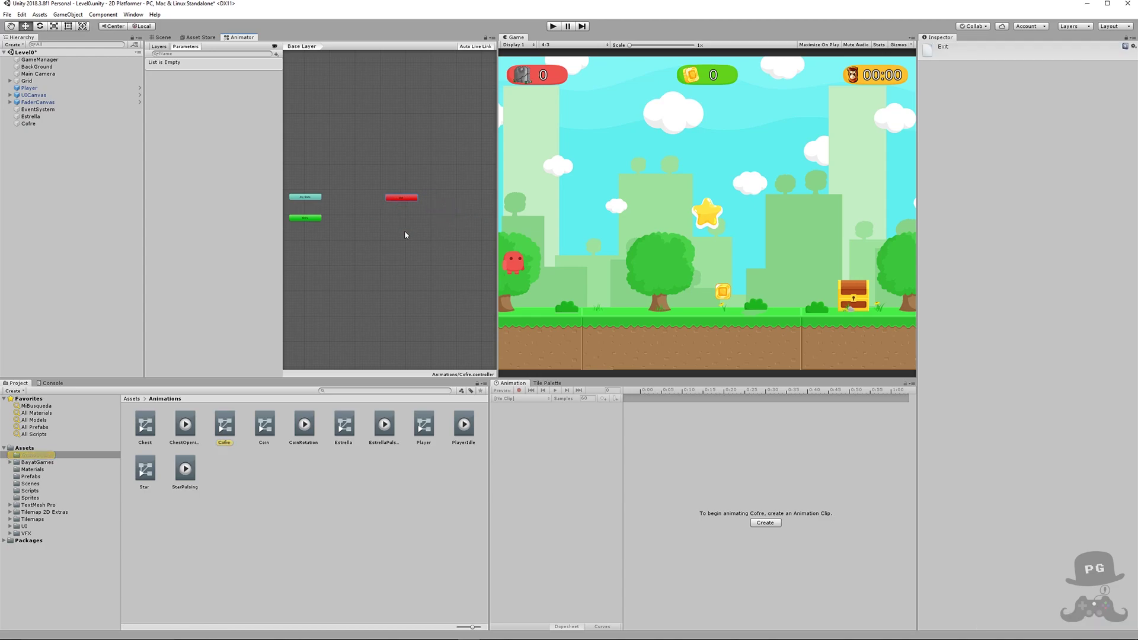
scroll(404, 230, "up", 2)
scroll(414, 241, "up", 2)
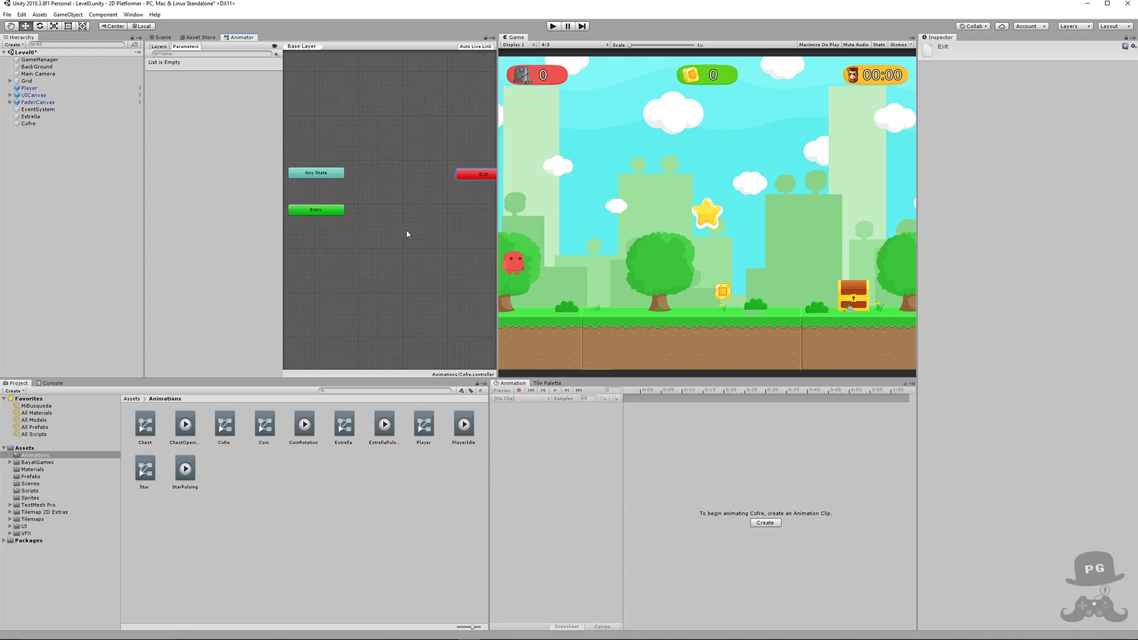
scroll(406, 234, "down", 2)
scroll(407, 234, "down", 1)
scroll(413, 236, "down", 2)
scroll(401, 236, "down", 1)
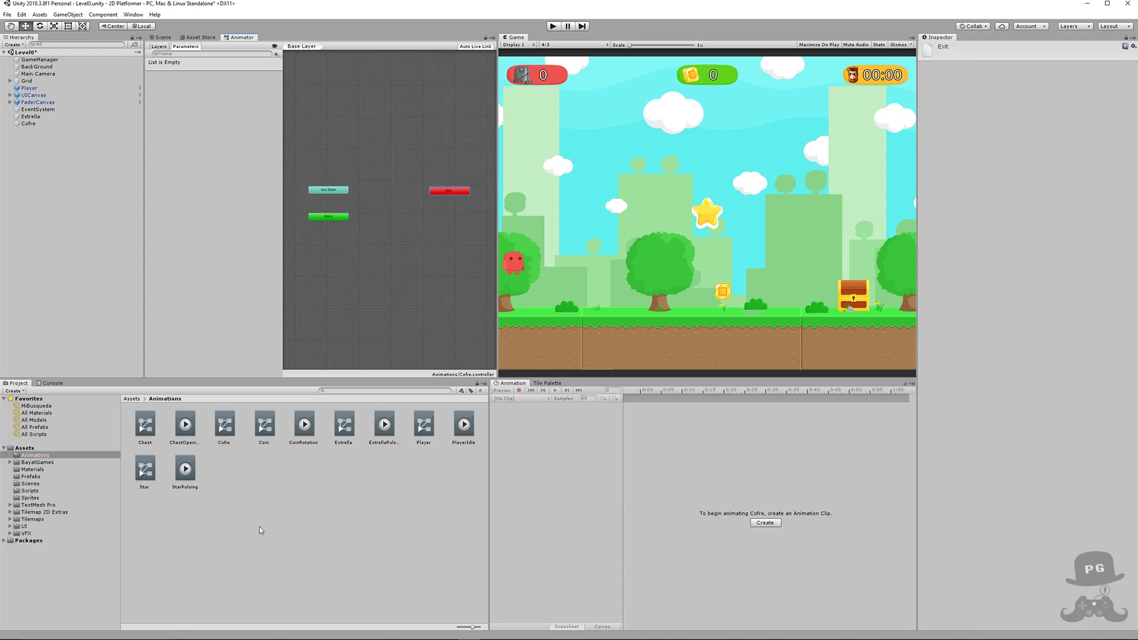
left_click(258, 526)
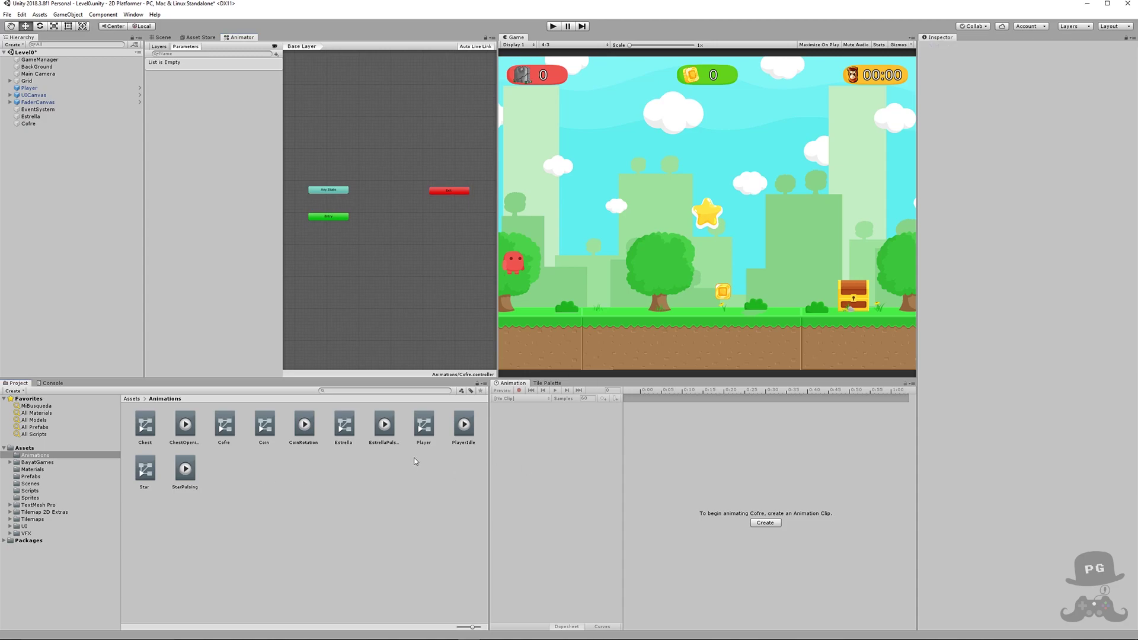
- Create a new AbrirCofre.anim clip for Cofre and place its state beside Entry
left_click(26, 124)
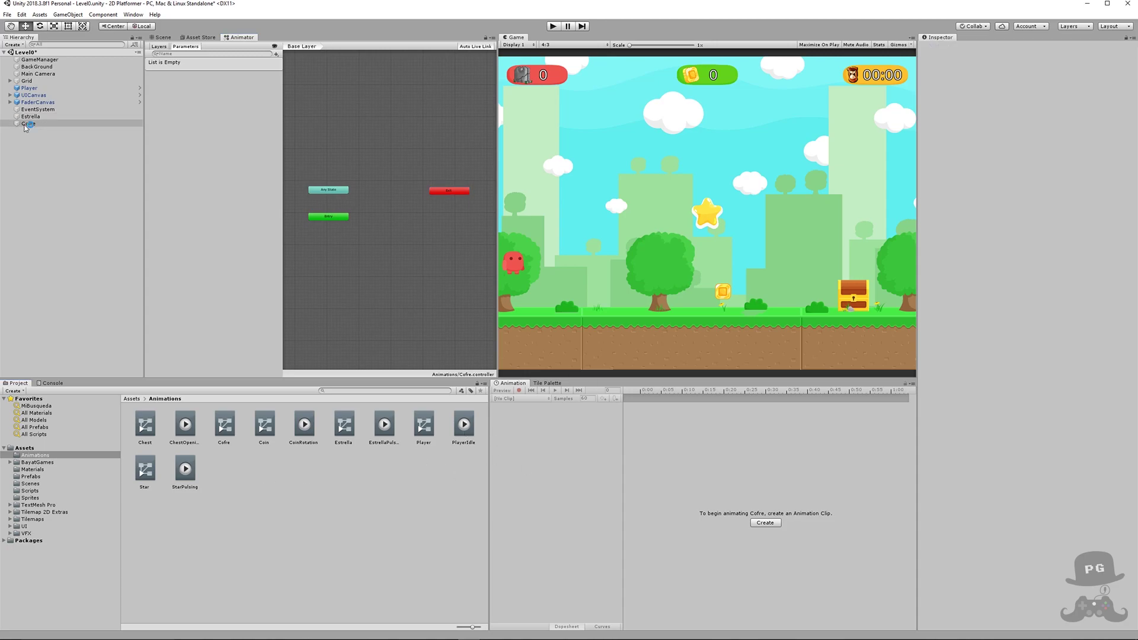
left_click(767, 525)
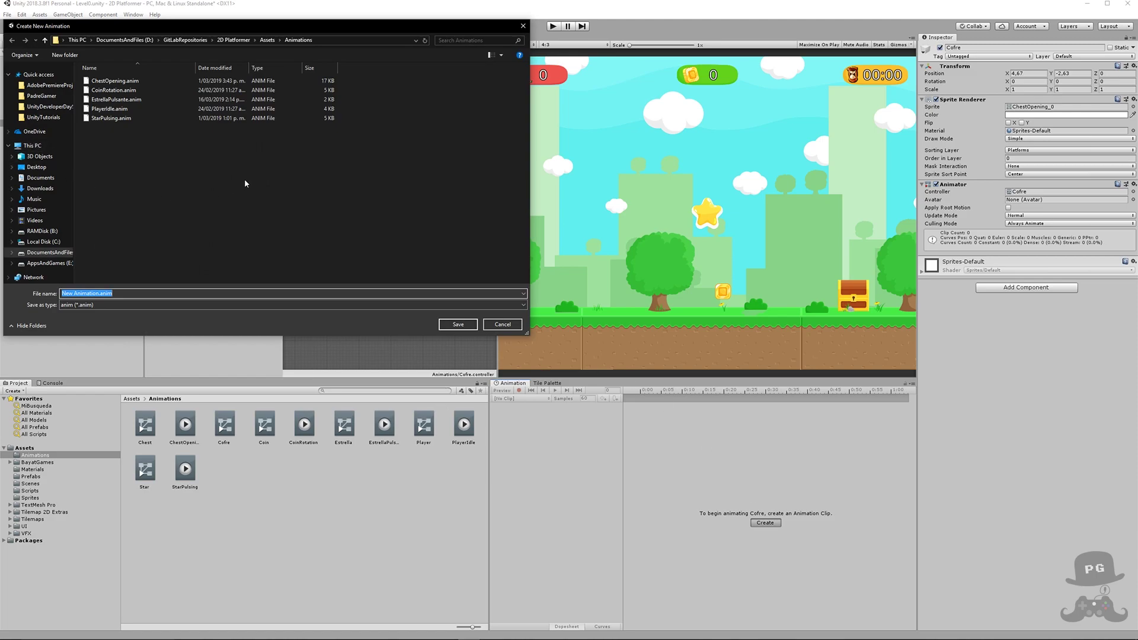
left_click(104, 293)
key("shift+Home")
type("Abrir")
type("Cofre")
left_click(471, 323)
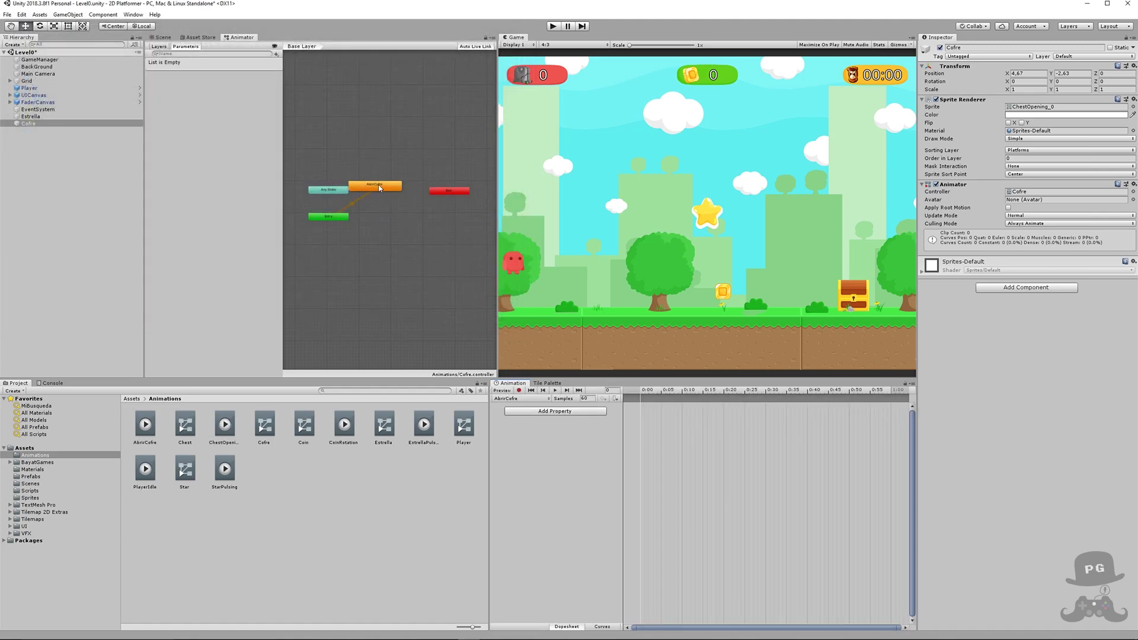
left_click_drag(380, 188, 411, 220)
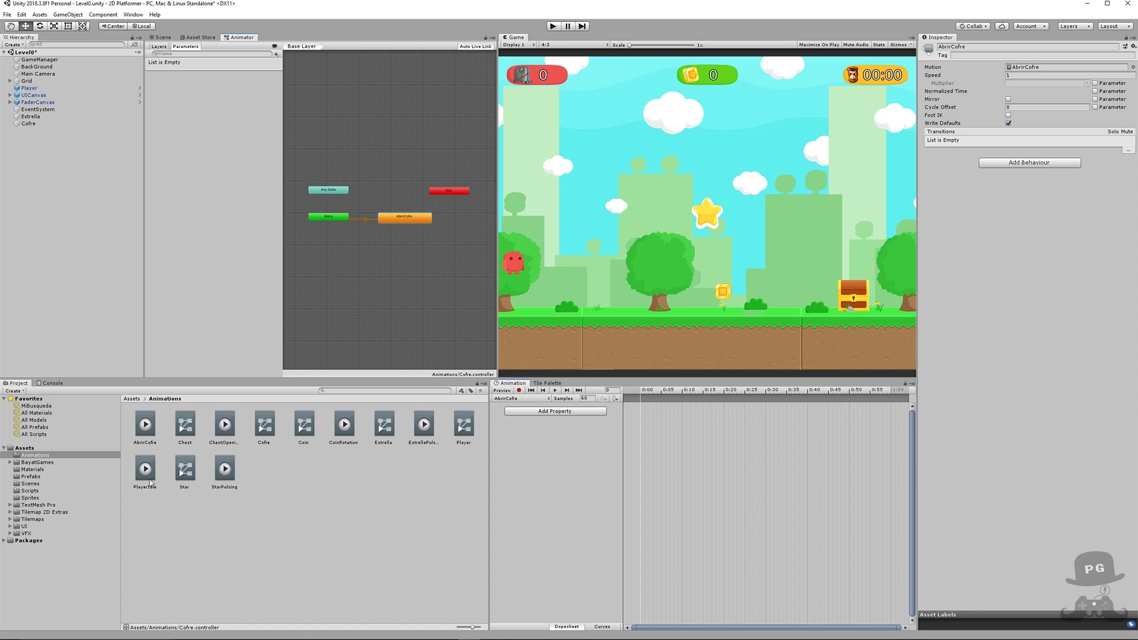
- Uncheck Loop Time on the AbrirCofre clip and review its state
left_click(145, 425)
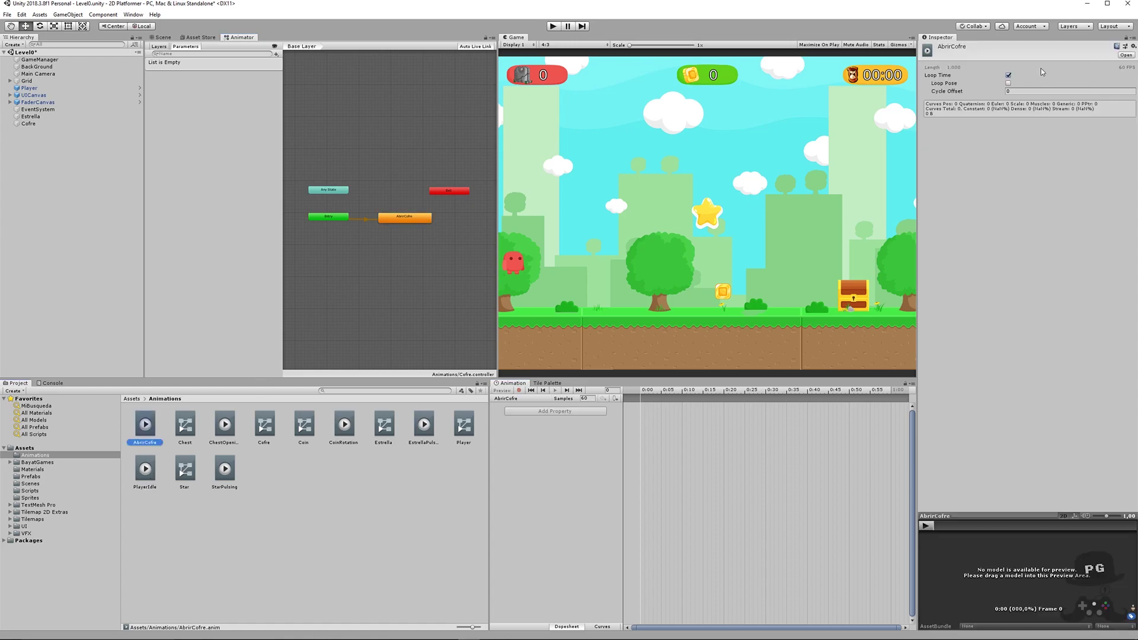
left_click(1007, 77)
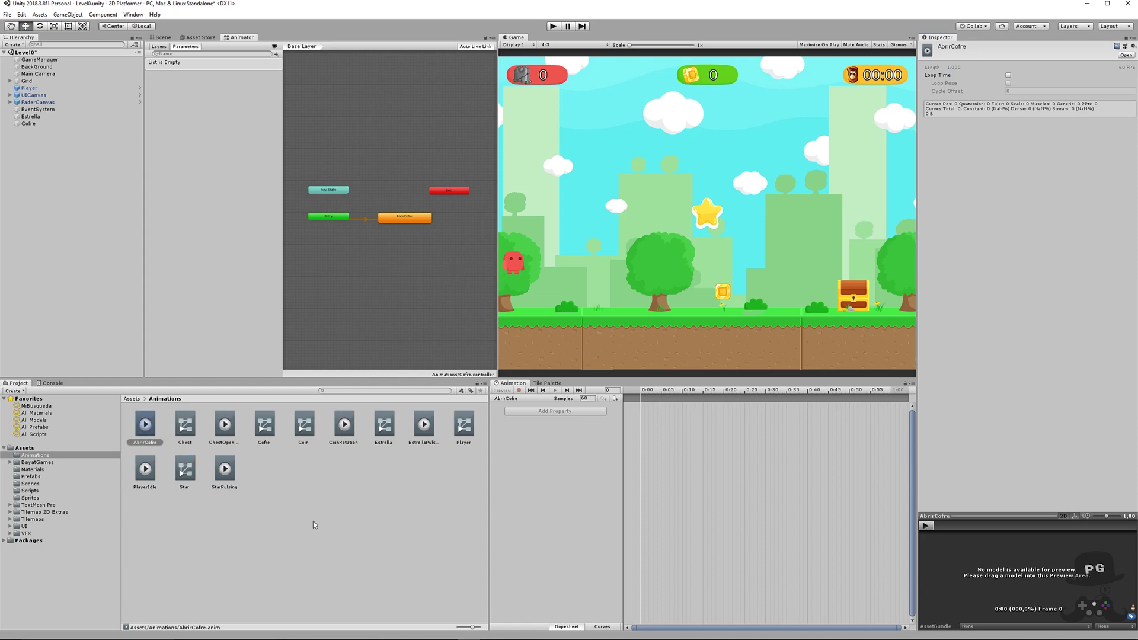
left_click(430, 219)
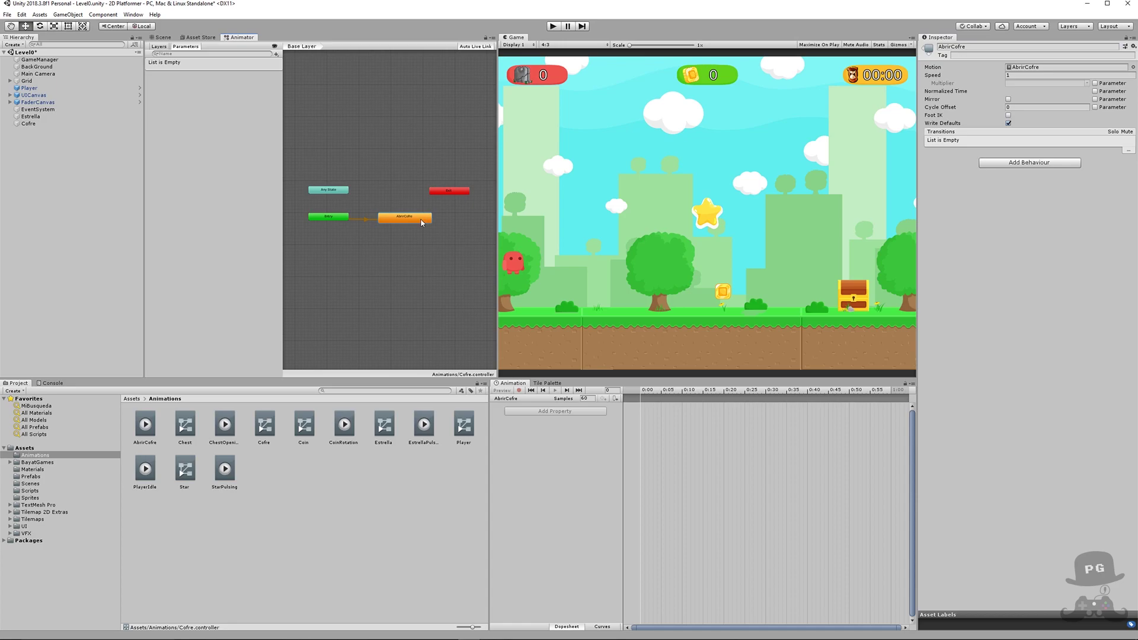
left_click(41, 124)
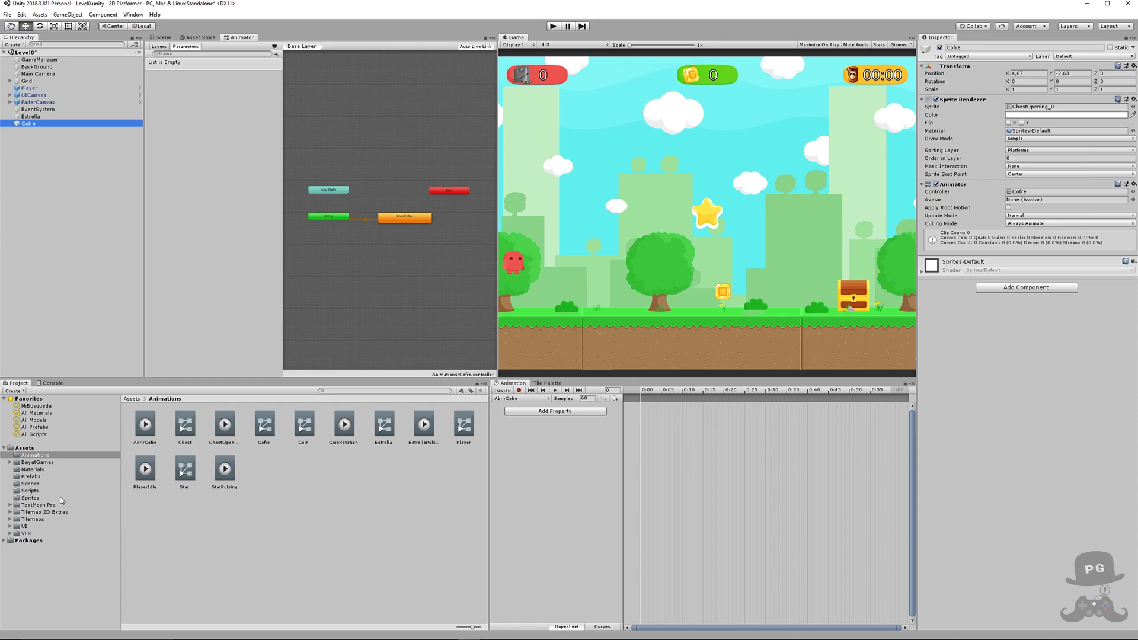
- Drag the six ChestOpening sprites from the Sprites folder into the AbrirCofre timeline as keyframes
left_click(31, 500)
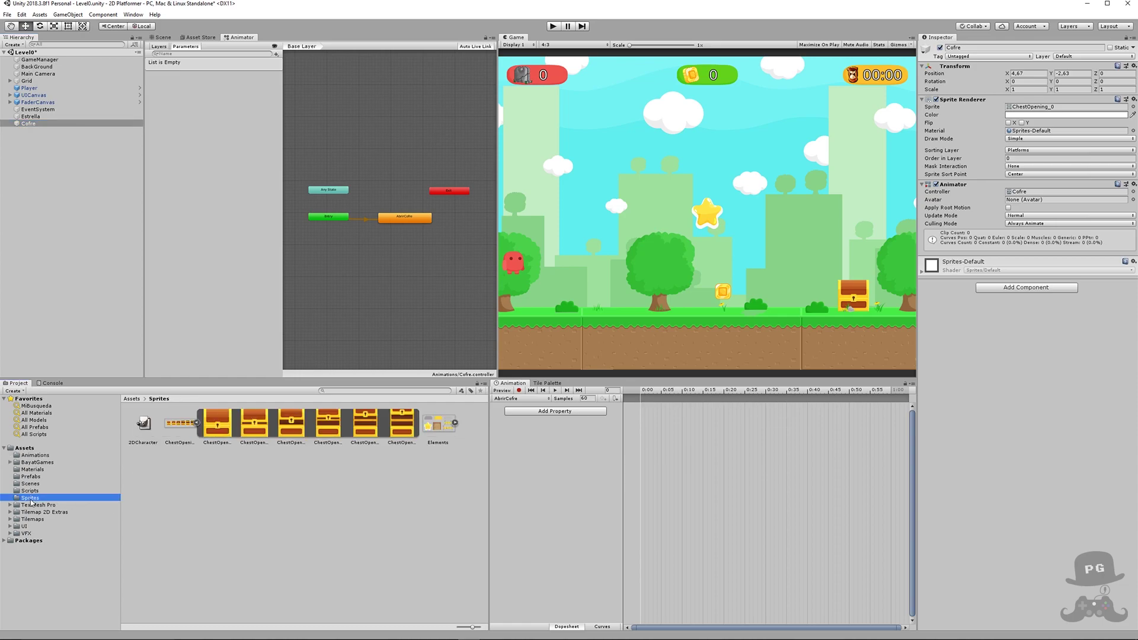
left_click(217, 431)
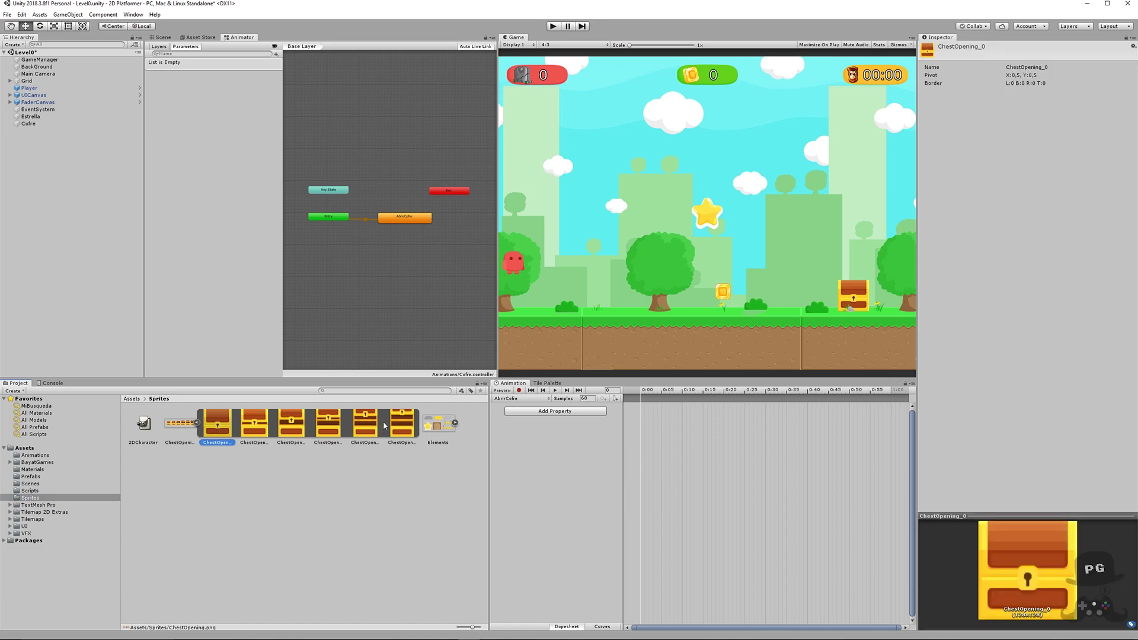
left_click(401, 429, "shift")
left_click_drag(218, 425, 648, 402)
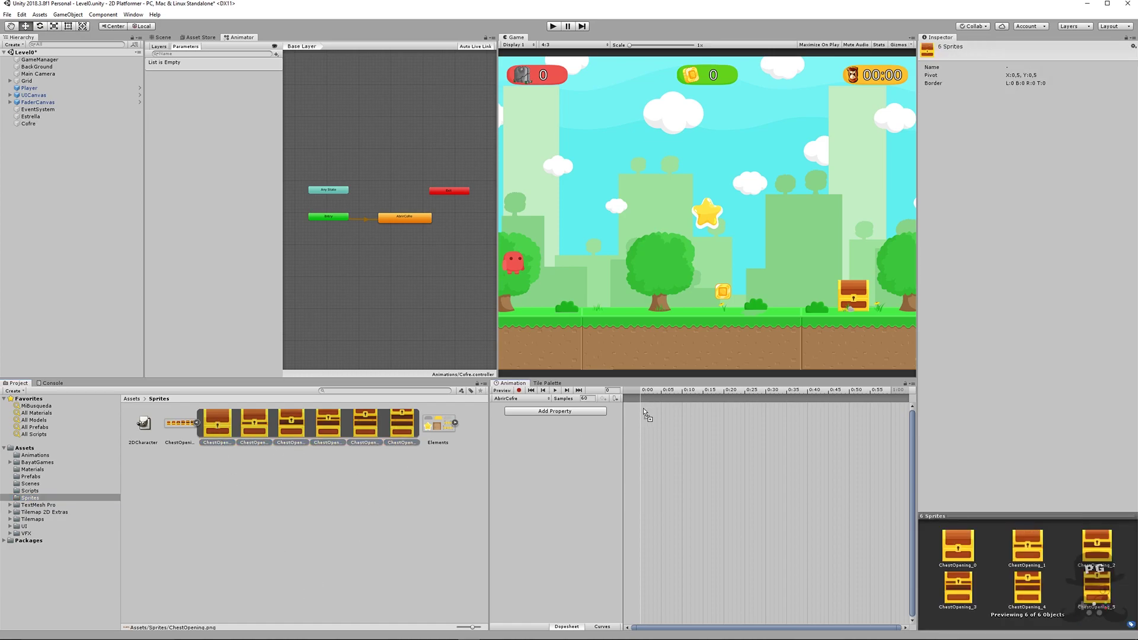
left_click_drag(651, 402, 651, 402)
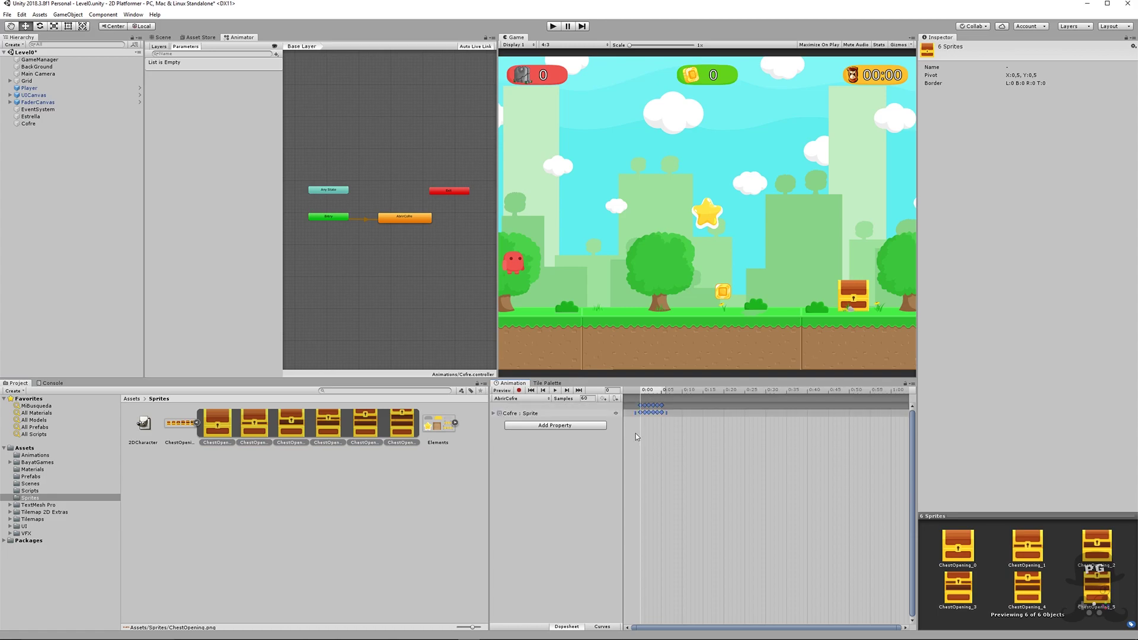
- Scrub the AbrirCofre timeline from the start to preview the chest opening frames
left_click(639, 390)
mouse_move(642, 392)
left_mouse_down()
mouse_move(665, 396)
mouse_move(646, 396)
left_mouse_up()
mouse_move(643, 394)
left_mouse_down()
mouse_move(660, 390)
mouse_move(642, 390)
left_mouse_up()
- Center the chest in the Scene view, preview the opening there, and clear the sprite selection
left_click(162, 38)
scroll(418, 255, "up", 2)
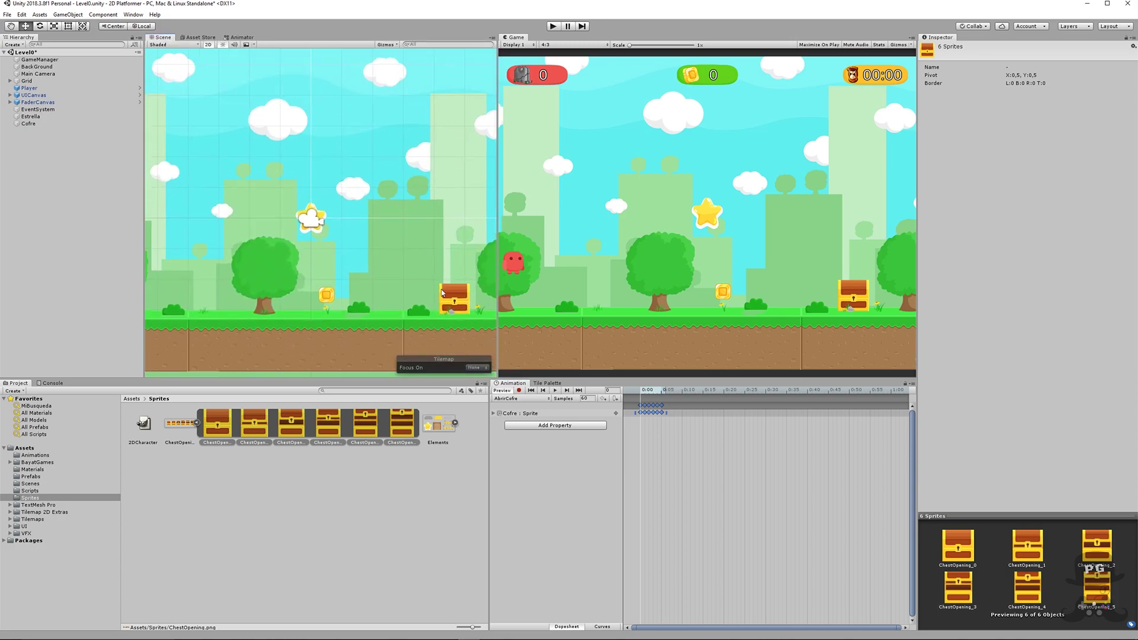
scroll(436, 272, "up", 2)
scroll(427, 275, "up", 3)
middle_click_drag(427, 279, 270, 167)
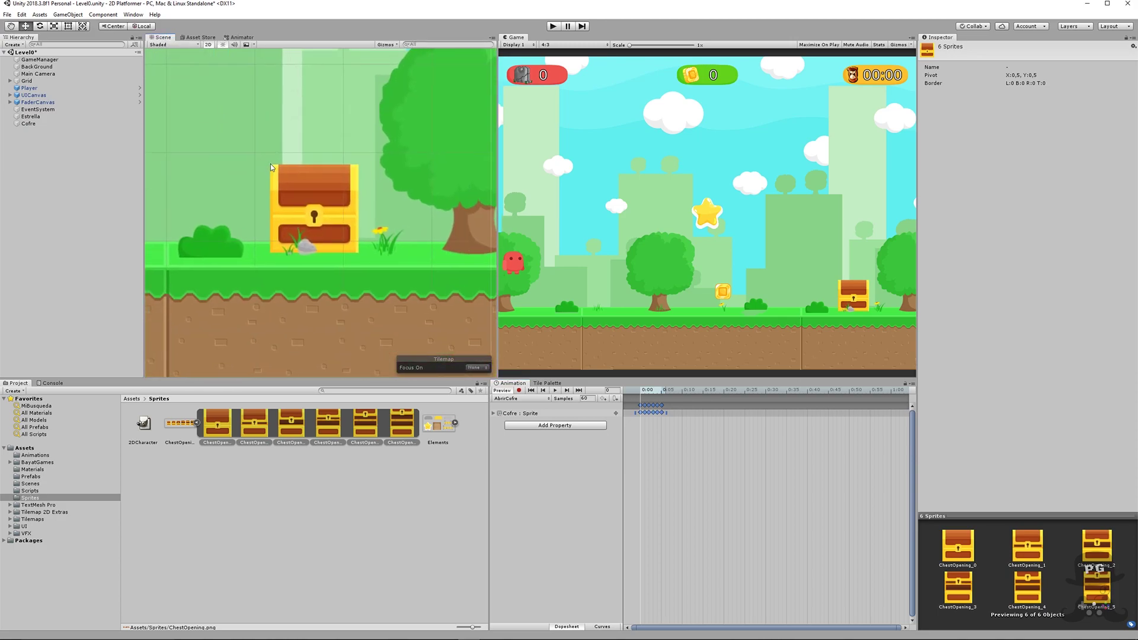
mouse_move(641, 391)
left_mouse_down()
mouse_move(668, 392)
mouse_move(641, 396)
left_mouse_up()
left_click(432, 471)
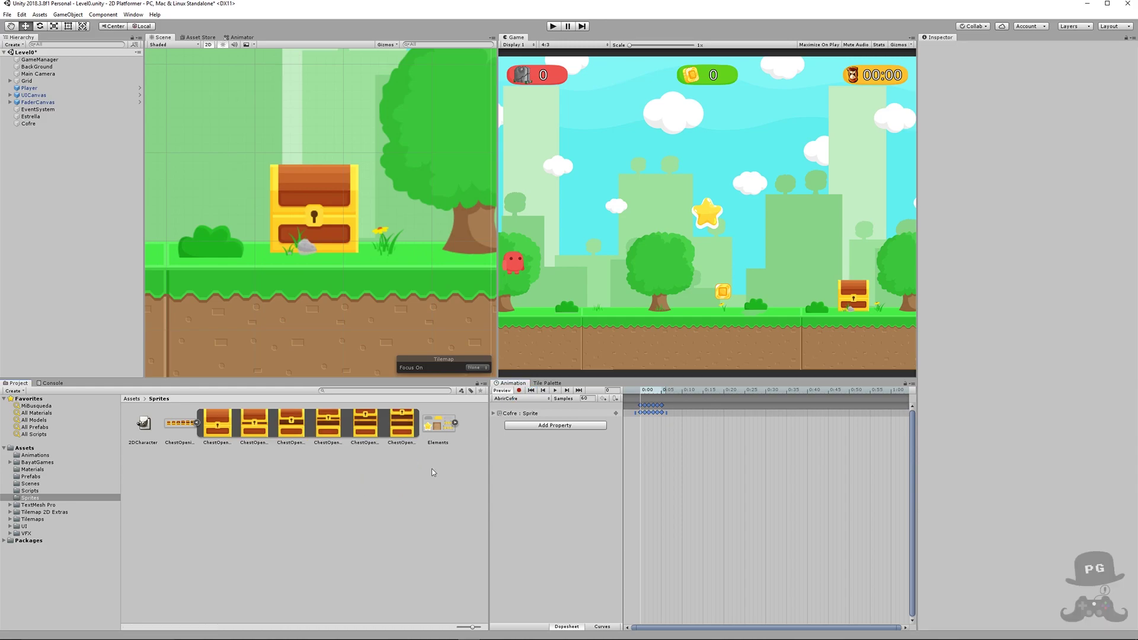
- Open the ChestOpening sheet in the Sprite Editor and check the sixth slice's height
left_click(184, 425)
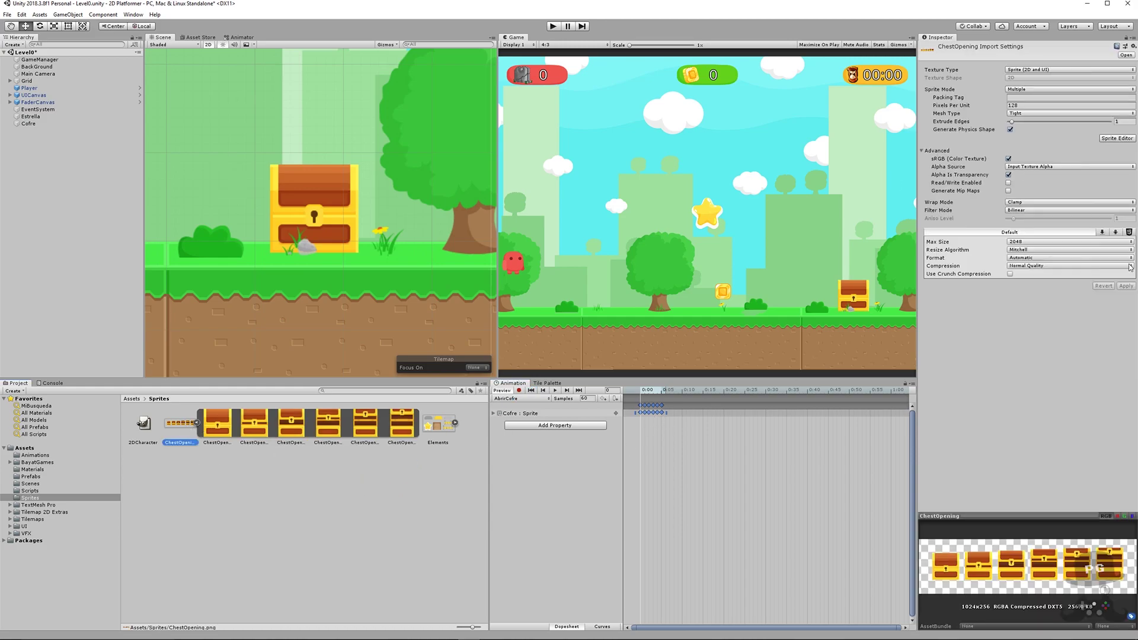
left_click(1115, 140)
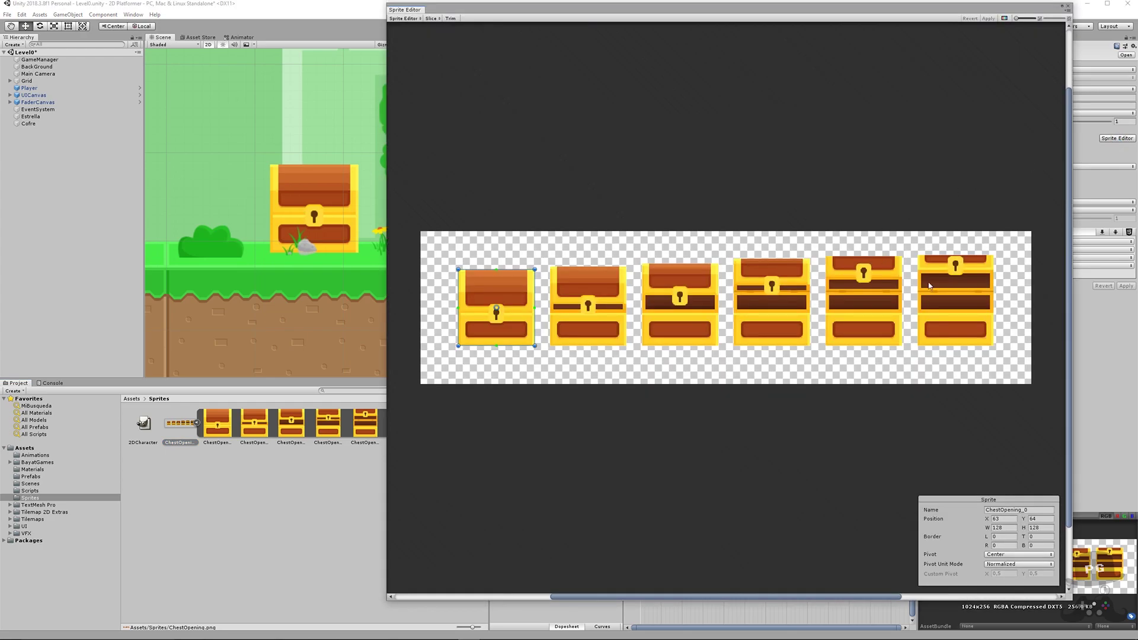
left_click(954, 318)
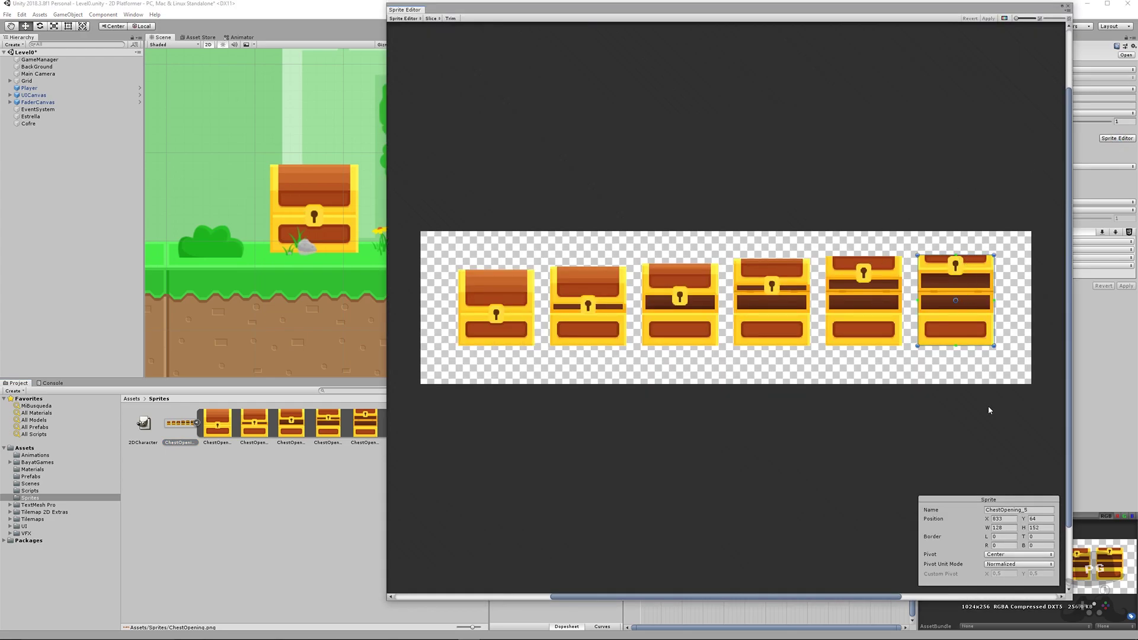
left_click(1046, 529)
- Enter heights for the first, second, third and fifth slices (152, 192, 150, 152)
left_click(489, 298)
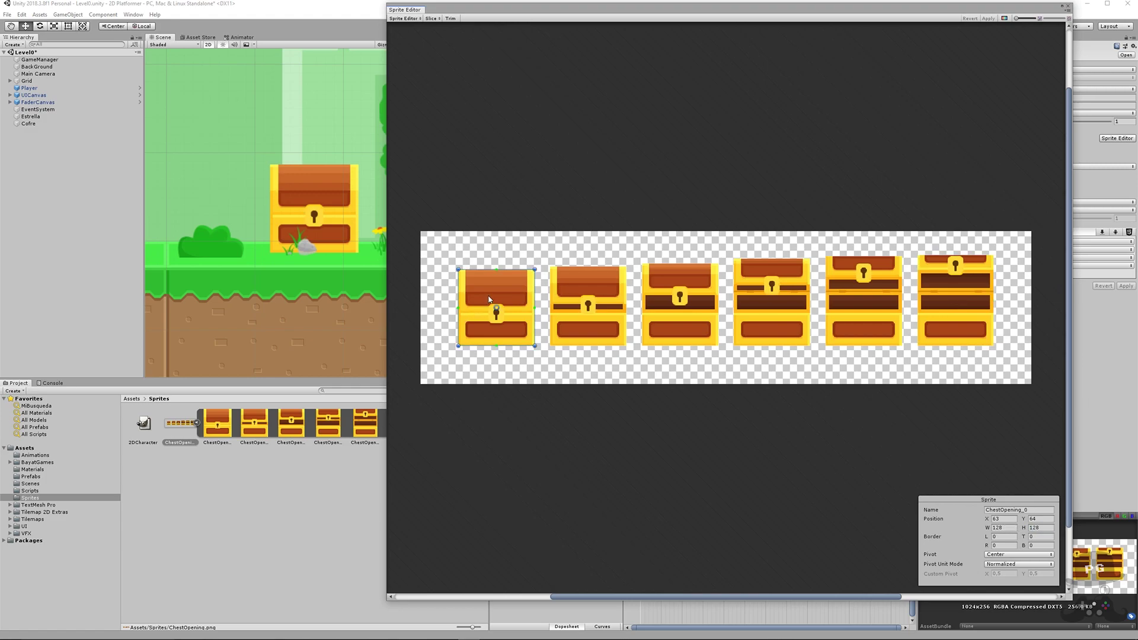
left_click(1033, 526)
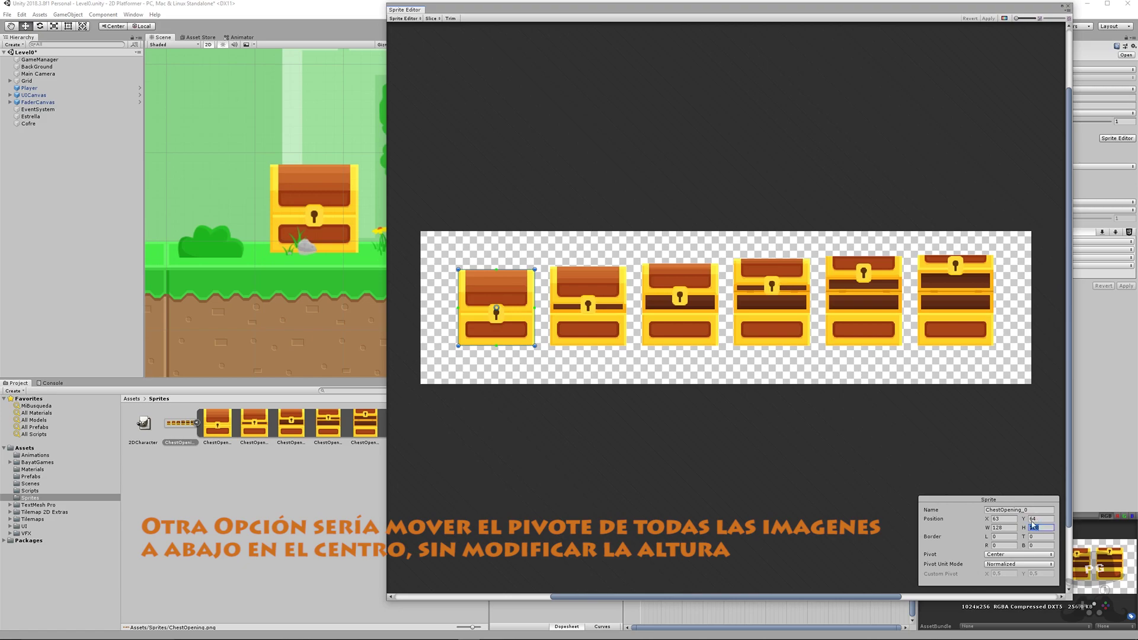
type("152")
left_click(570, 304)
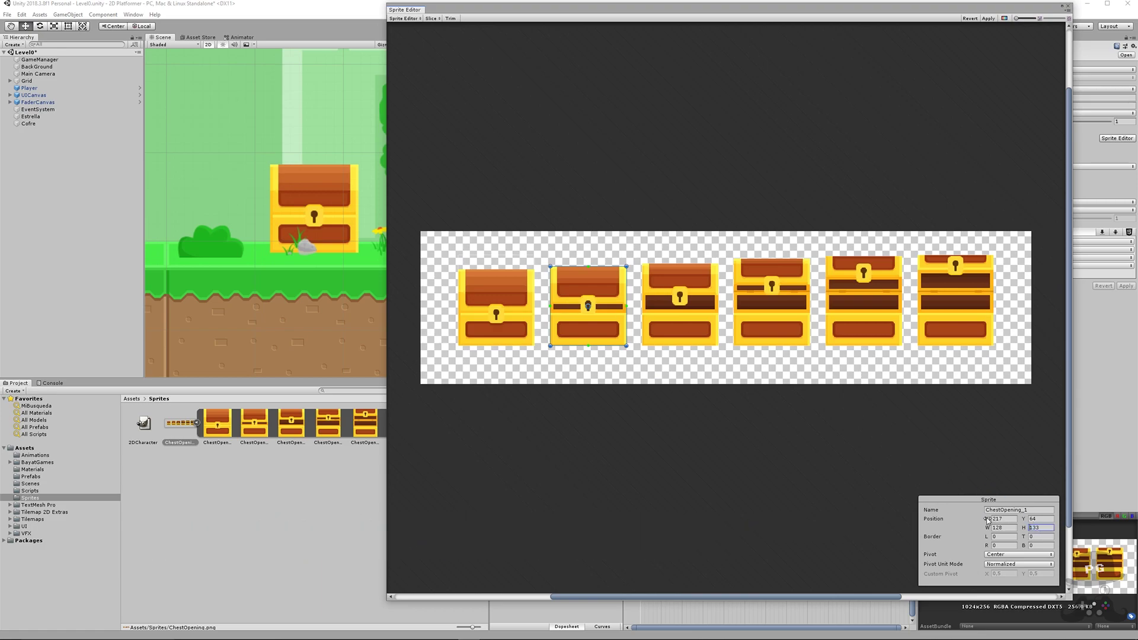
type("192")
left_click(679, 303)
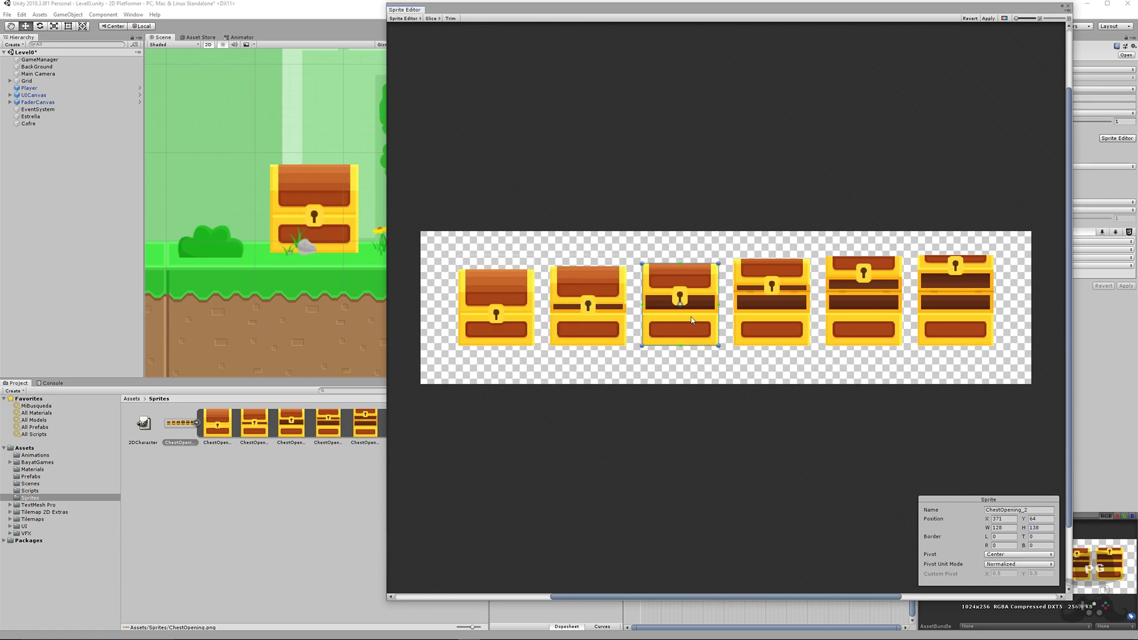
left_click(1041, 527)
type("150")
left_click(772, 304)
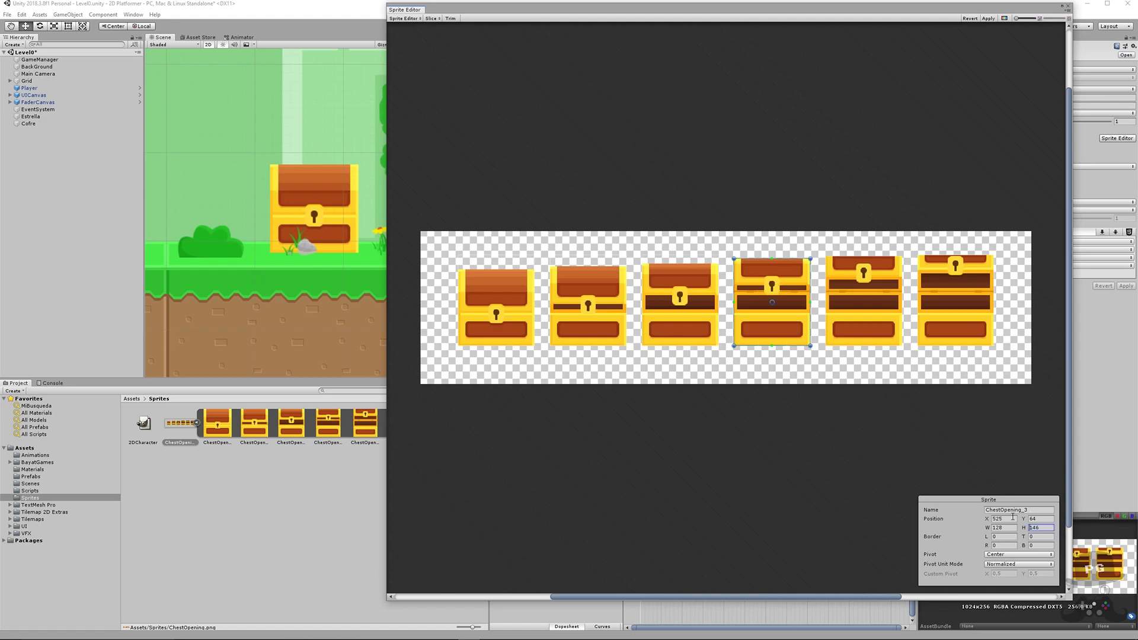
left_click(871, 325)
left_click(1041, 528)
type("152")
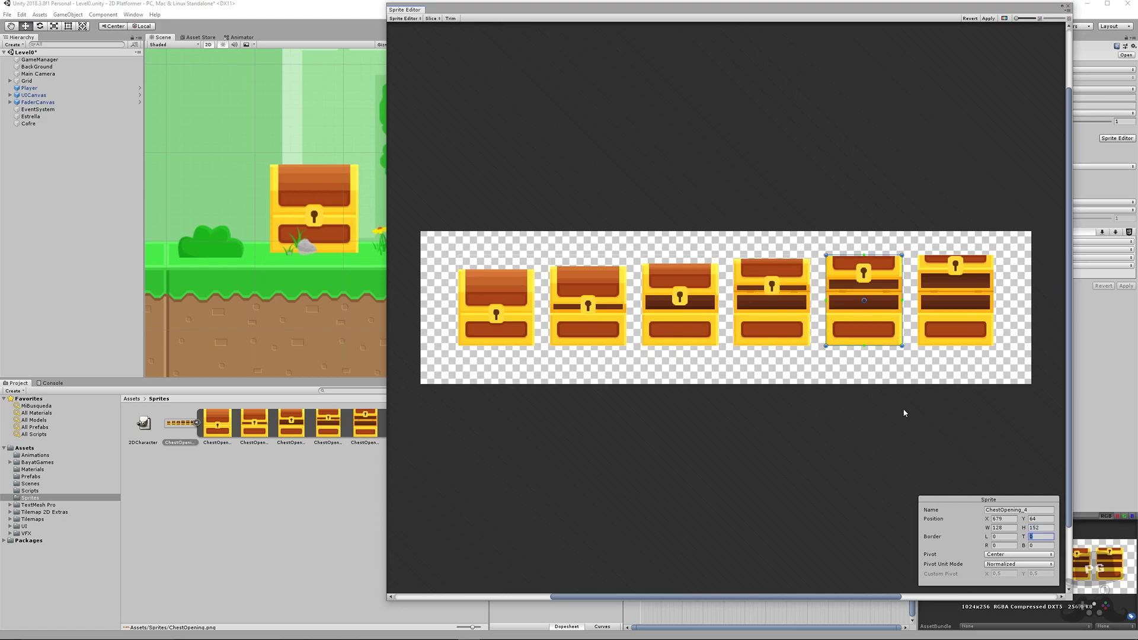
- Review all six slices' heights, then apply the changes and close the Sprite Editor
left_click(485, 310)
left_click(608, 297)
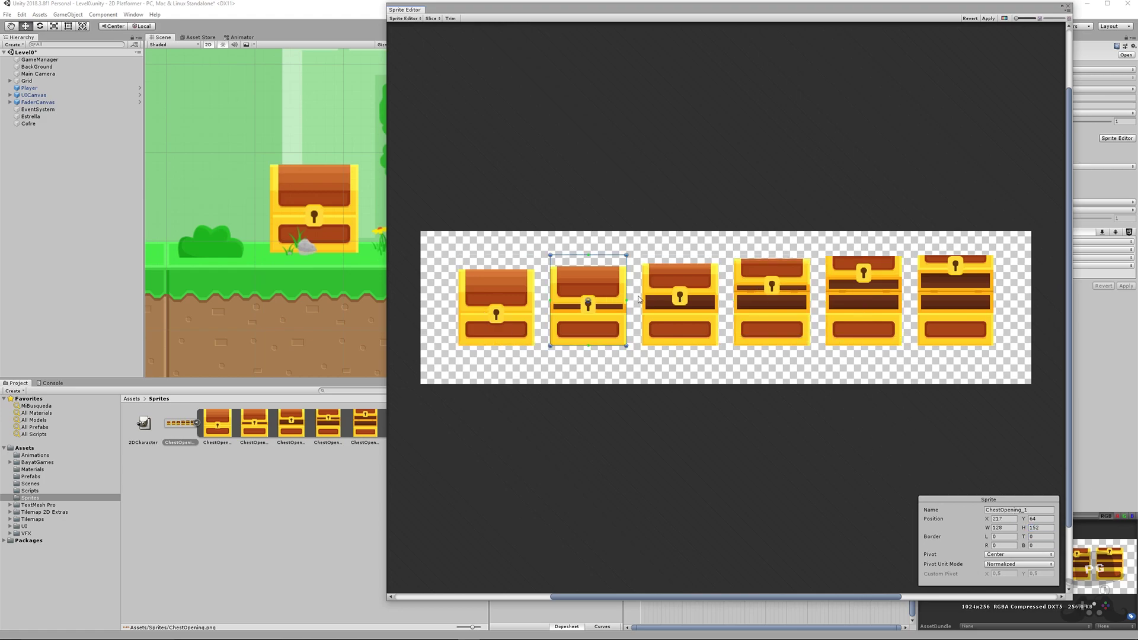
left_click(671, 295)
left_click(751, 299)
left_click(858, 302)
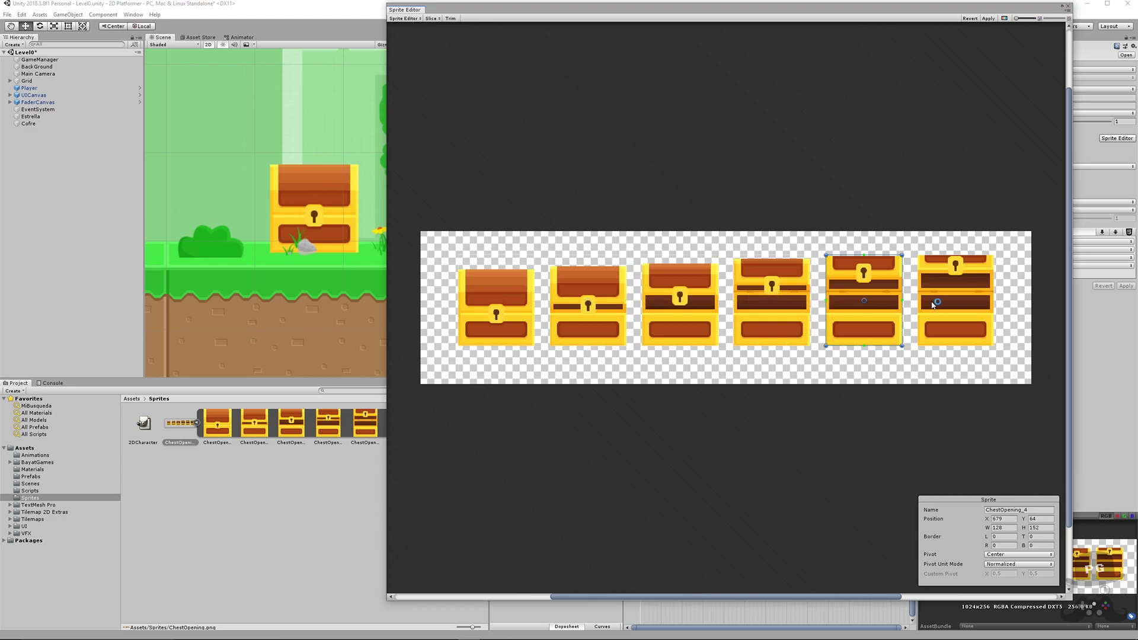
left_click(937, 305)
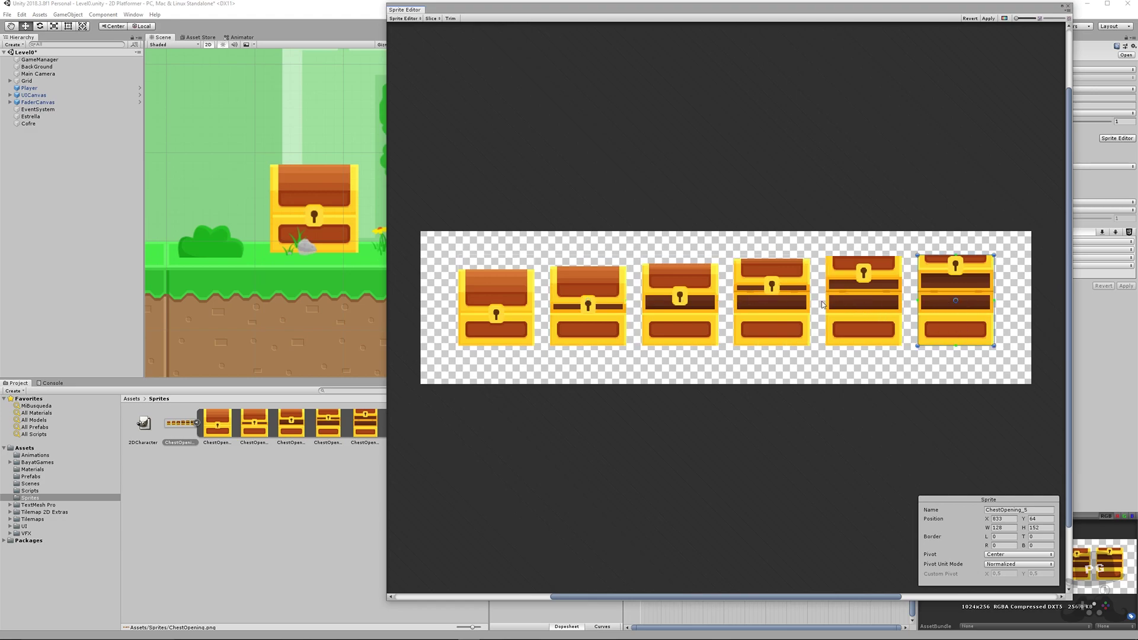
left_click(819, 301)
left_click(981, 304)
left_click(891, 304)
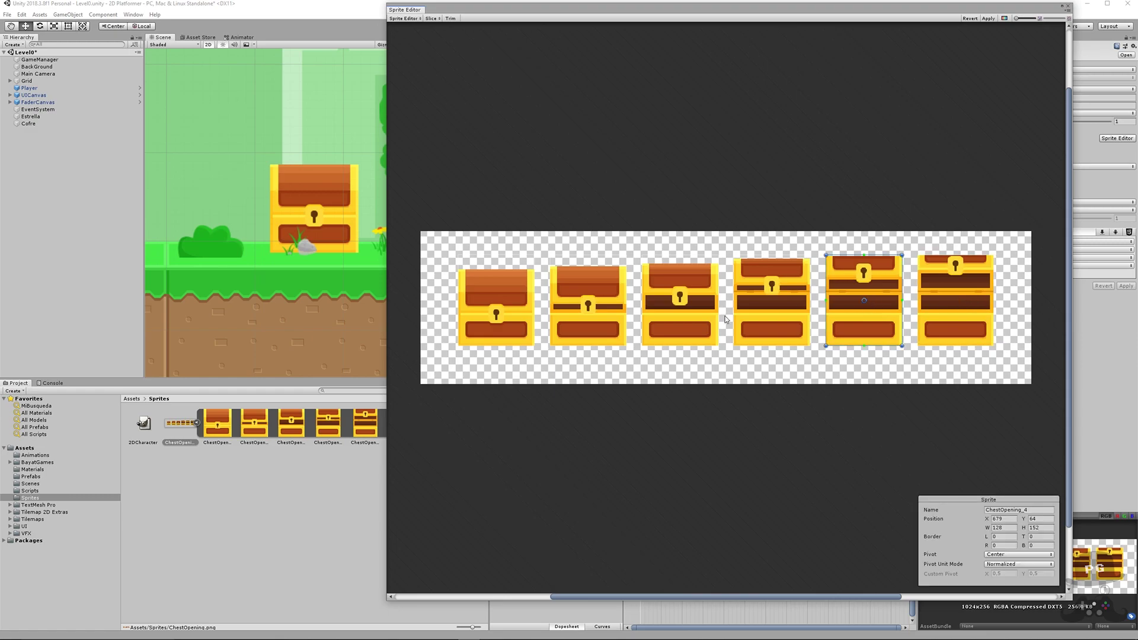
left_click(988, 18)
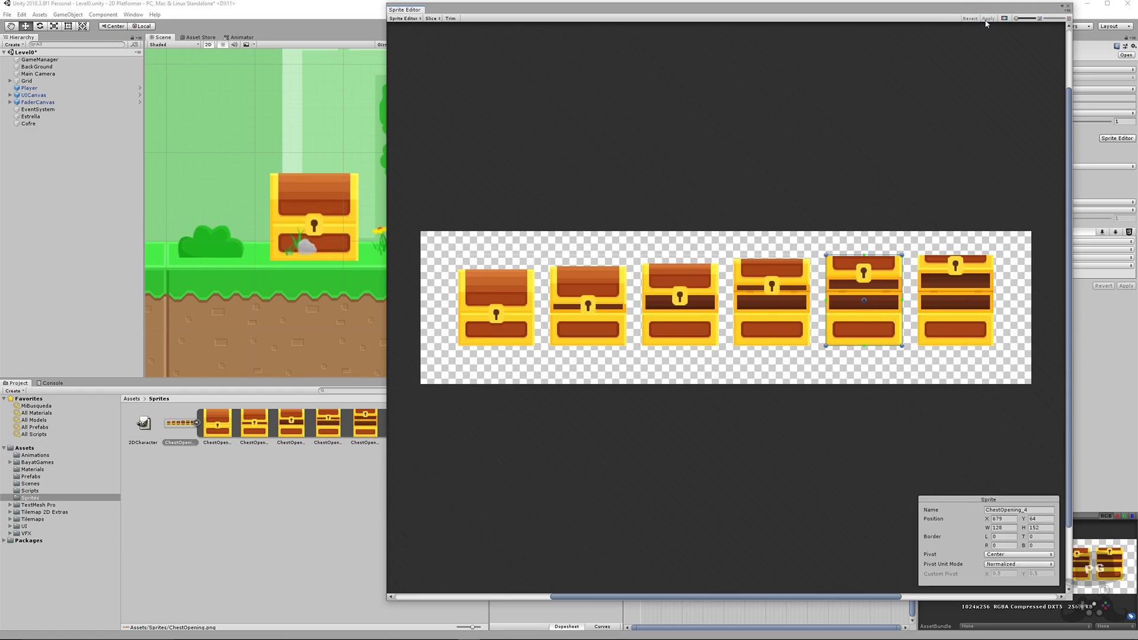
left_click(1068, 6)
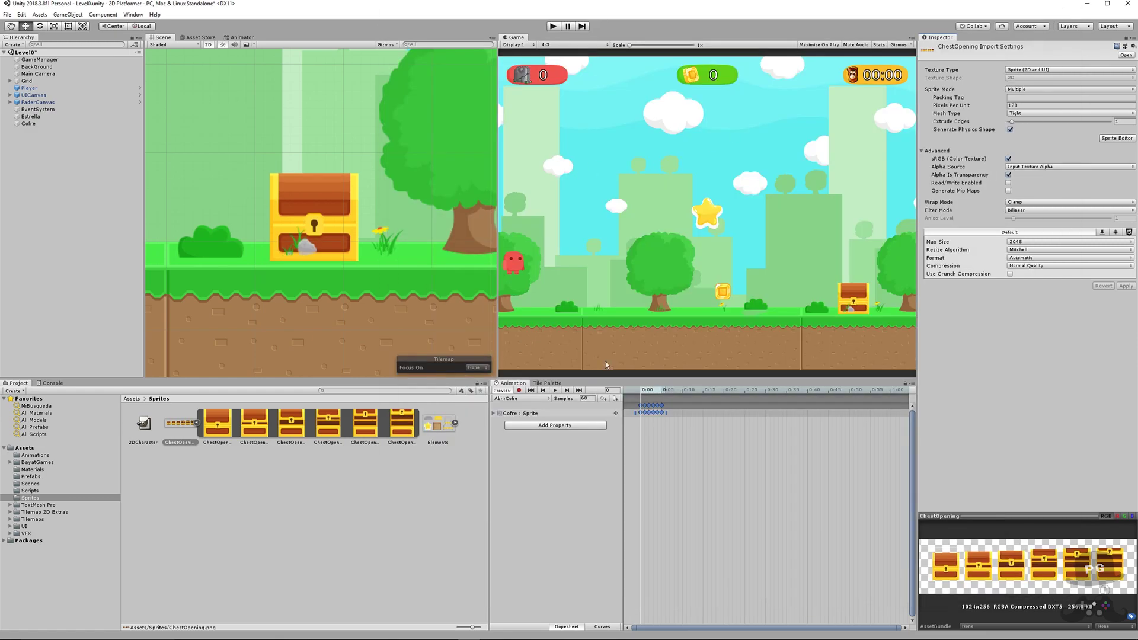
left_click(640, 392)
mouse_move(642, 392)
left_mouse_down()
mouse_move(682, 391)
mouse_move(635, 393)
left_mouse_up()
left_click(661, 406)
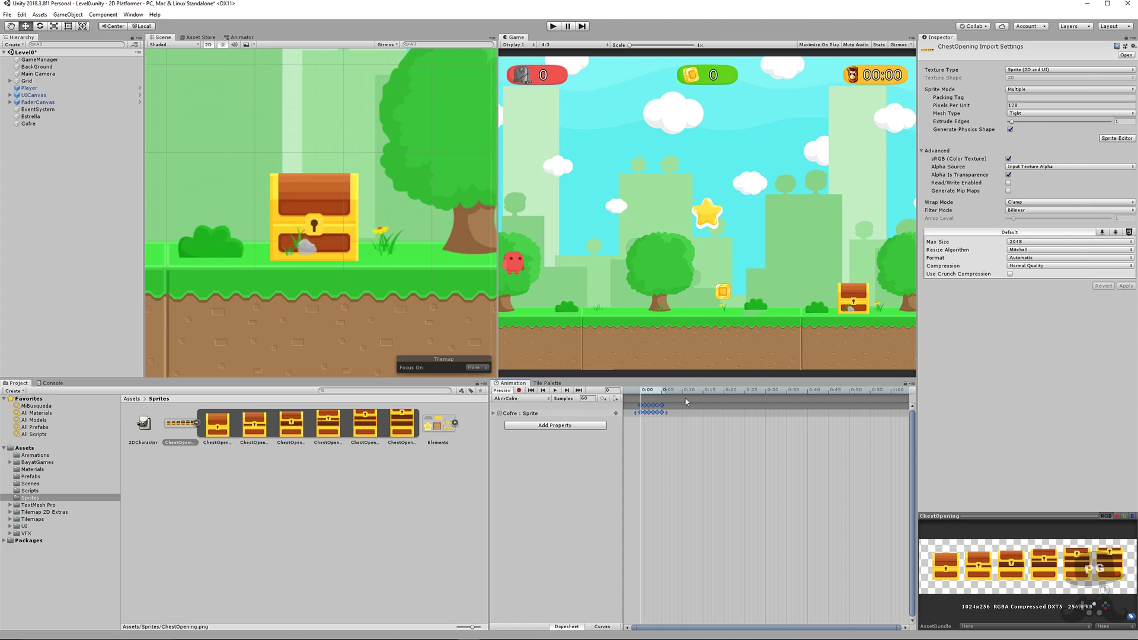
left_click(556, 390)
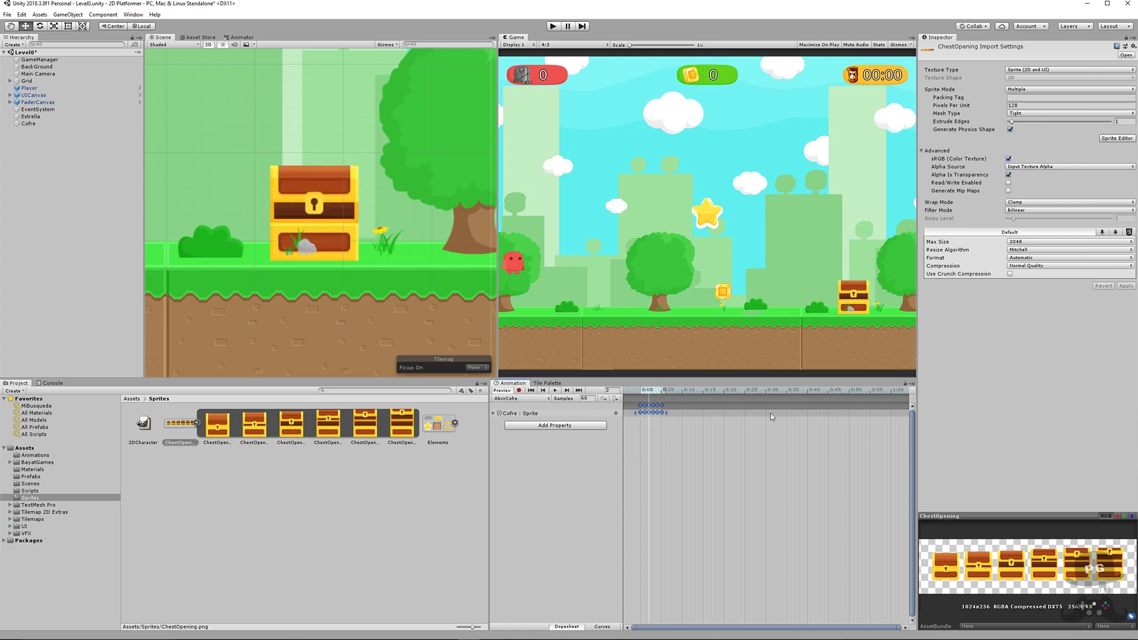
left_click(649, 419)
left_click(588, 399)
type("30")
- Try 30 and then 10 samples, playing the clip from the first frame each time
key("Return")
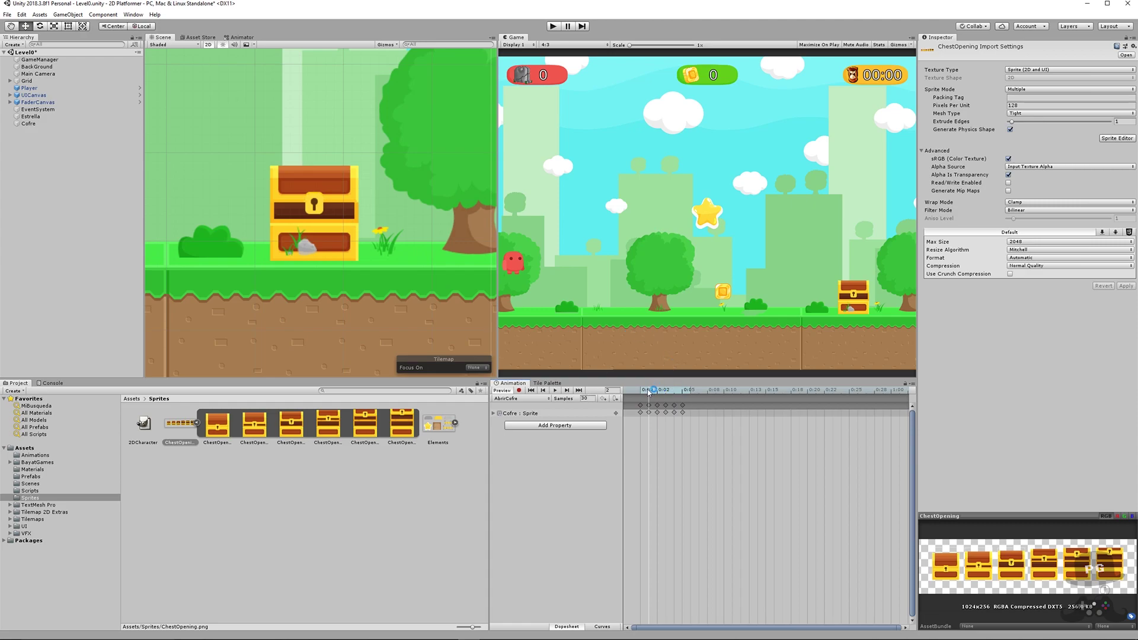
left_click_drag(648, 393, 636, 392)
left_click(555, 391)
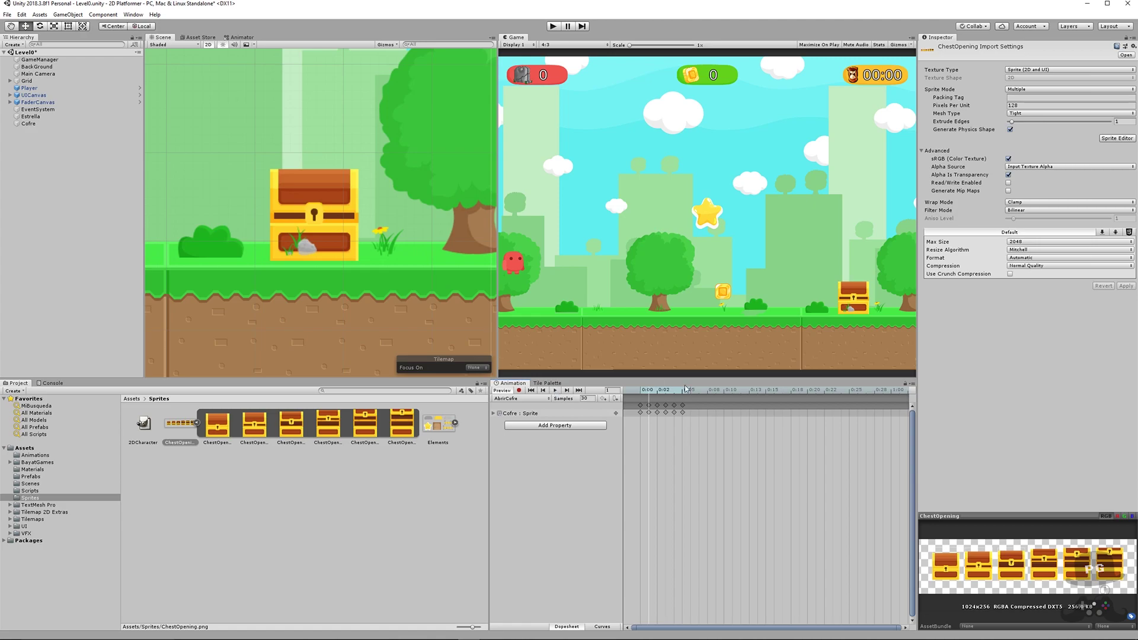
left_click(592, 400)
type("10")
key("Return")
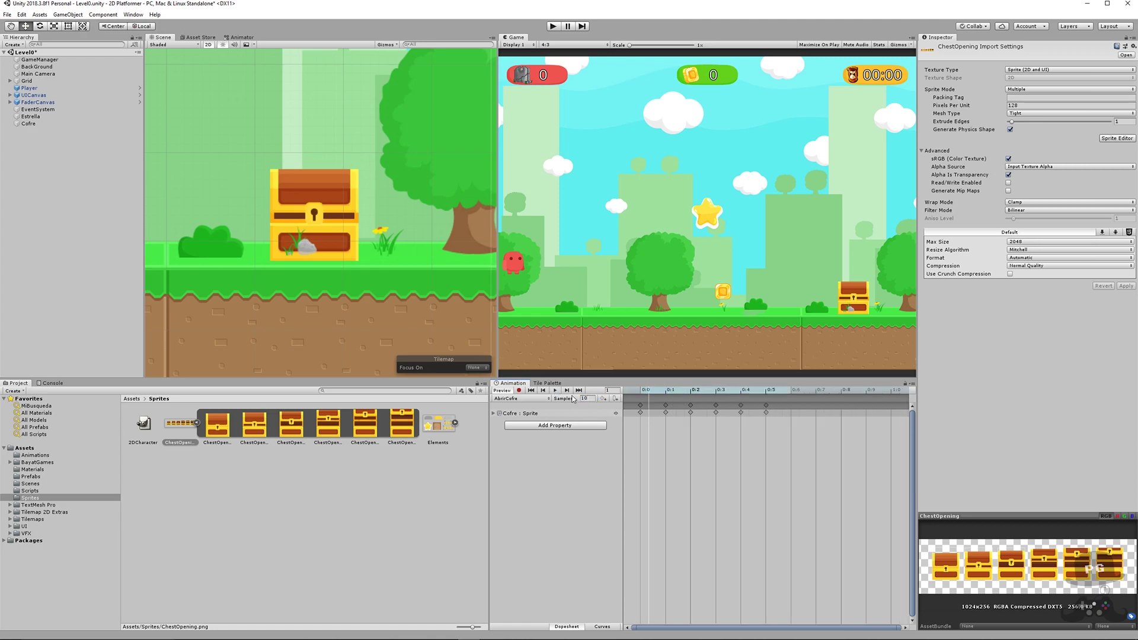
left_click(643, 392)
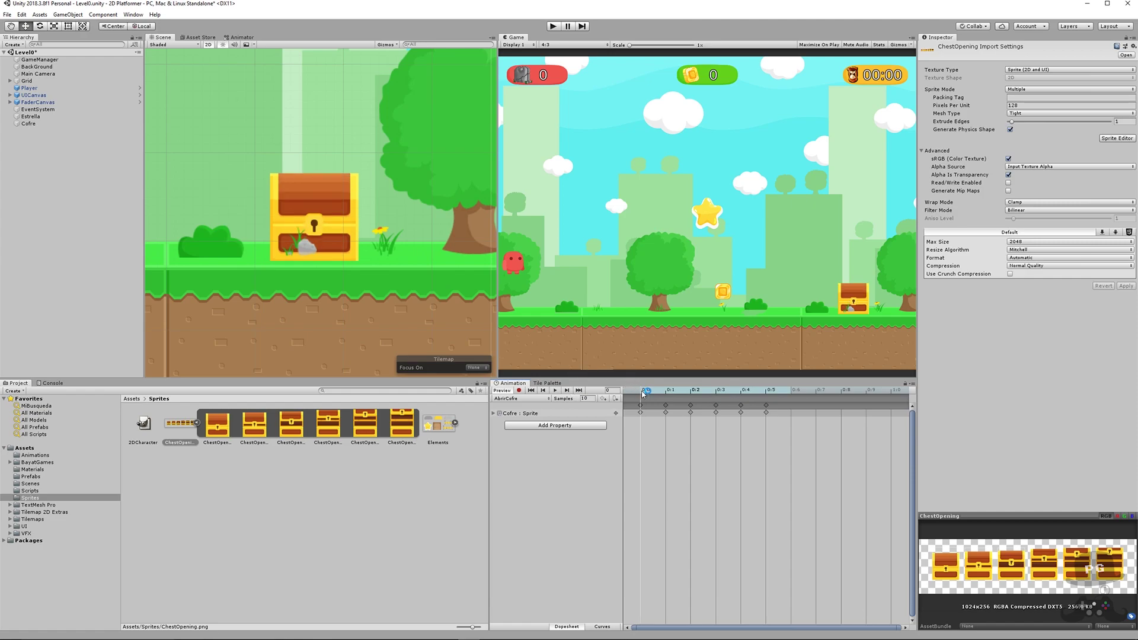
left_click(555, 392)
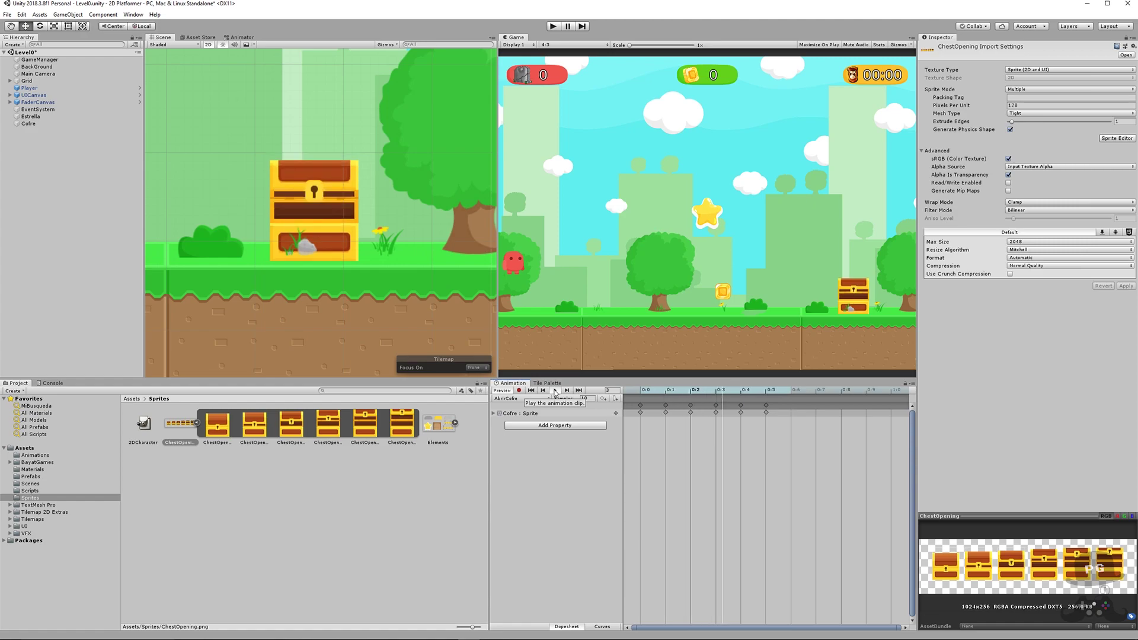
left_click(556, 390)
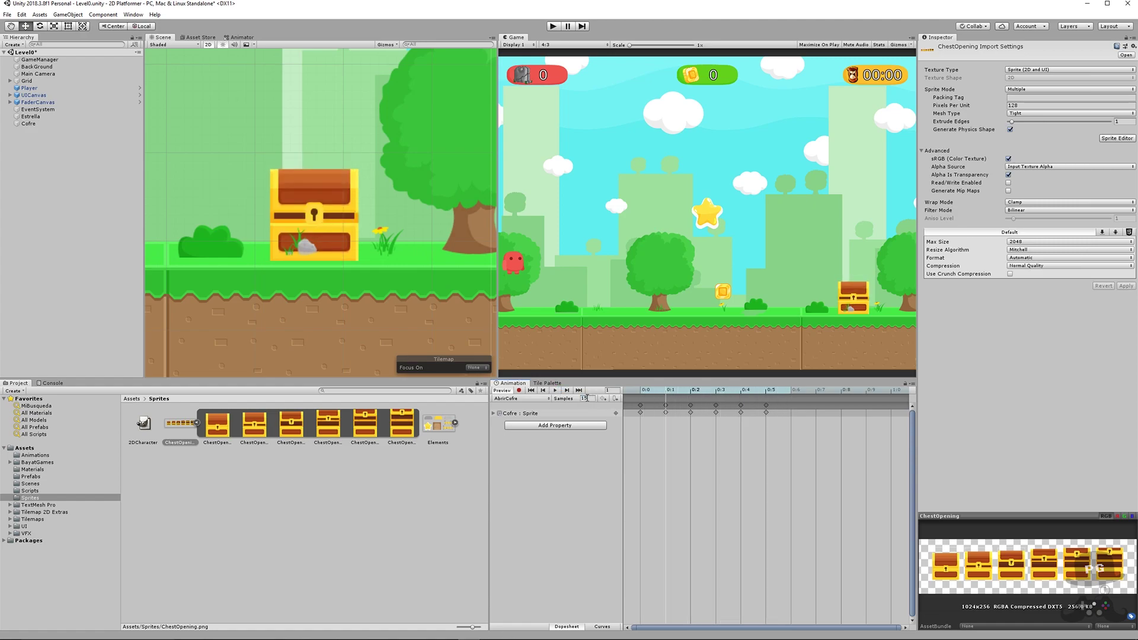
- Settle on 15 samples and preview the chest opening, scrubbing to frame 3
key("Return")
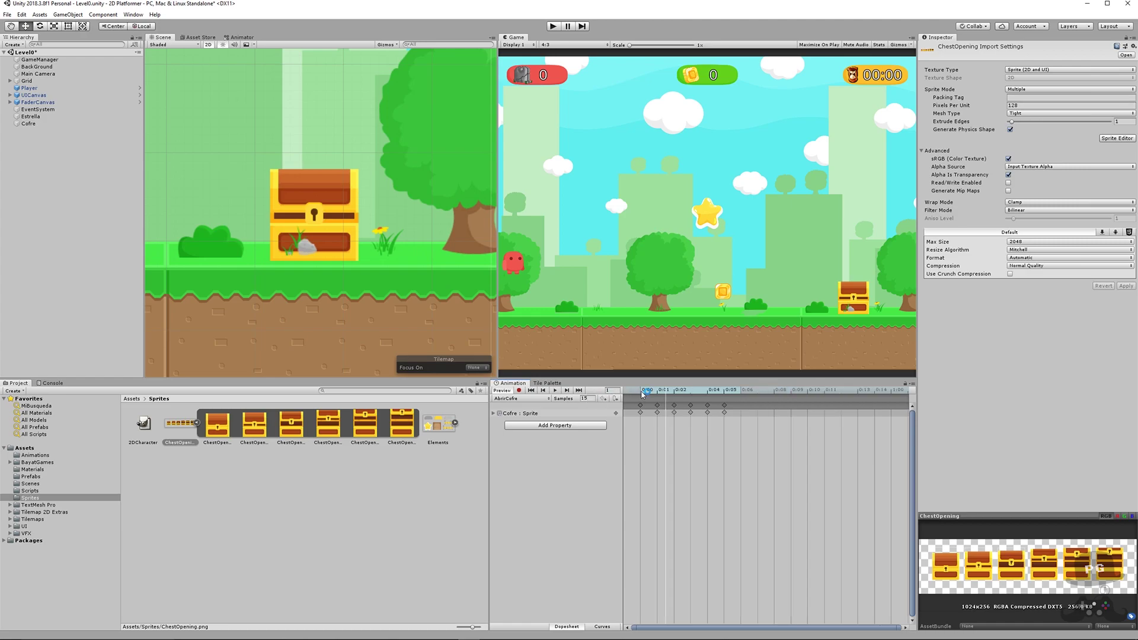
left_click(641, 392)
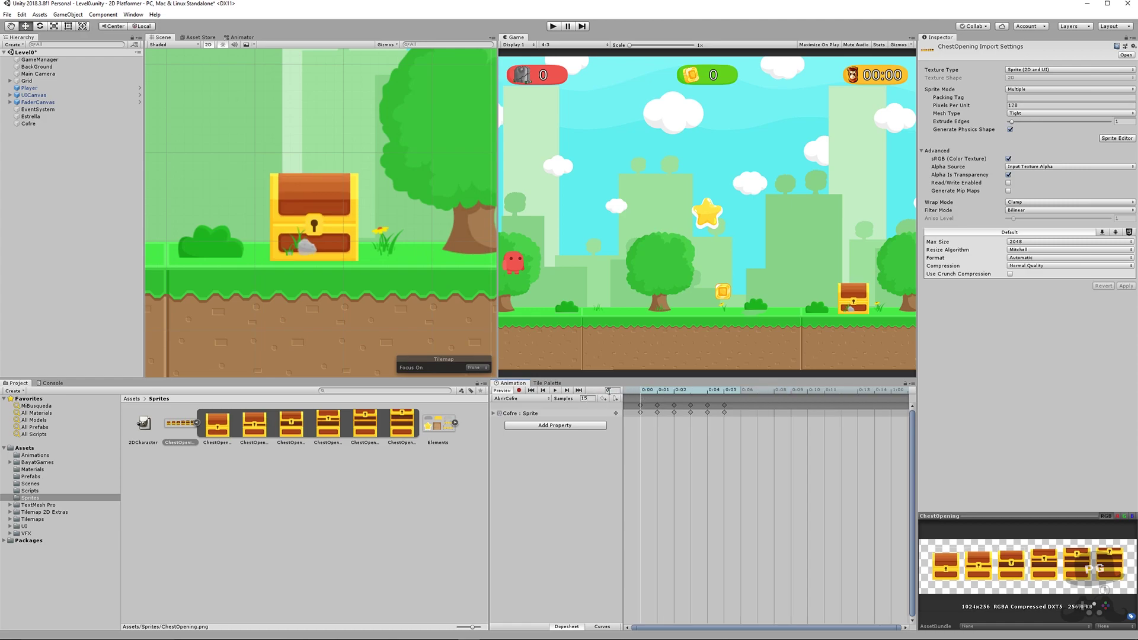
left_click(555, 391)
mouse_move(652, 391)
left_mouse_down()
mouse_move(729, 393)
mouse_move(641, 393)
left_mouse_up()
scroll(718, 484, "down", 1)
scroll(724, 483, "down", 2)
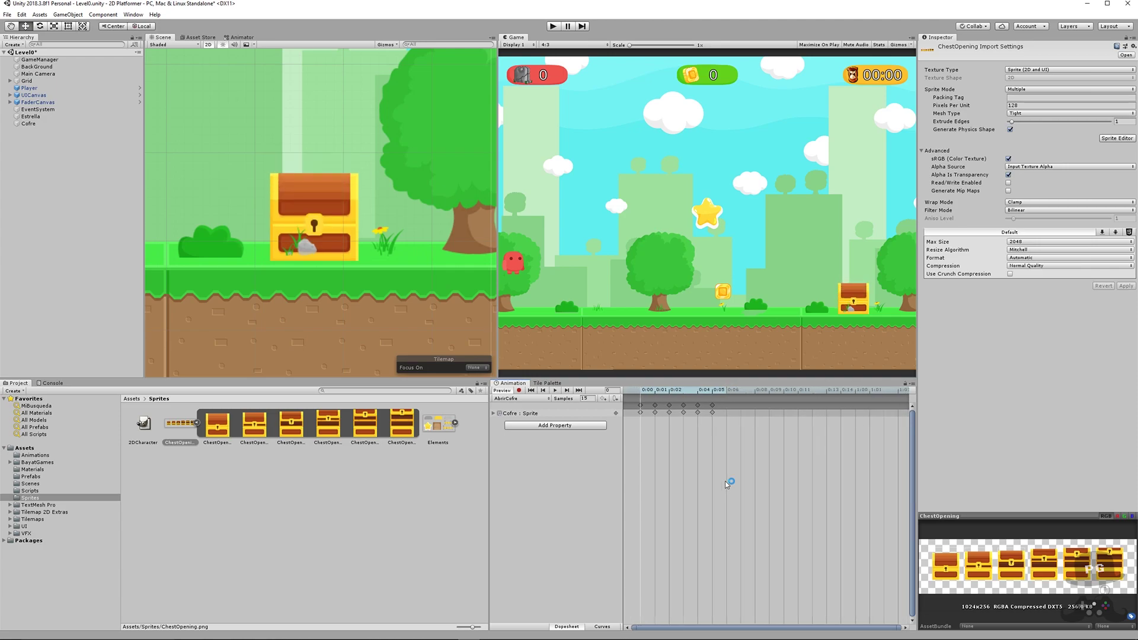
scroll(724, 481, "down", 1)
scroll(725, 481, "down", 1)
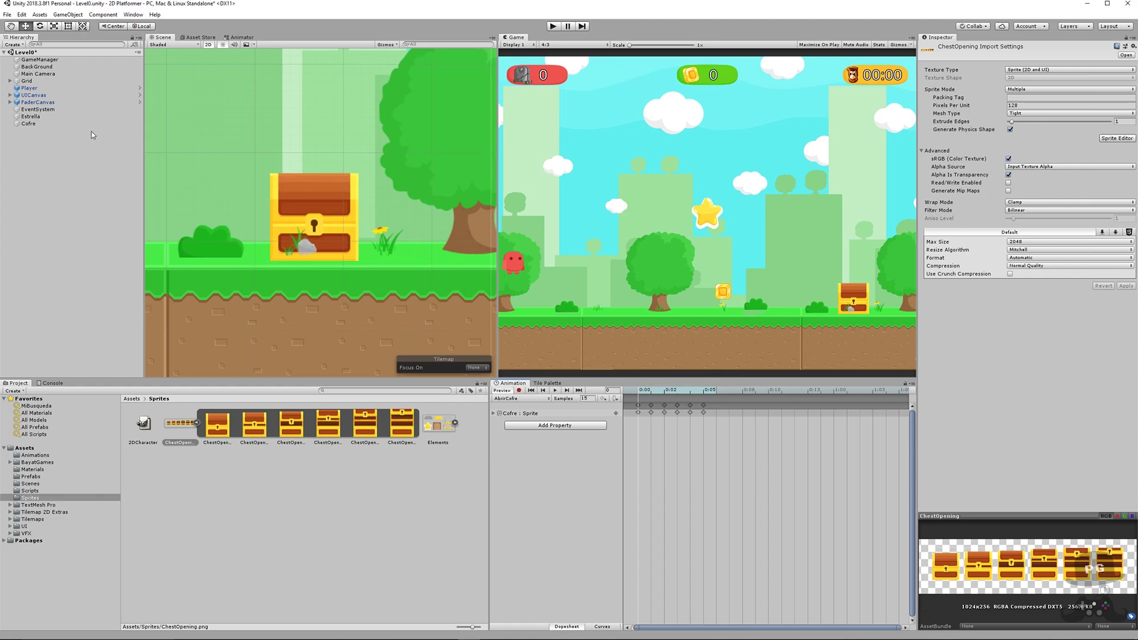
- Parent Estrella to Cofre, reset its Transform onto the chest, and untick its Sprite Renderer
left_click(31, 125)
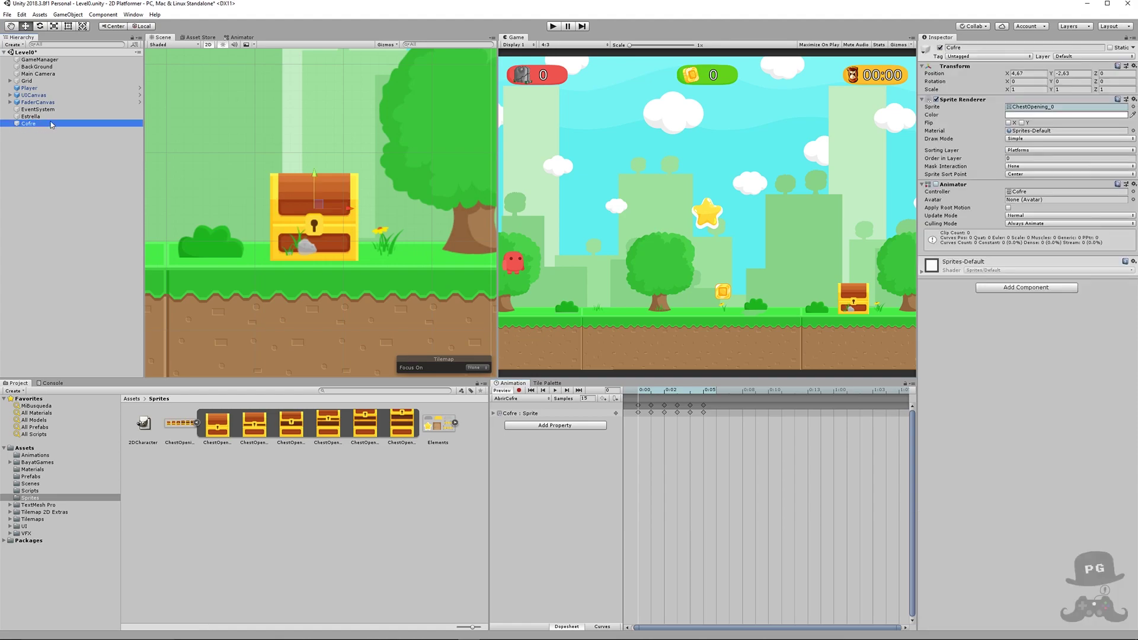
left_click_drag(29, 117, 33, 123)
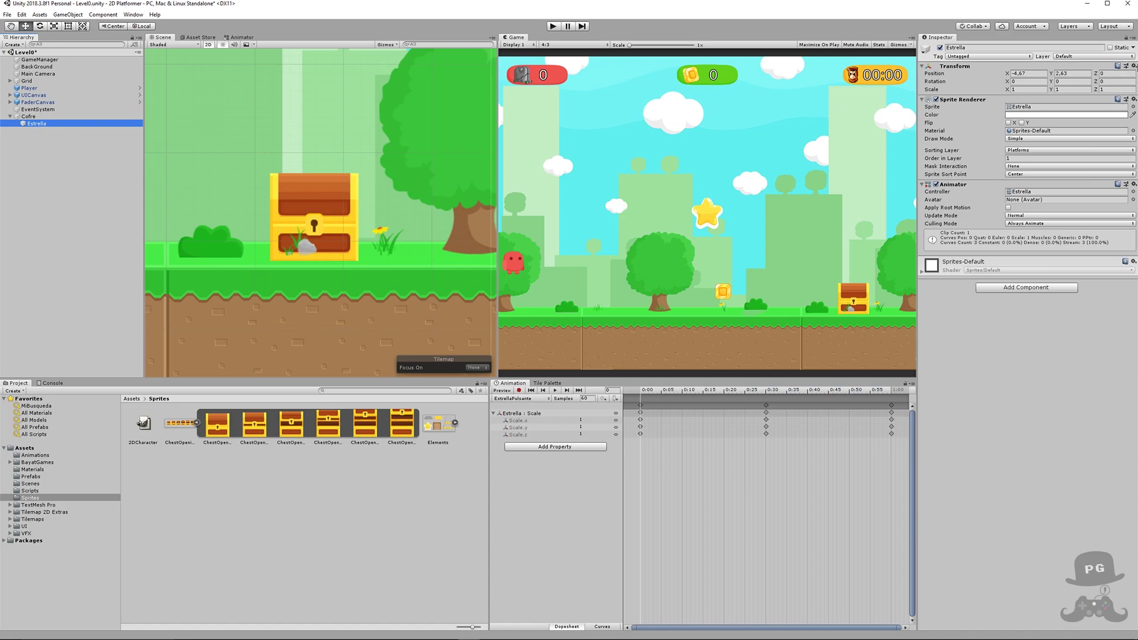
left_click(1133, 65)
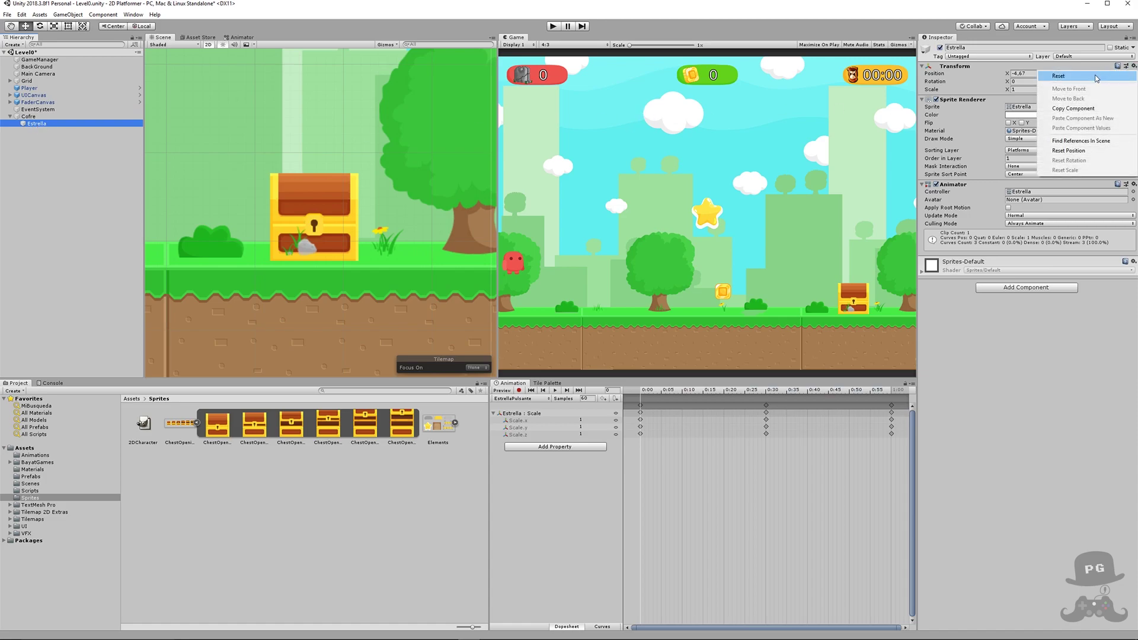
left_click(1095, 77)
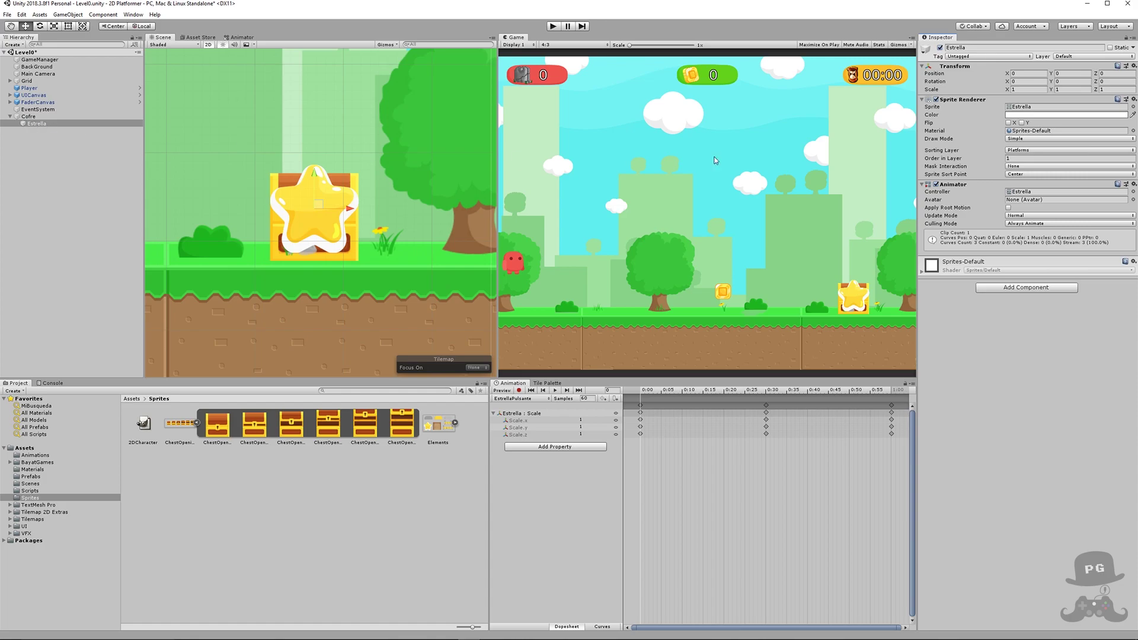
left_click(936, 99)
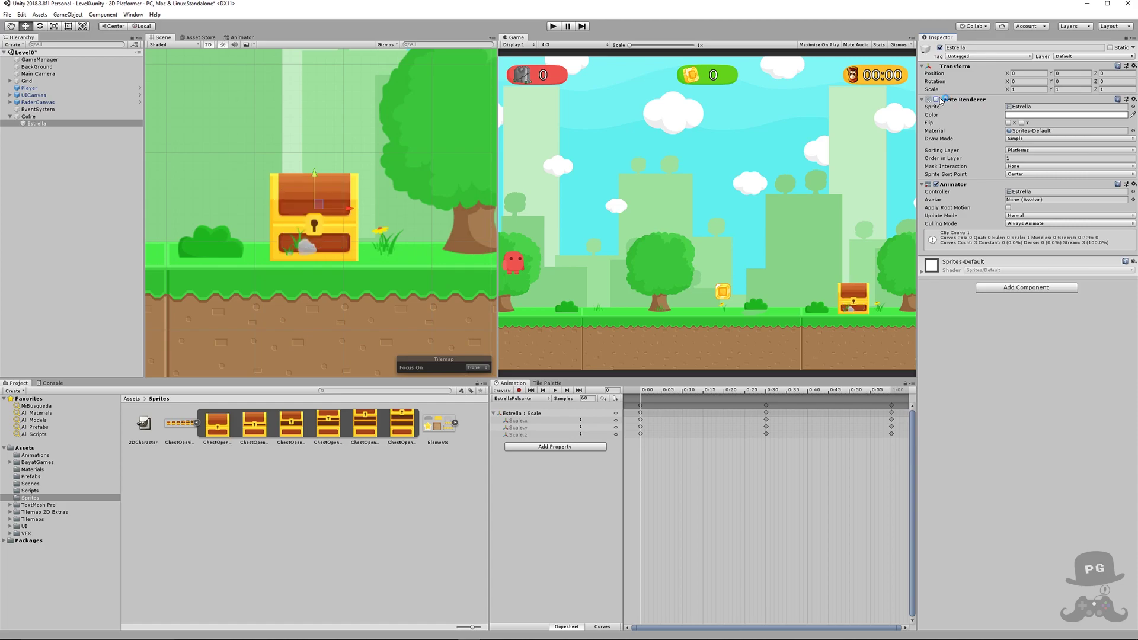
left_click(49, 117)
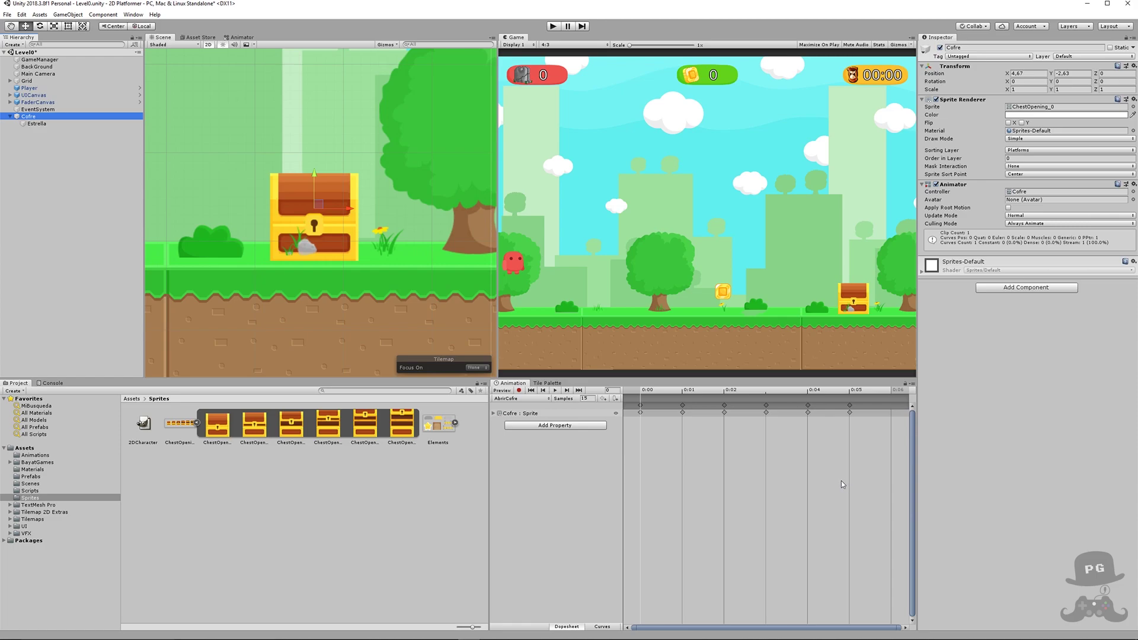
- From Add Property, expand Estrella > Sprite Renderer and pick its Enabled property
left_click(651, 426)
left_click(651, 427)
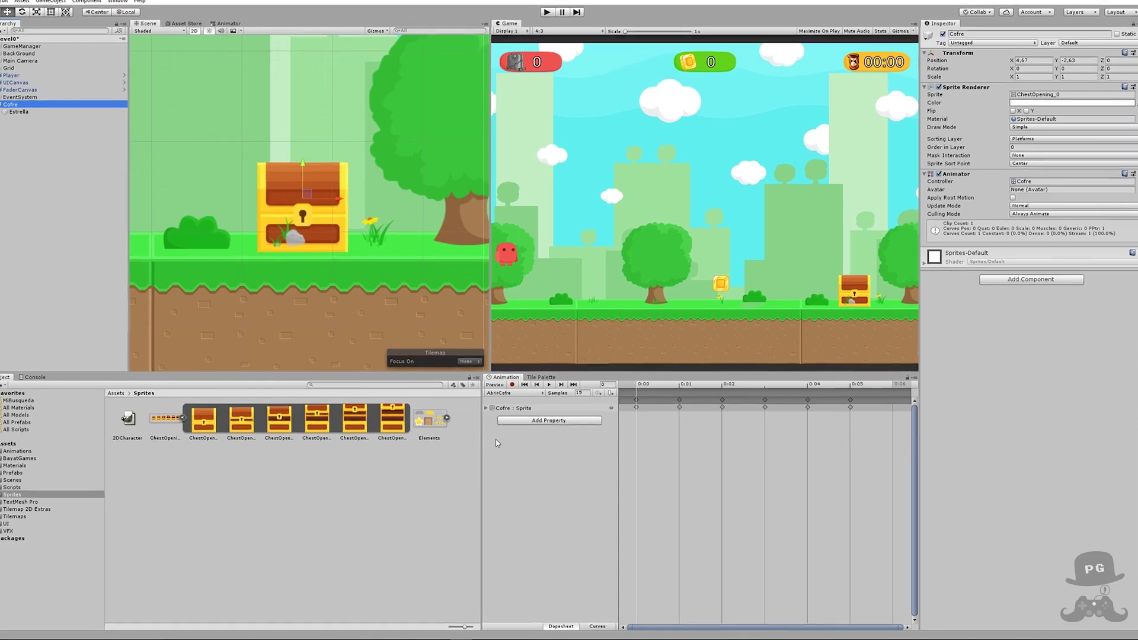
left_click(553, 426)
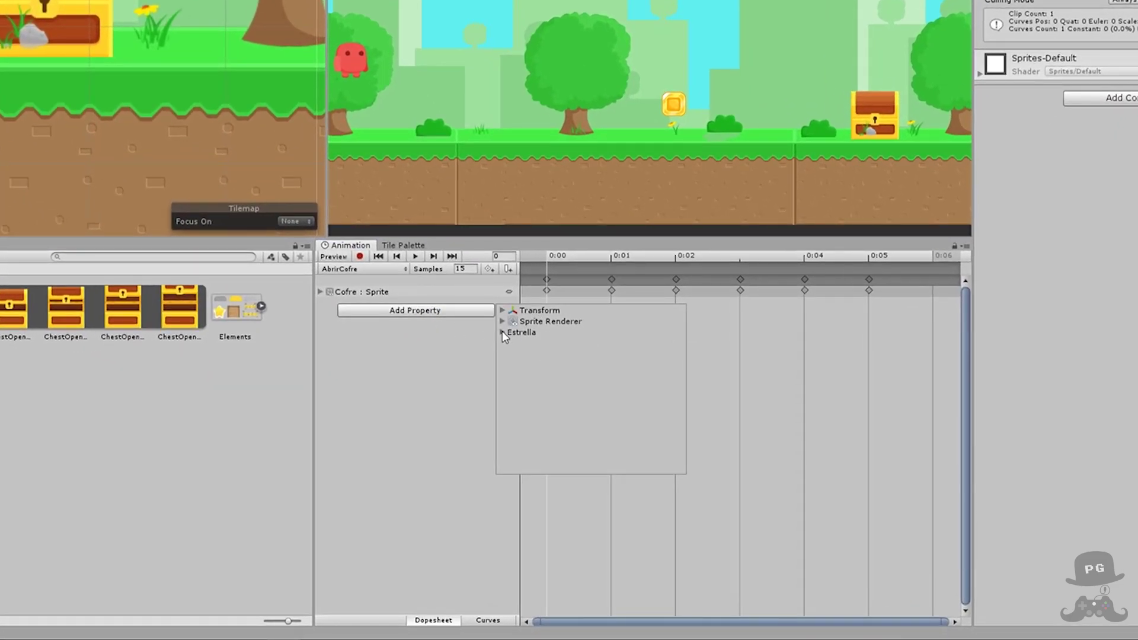
left_click(489, 272)
left_click(505, 336)
left_click(503, 332)
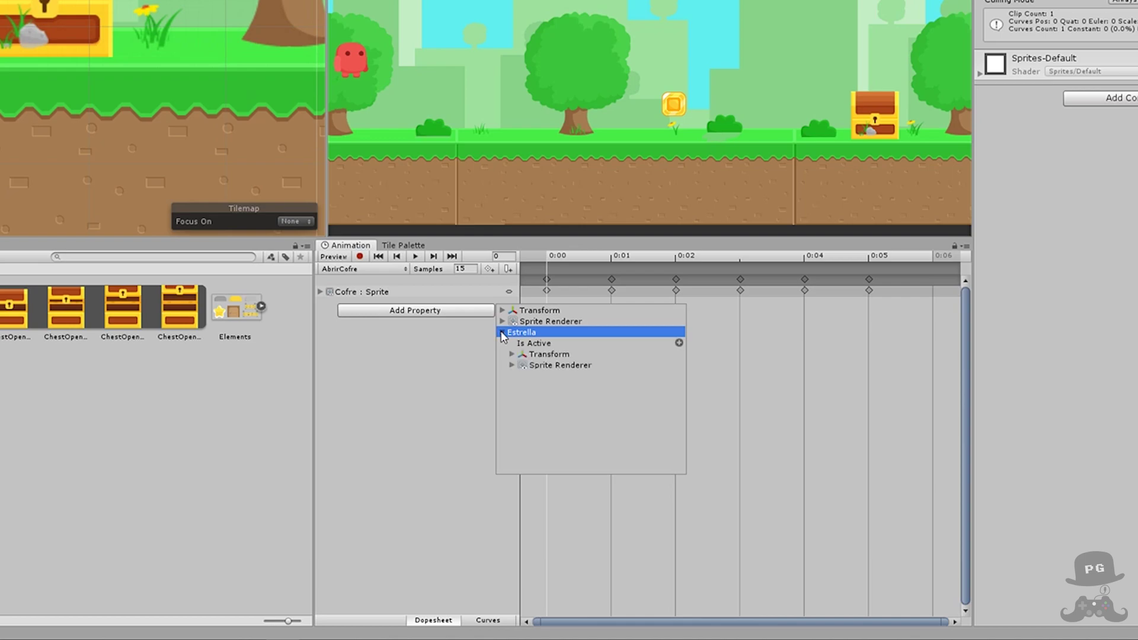
left_click(558, 362)
left_click(558, 362)
left_click(564, 357)
left_click(512, 364)
left_click(633, 376)
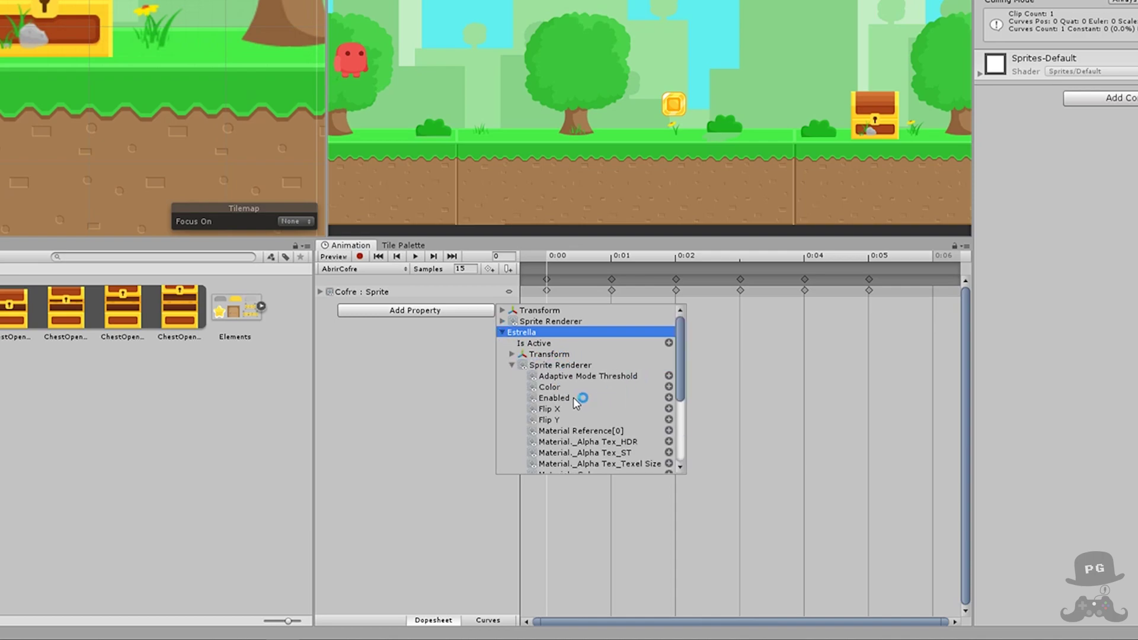
left_click(556, 397)
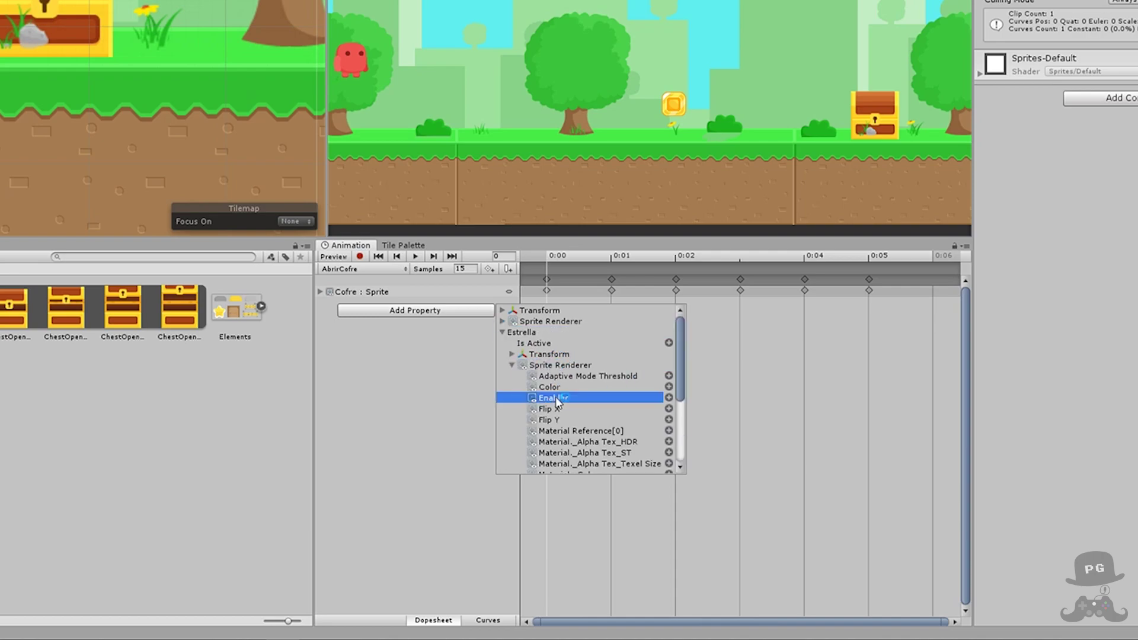
- Add Estrella's Sprite Renderer Enabled track and return the playhead to frame 0
left_click(669, 398)
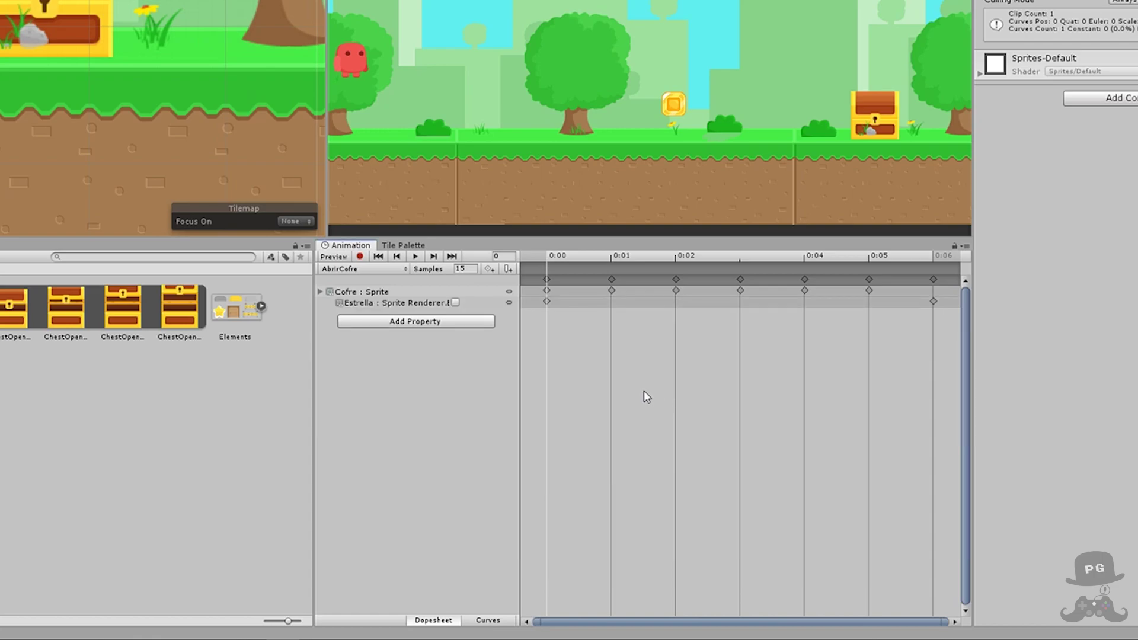
left_click(532, 305)
left_click(581, 376)
left_click_drag(547, 255, 875, 263)
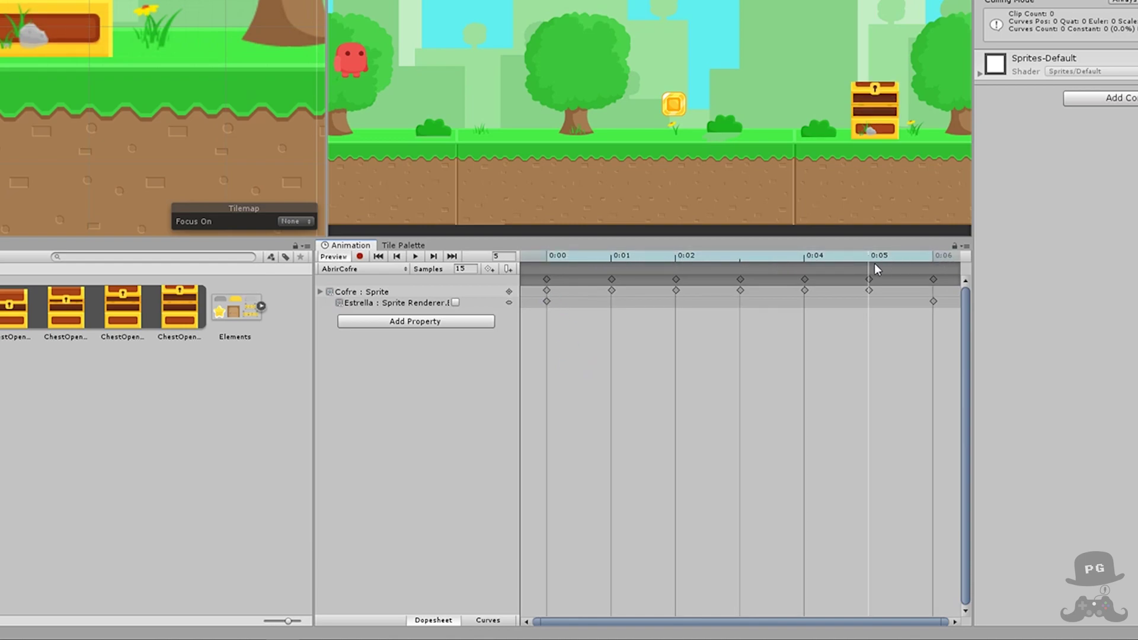
left_click(525, 263)
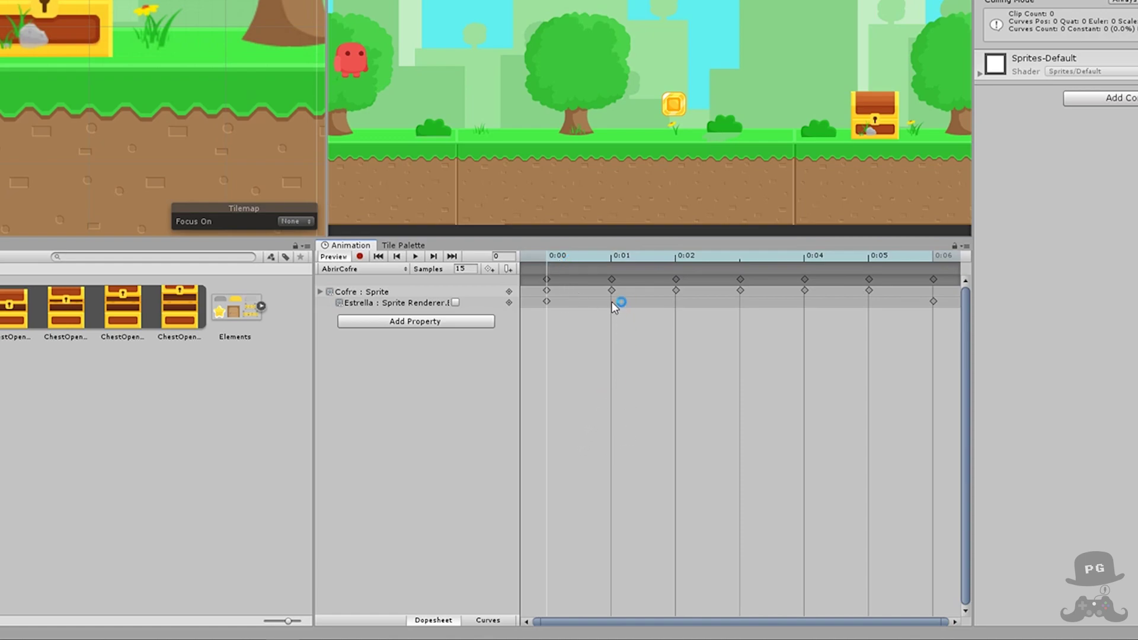
- Add Estrella's Sprite Renderer Color track and expand its r, g, b, a channels
left_click(436, 322)
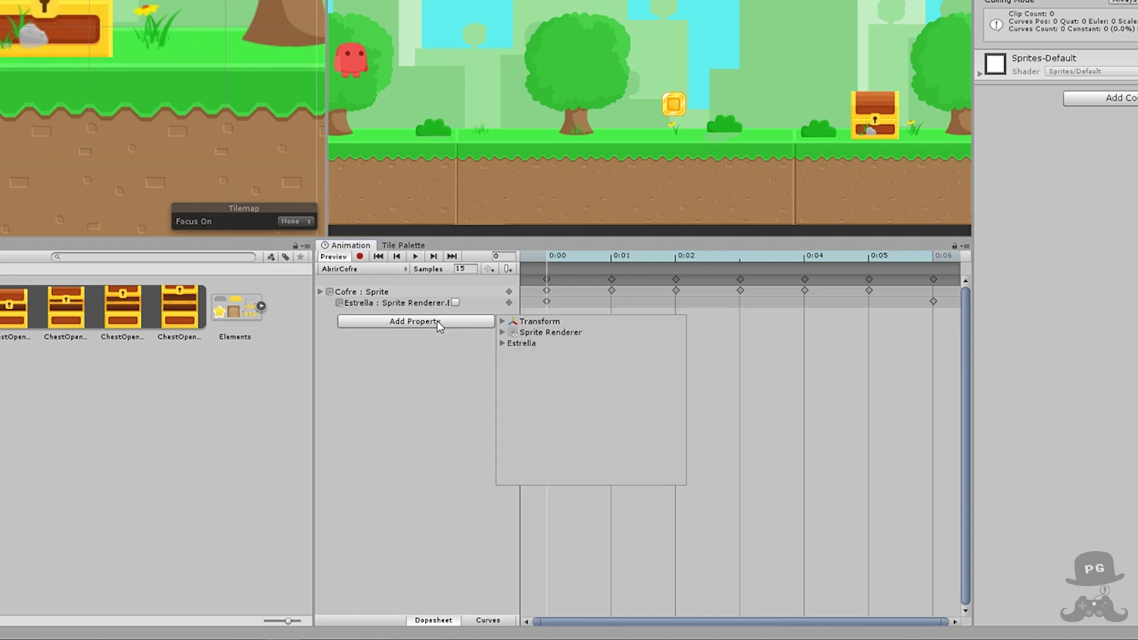
left_click(503, 342)
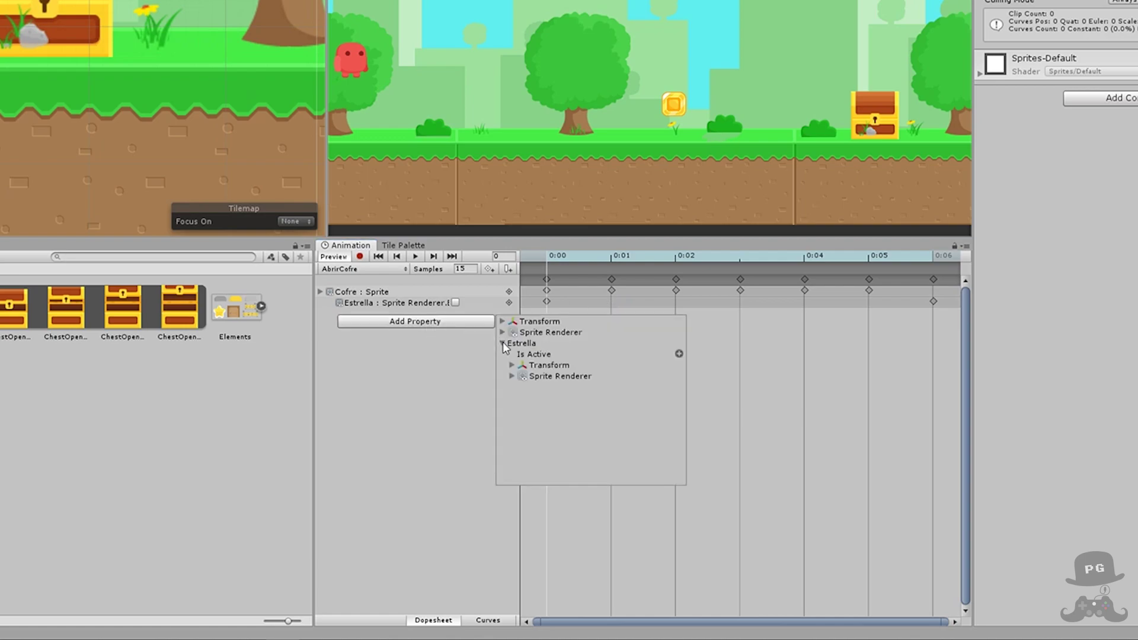
left_click(512, 375)
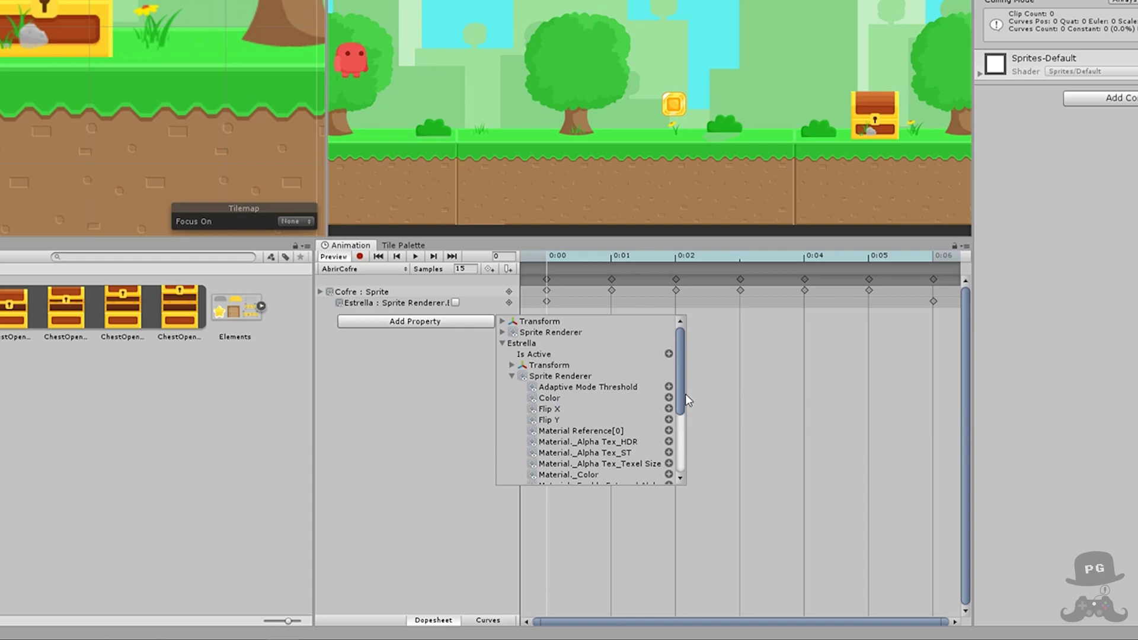
left_click(669, 398)
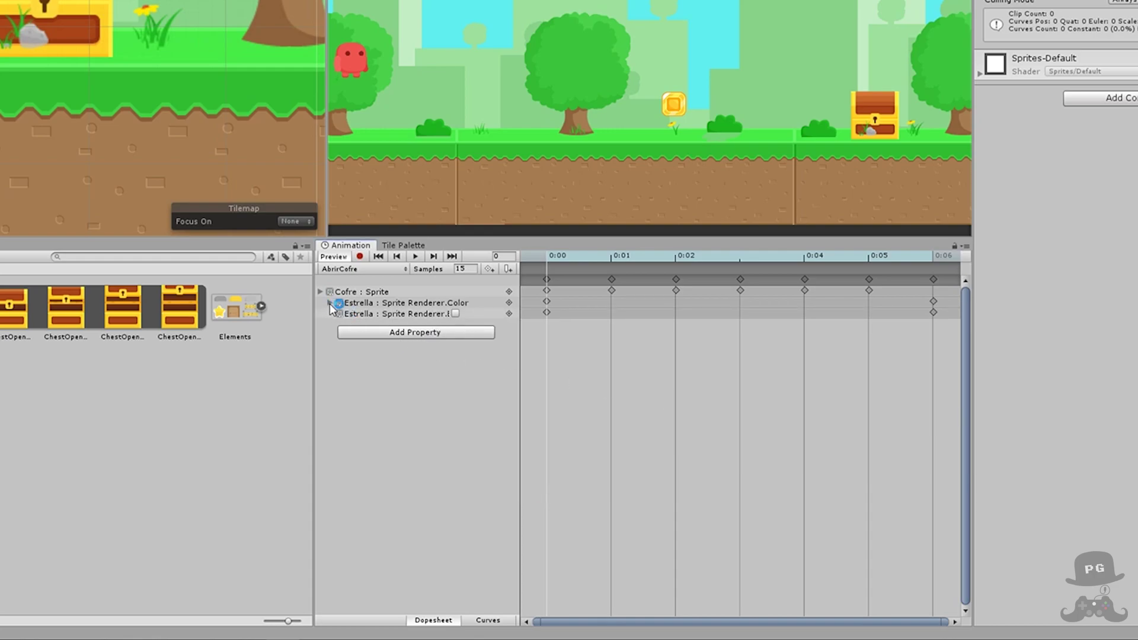
left_click(329, 303)
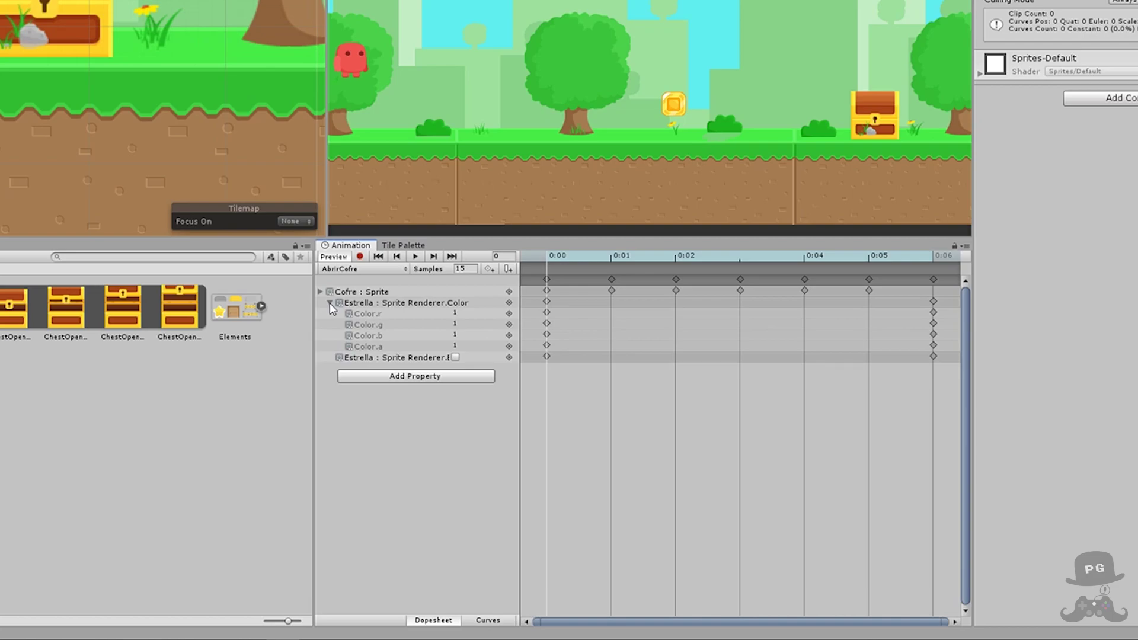
- Leave Estrella's Color.a at 1, play the chest animation, and scrub back to frame 0
left_click(470, 346)
key("Return")
scroll(822, 459, "down", 3)
scroll(822, 458, "down", 2)
scroll(822, 459, "down", 2)
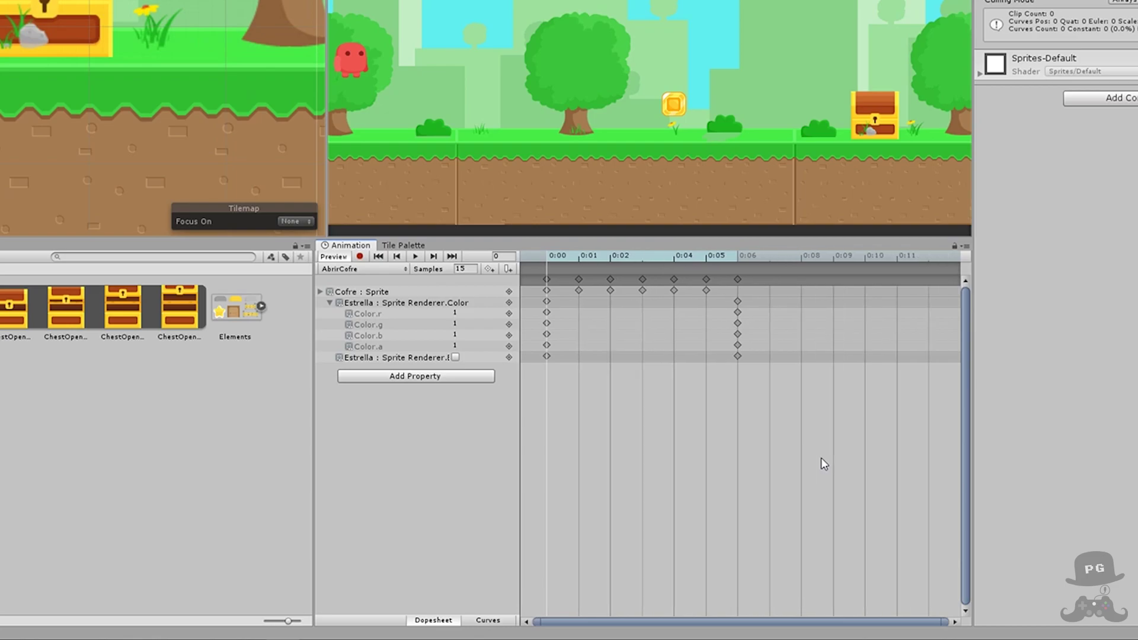
scroll(822, 458, "down", 1)
scroll(821, 458, "down", 1)
scroll(820, 458, "up", 1)
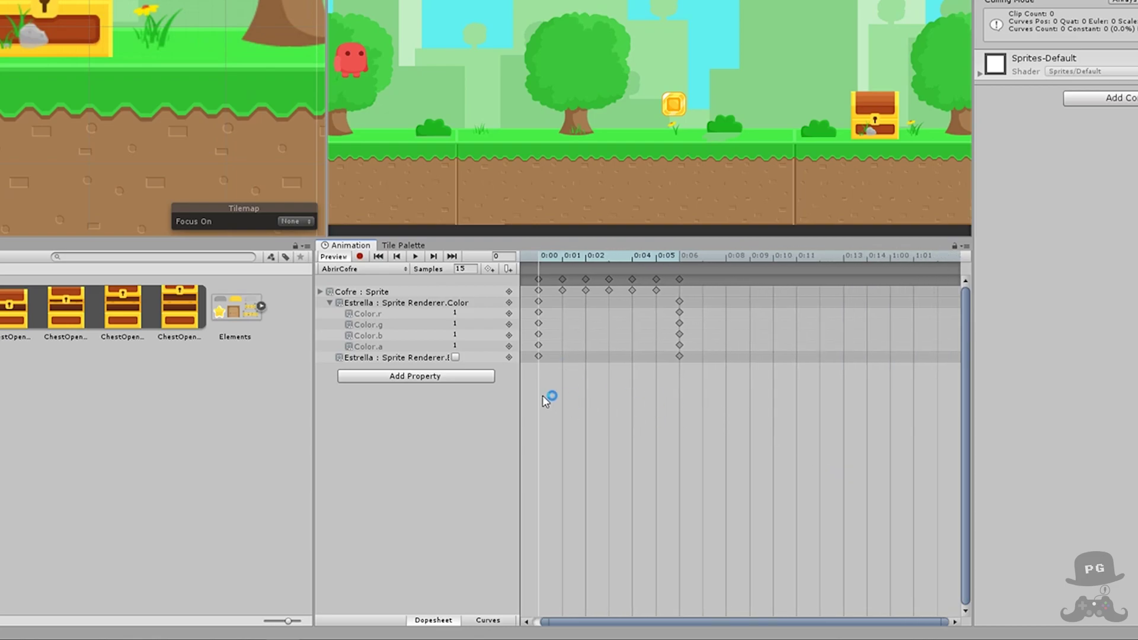
left_click(417, 257)
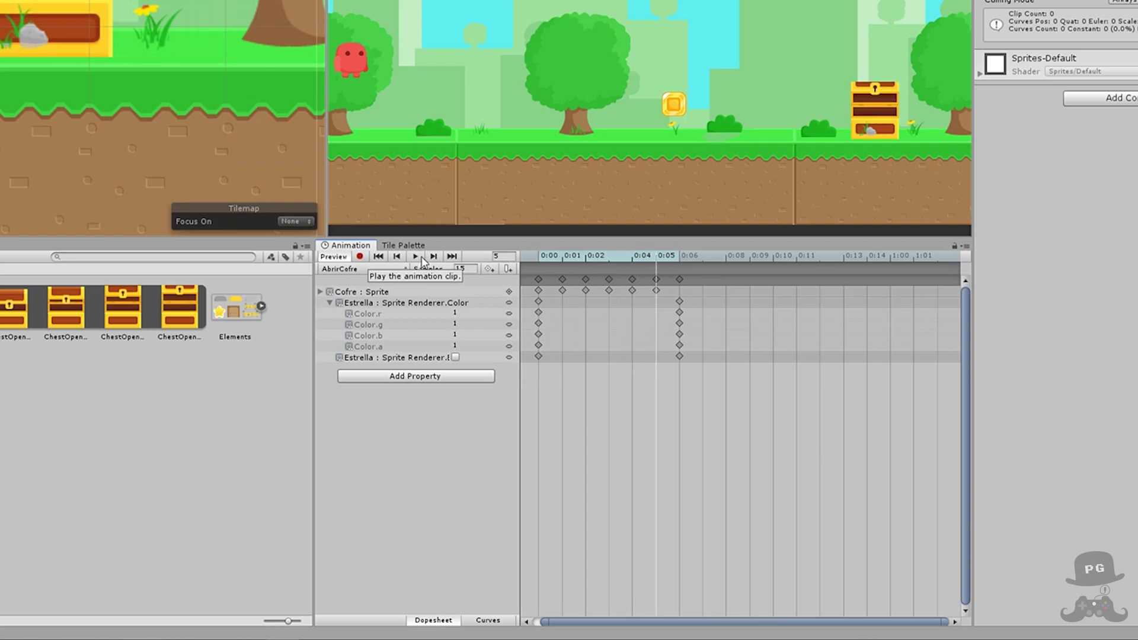
left_click_drag(536, 256, 542, 258)
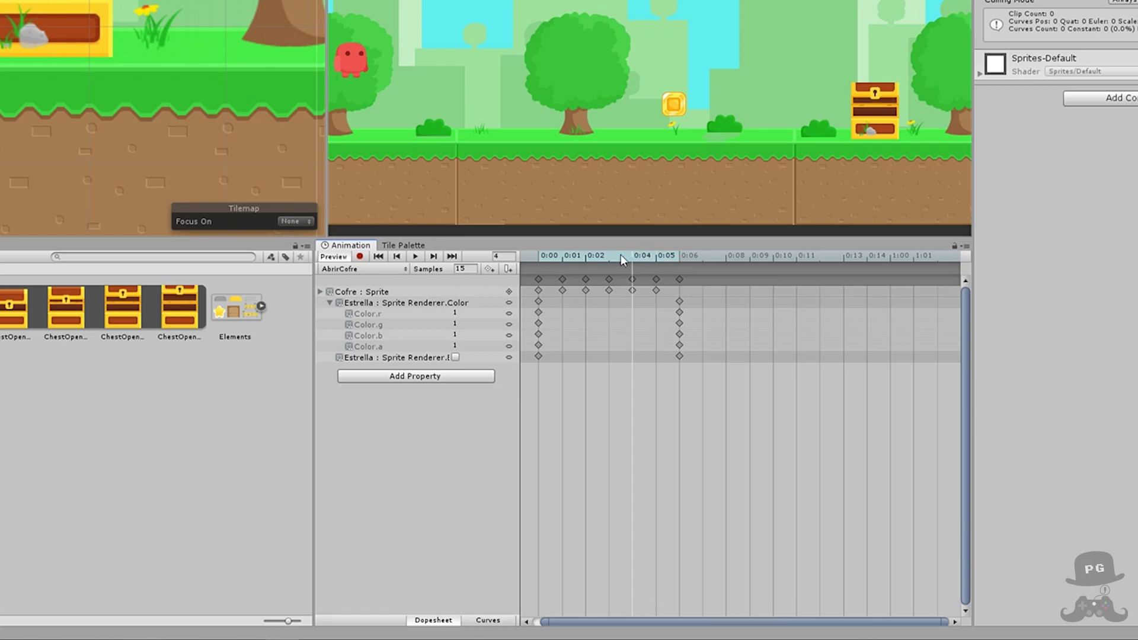
- Turn on keyframe recording at frame 0 and edit Estrella's Color.a field
left_click(454, 346)
key("Return")
left_click(359, 256)
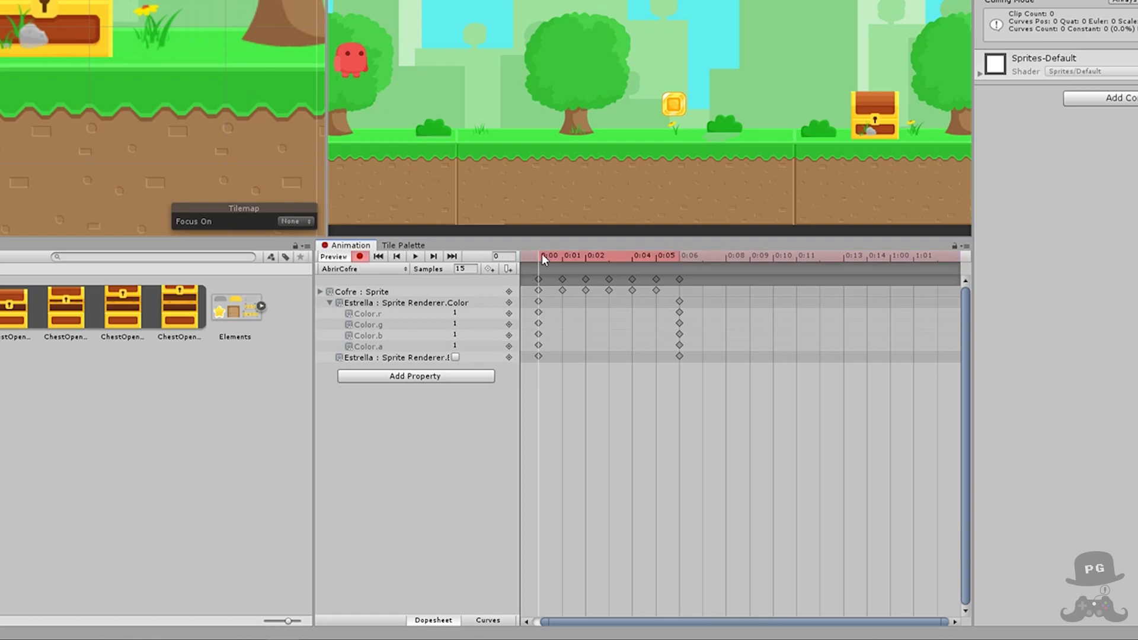
left_click(407, 349)
left_click(457, 346)
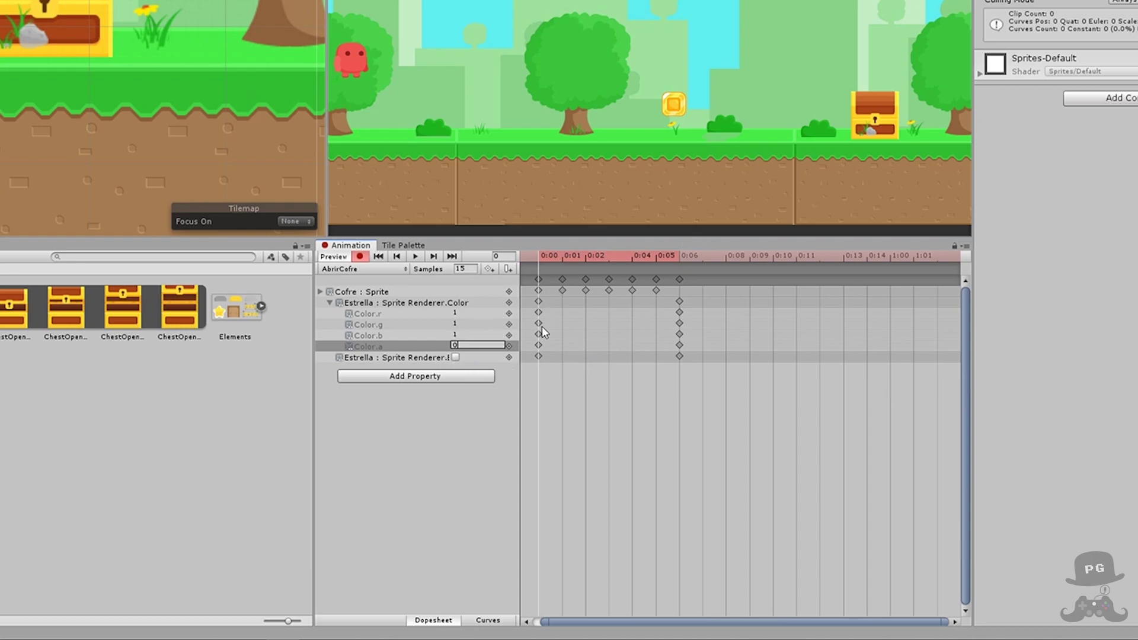
- Keep Estrella's Color.a at 0 and leave its Sprite Renderer enabled key checked at frame 0
left_click(539, 345)
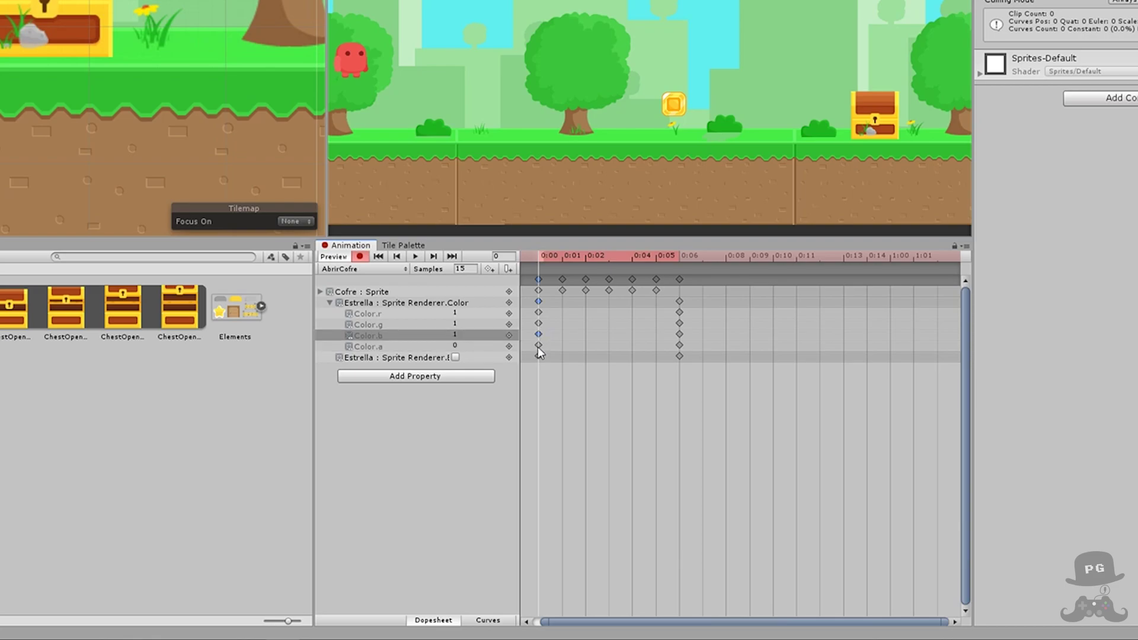
left_click(539, 356)
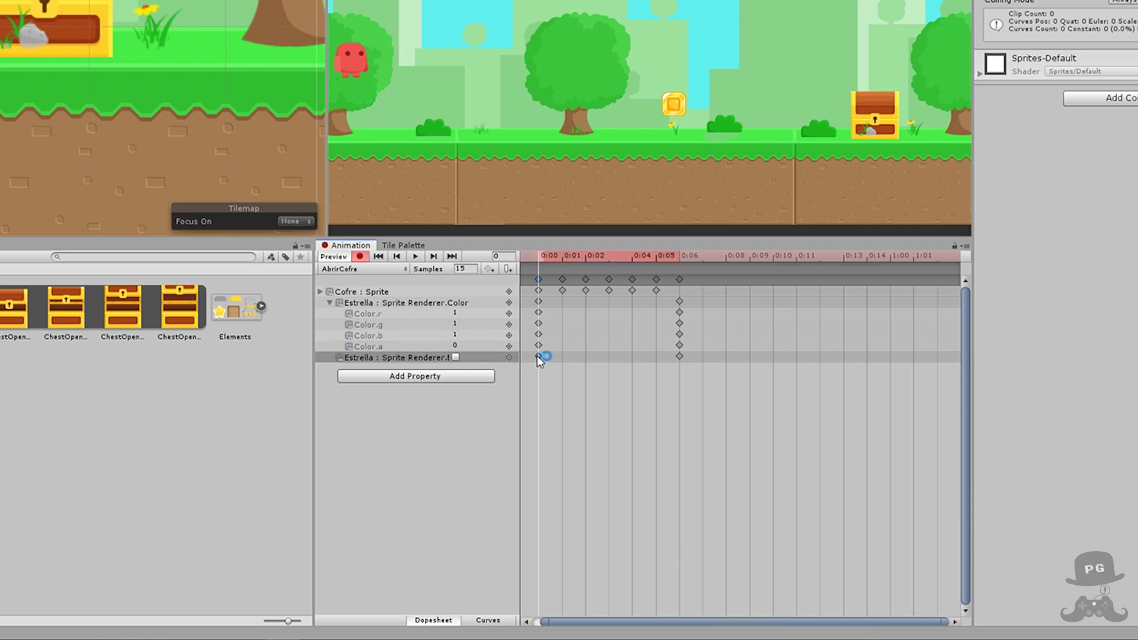
left_click(456, 357)
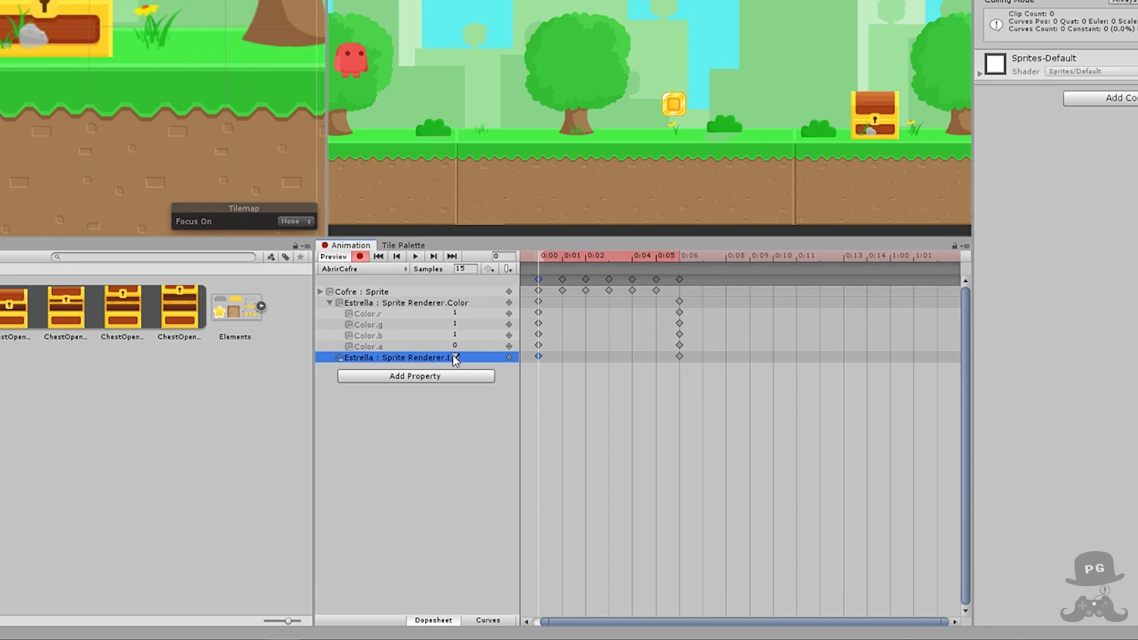
left_click(455, 358)
left_click(455, 358)
- Browse the Add Property list, mistakenly adding a Position track for the Cofre chest
left_click(408, 380)
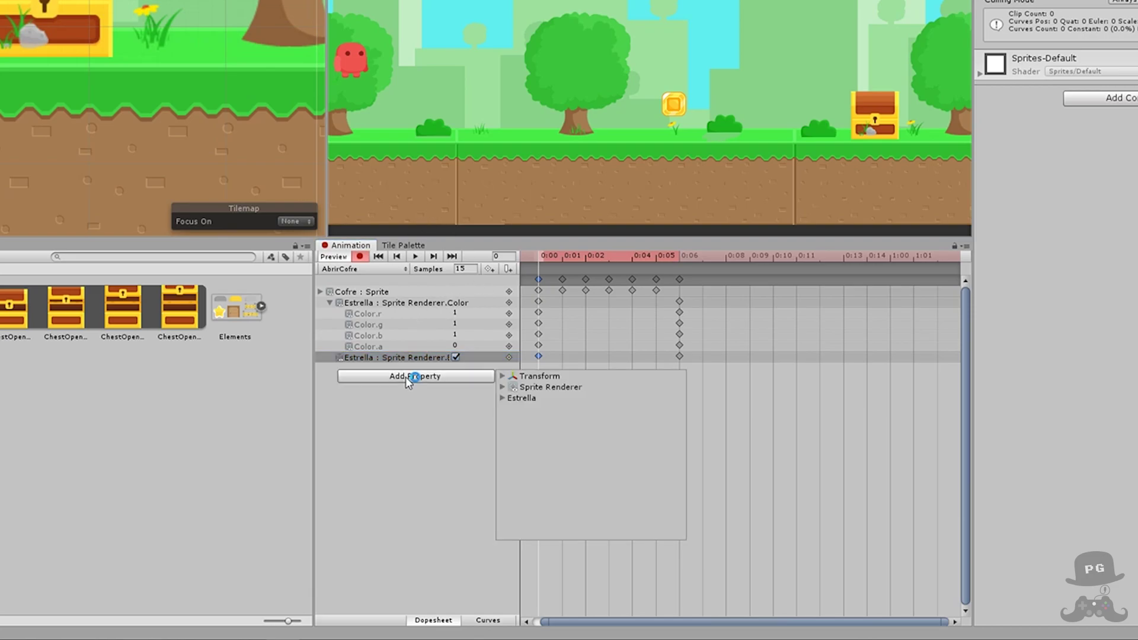
left_click(503, 376)
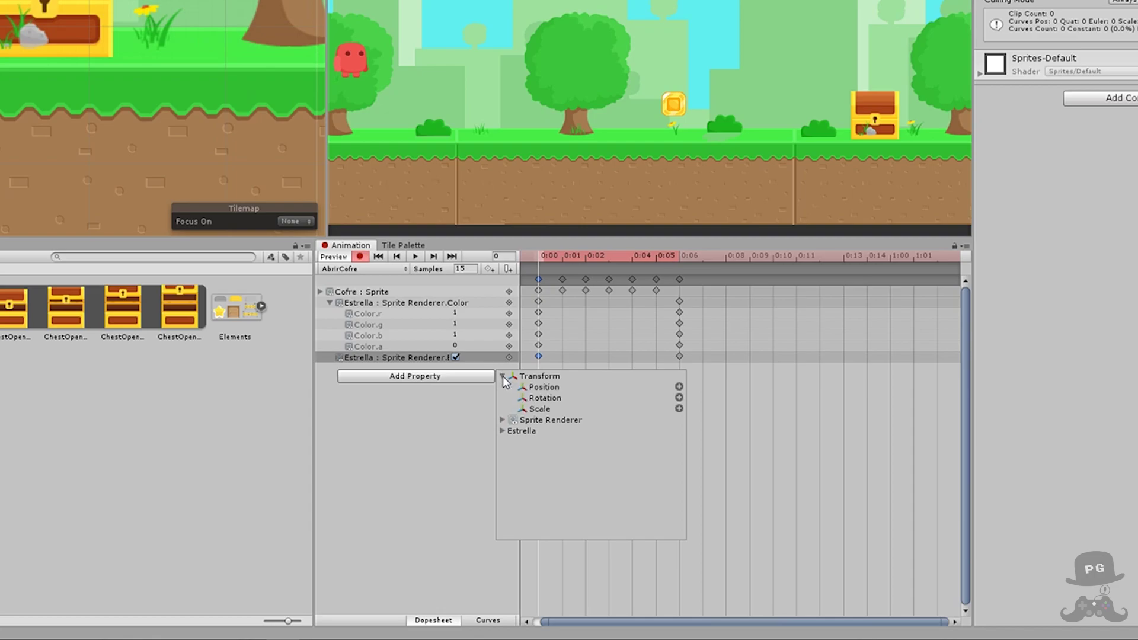
left_click(561, 387)
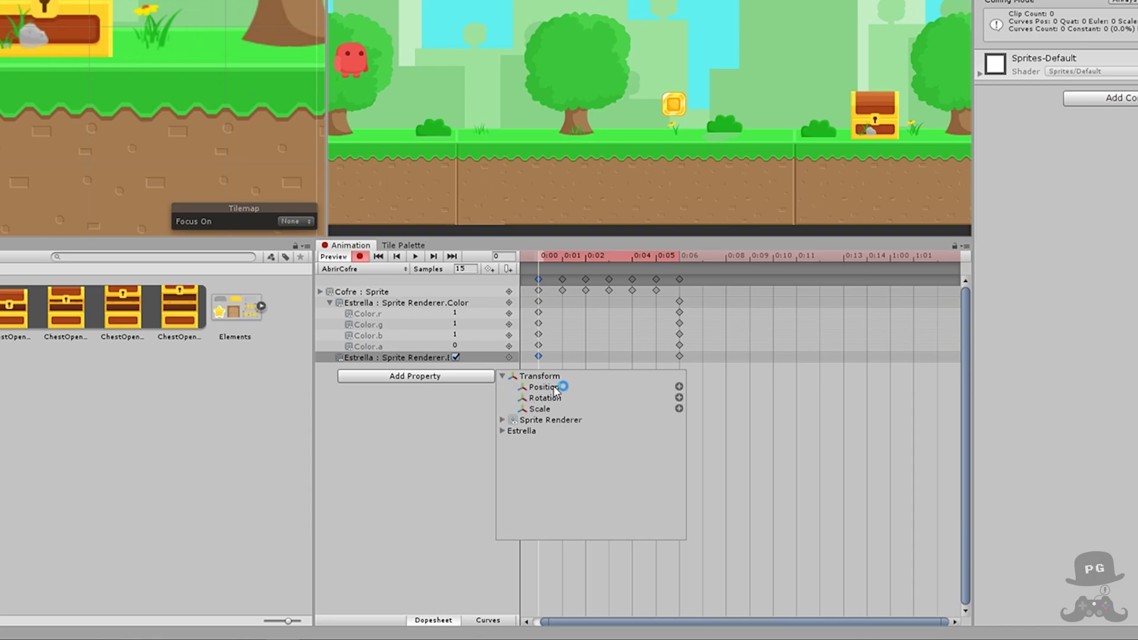
left_click(679, 387)
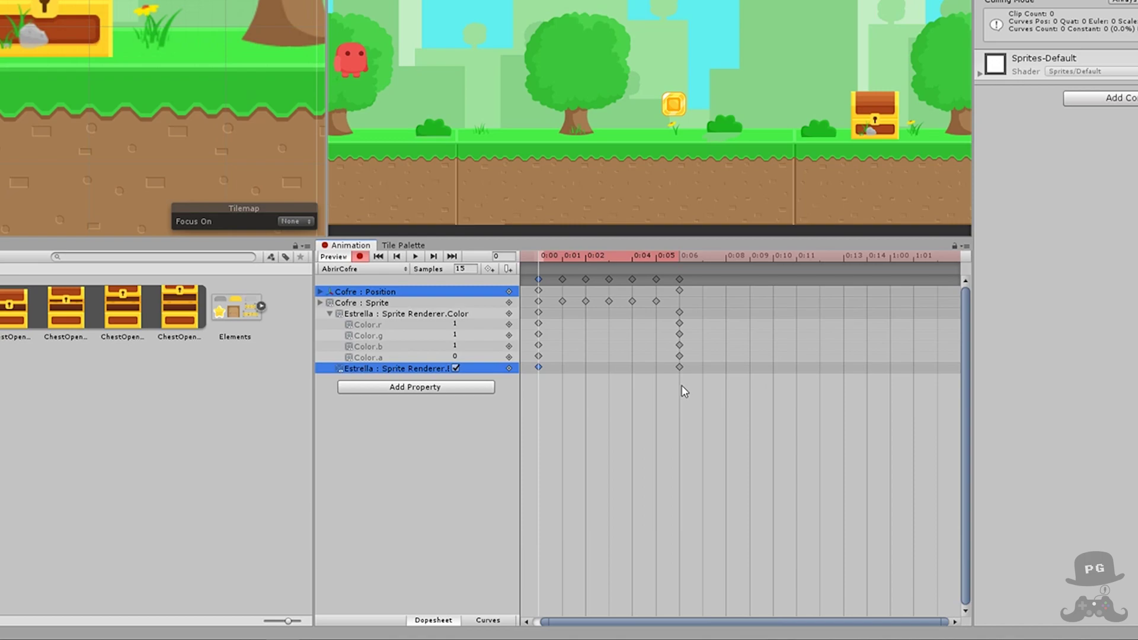
left_click(454, 371)
left_click(398, 389)
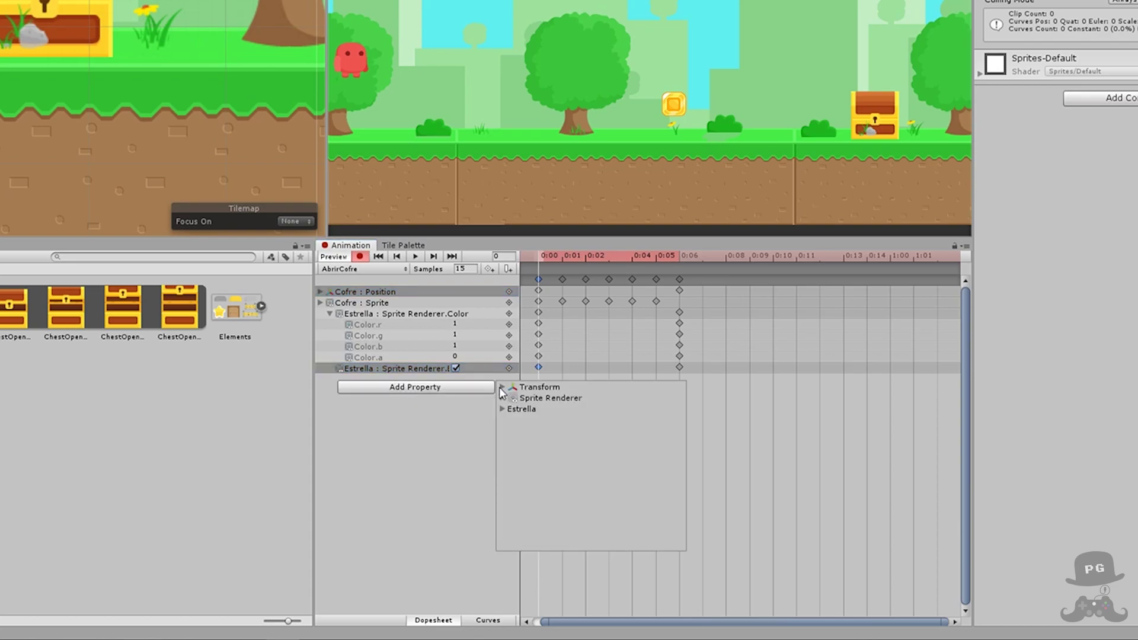
left_click(523, 388)
left_click(602, 404)
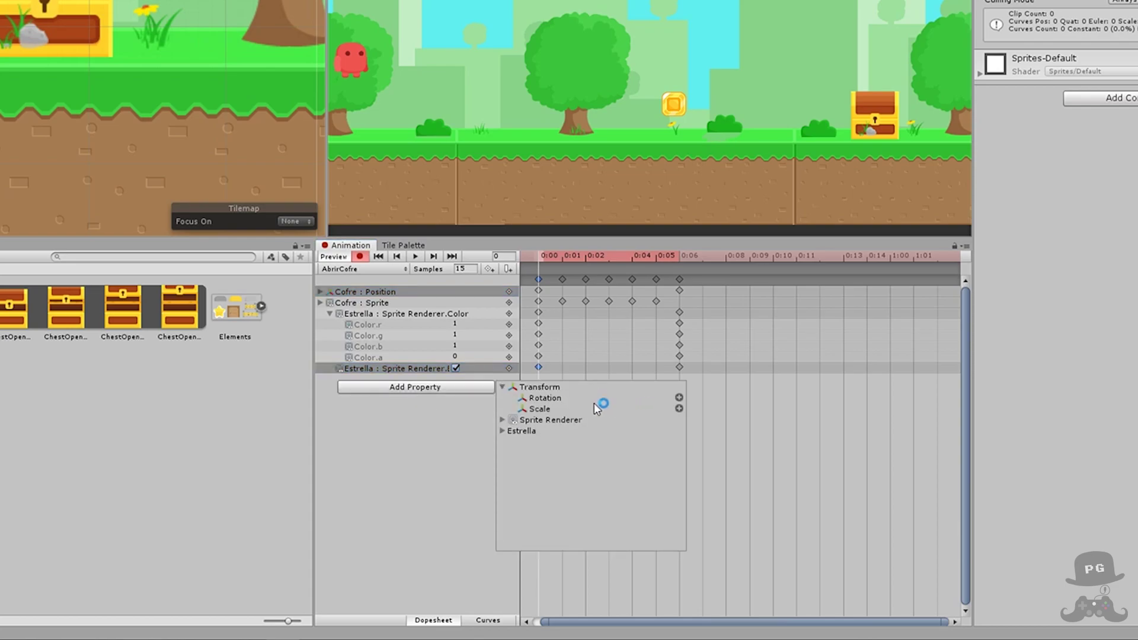
left_click(413, 439)
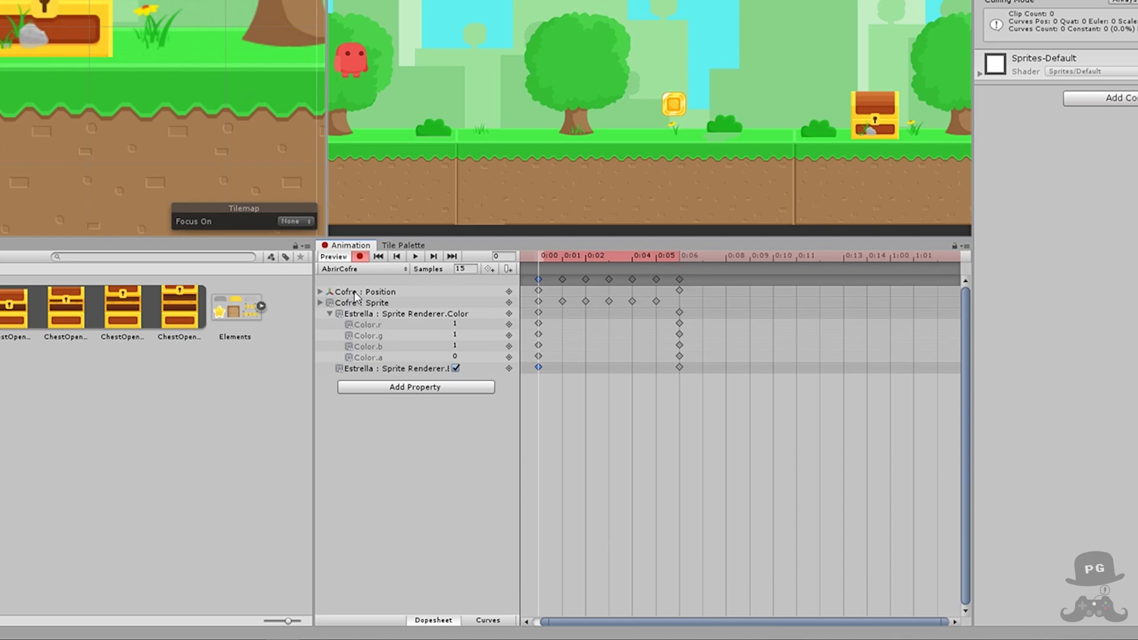
- Add an Estrella > Transform > Position track to the AbrirCofre clip
left_click(418, 392)
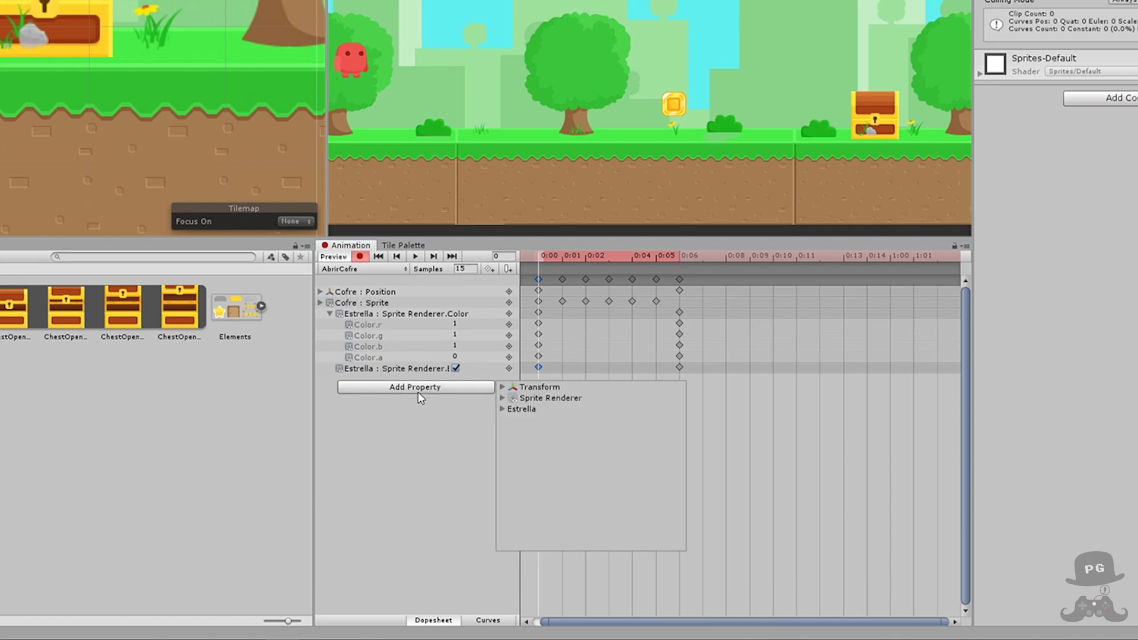
left_click(503, 410)
left_click(512, 431)
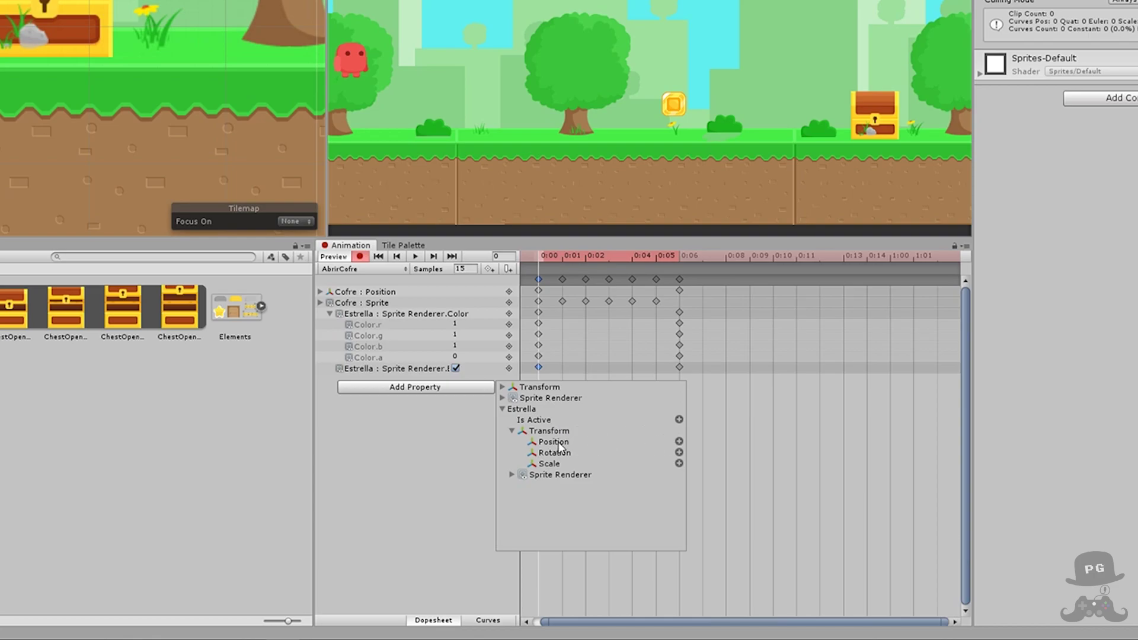
left_click(680, 442)
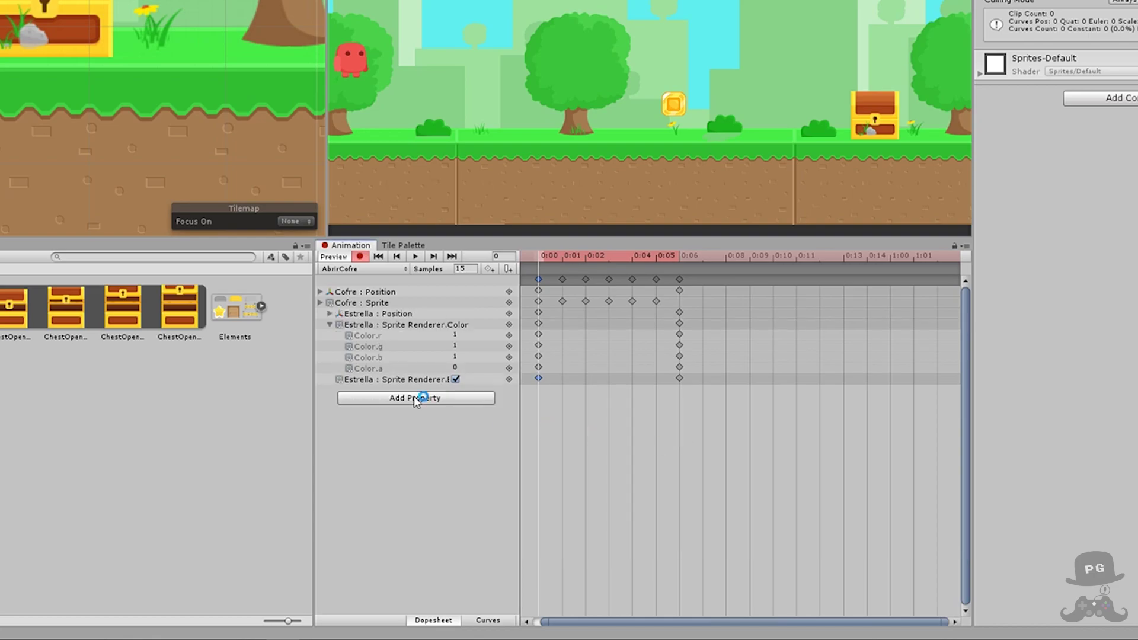
- Remove the unwanted Cofre : Position track with Remove Properties
left_click(407, 292)
right_click(415, 291)
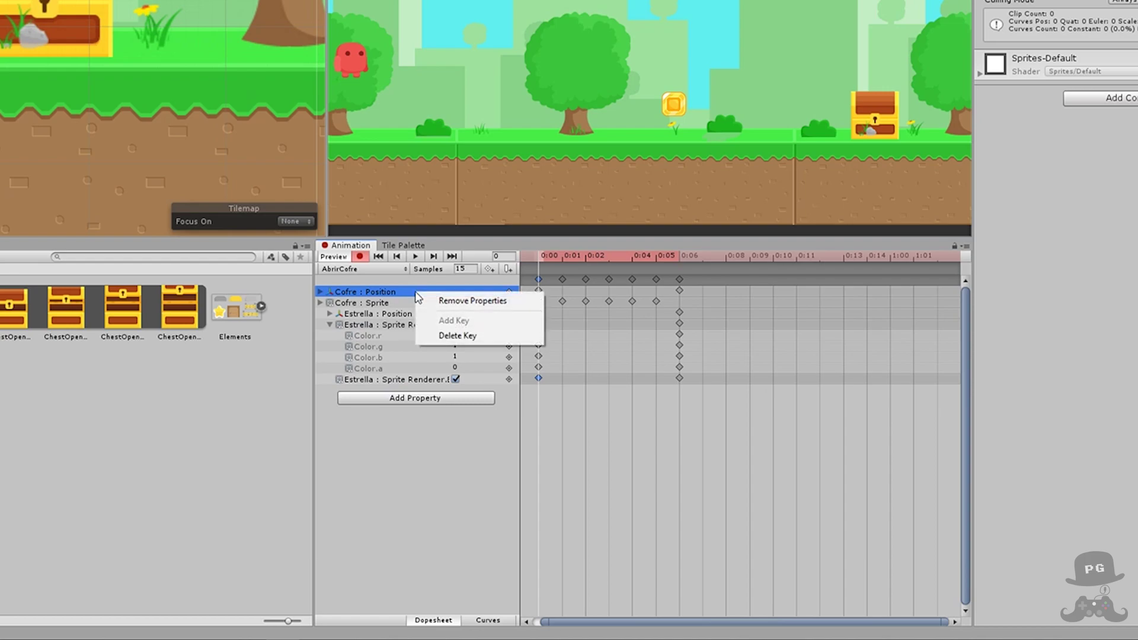
left_click(474, 301)
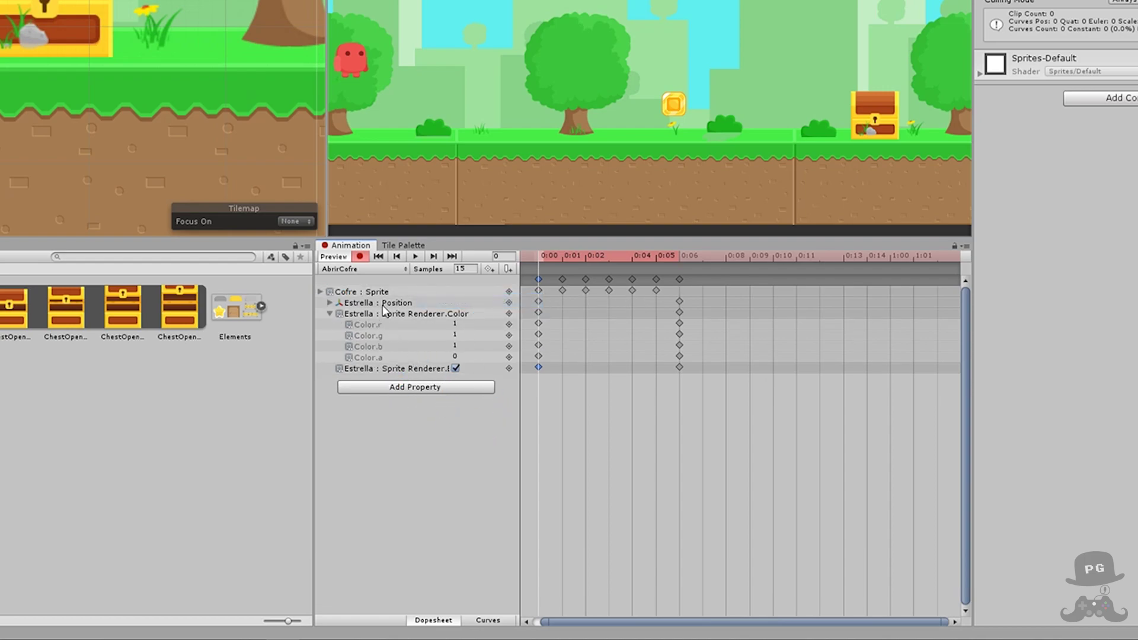
- Expand Estrella : Position and confirm the starting Position.y key
left_click(329, 303)
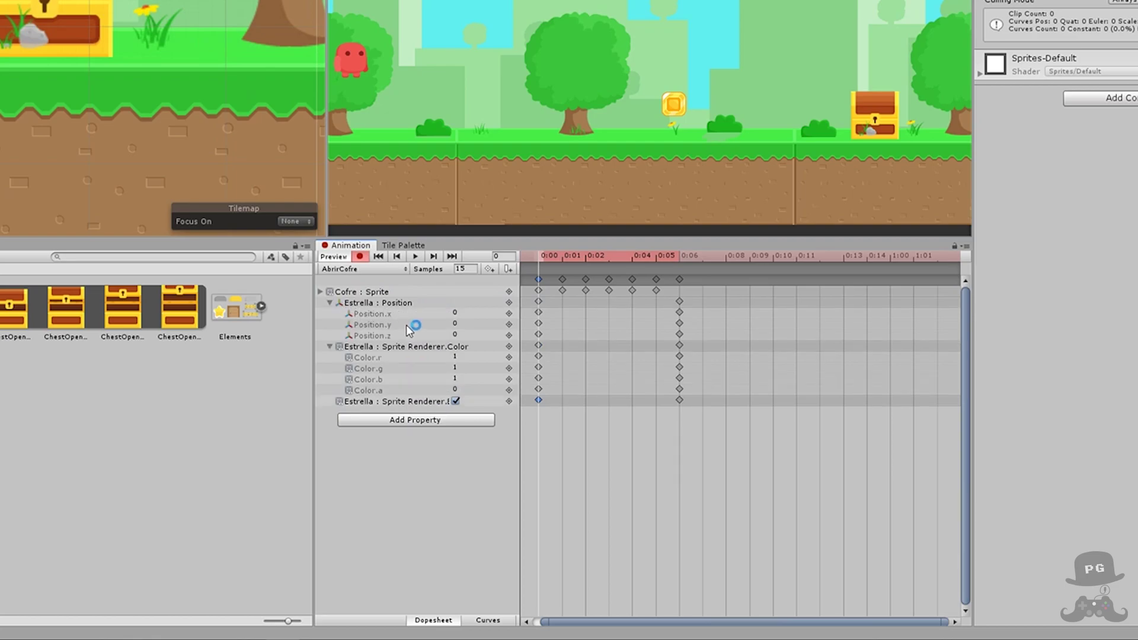
left_click(456, 324)
left_click(539, 323)
- At the 1:00 mark, add a Position.y keyframe for the star set to 1
mouse_move(661, 257)
left_mouse_down()
mouse_move(542, 255)
mouse_move(894, 267)
left_mouse_up()
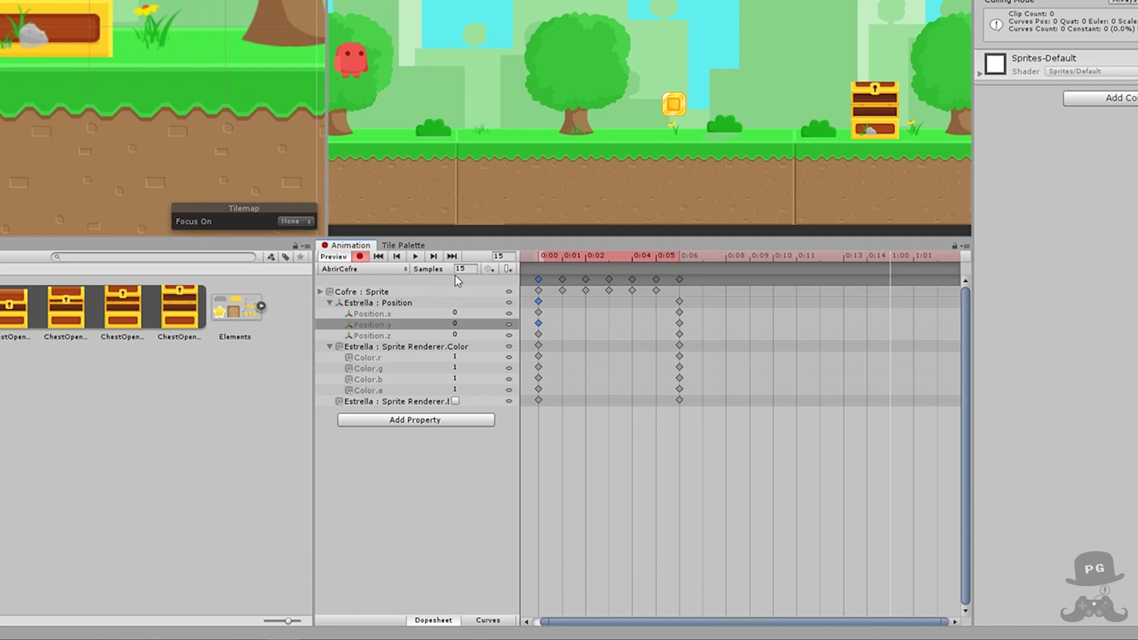
left_click(899, 255)
left_click(490, 268)
left_click(409, 325)
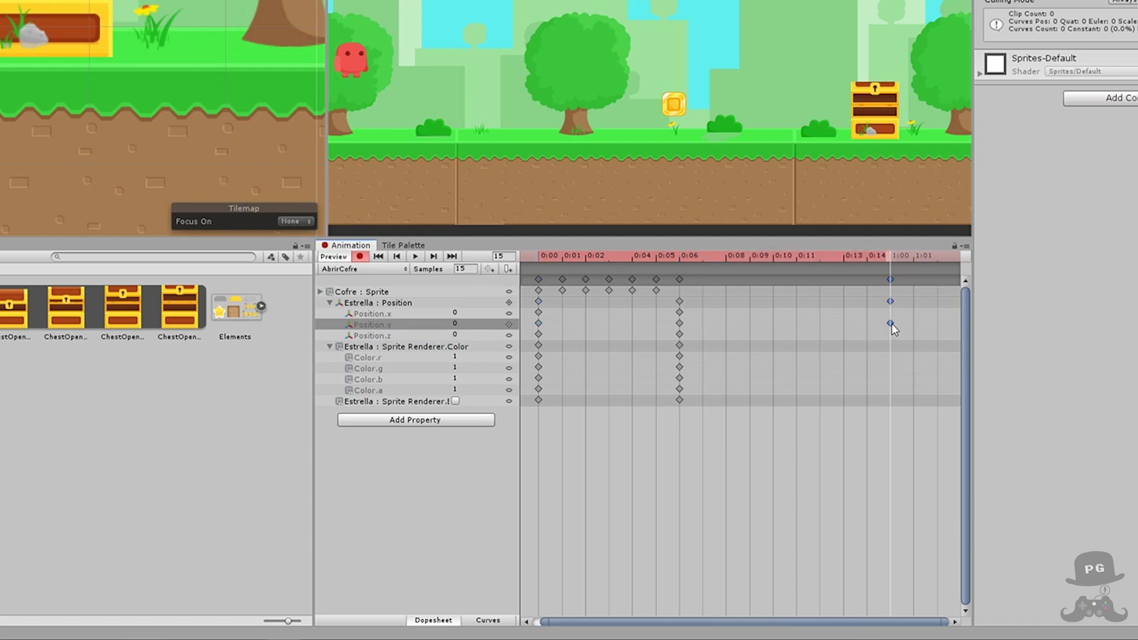
left_click(468, 324)
type("1")
- Scrub the clip to preview the star rising, then return to the start
mouse_move(543, 253)
left_mouse_down()
mouse_move(689, 261)
mouse_move(691, 286)
left_mouse_up()
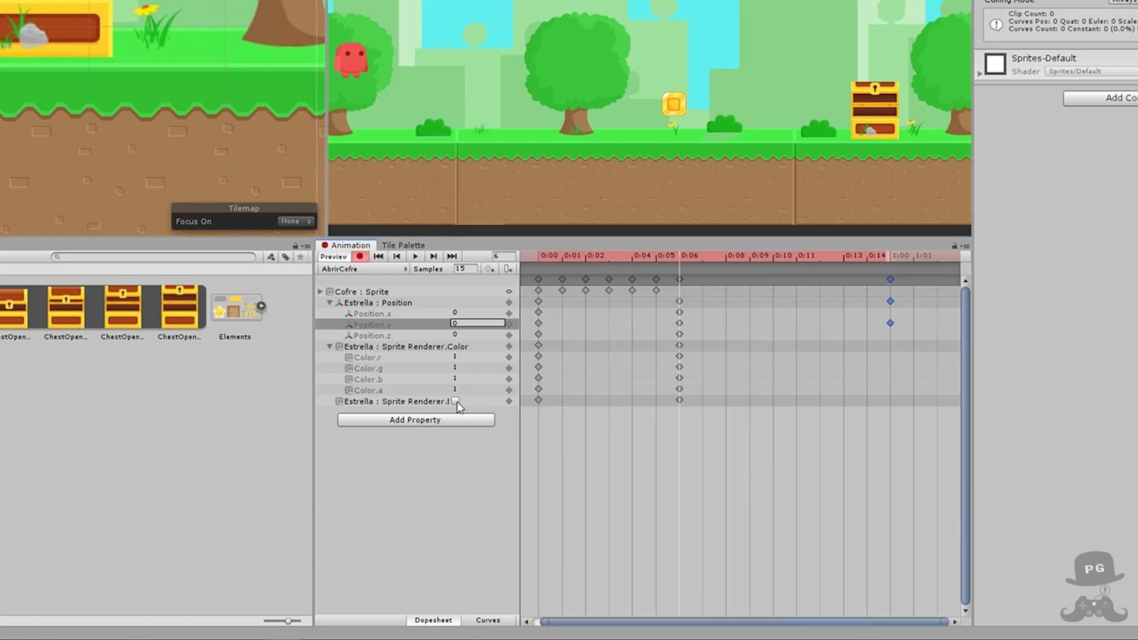
left_click(681, 414)
left_click(455, 402)
- Scrub the timeline back and forth to preview the chest opening and star rising
left_click(544, 256)
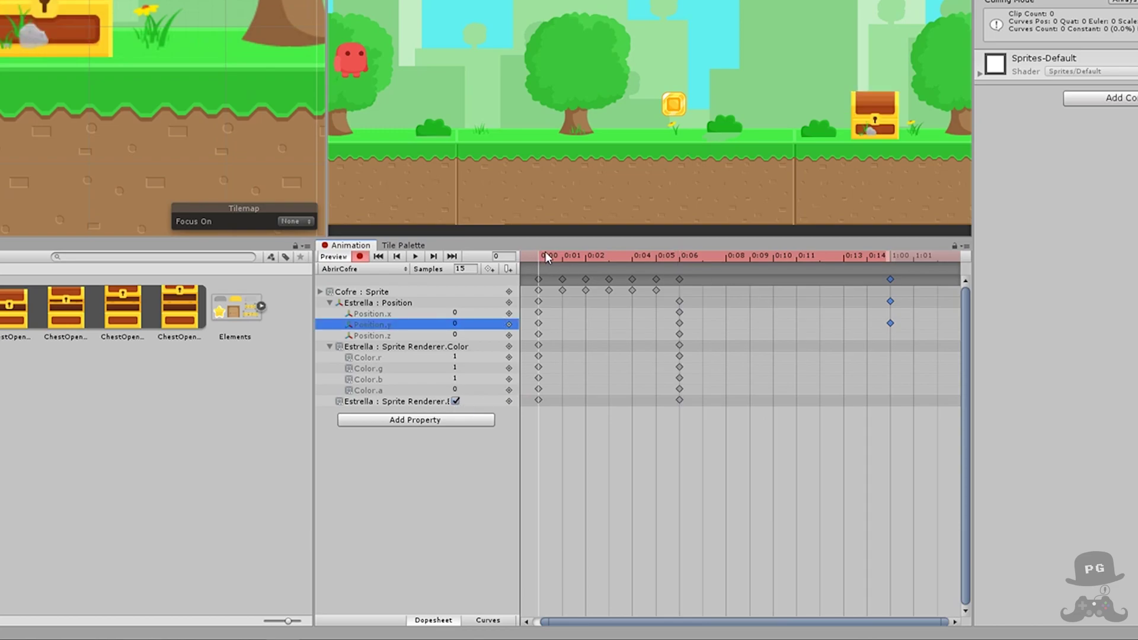
left_click_drag(545, 256, 689, 259)
mouse_move(769, 255)
left_mouse_down()
mouse_move(891, 272)
mouse_move(538, 286)
left_mouse_up()
mouse_move(546, 260)
left_mouse_down()
mouse_move(535, 277)
mouse_move(688, 279)
left_mouse_up()
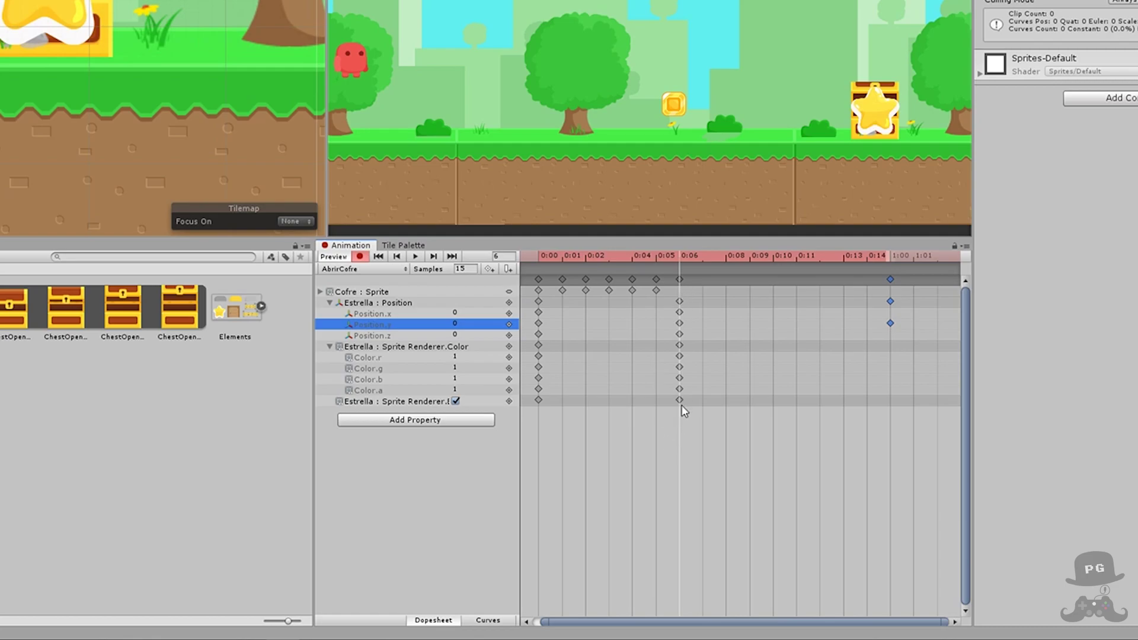
mouse_move(546, 256)
left_mouse_down()
mouse_move(679, 280)
mouse_move(876, 289)
mouse_move(772, 300)
mouse_move(889, 296)
left_mouse_up()
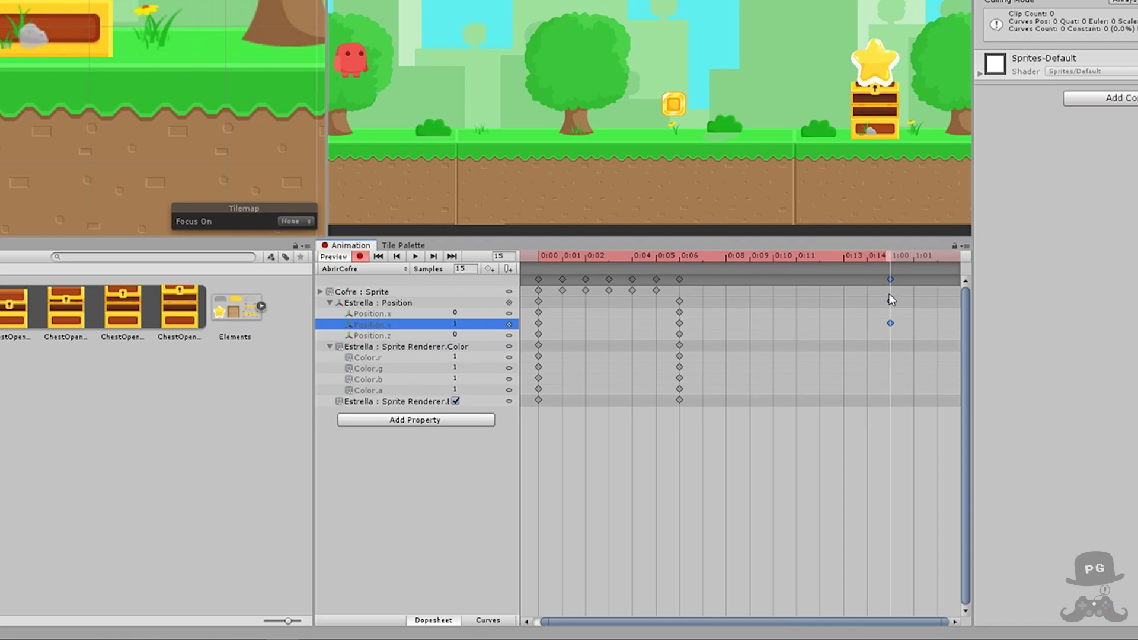
mouse_move(891, 300)
left_mouse_down()
mouse_move(545, 301)
mouse_move(894, 280)
left_mouse_up()
- Change the star's final Position.y at 1:00 to 0.7 and preview it
left_click(460, 323)
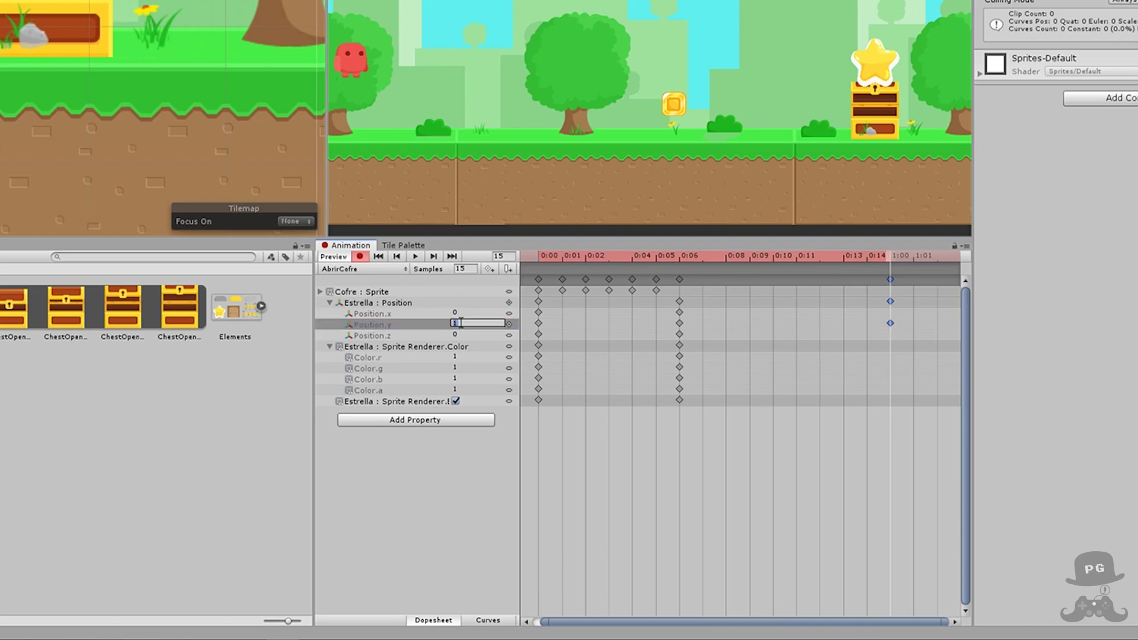
type("0.78")
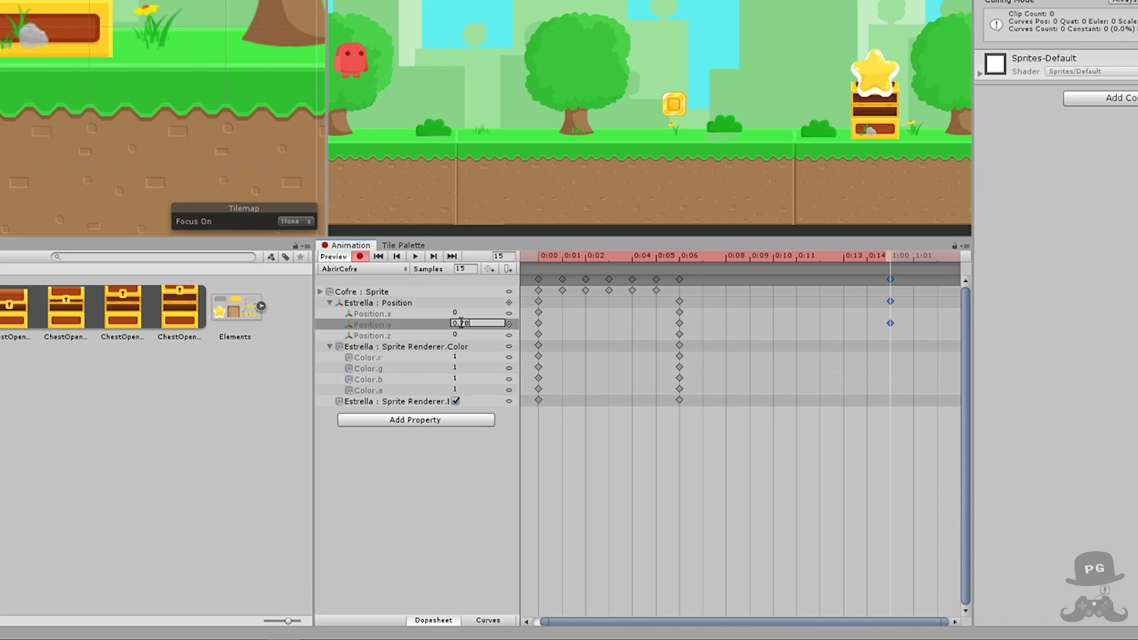
key("BackSpace")
mouse_move(542, 256)
left_mouse_down()
mouse_move(844, 249)
mouse_move(527, 252)
mouse_move(685, 251)
left_mouse_up()
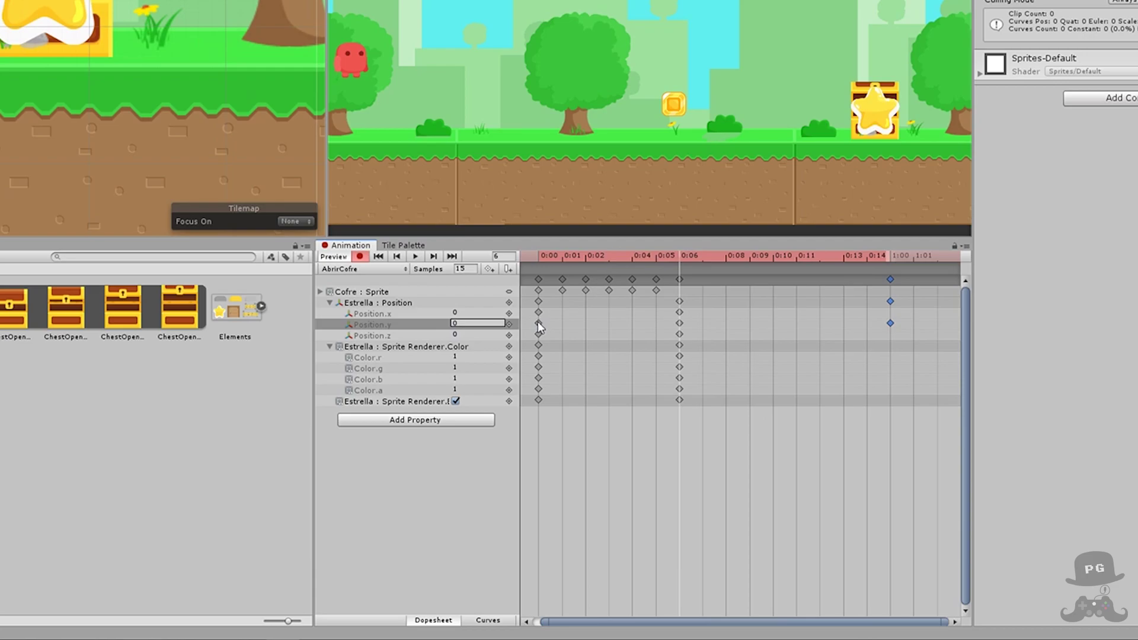
- Delete the star's Position.y keyframe at 0:06
left_click(679, 323)
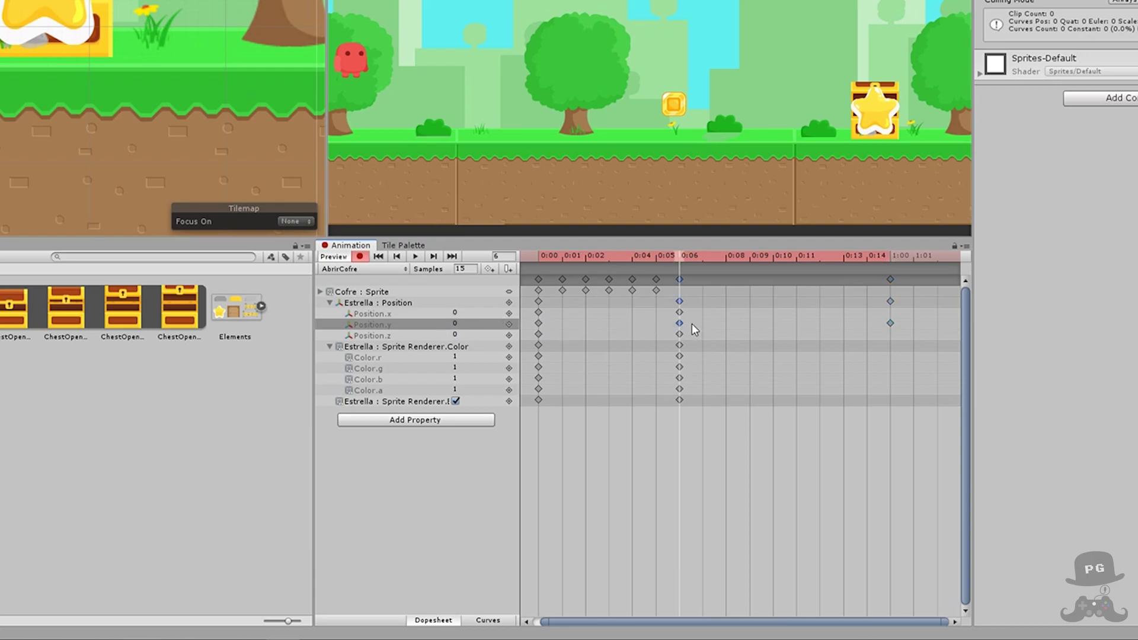
right_click(680, 324)
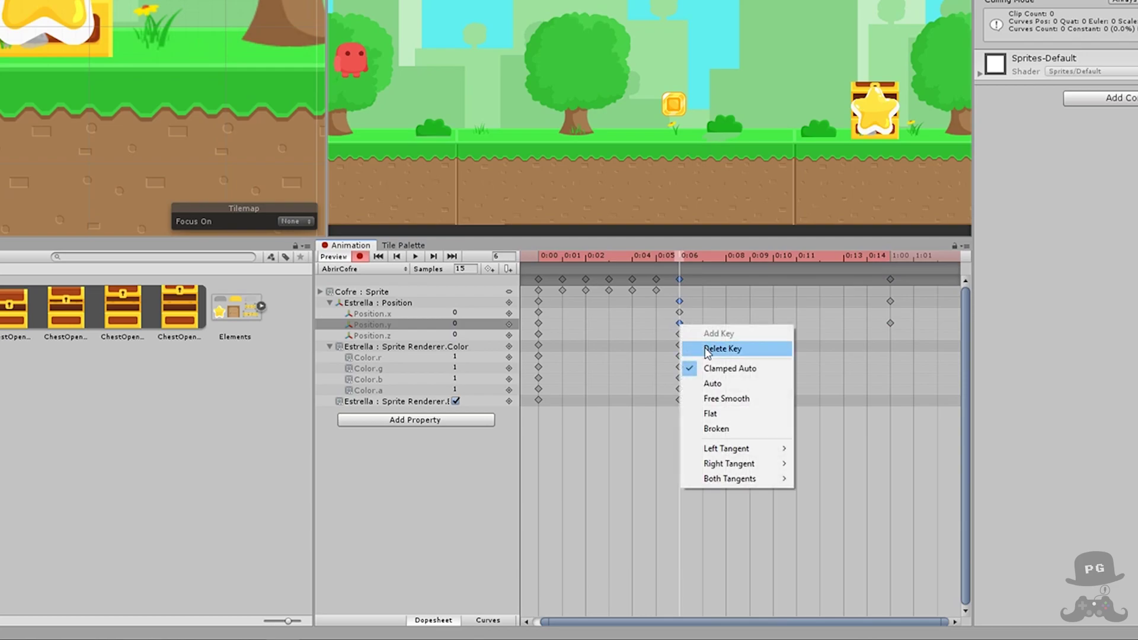
left_click(708, 349)
- Play the AbrirCofre preview to watch the star rise, then stop and rewind
mouse_move(543, 261)
left_mouse_down()
mouse_move(892, 272)
mouse_move(489, 287)
left_mouse_up()
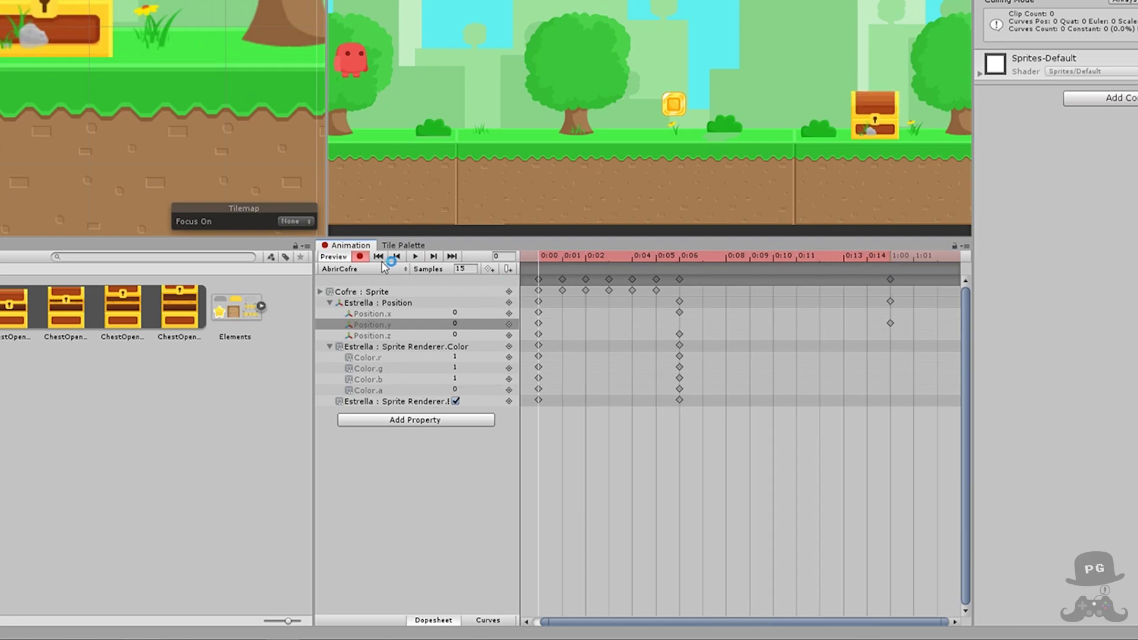
left_click(416, 257)
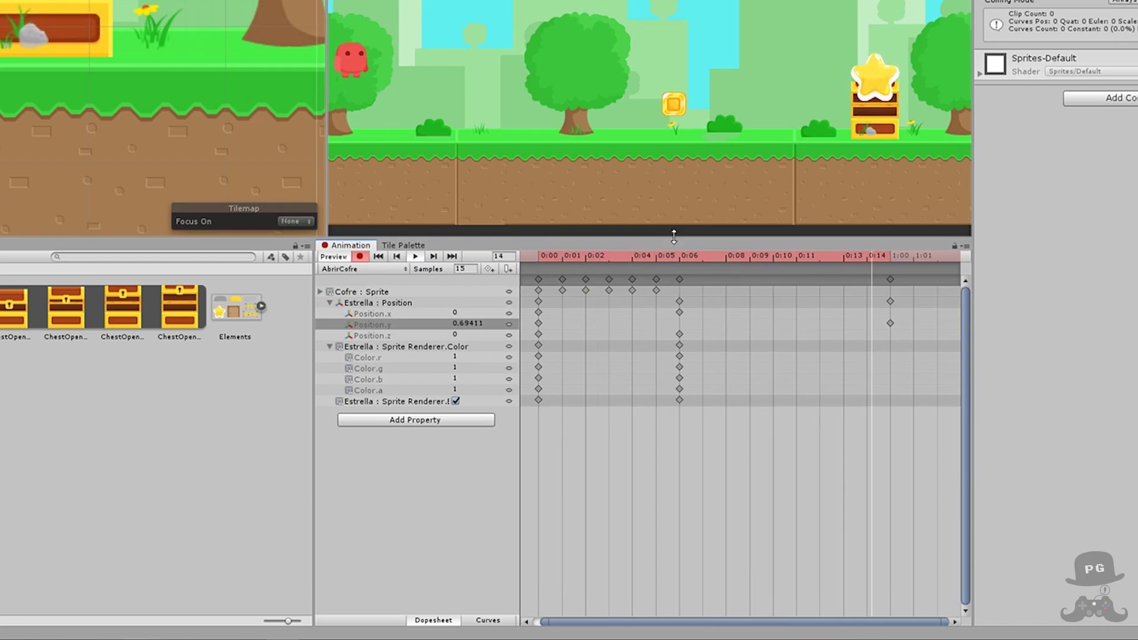
left_click(415, 257)
left_click(417, 259)
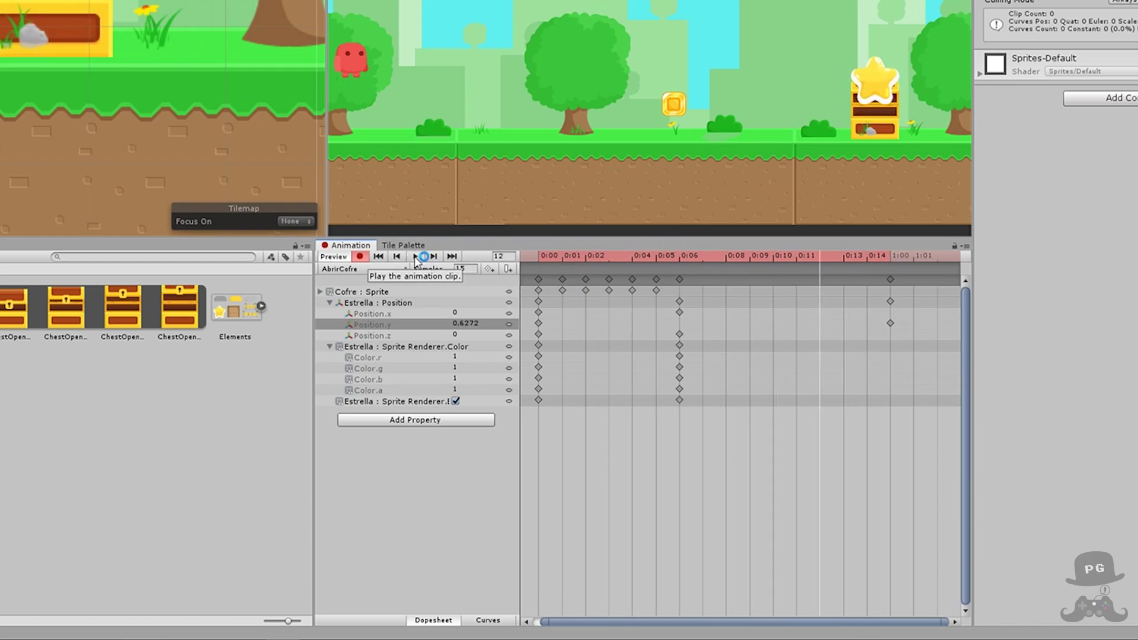
left_click_drag(649, 250, 531, 251)
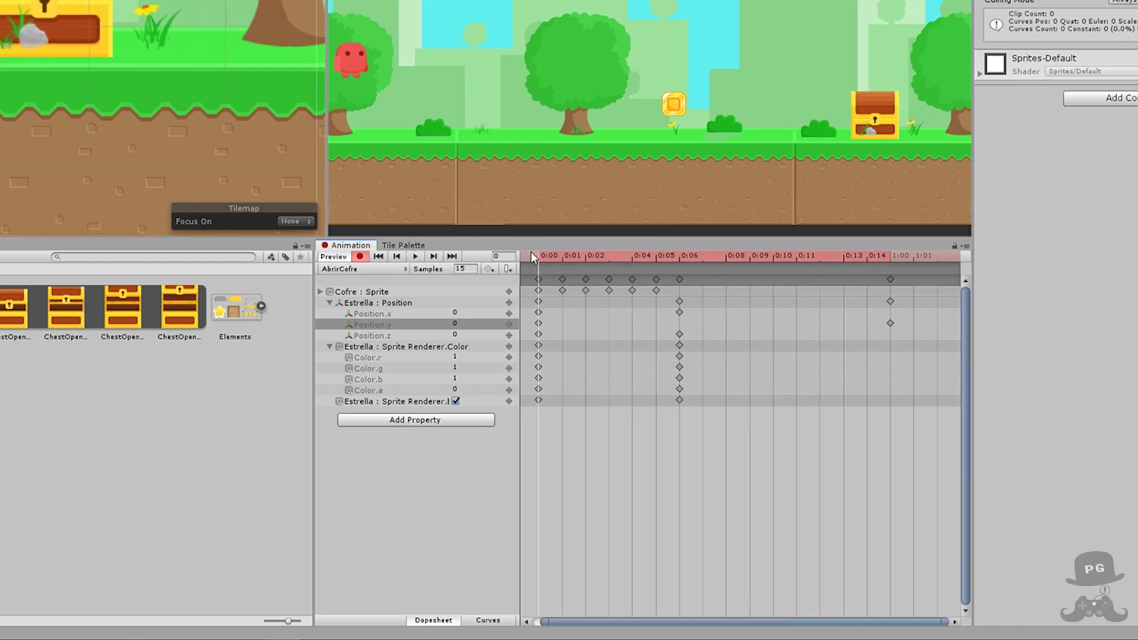
- Add an Estrella > Transform > Scale track to the clip
left_click(410, 419)
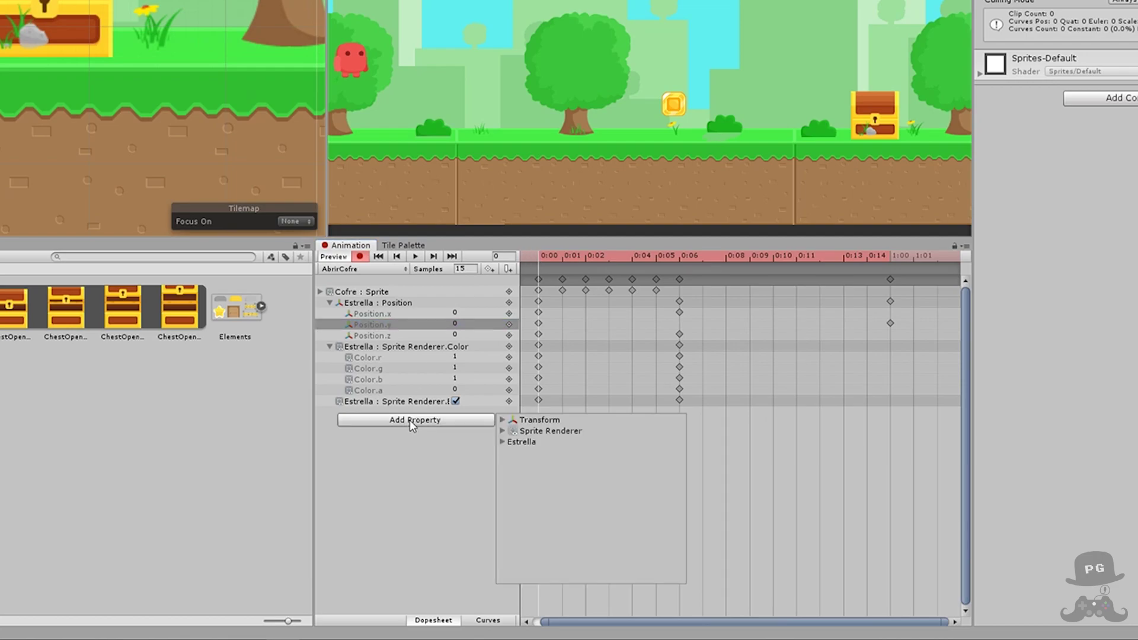
left_click(502, 419)
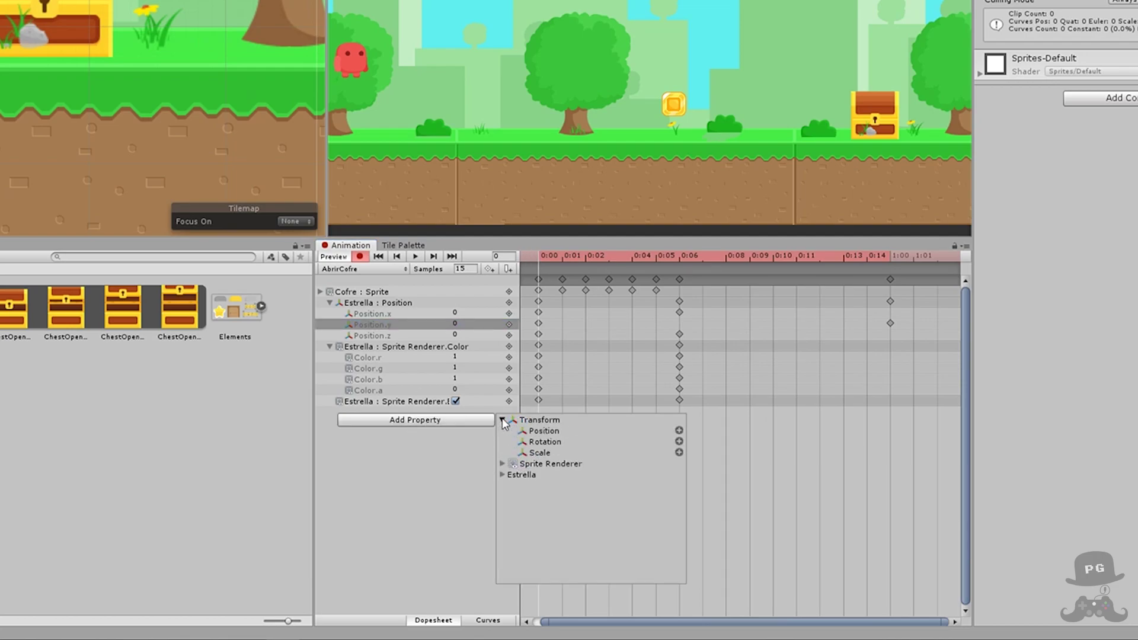
left_click(502, 420)
left_click(502, 442)
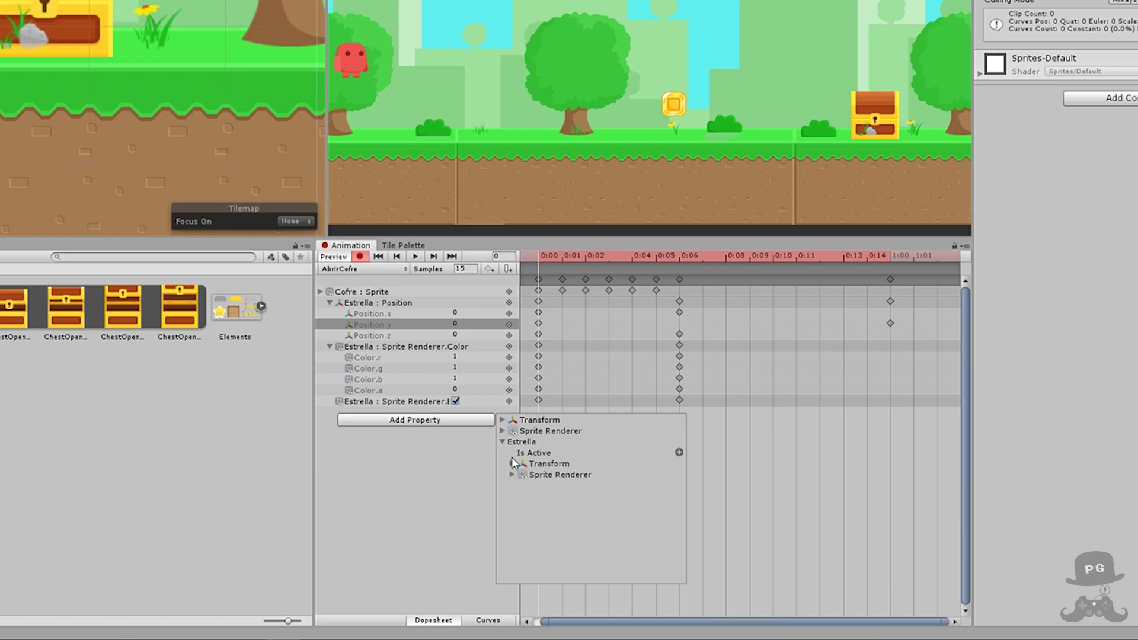
left_click(512, 464)
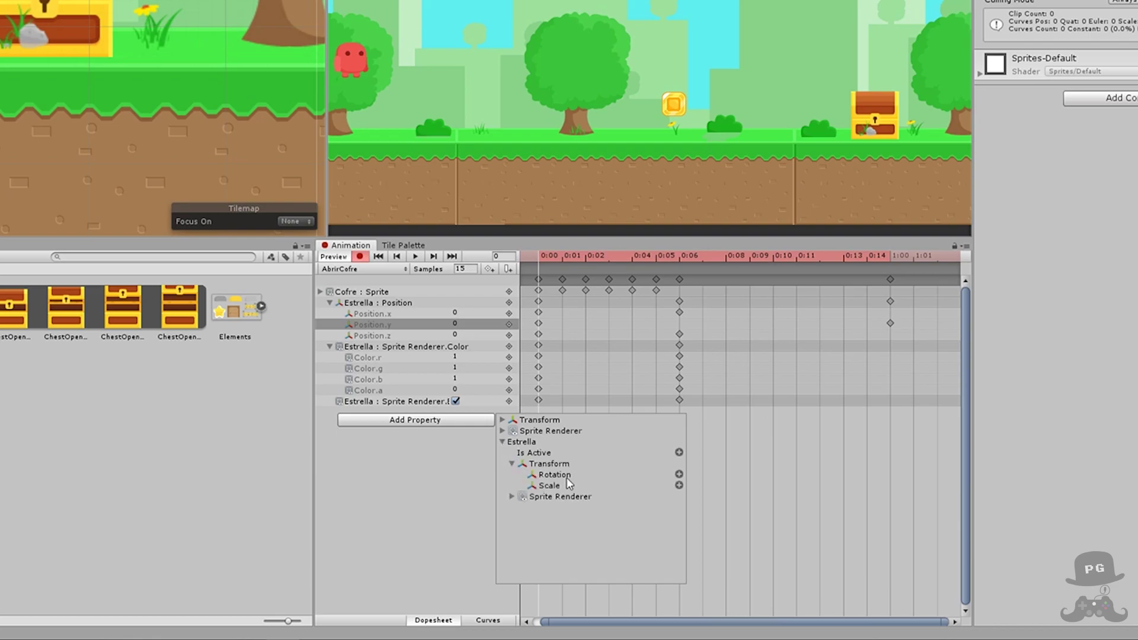
left_click(679, 485)
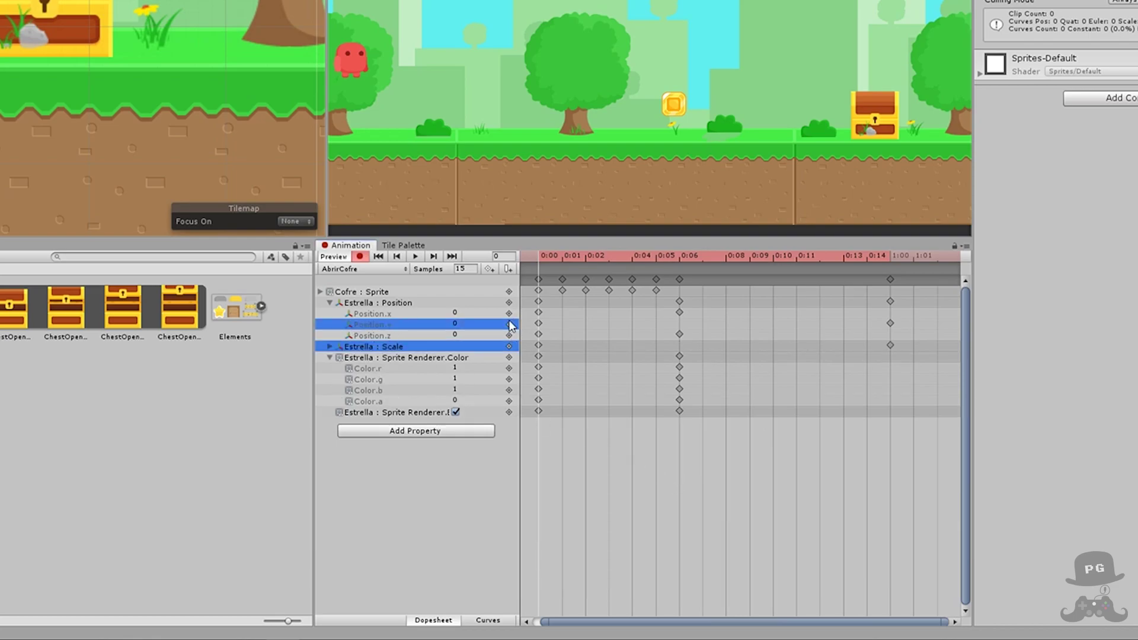
- Set the star's starting Scale x and y to 0 at 0:00
left_click(326, 347)
left_click(330, 347)
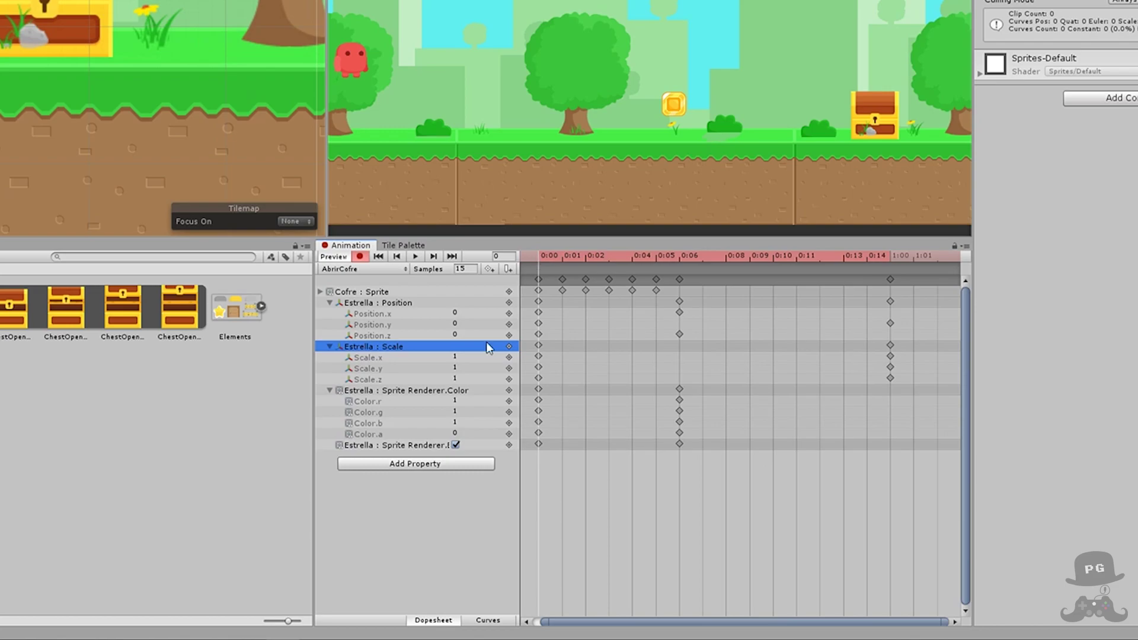
left_click(463, 357)
type("0")
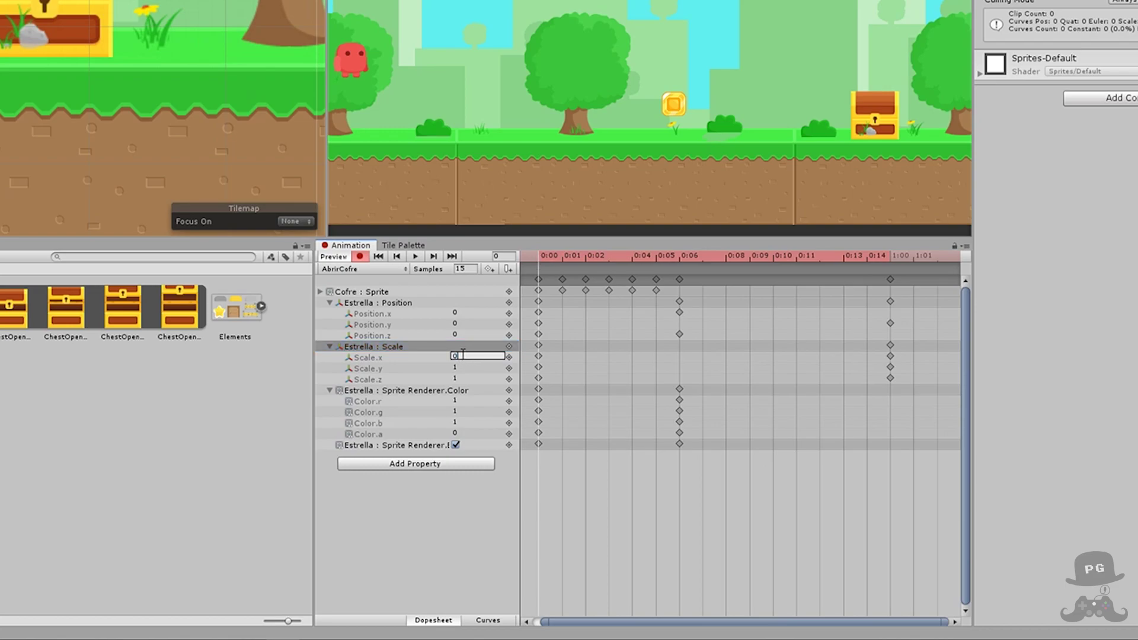
left_click(463, 367)
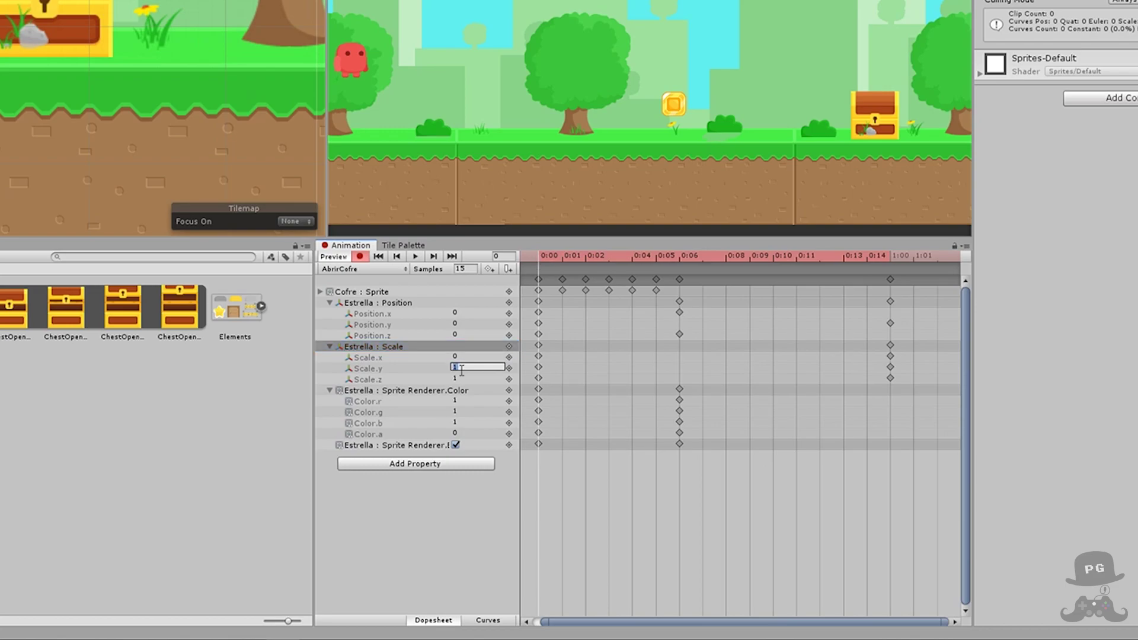
type("0")
left_click(538, 356)
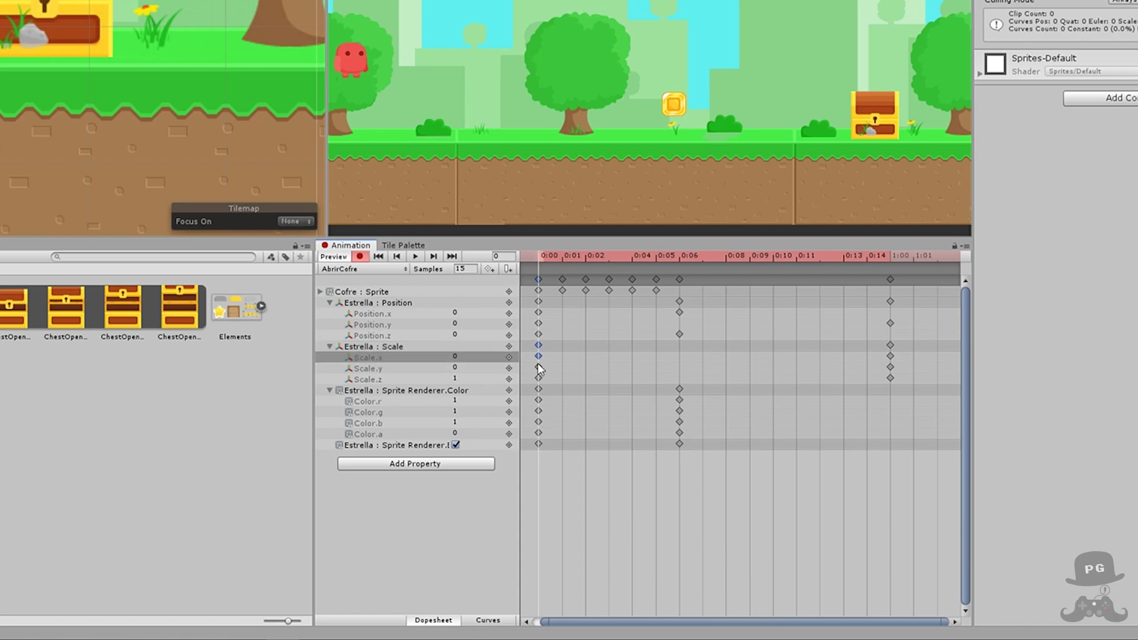
left_click(538, 367)
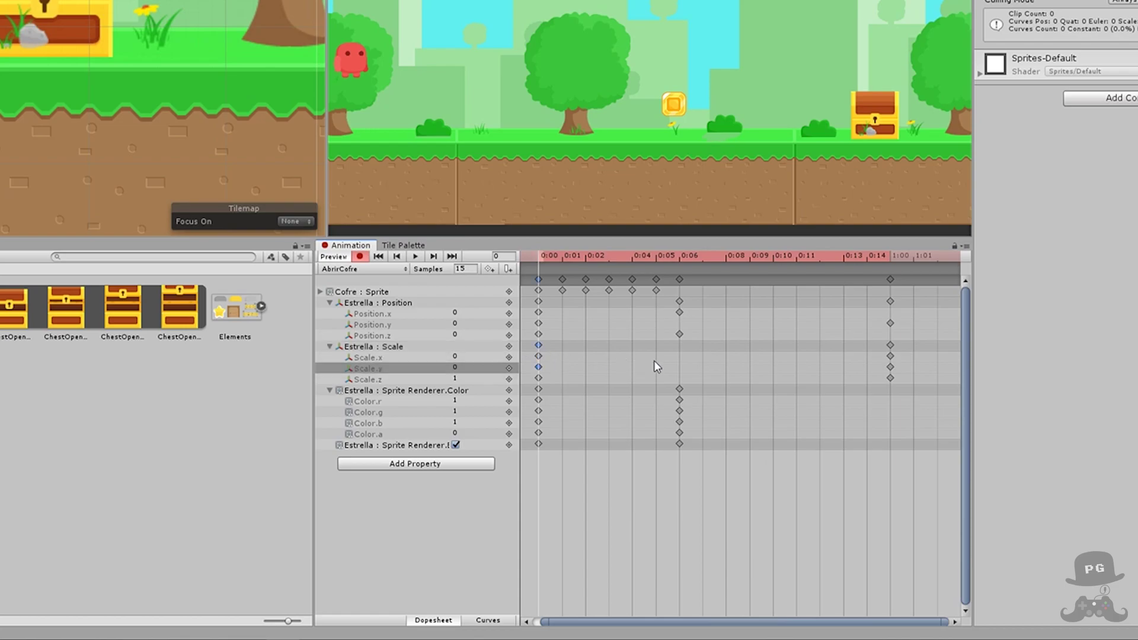
- Set the star's Scale.x to 1 at the 1:00 mark
left_click(890, 367)
left_click(890, 378)
left_click(890, 367)
left_click(889, 356)
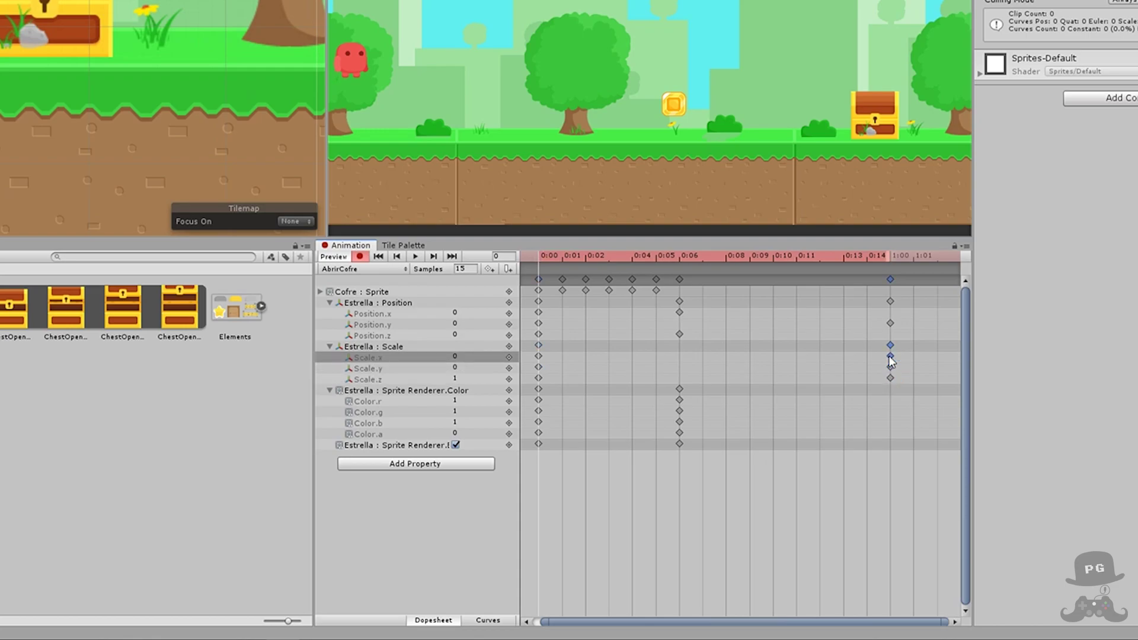
left_click(465, 356)
type("1")
- Re-enter Scale 1 at the end frame and scrub to preview the star growing
mouse_move(589, 255)
left_mouse_down()
mouse_move(802, 254)
mouse_move(659, 255)
mouse_move(537, 272)
left_mouse_up()
left_click_drag(542, 258, 889, 258)
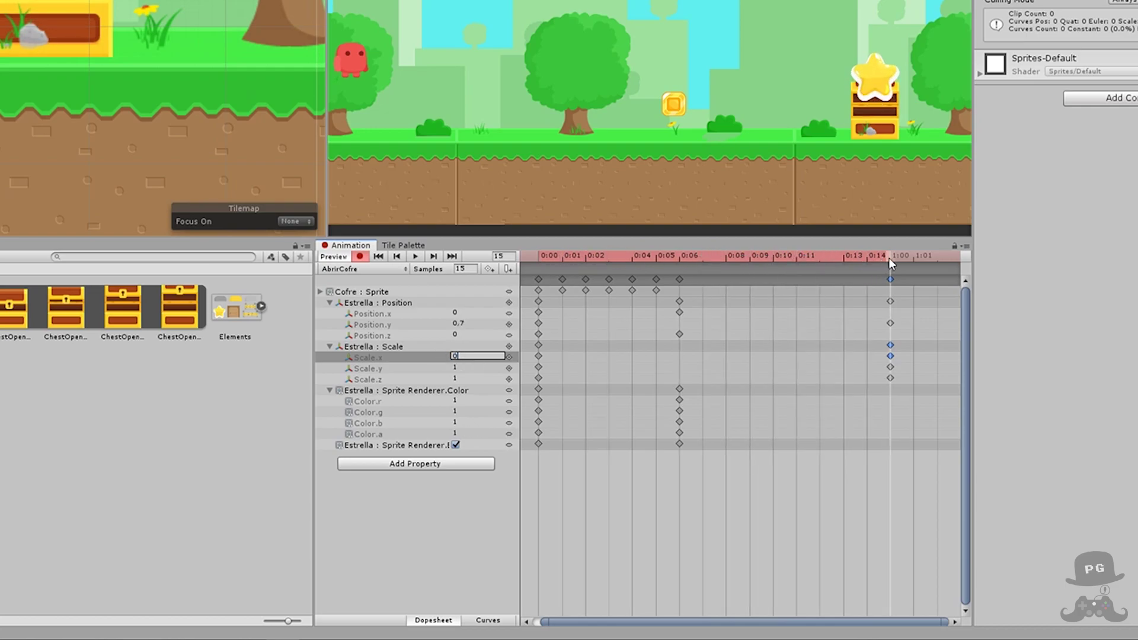
left_click(467, 357)
type("1")
left_click_drag(610, 260, 531, 267)
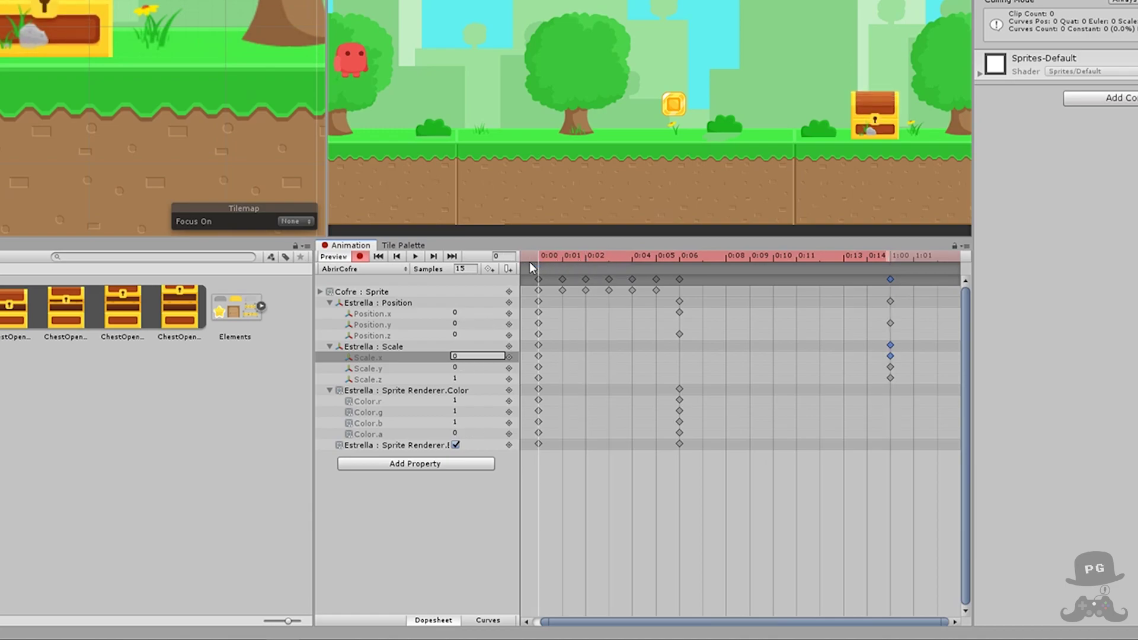
left_click_drag(531, 263, 890, 304)
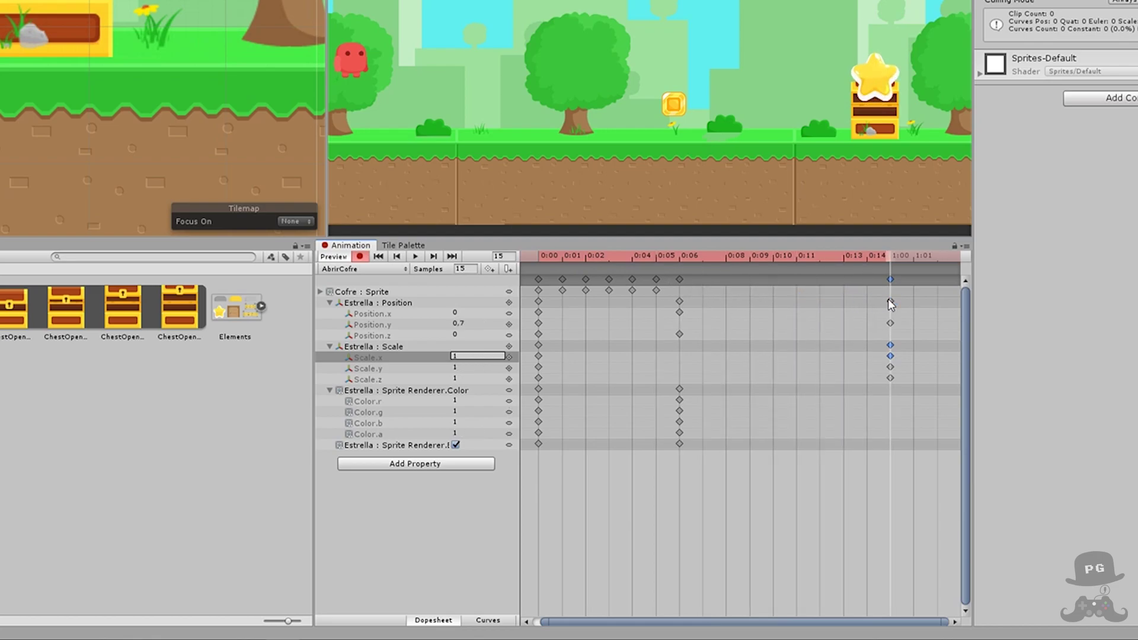
left_click_drag(613, 265, 893, 273)
- Delete the star's Color.a keyframe at 0:06
left_click(681, 258)
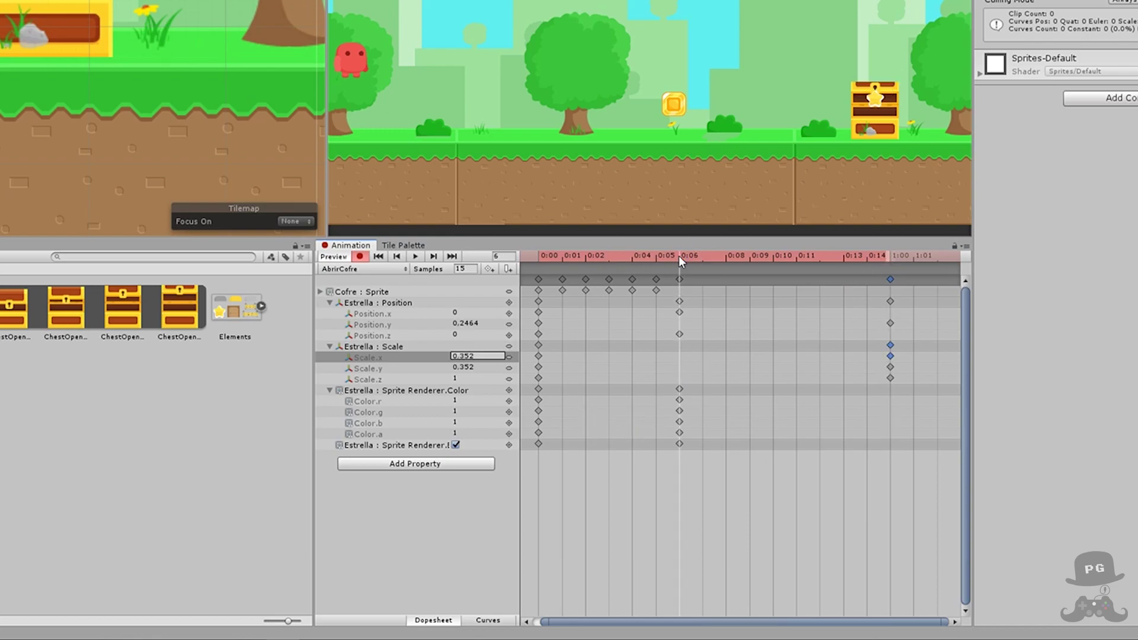
left_click_drag(681, 259, 679, 261)
left_click(680, 432)
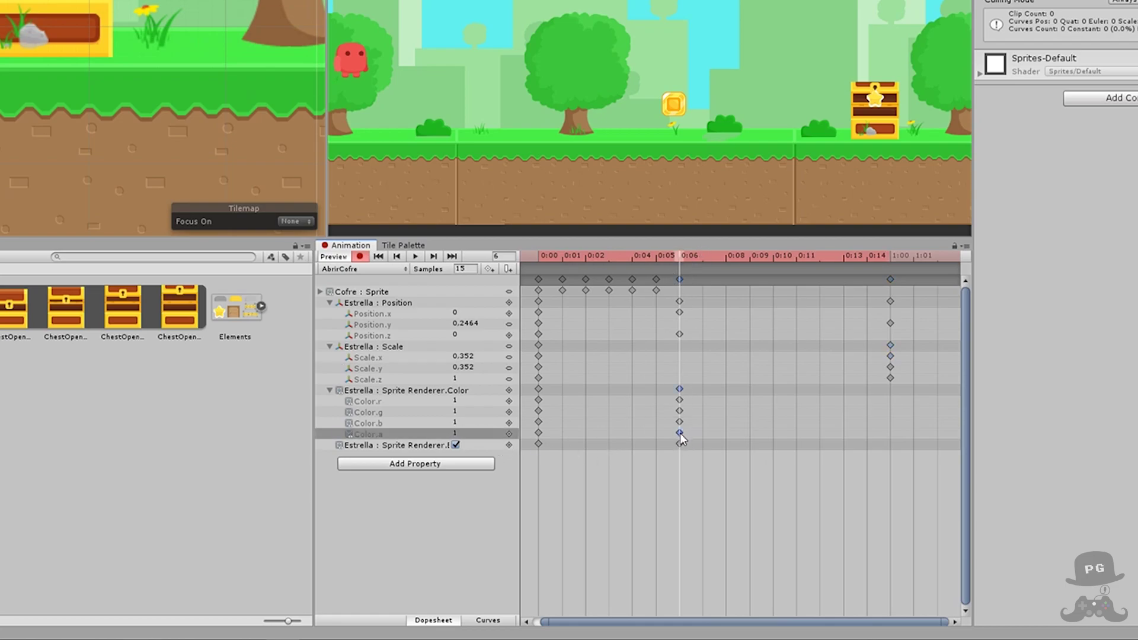
right_click(680, 433)
left_click(712, 458)
- Set the star's alpha to 1 at 1:00 and preview the fade-in
left_click_drag(682, 257, 893, 264)
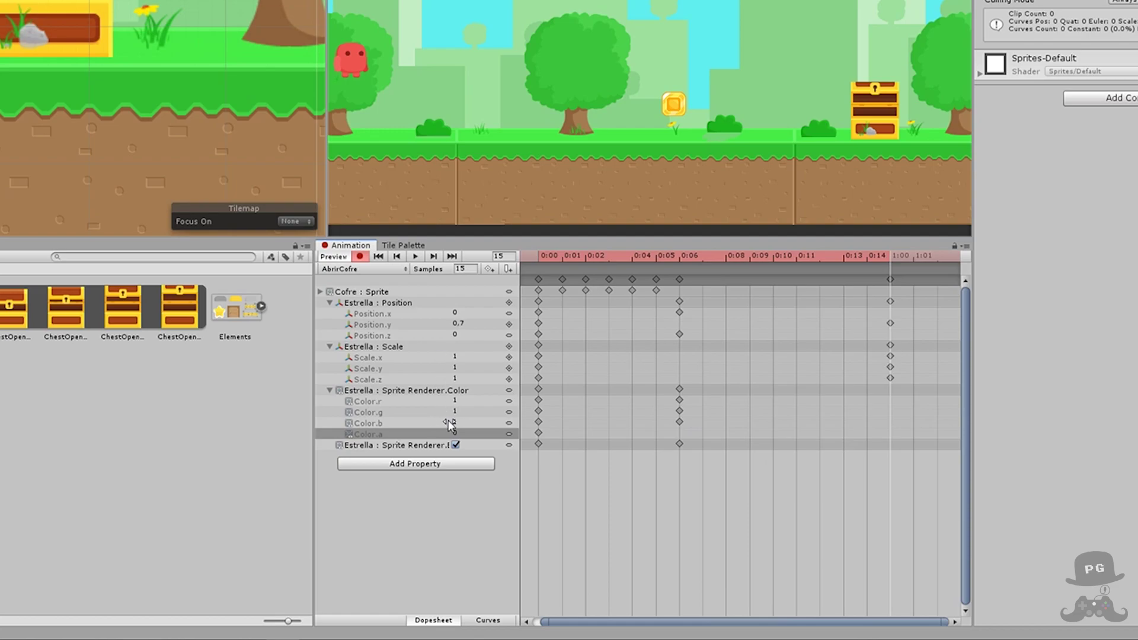
left_click(458, 436)
type("1")
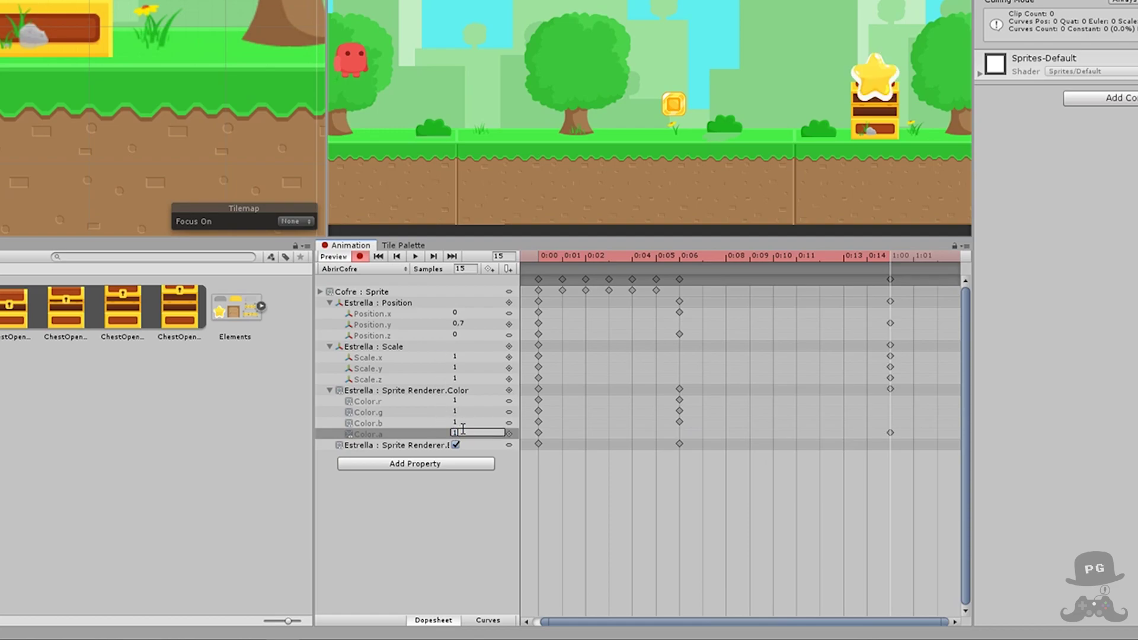
left_click_drag(542, 261, 887, 268)
- Turn off recording and delete the 0:06 Sprite Renderer enabled keyframe
left_click(360, 259)
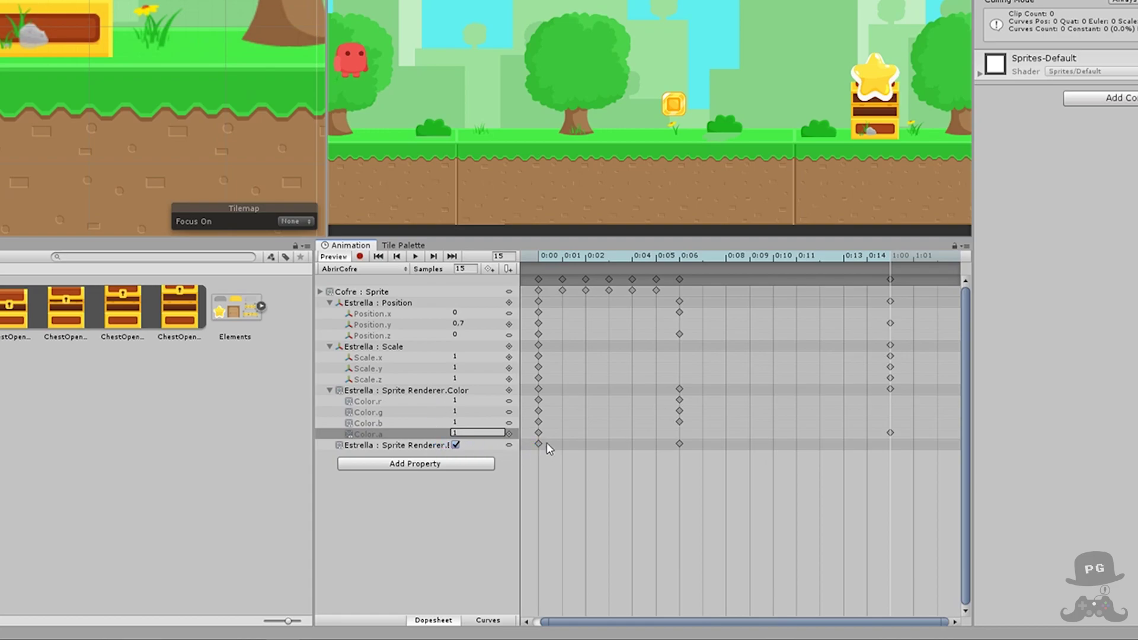
left_click(680, 443)
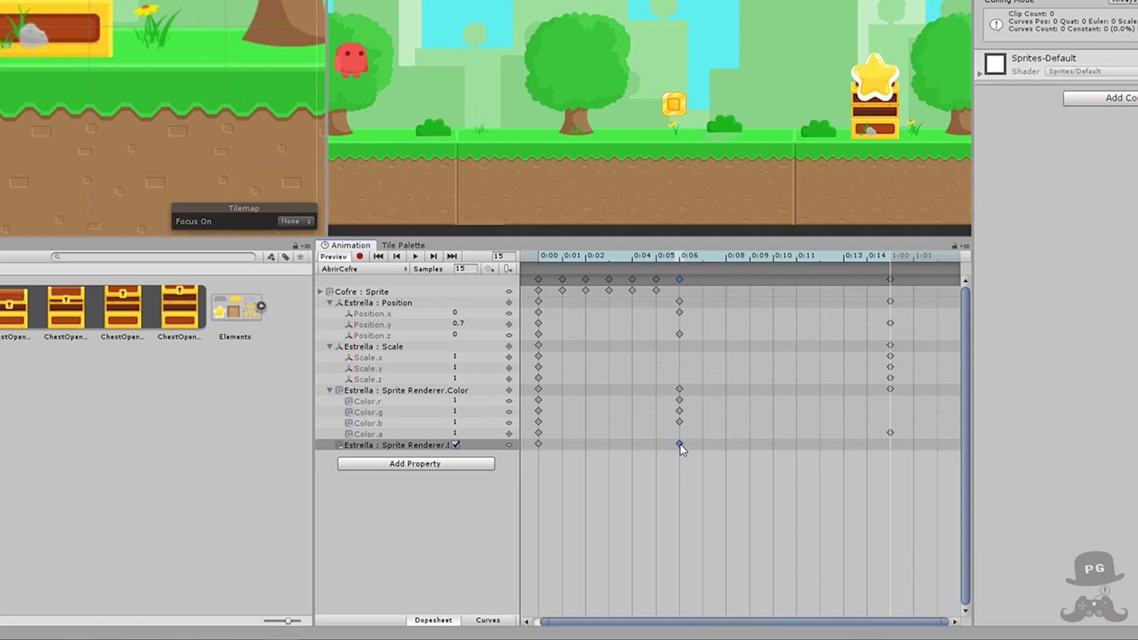
right_click(681, 443)
left_click(716, 468)
mouse_move(539, 255)
left_mouse_down()
mouse_move(891, 266)
mouse_move(541, 260)
left_mouse_up()
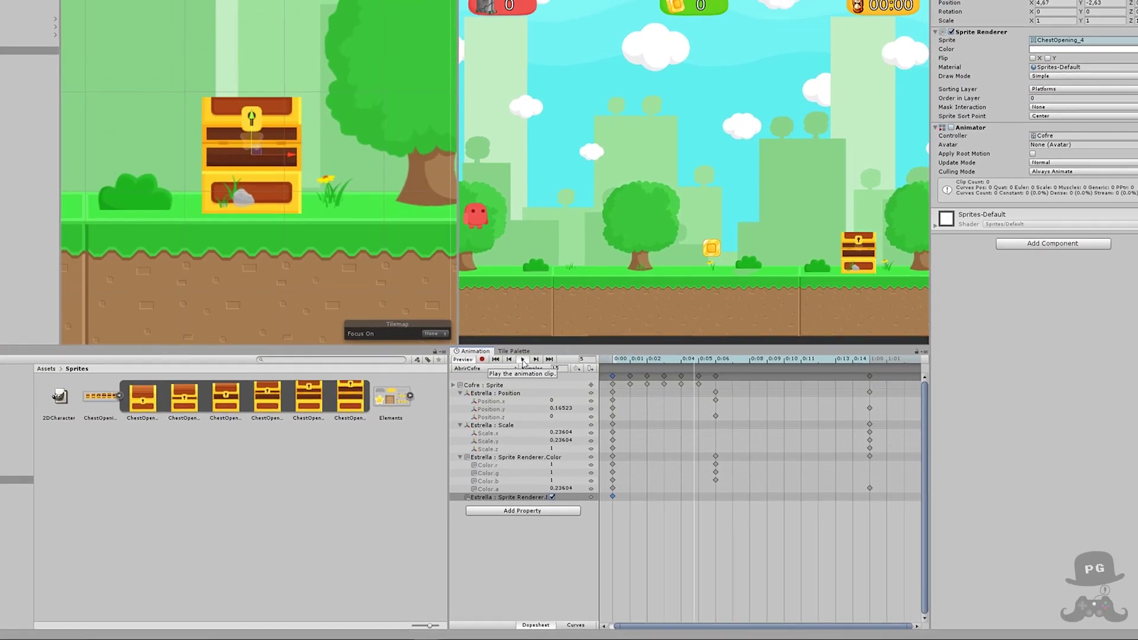
- Preview the animation, then enable the chest's Animator component
left_click(506, 344)
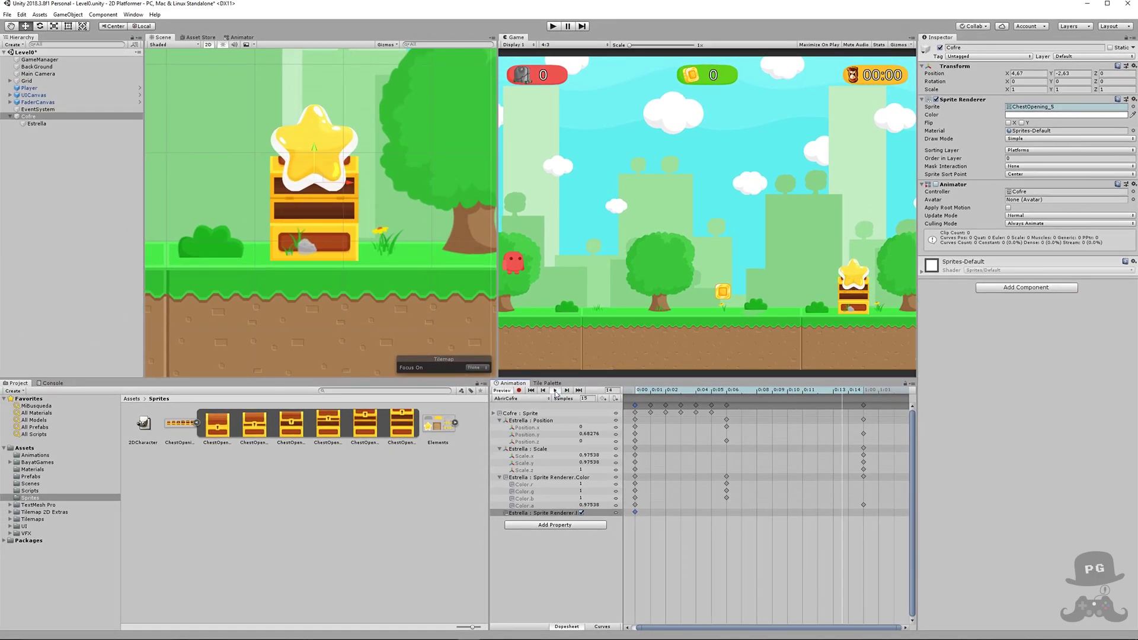
left_click(555, 392)
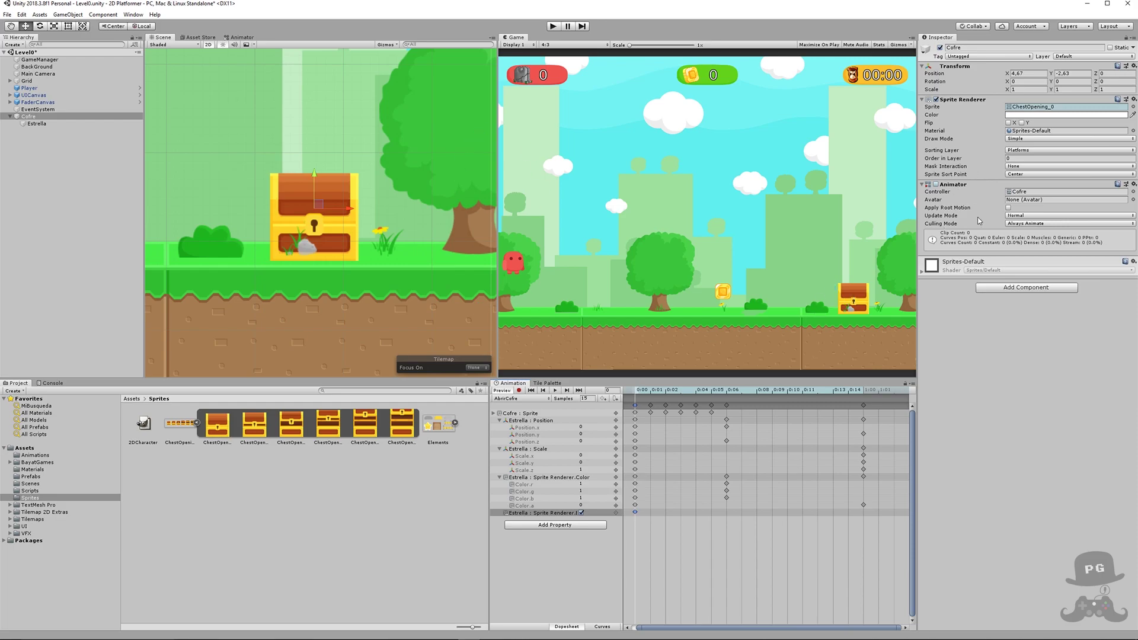
left_click(936, 184)
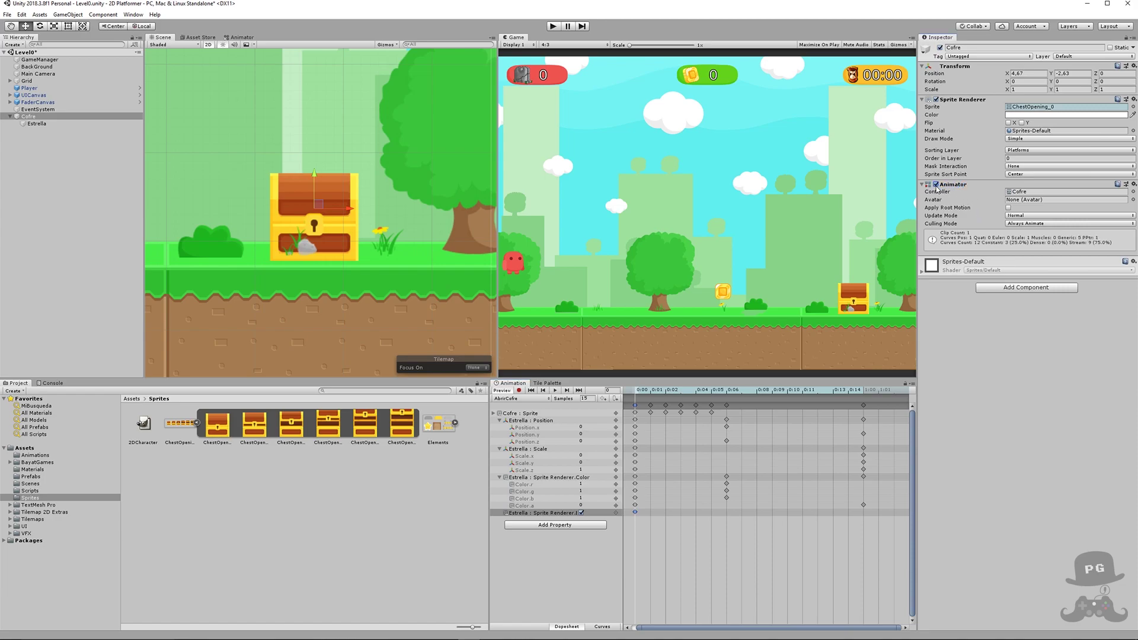
- Add the Cofre script component to the chest and open Cofre.cs in Visual Studio
left_click(1030, 289)
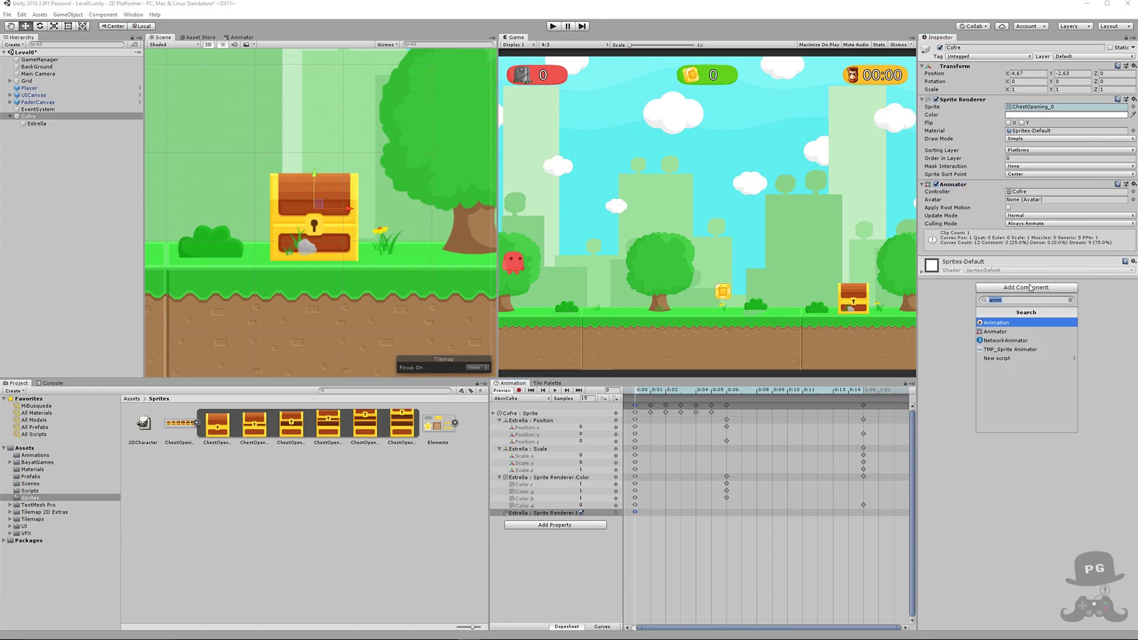
type("cof")
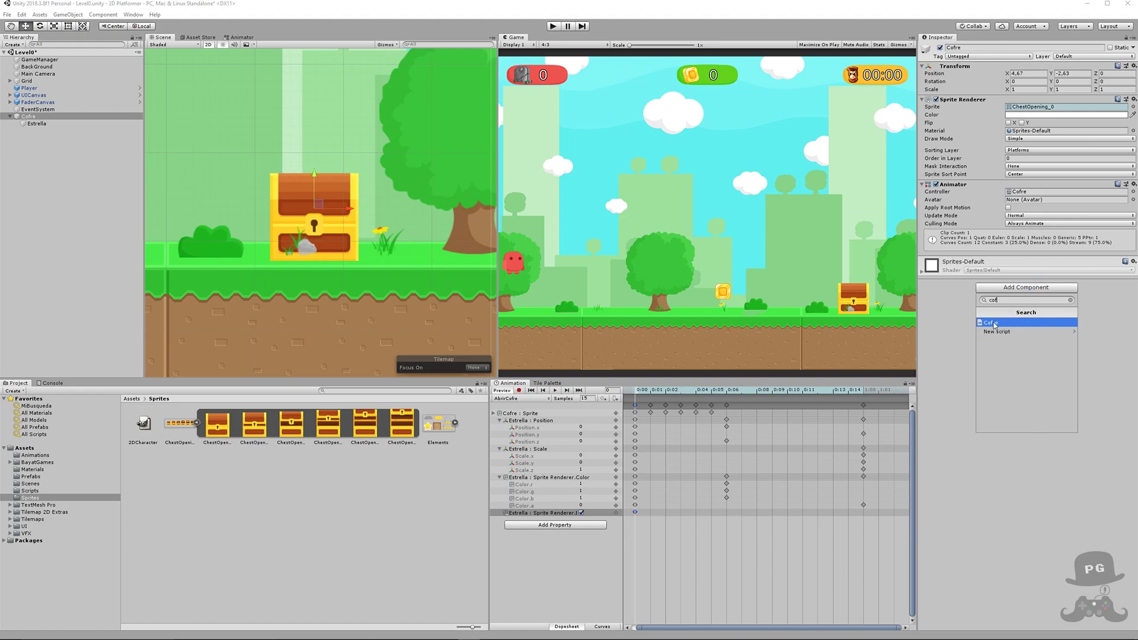
left_click(991, 323)
left_click(1019, 267)
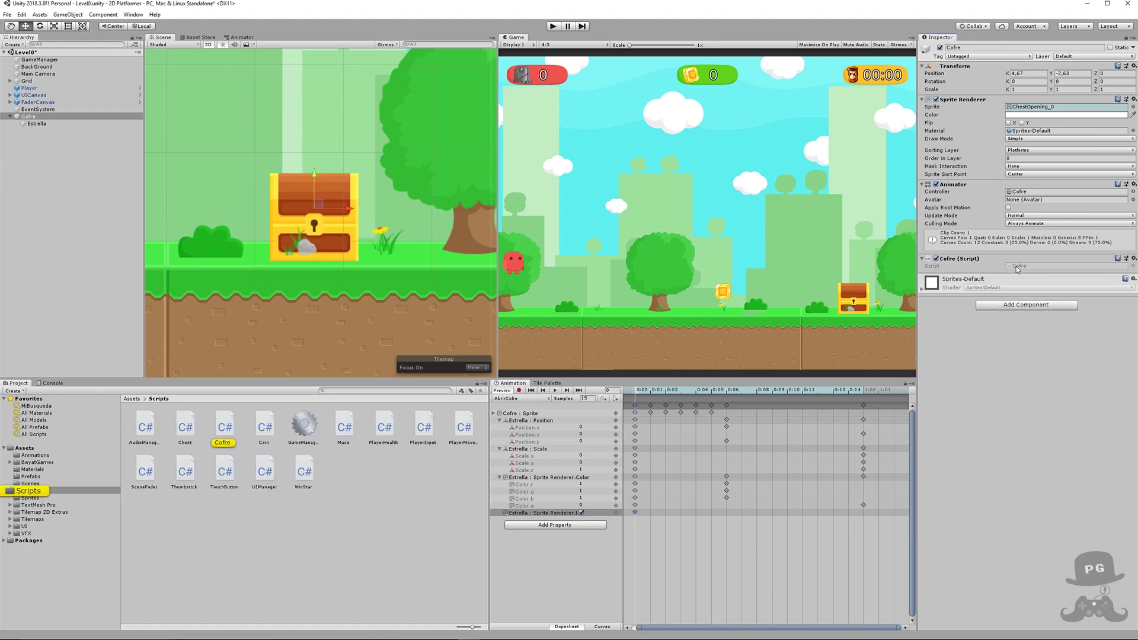
double_click(1019, 268)
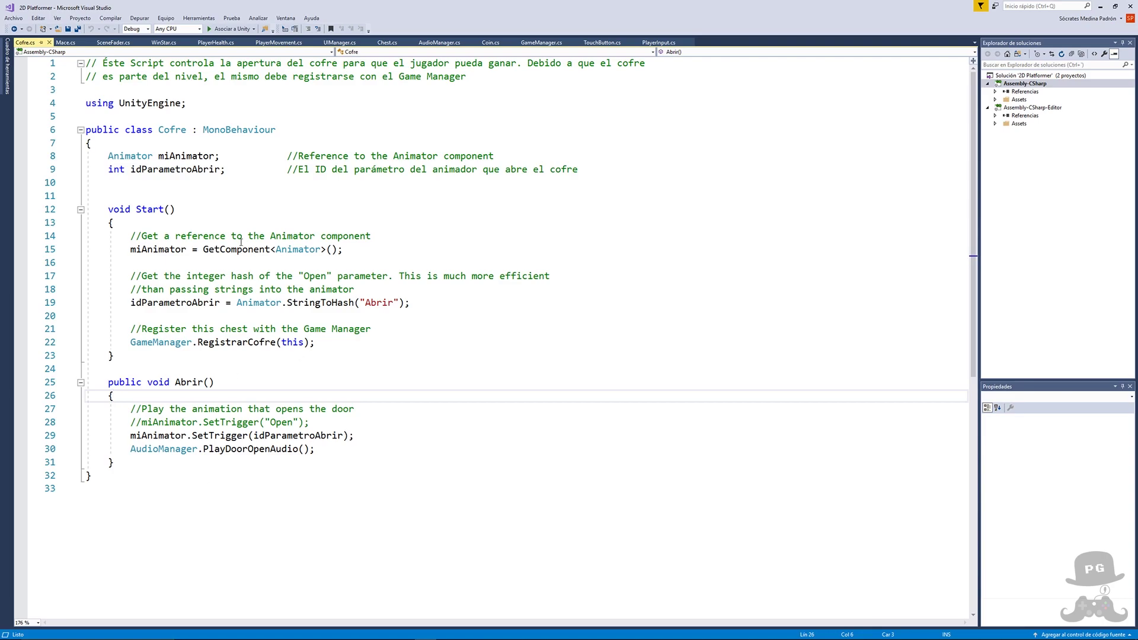
- Review the miAnimator and idParametroAbrir field declarations on lines 8-9
left_click(197, 196)
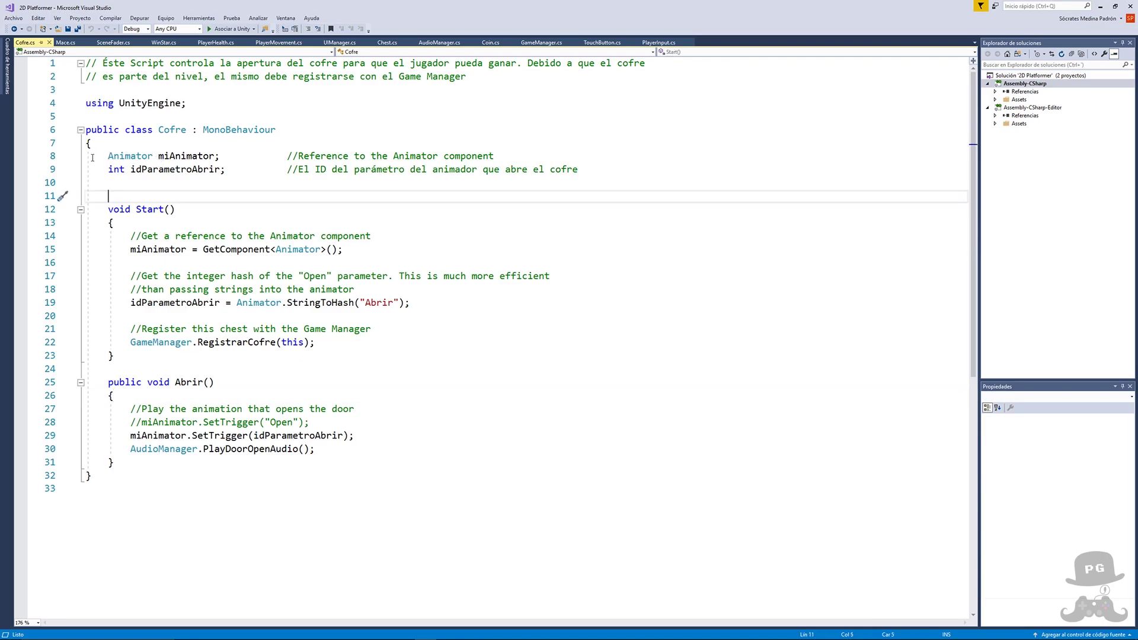
left_click_drag(88, 156, 243, 156)
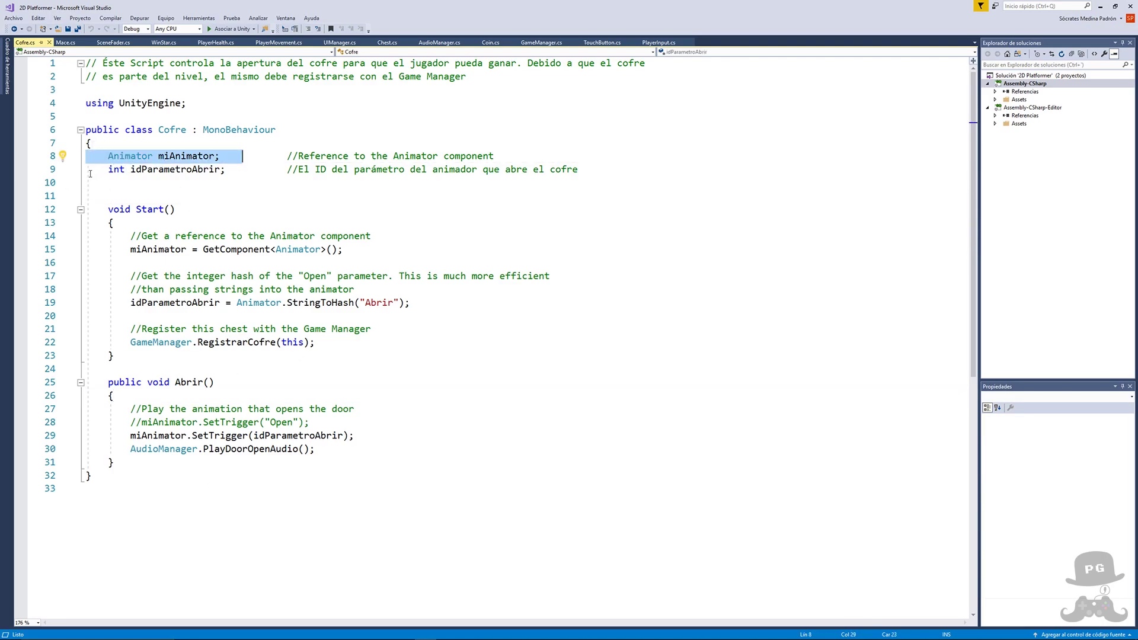
left_click(90, 172)
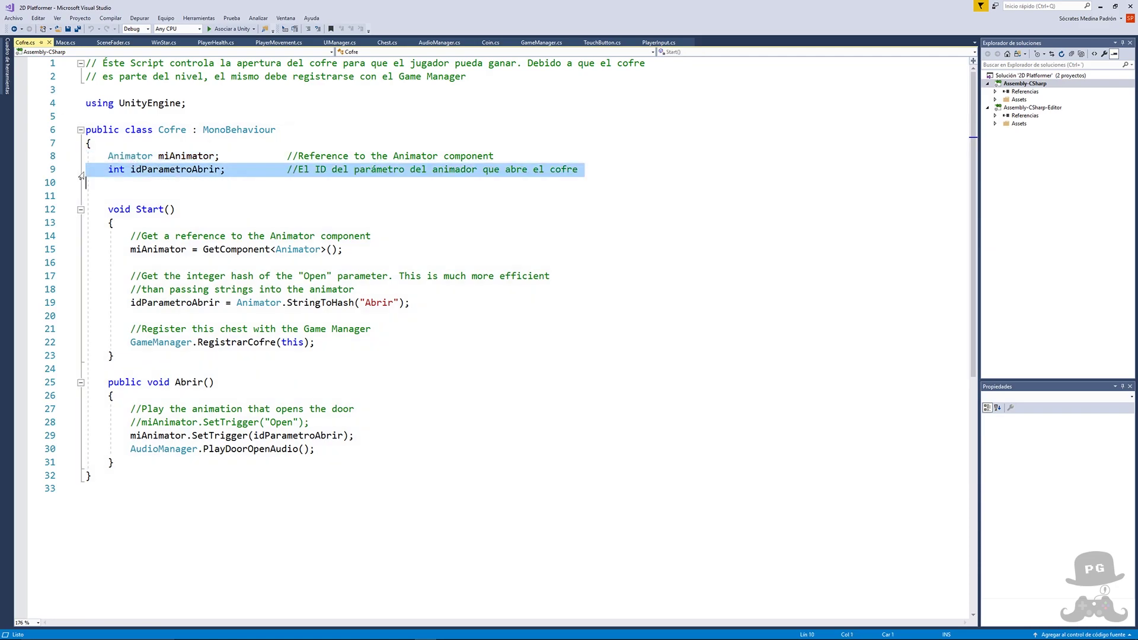
left_click(186, 171)
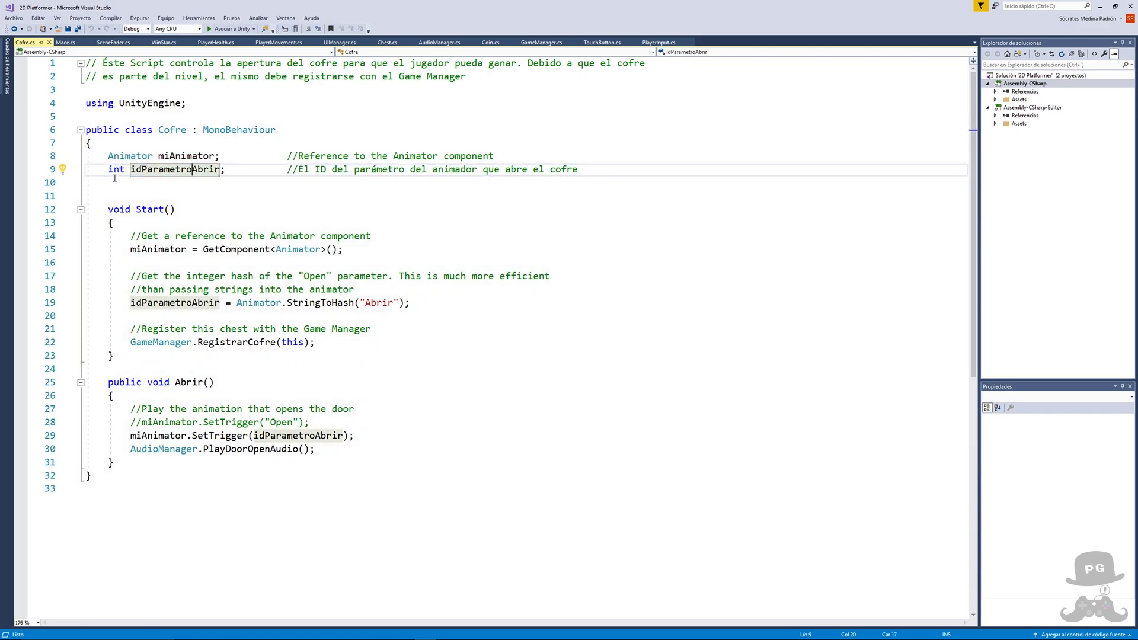
left_click_drag(125, 170, 108, 171)
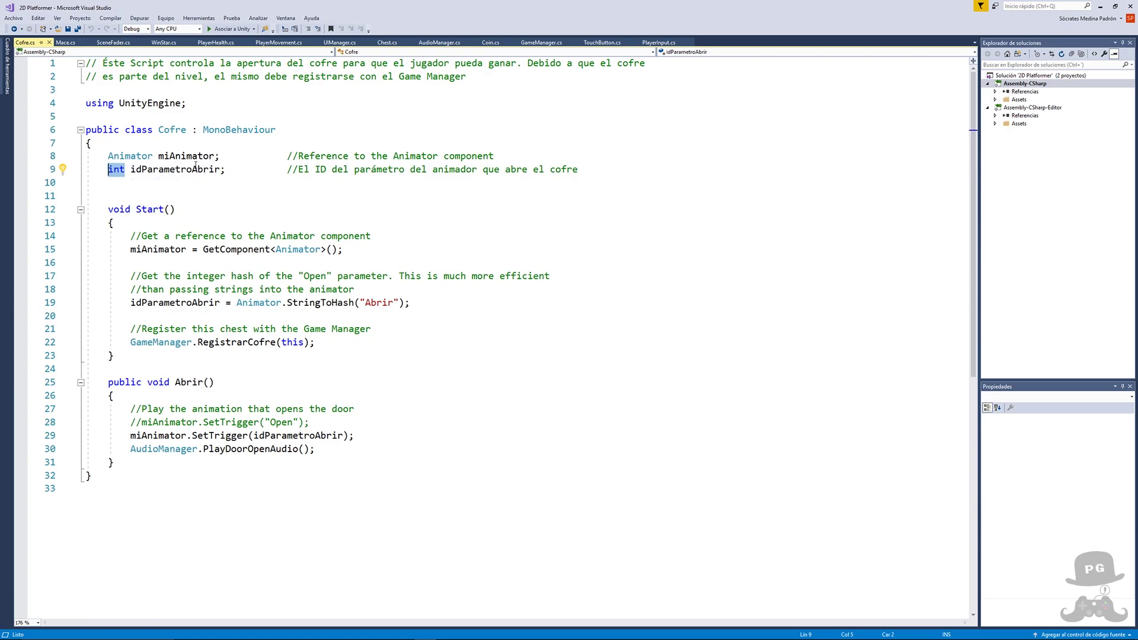
left_click(110, 172)
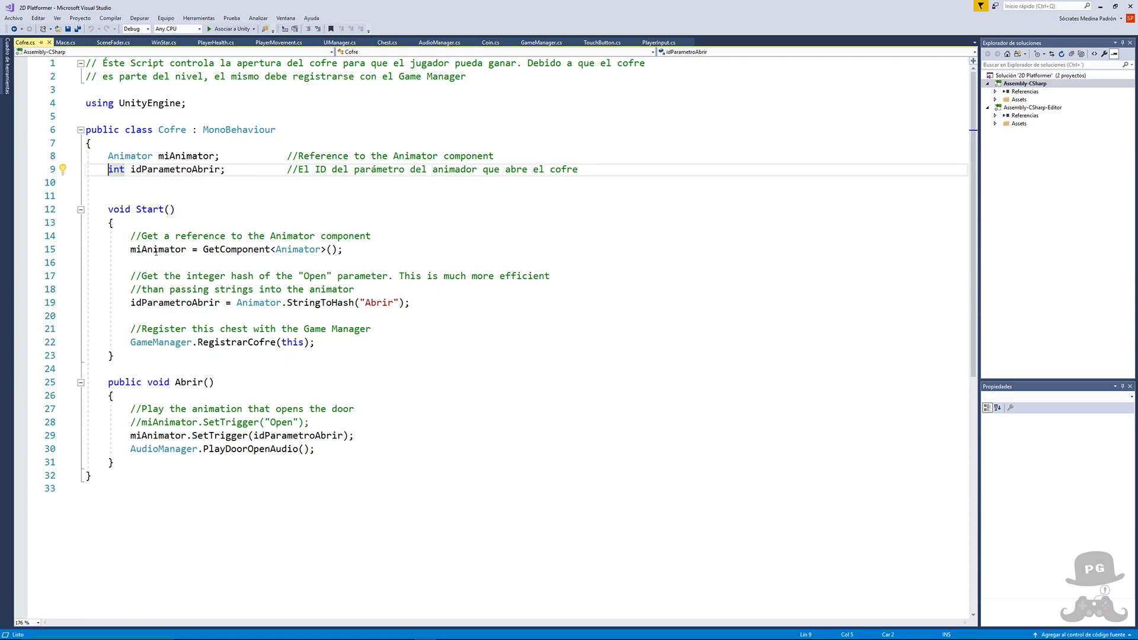
- Highlight the Animator.StringToHash("Abrir") statement on line 19, then return to Unity
left_click_drag(237, 303, 288, 305)
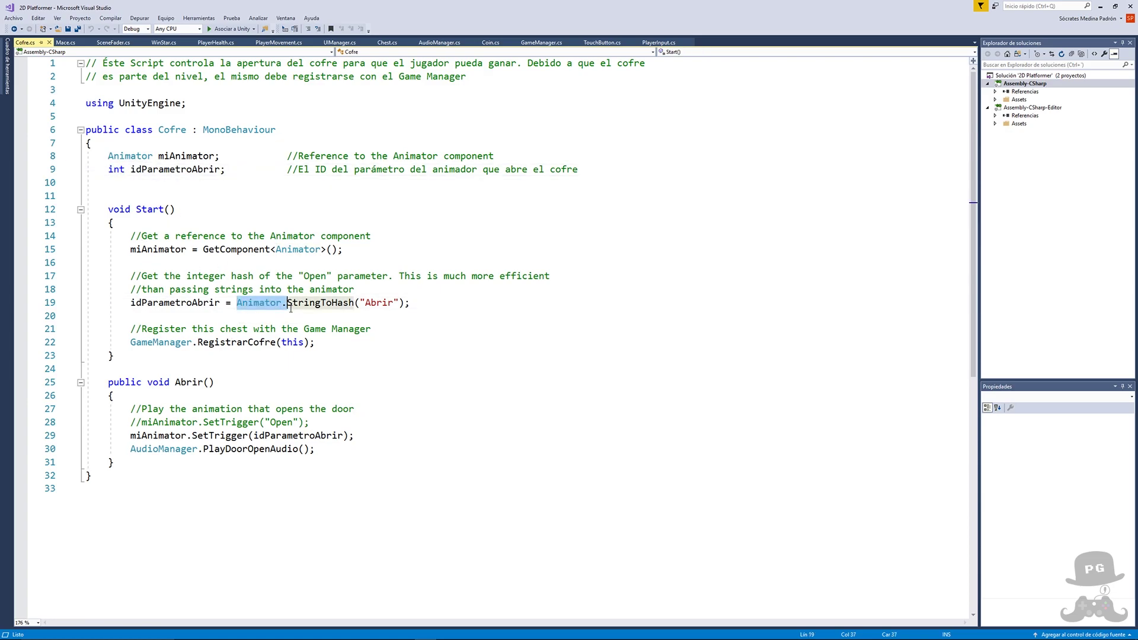
left_click(291, 305)
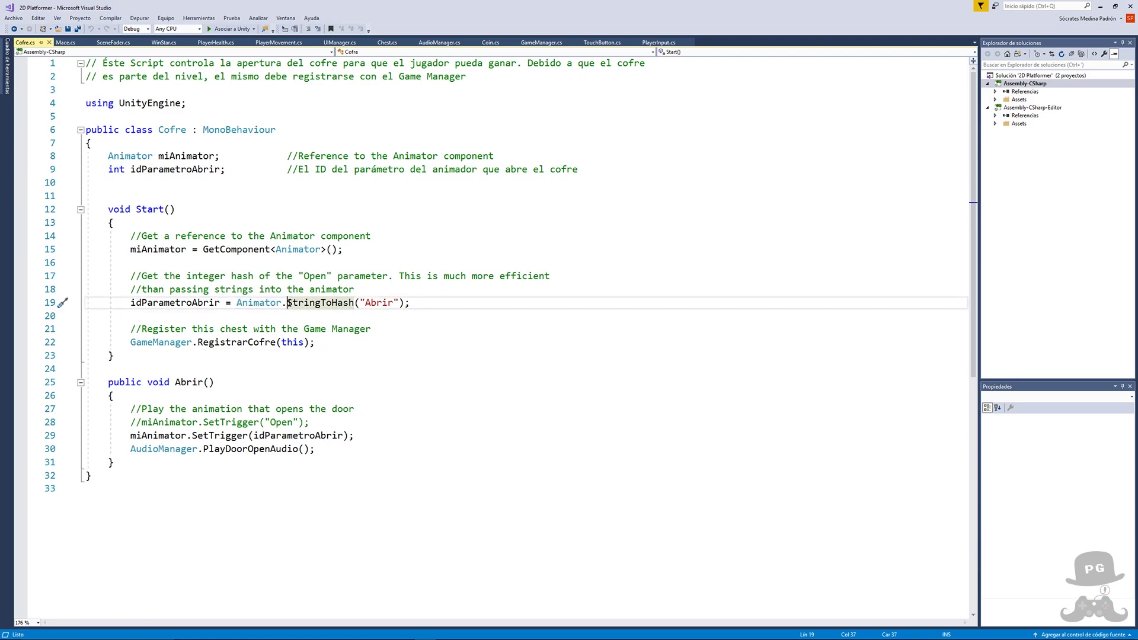
double_click(320, 303)
double_click(374, 304)
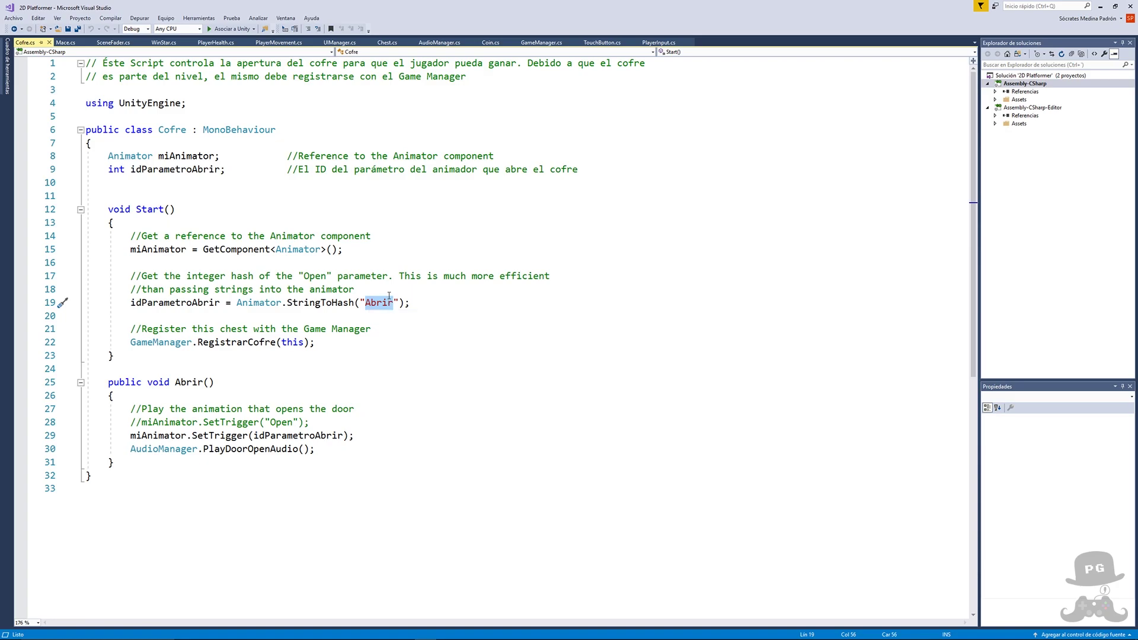
left_click(416, 306)
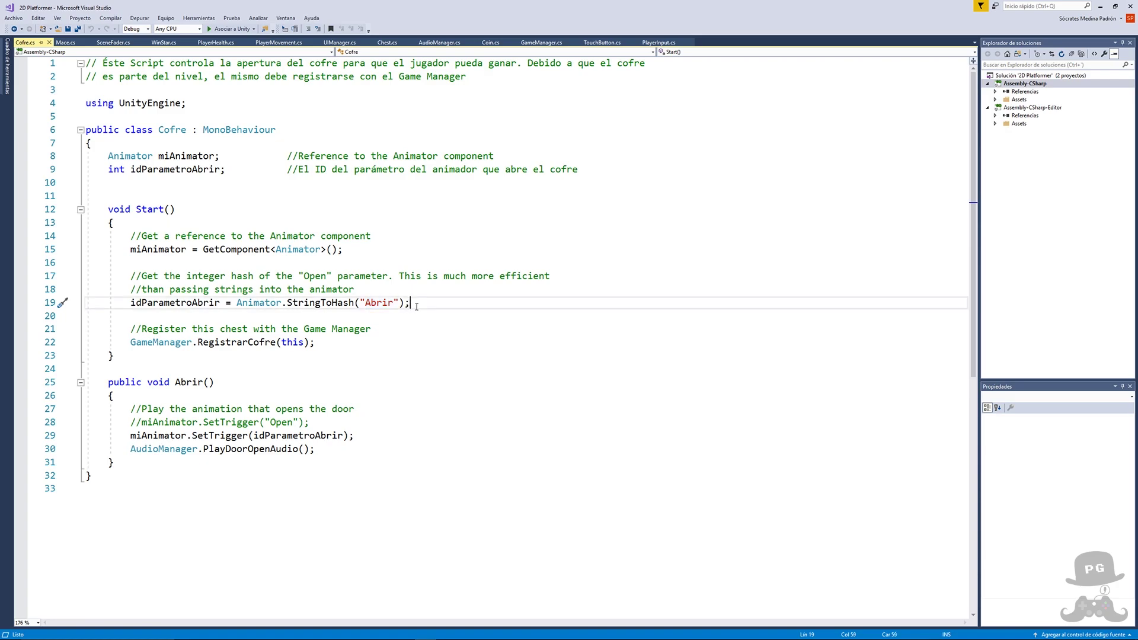
left_click_drag(417, 306, 132, 307)
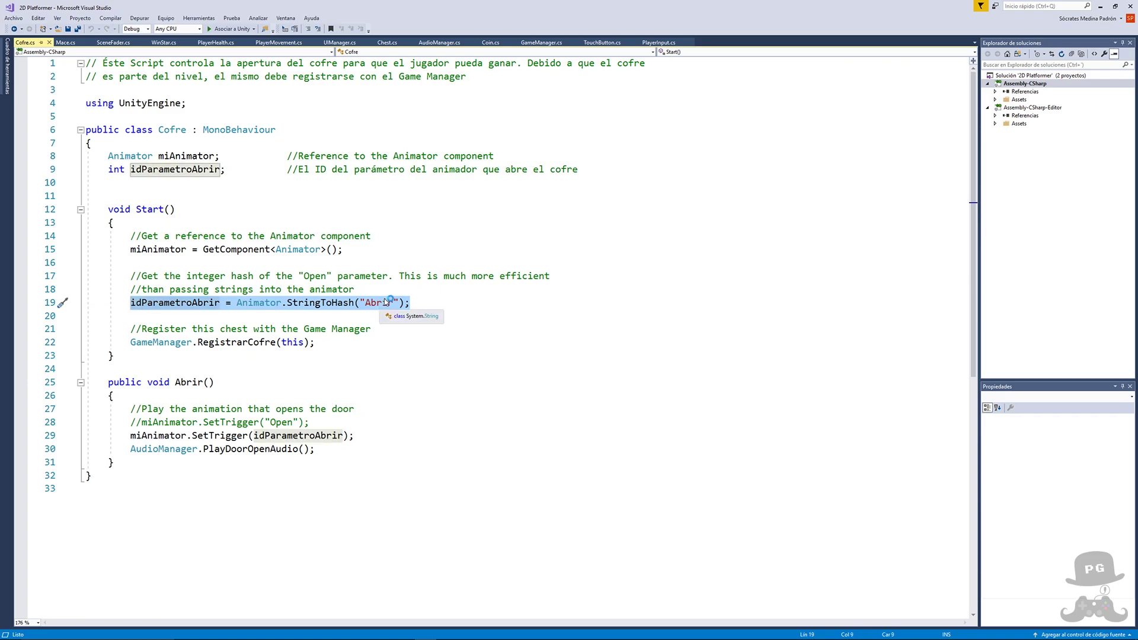
key("alt+Tab")
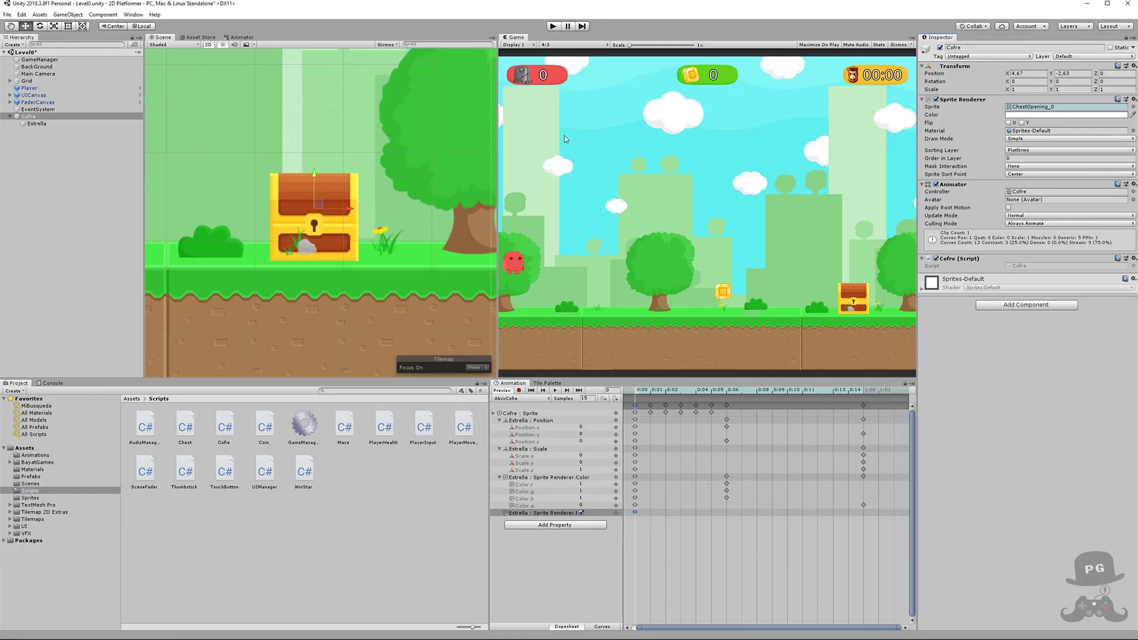
- Test play to watch the chest open and release the star, then view the Animator graph
left_click(552, 27)
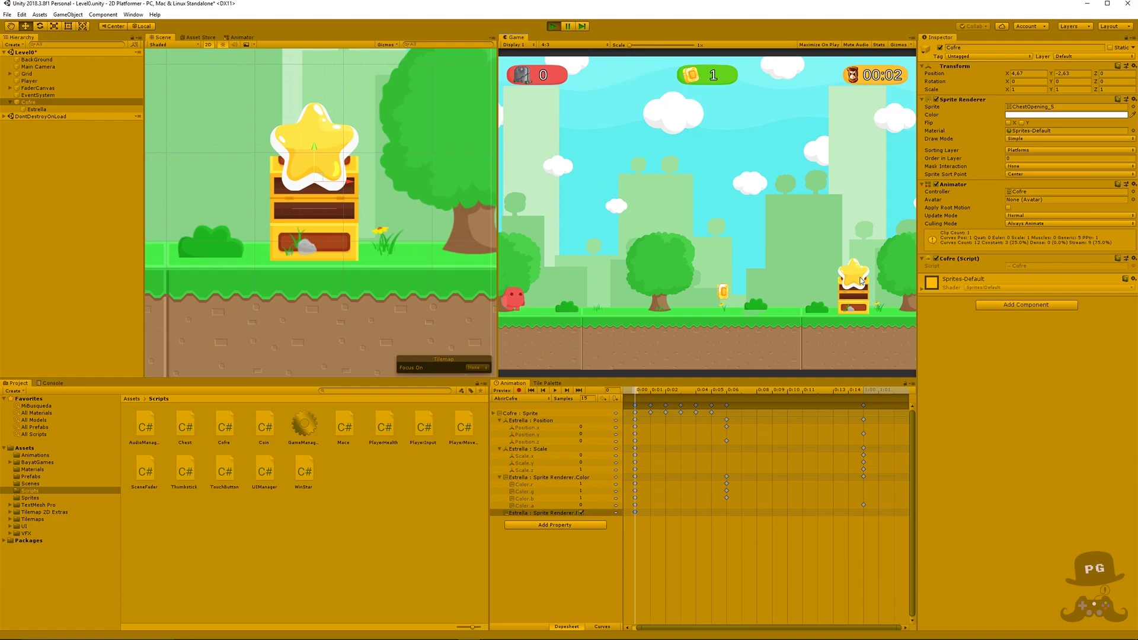
left_click(553, 27)
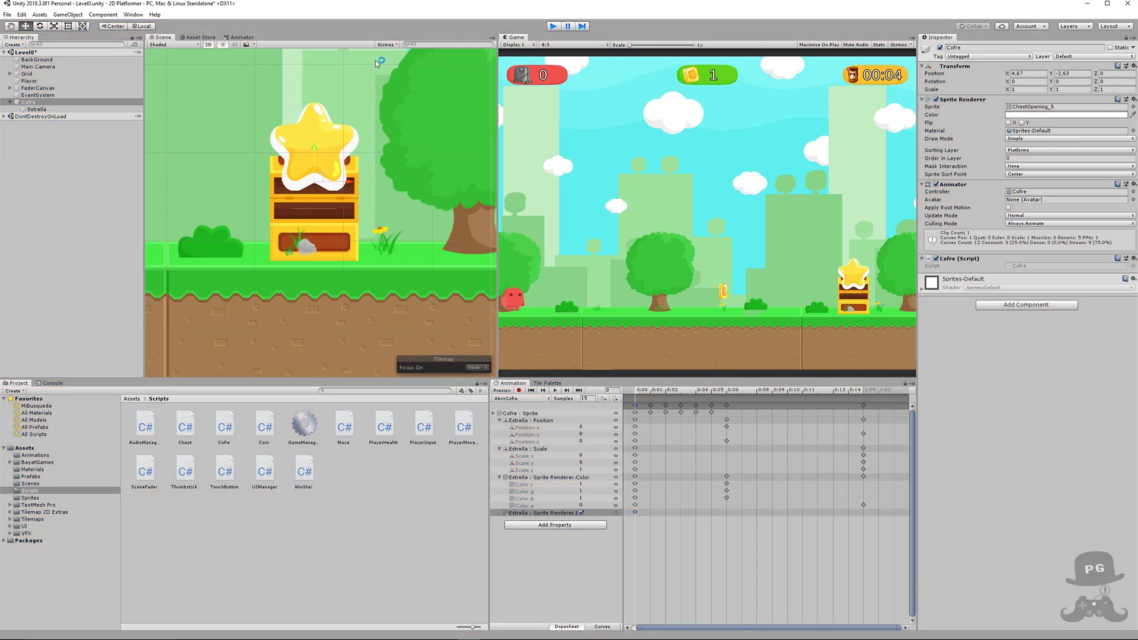
left_click(242, 39)
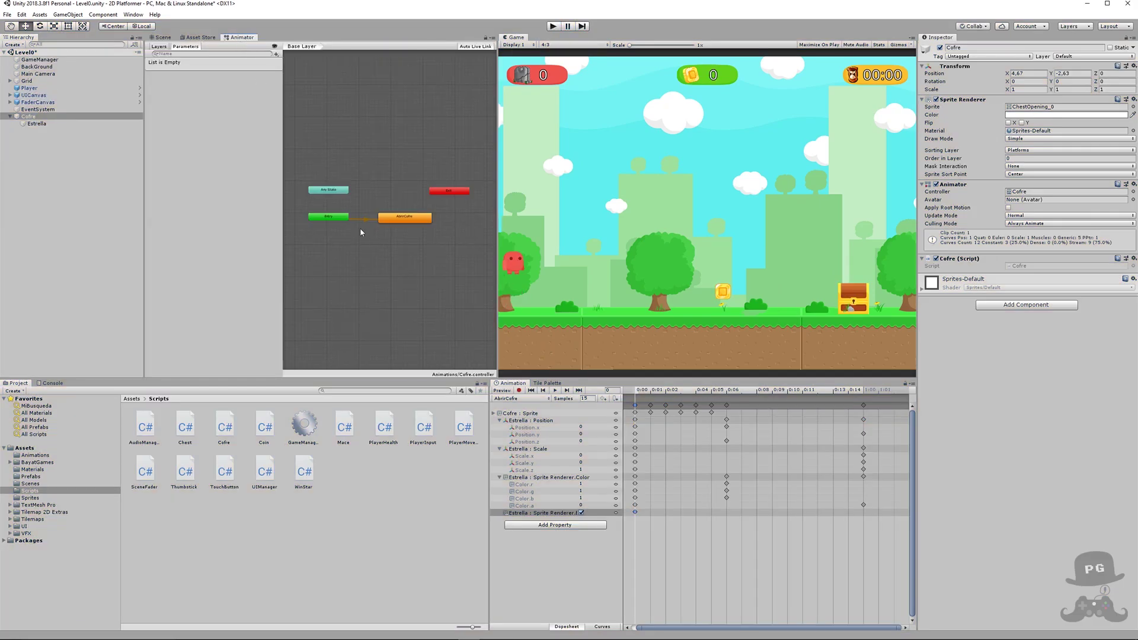
- Add a new empty state above AbrirCofre in the Cofre controller and name it Idle
left_click(332, 221)
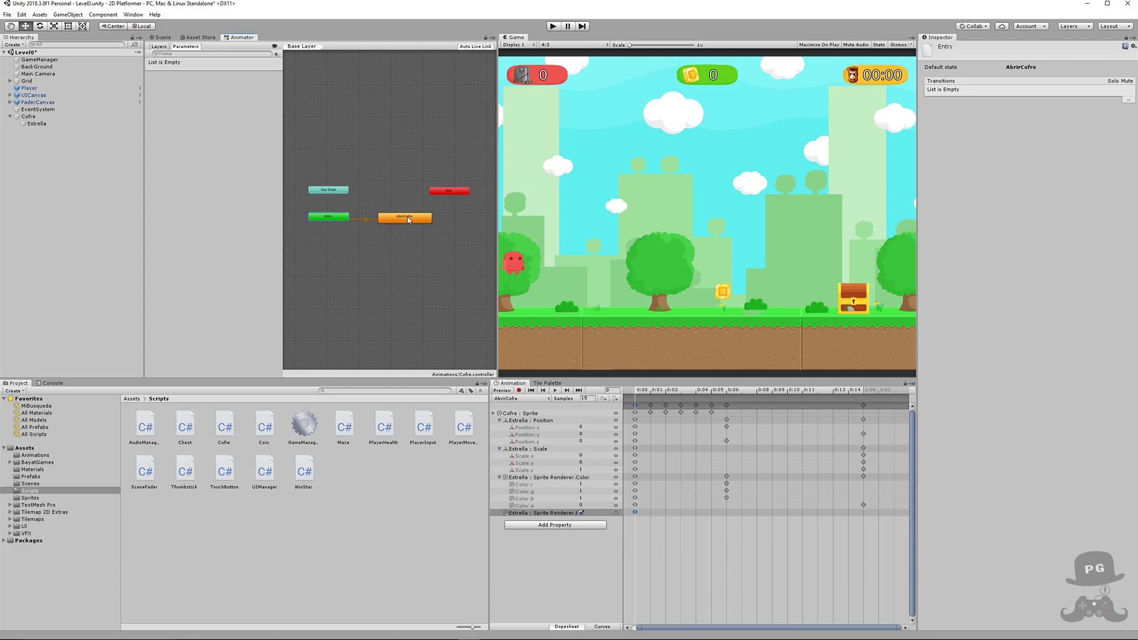
left_click_drag(409, 220, 395, 249)
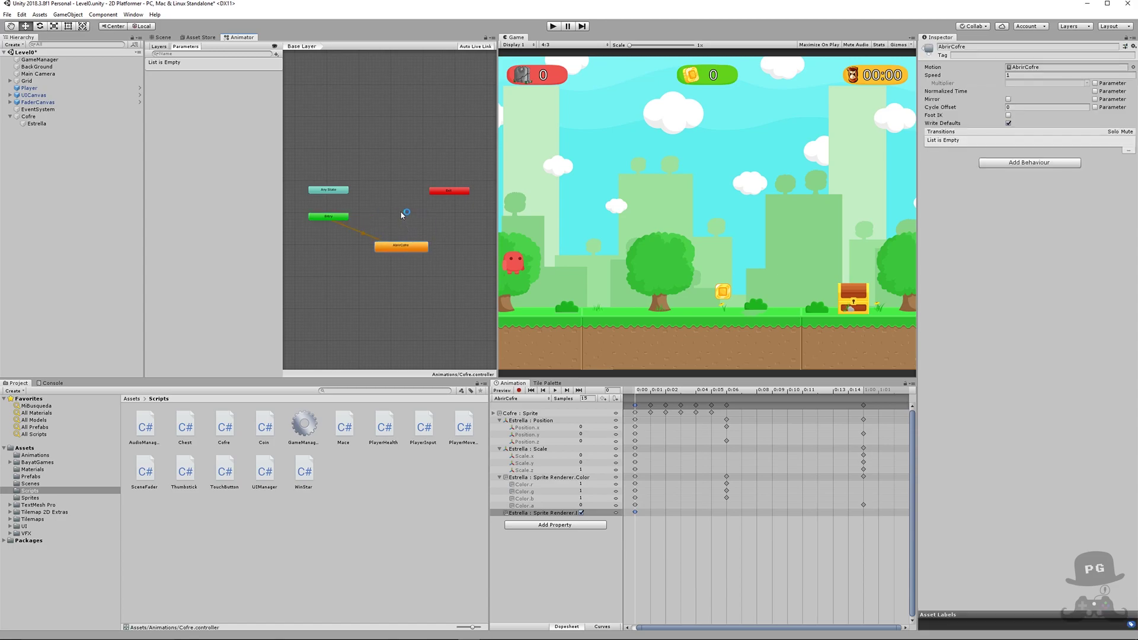
right_click(401, 213)
mouse_move(425, 218)
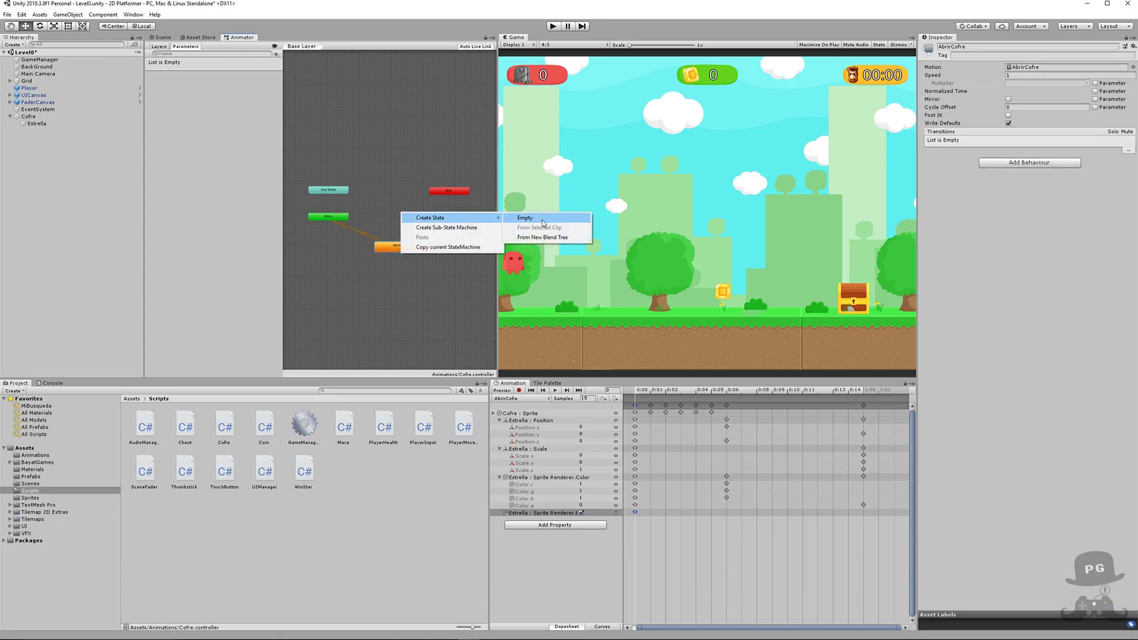
left_click(542, 219)
left_click_drag(425, 215, 401, 220)
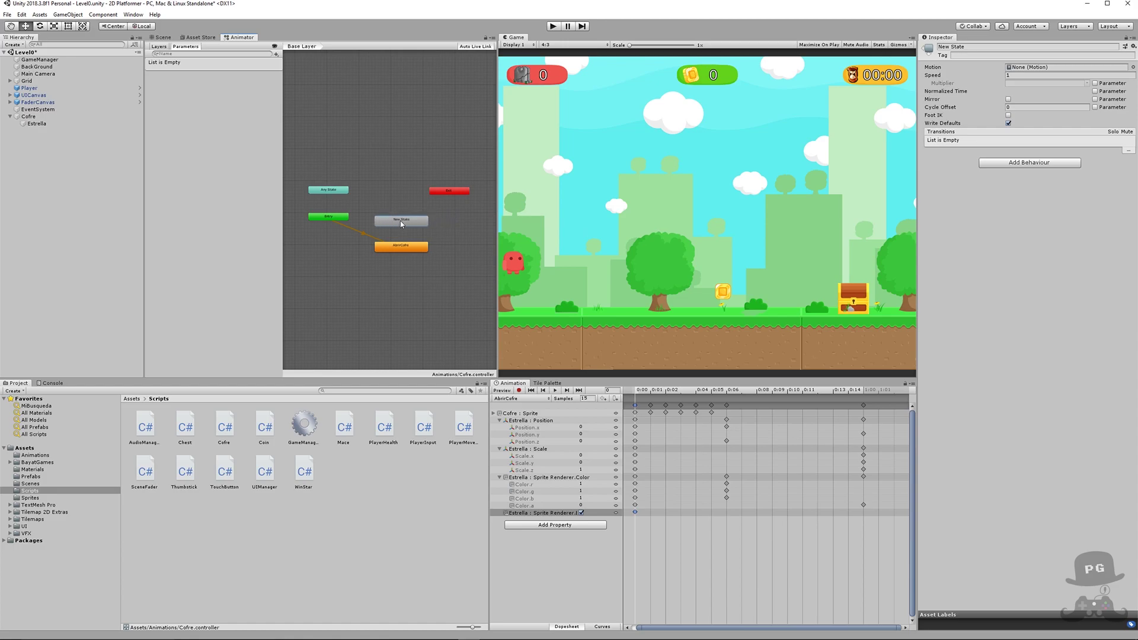
left_click(983, 48)
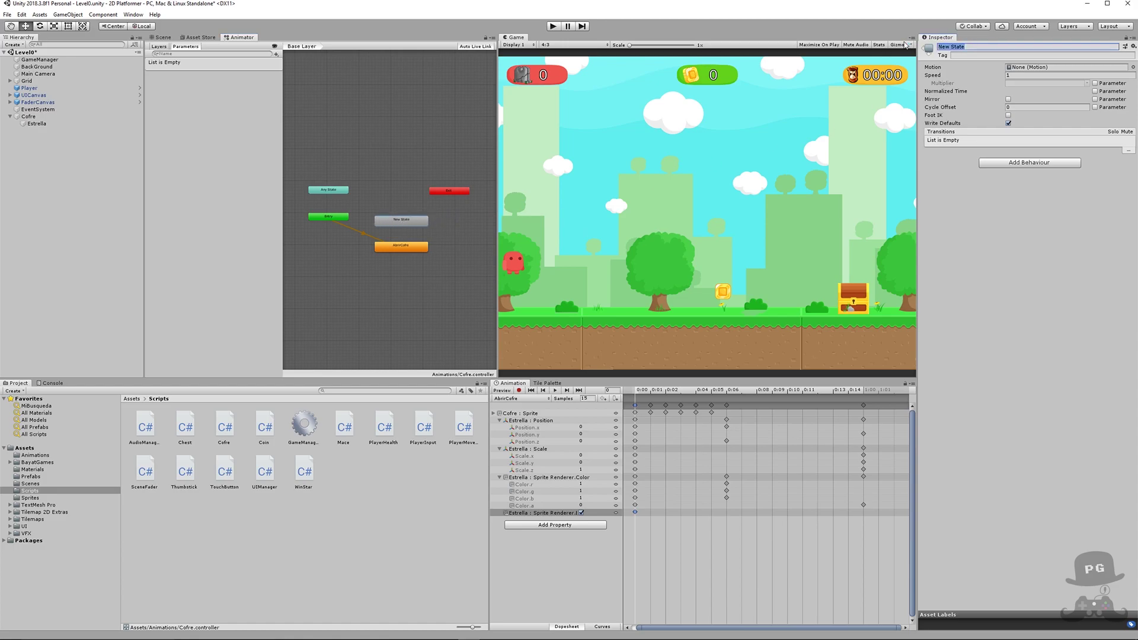
type("Idle")
- Make Idle the layer default state and add a transition from Idle to AbrirCofre
left_click(361, 236)
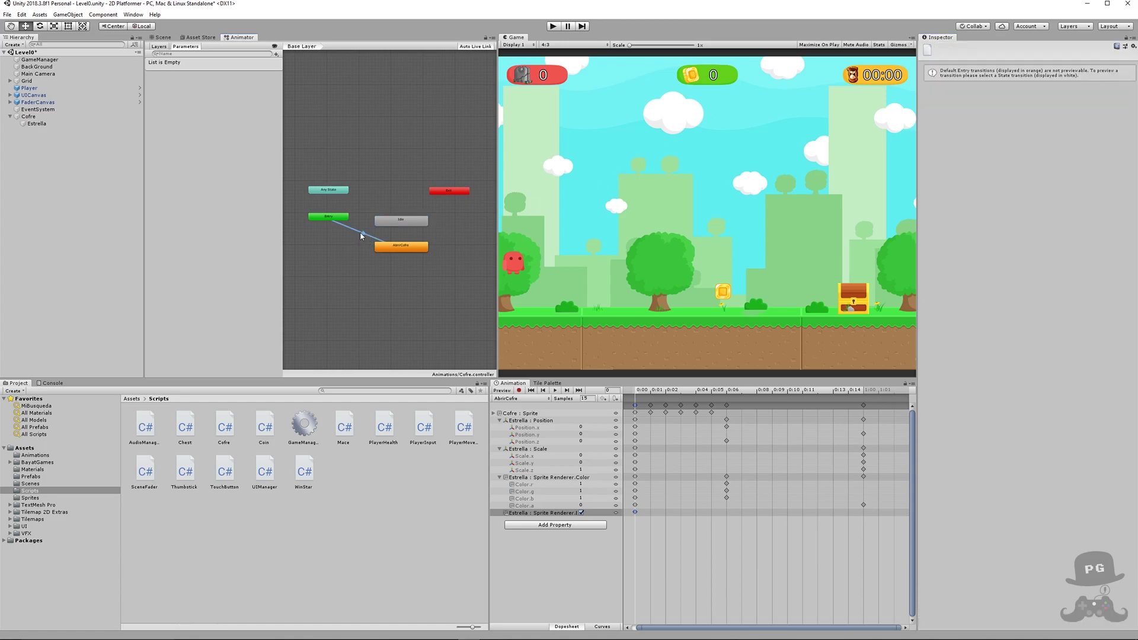
right_click(411, 222)
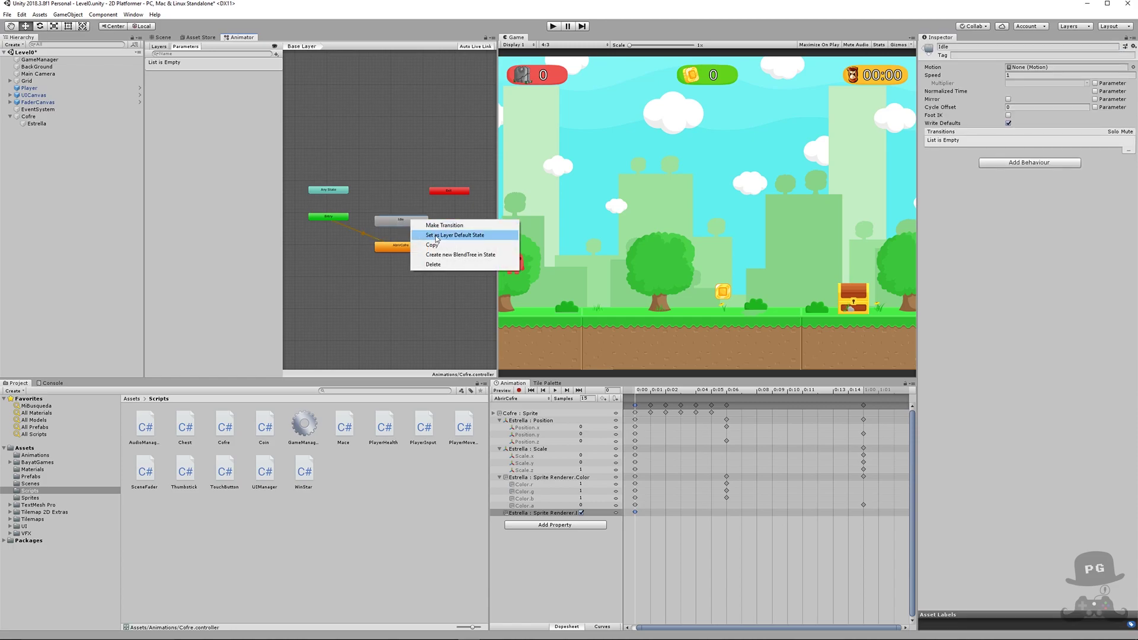
left_click(455, 236)
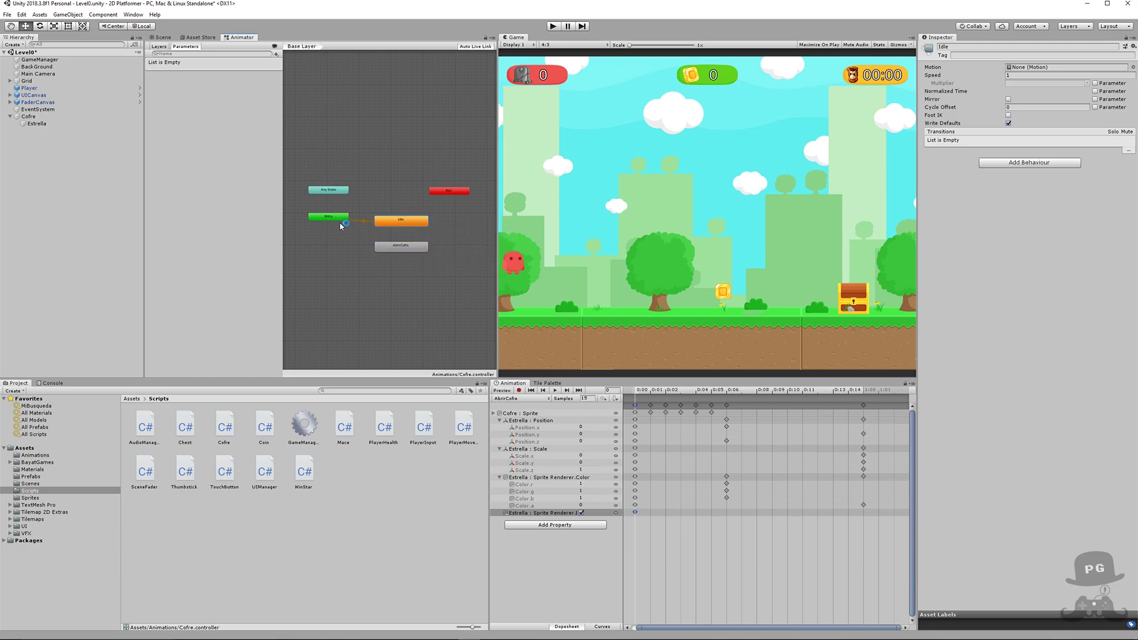
left_click_drag(413, 220, 413, 223)
right_click(405, 219)
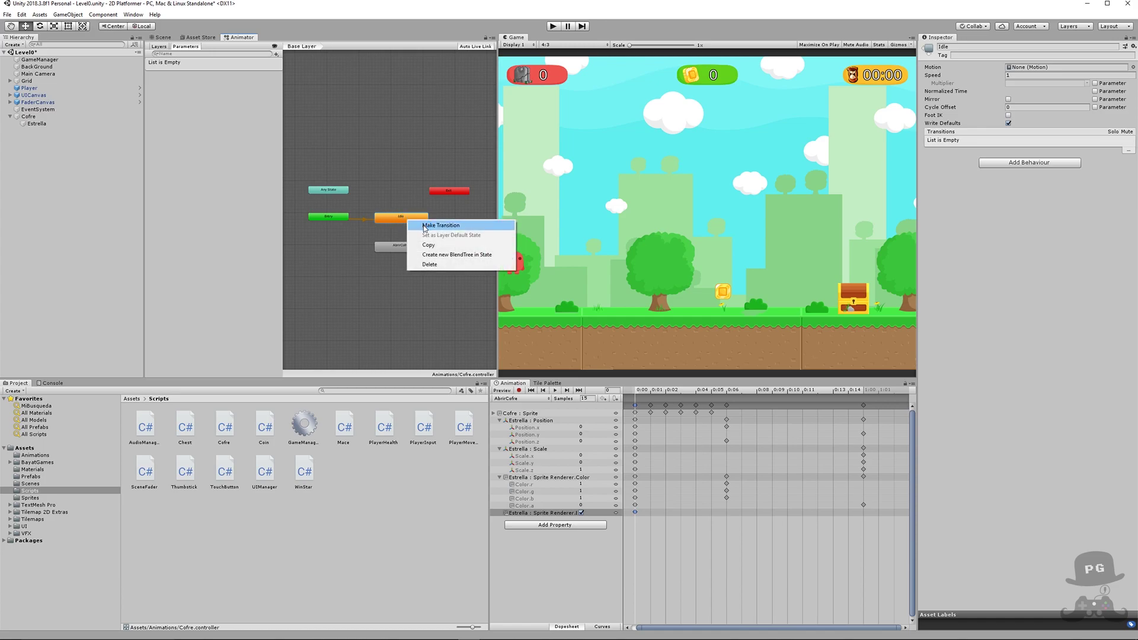
left_click(424, 226)
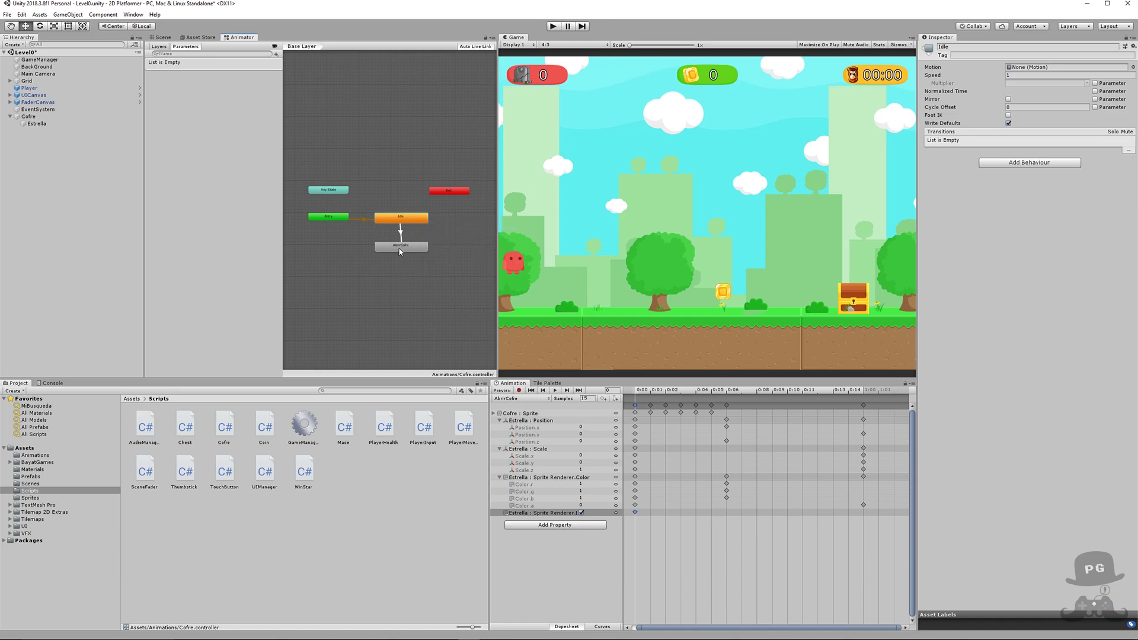
left_click(400, 251)
left_click(553, 27)
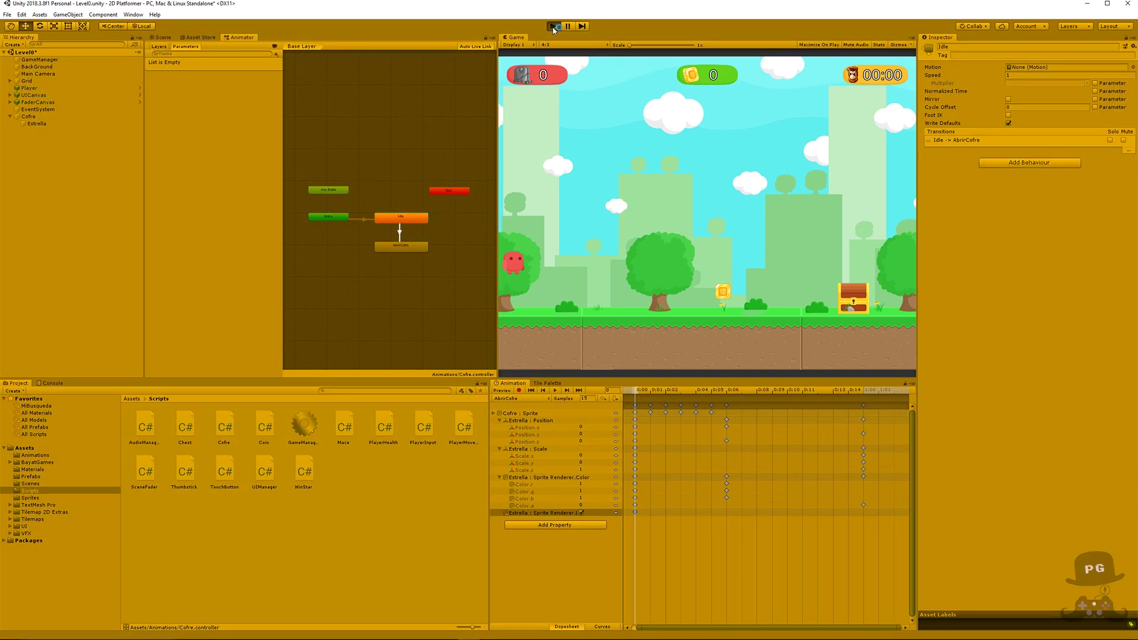
left_click(854, 273)
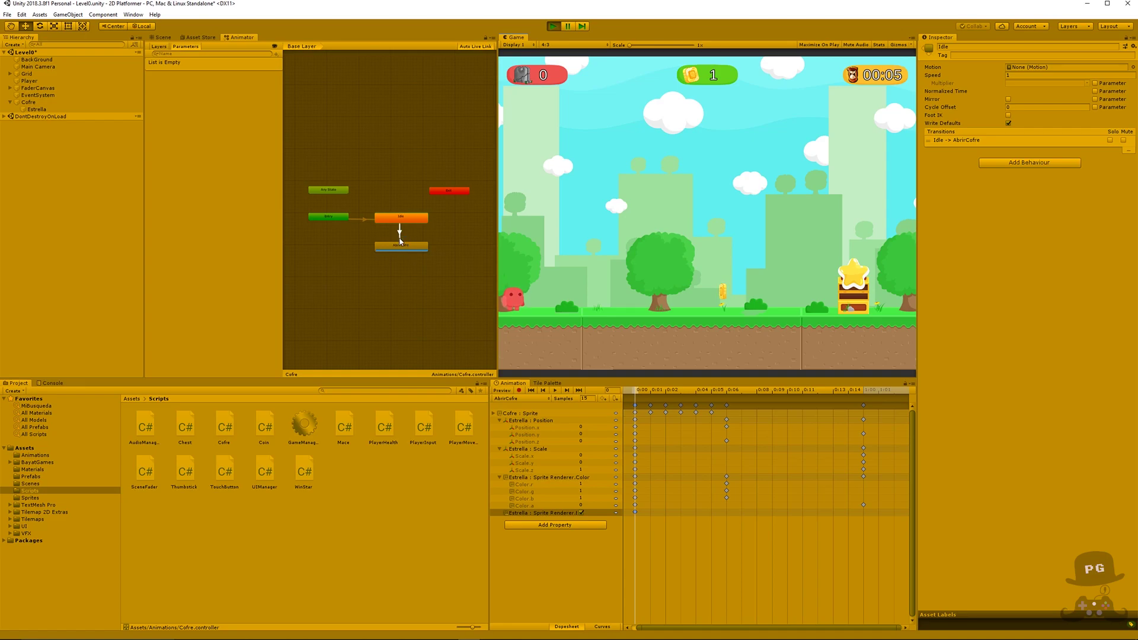
key("ctrl+p")
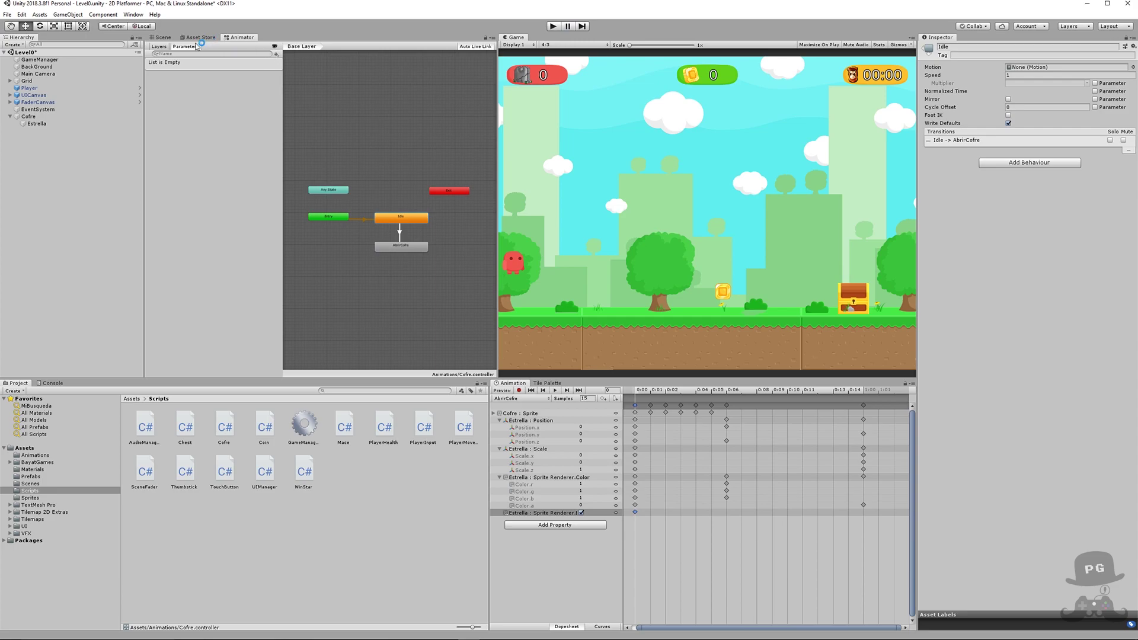
- Add a Trigger parameter named Abrir to the controller
left_click(275, 54)
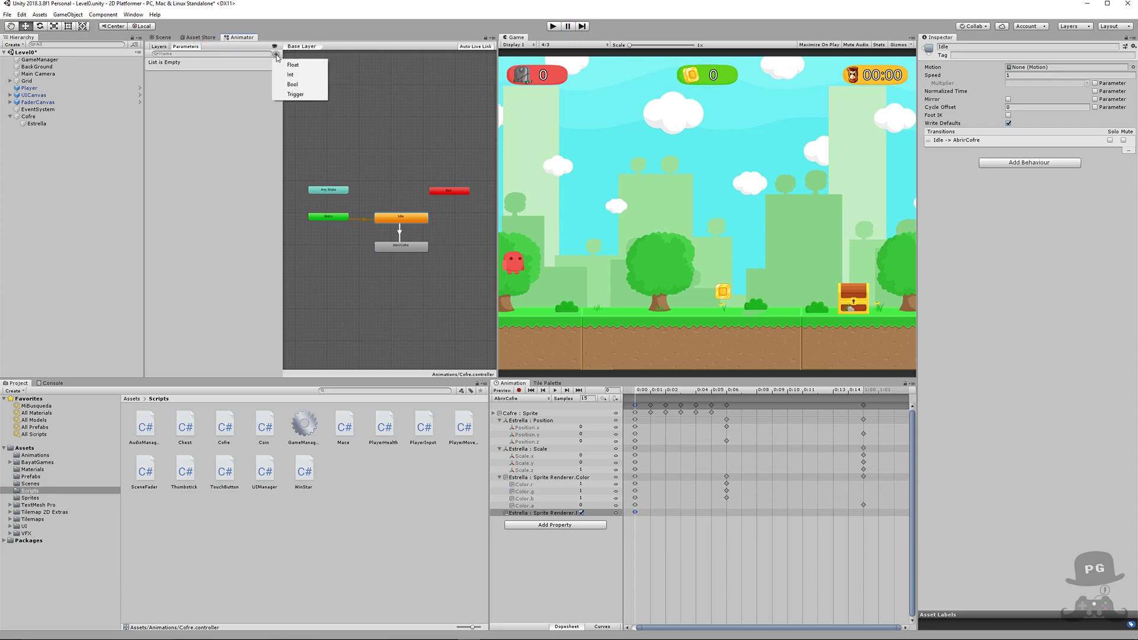
left_click(298, 96)
type("Abrir")
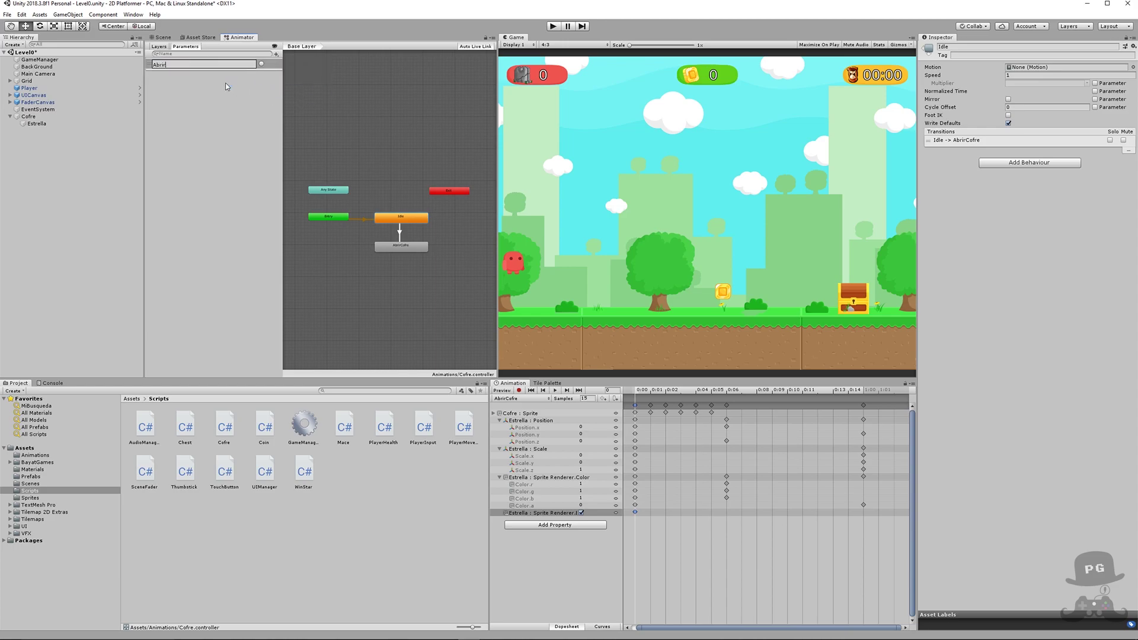
key("Return")
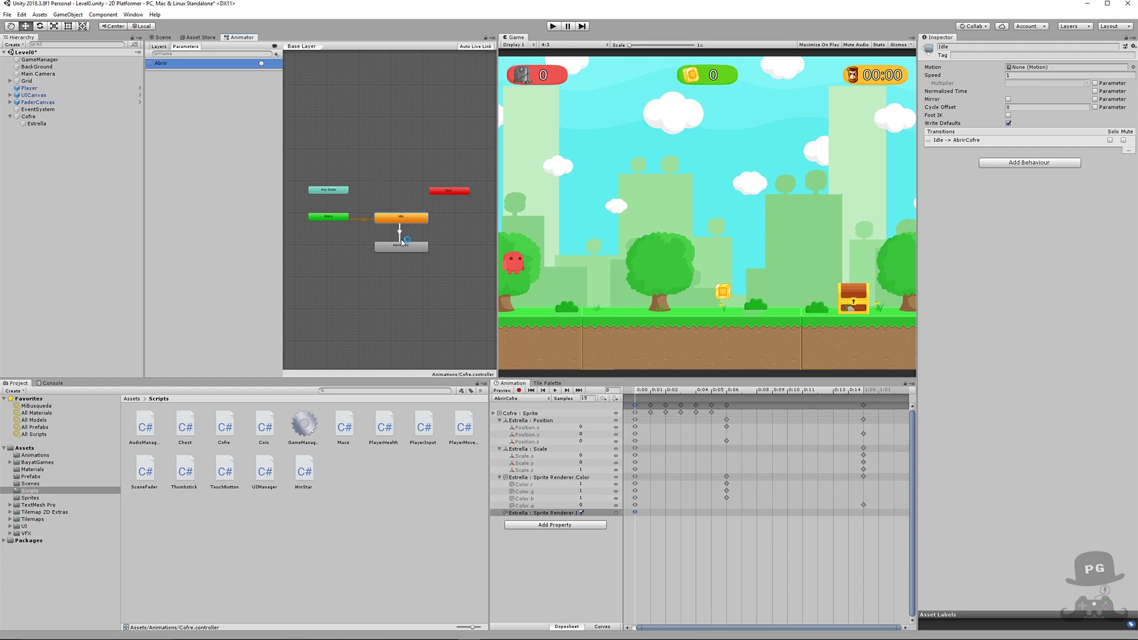
- Untick Has Exit Time on Idle→AbrirCofre, add the Abrir trigger condition, and start play mode
left_click(400, 233)
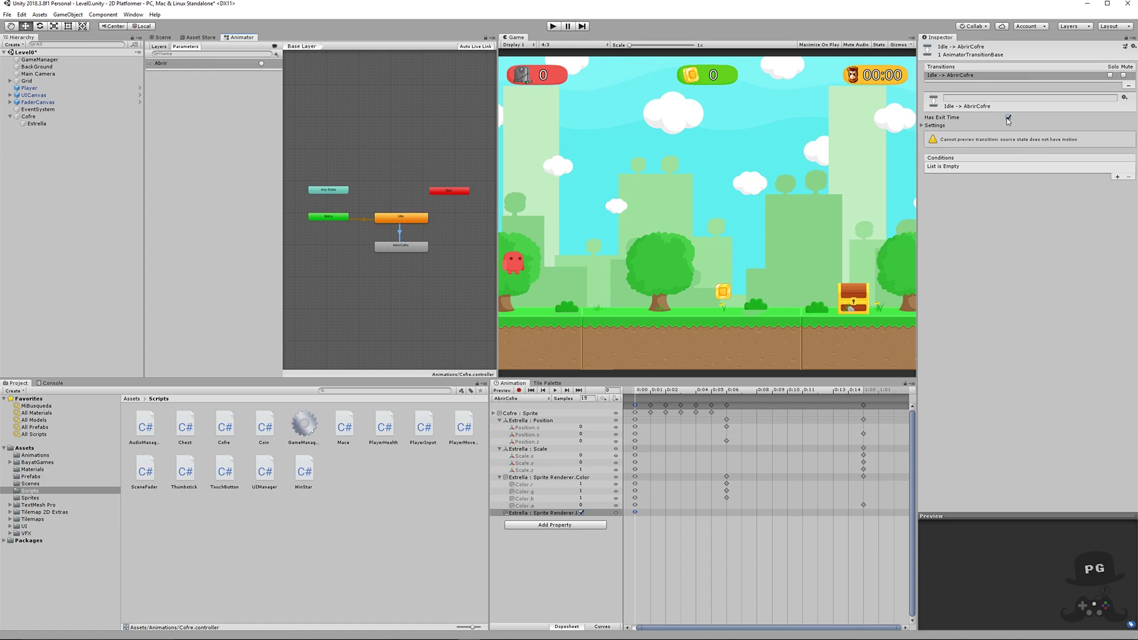
left_click(1008, 118)
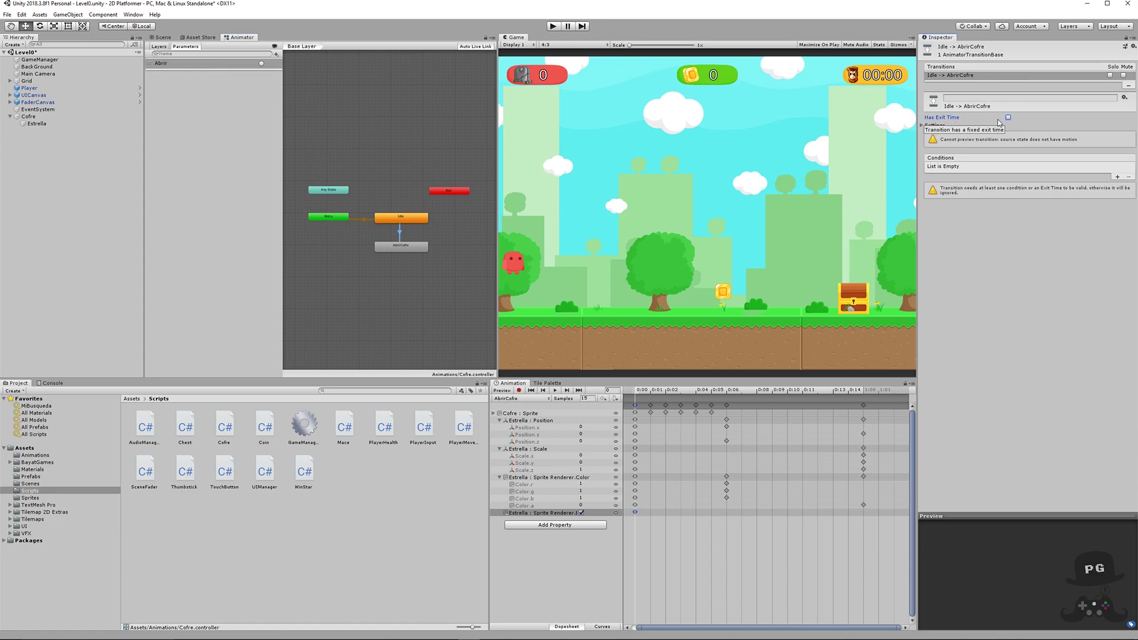
left_click(982, 147)
left_click(1118, 177)
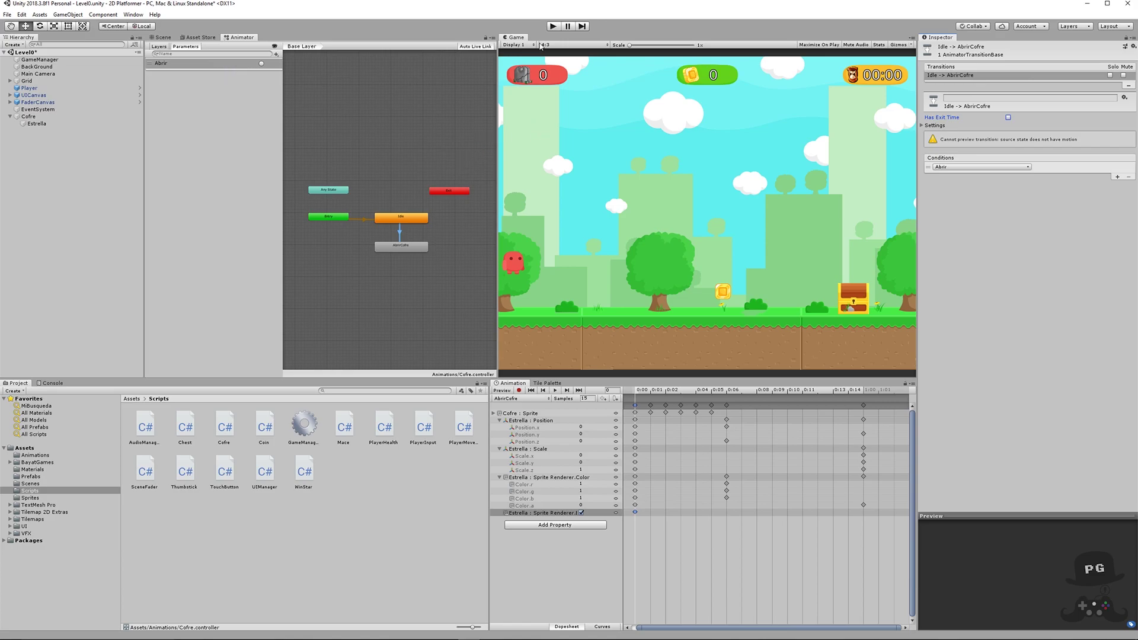
left_click(552, 27)
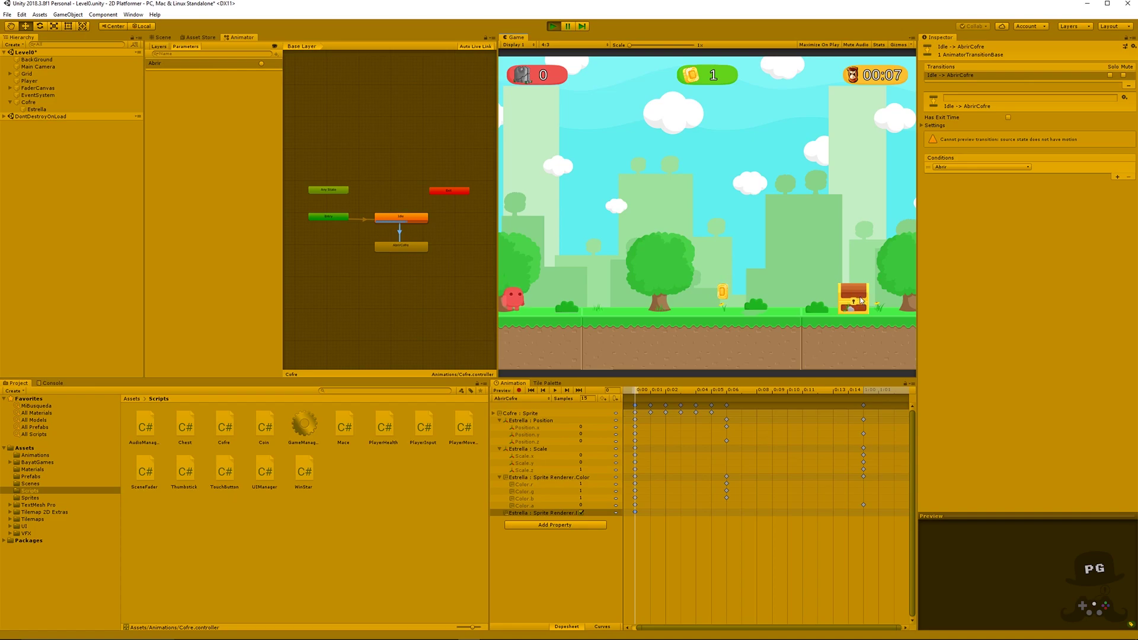
- Walk the player right to the chest, stop the play test, and switch to Visual Studio
key("Right")
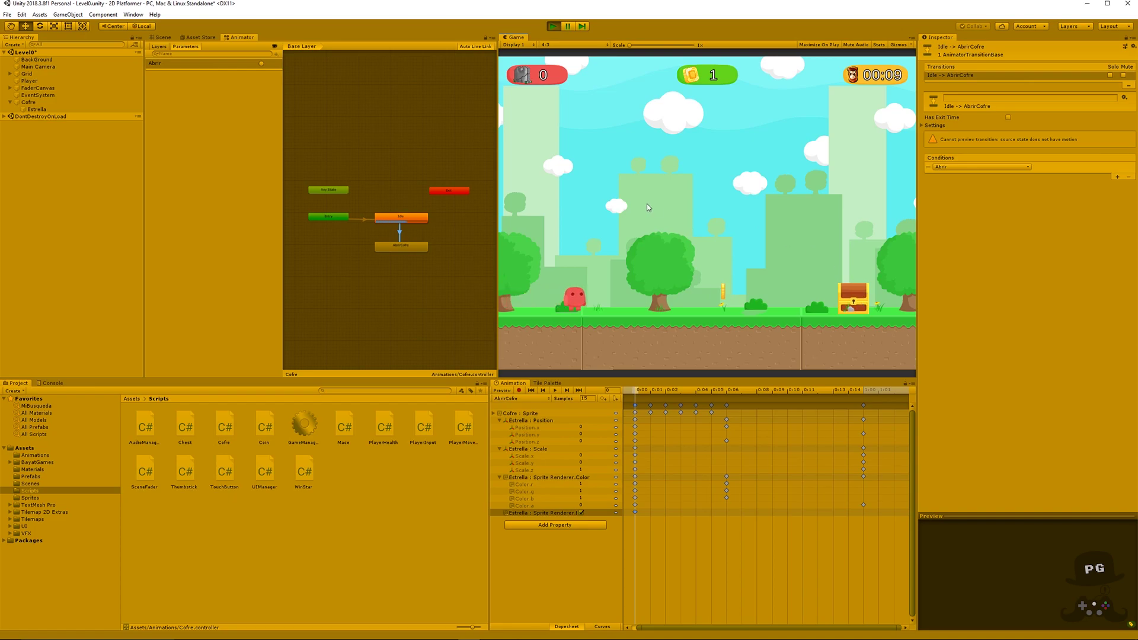
key("Right")
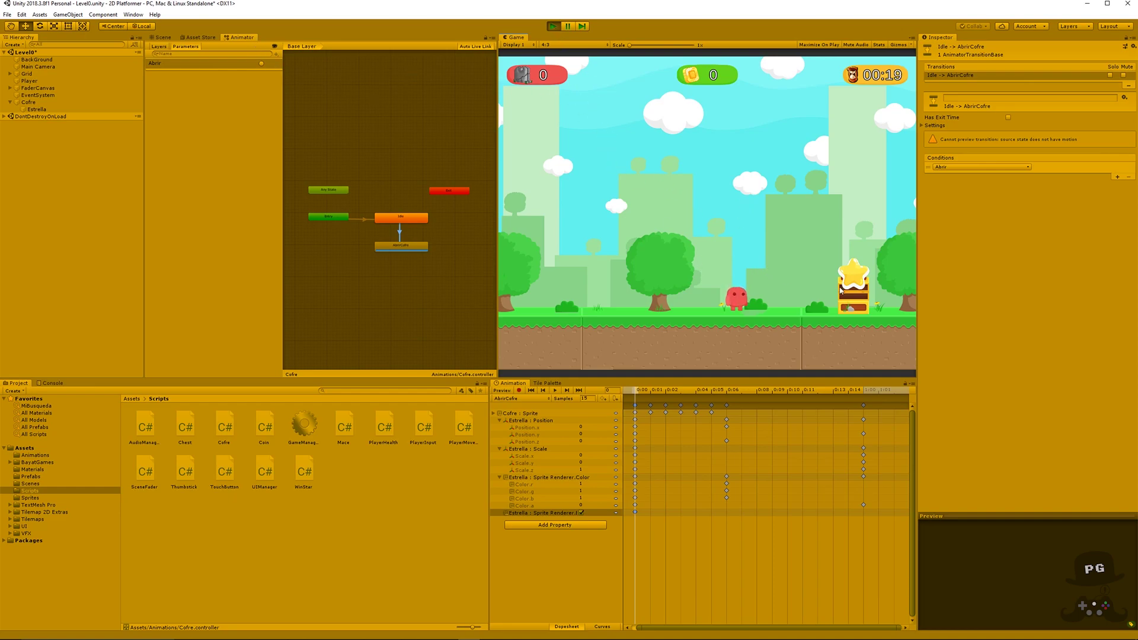
left_click(553, 26)
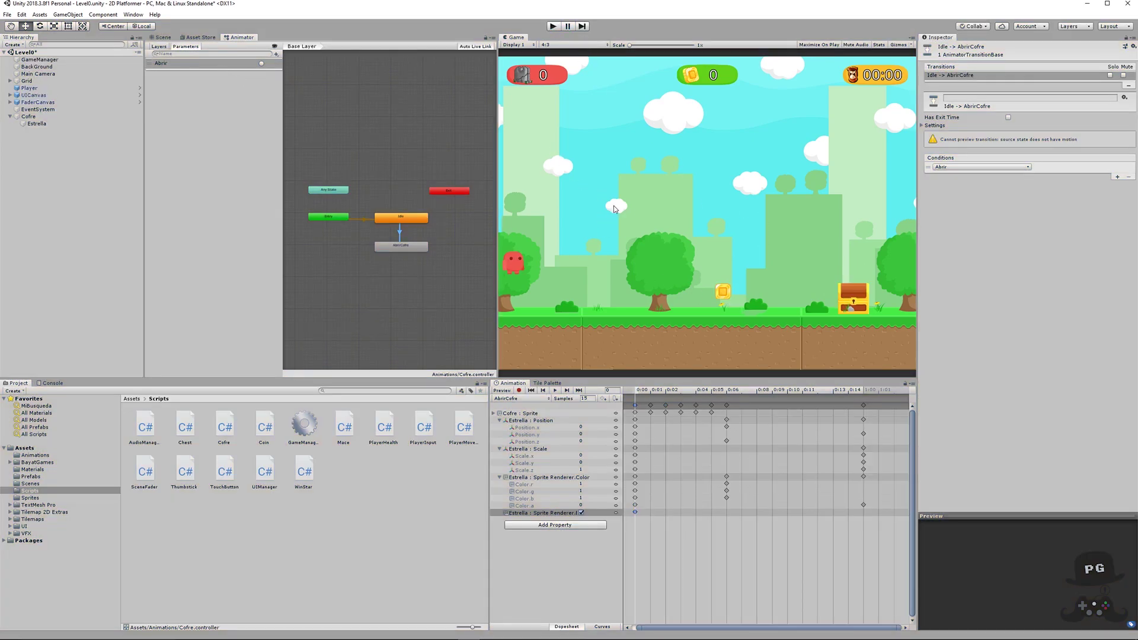
key("alt+Tab")
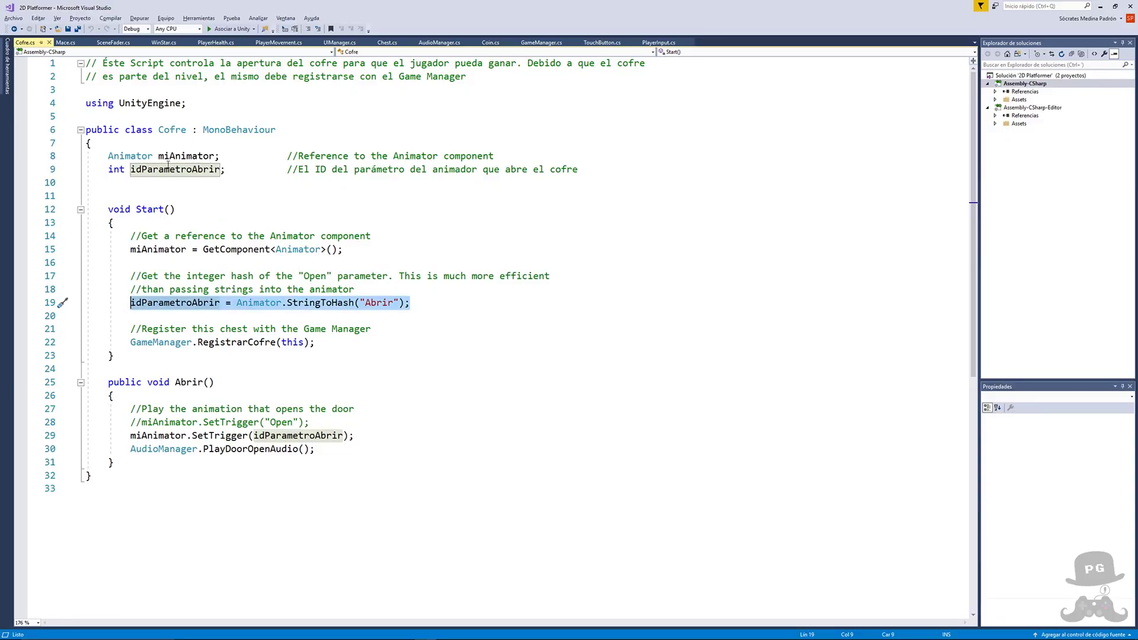
- Review the idParametroAbrir field and the Abrir() method that fires the trigger in Cofre.cs
left_click(169, 168)
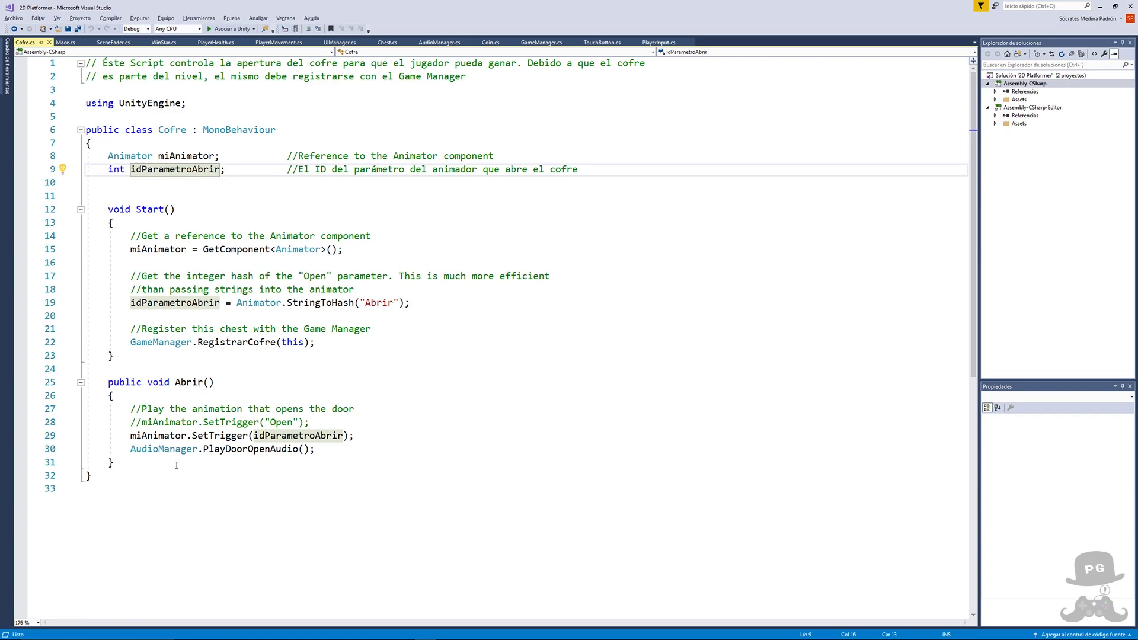
left_click_drag(177, 466, 86, 383)
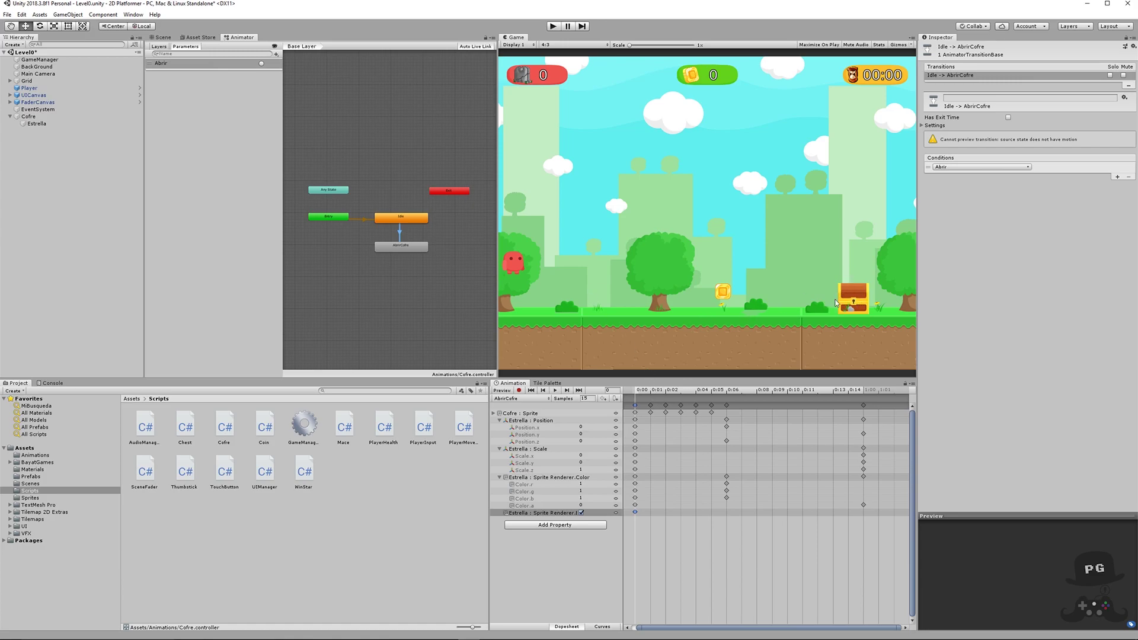
left_click(553, 26)
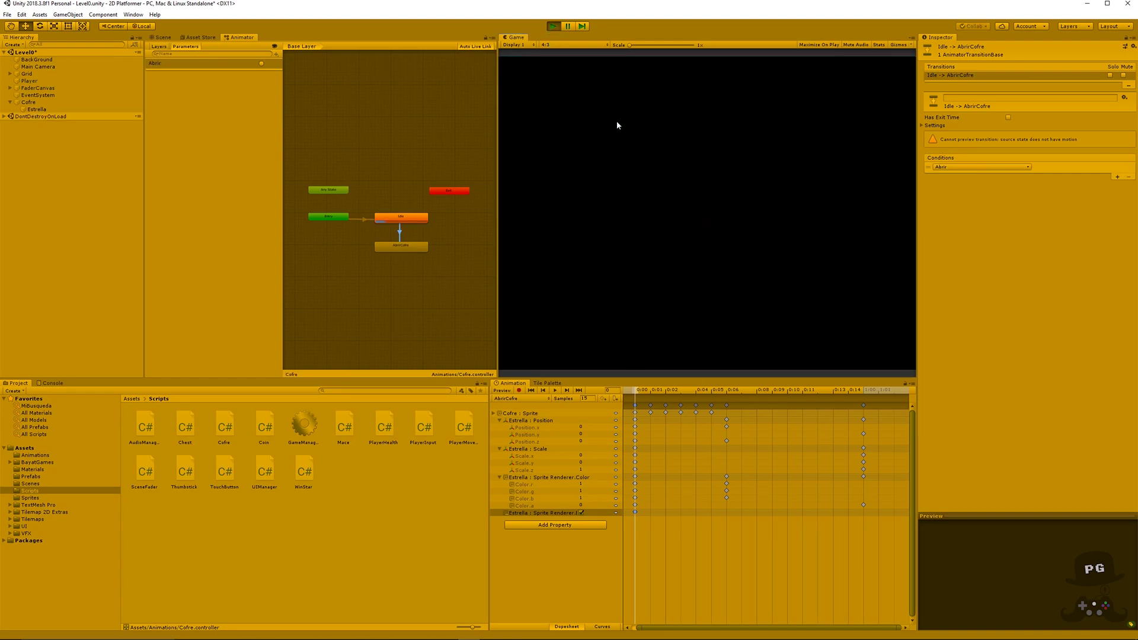
key("Right")
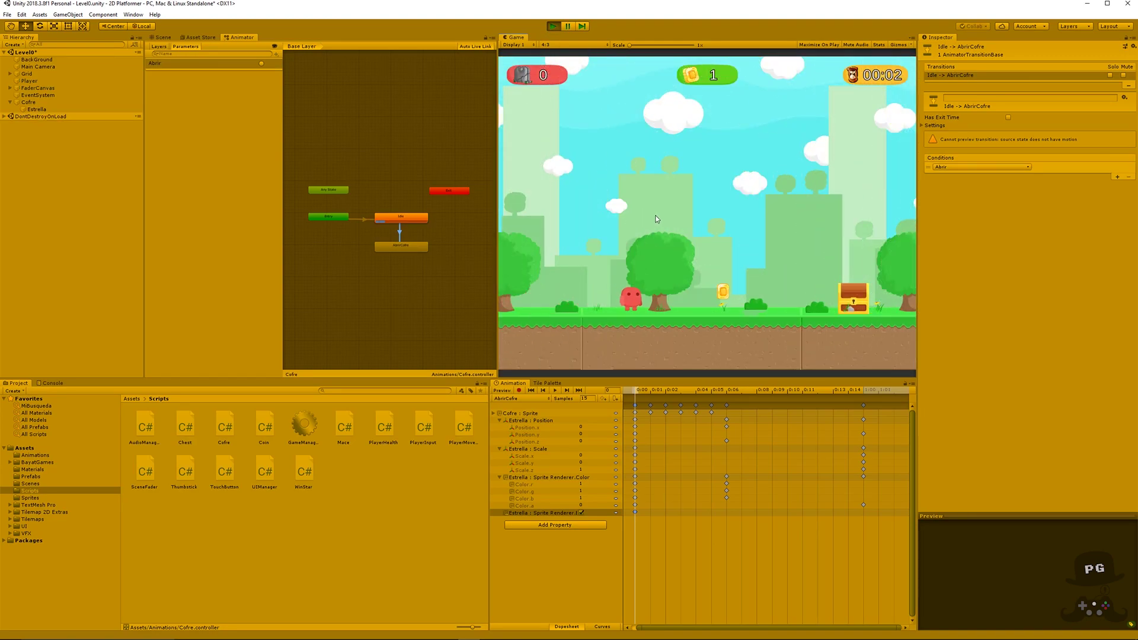
key("Right")
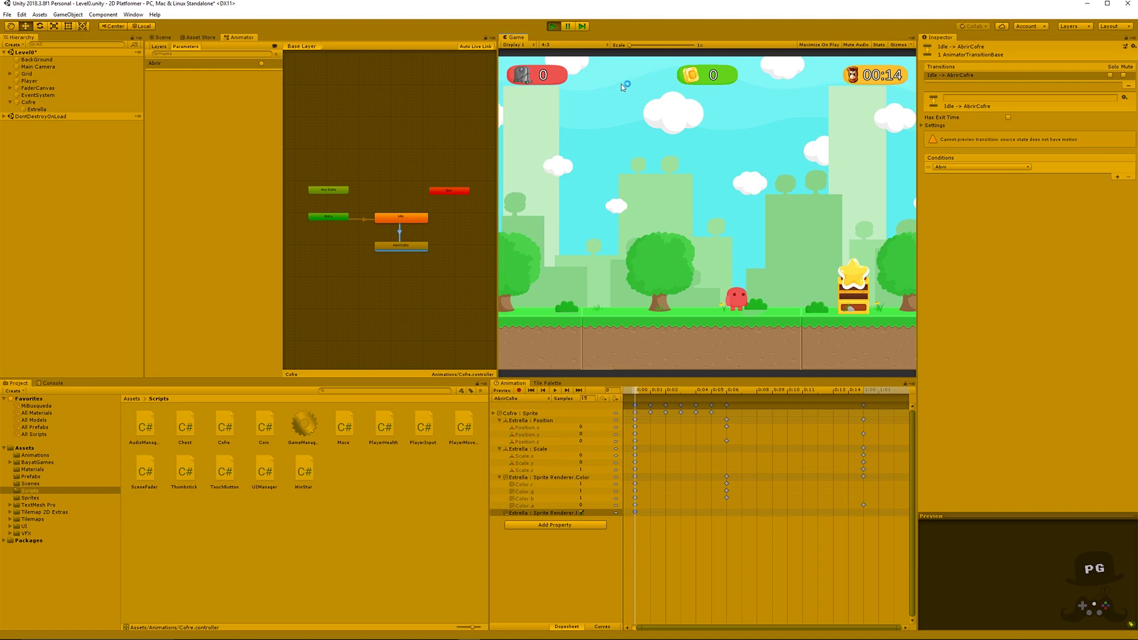
left_click(552, 28)
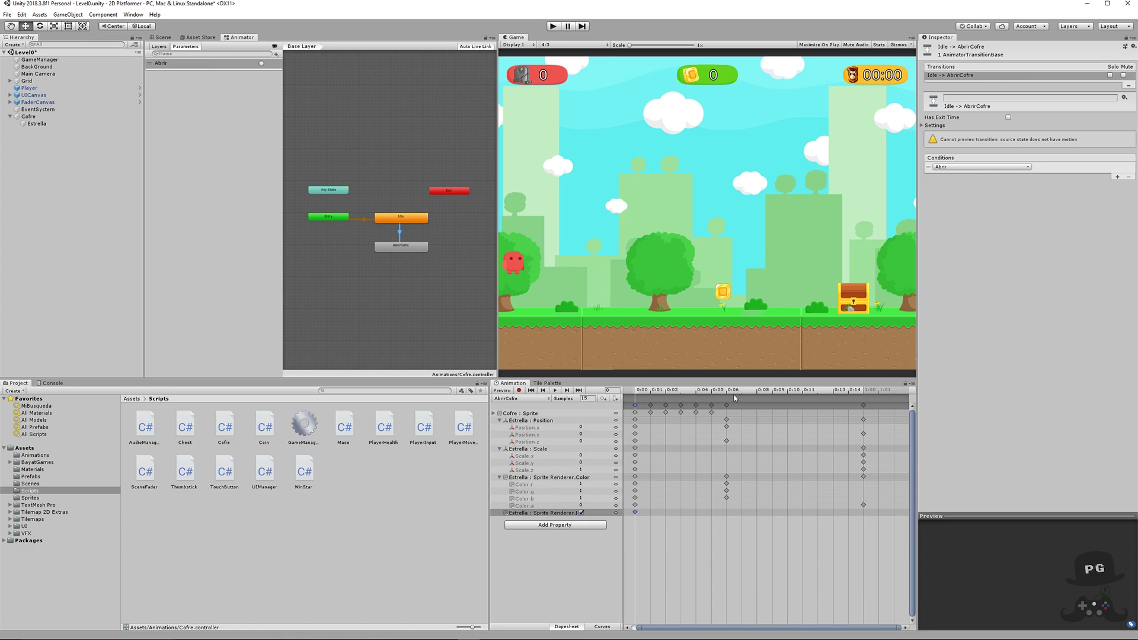
mouse_move(641, 391)
left_mouse_down()
mouse_move(776, 398)
mouse_move(646, 396)
left_mouse_up()
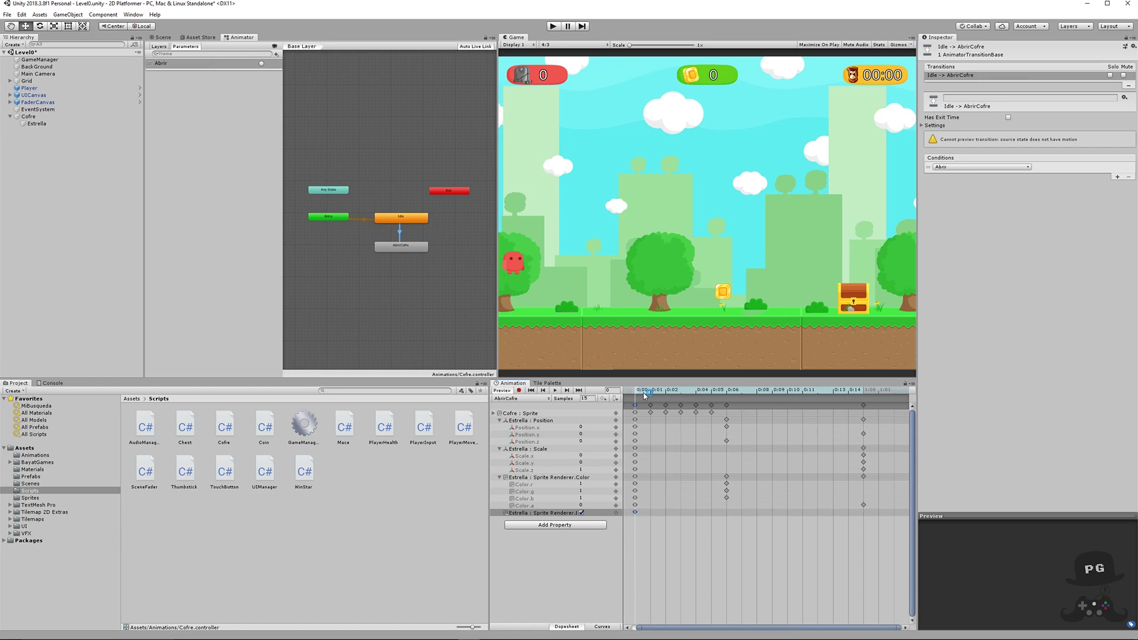
left_click(866, 454)
left_click(500, 449)
left_click(543, 449)
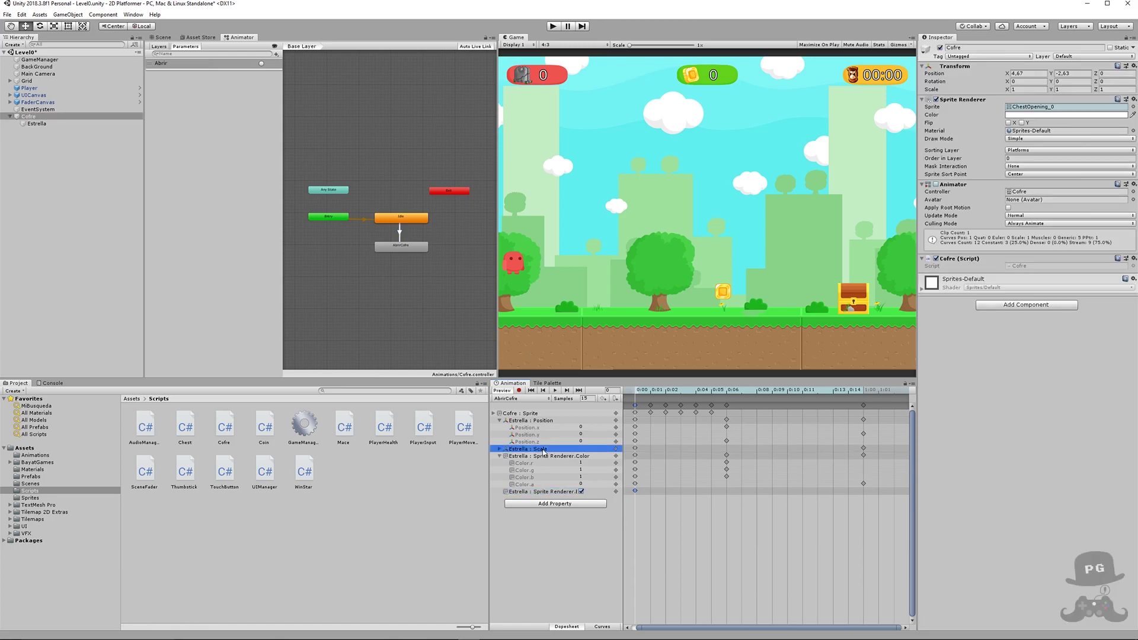
right_click(544, 450)
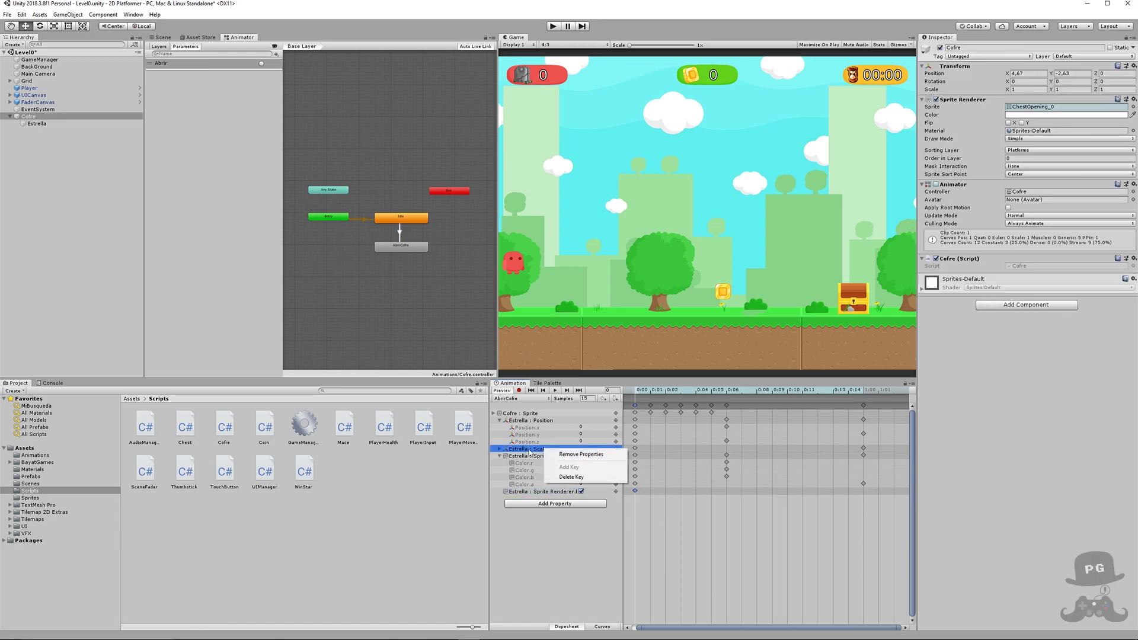
left_click(581, 454)
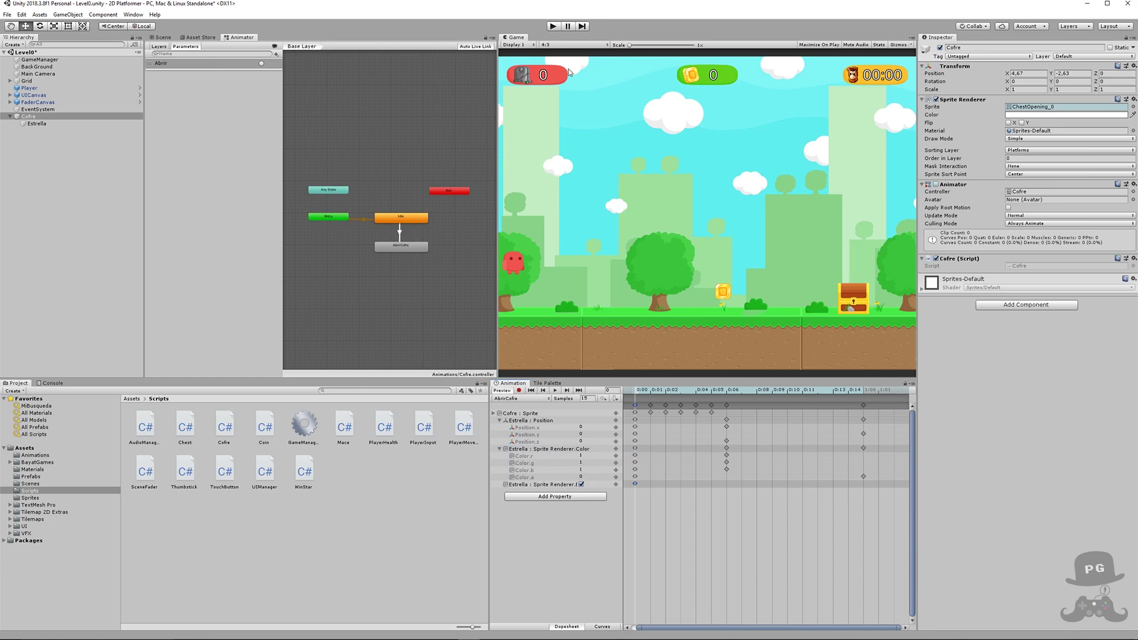
left_click(551, 26)
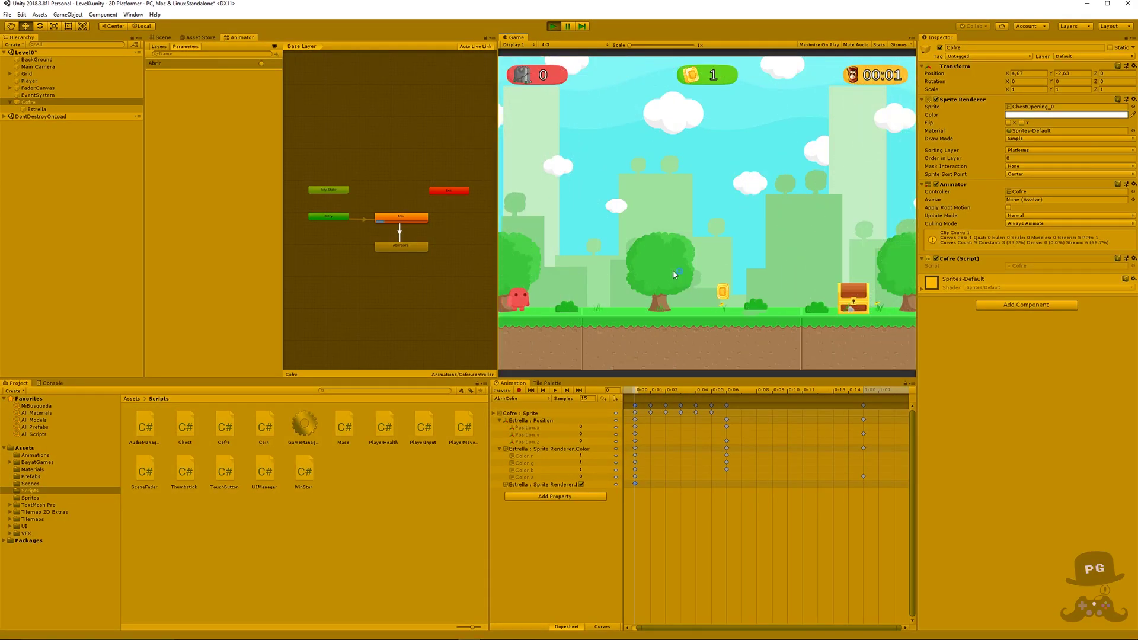
key("Right")
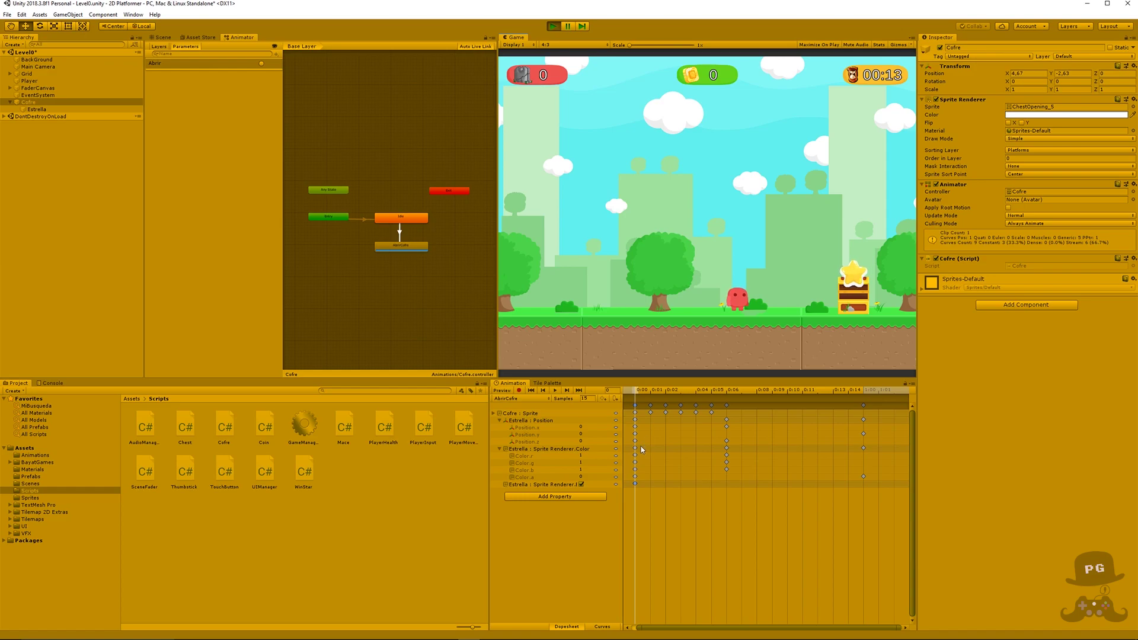
left_click(554, 26)
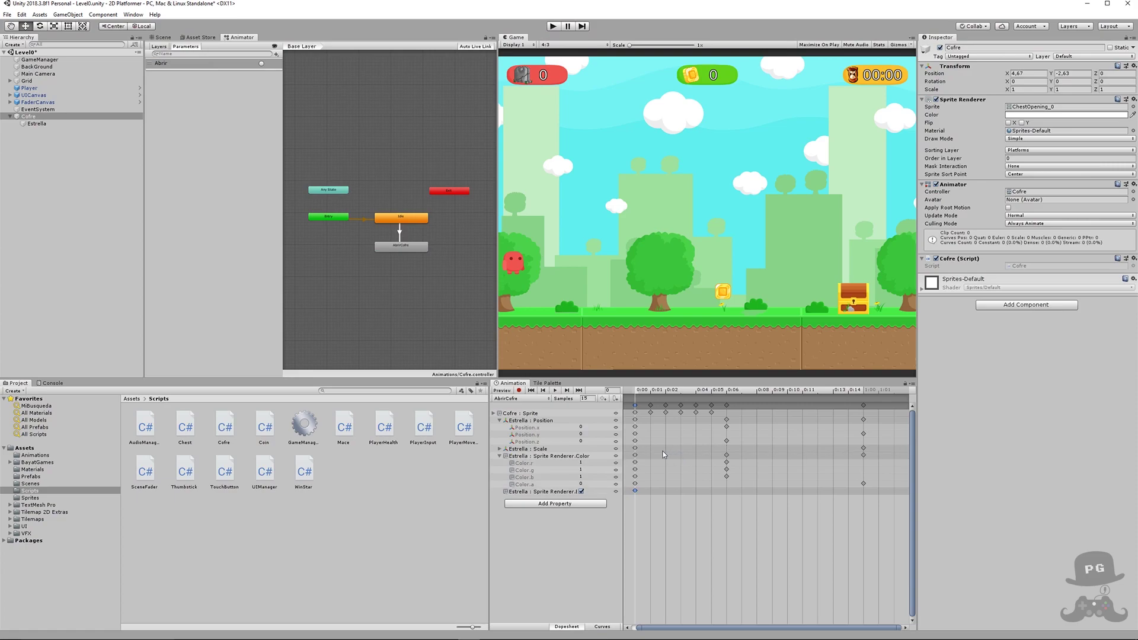
- Create an empty child of Cofre named Contenido and drag Estrella into it
left_click(499, 449)
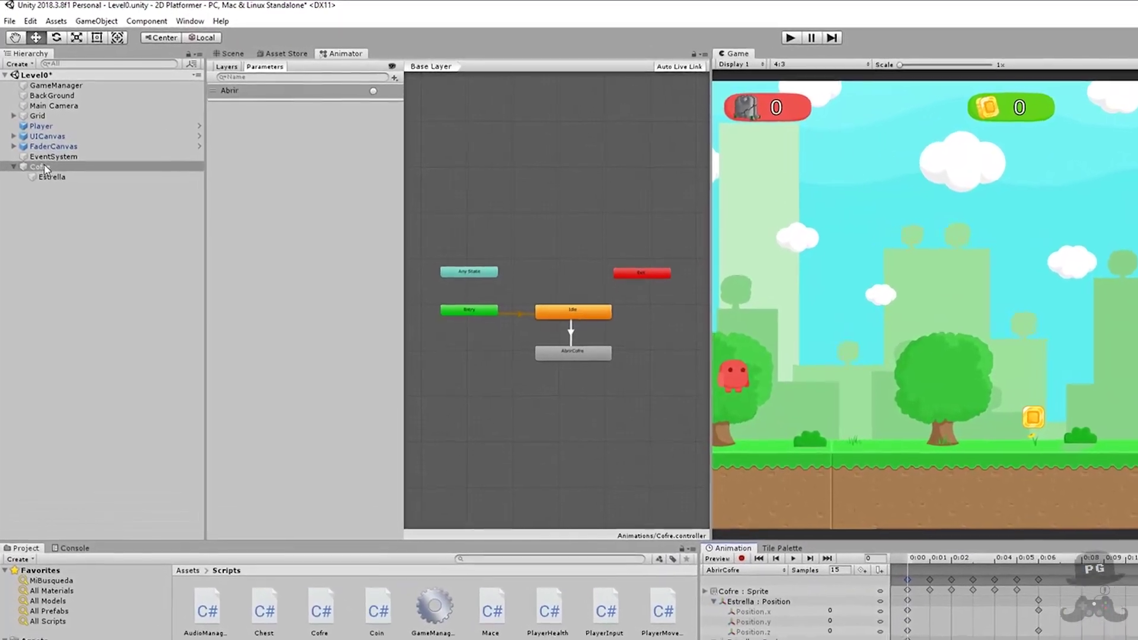
right_click(44, 168)
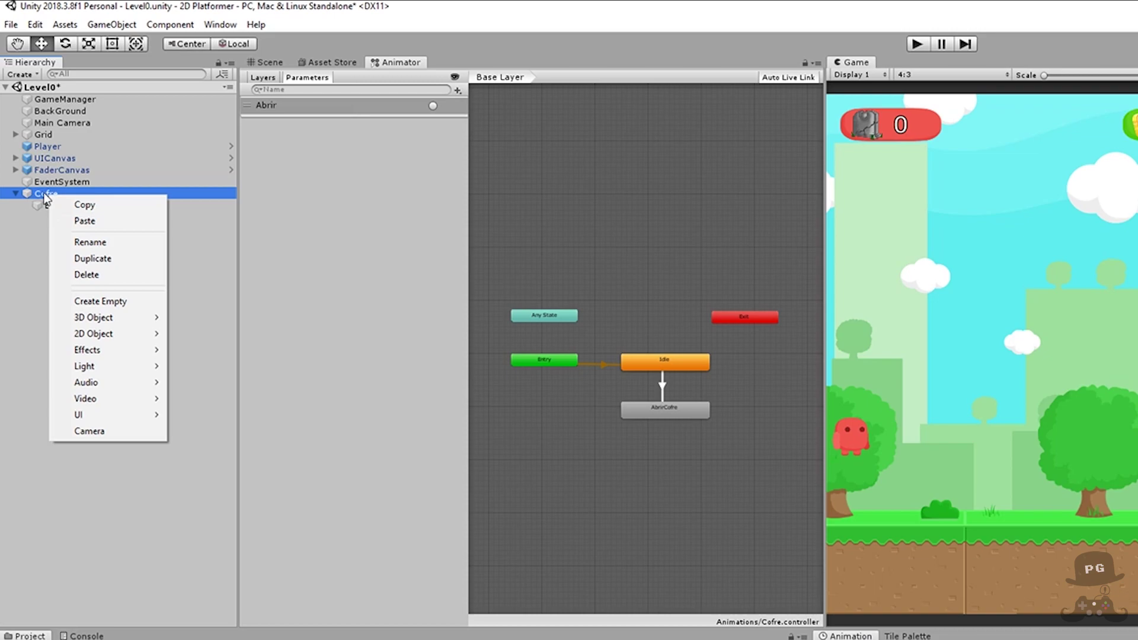
left_click(123, 306)
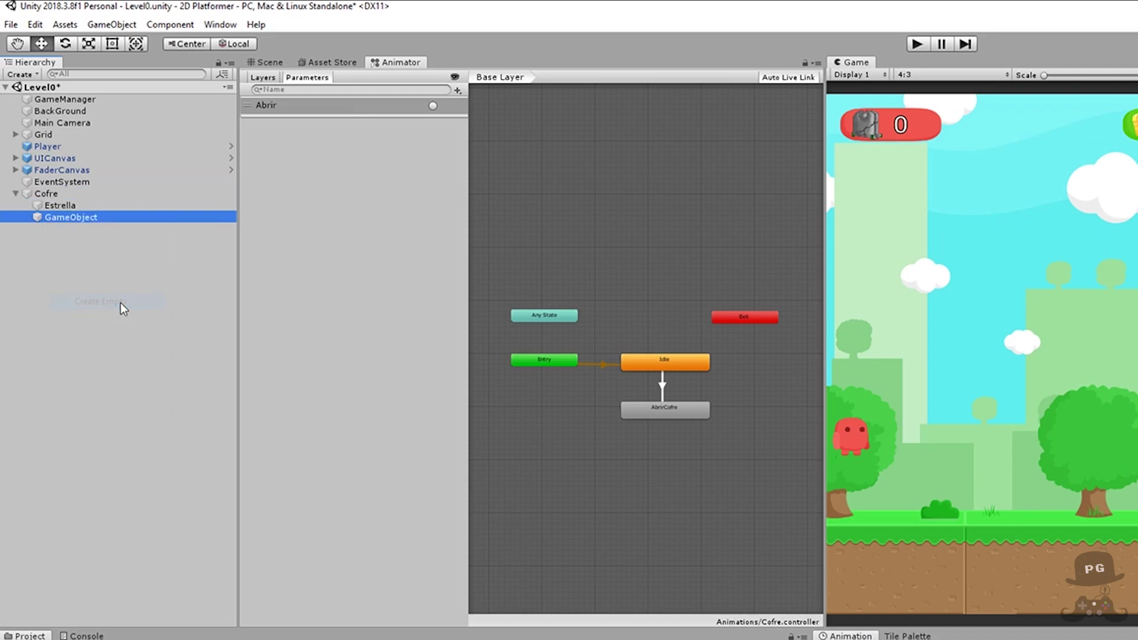
left_click(60, 218)
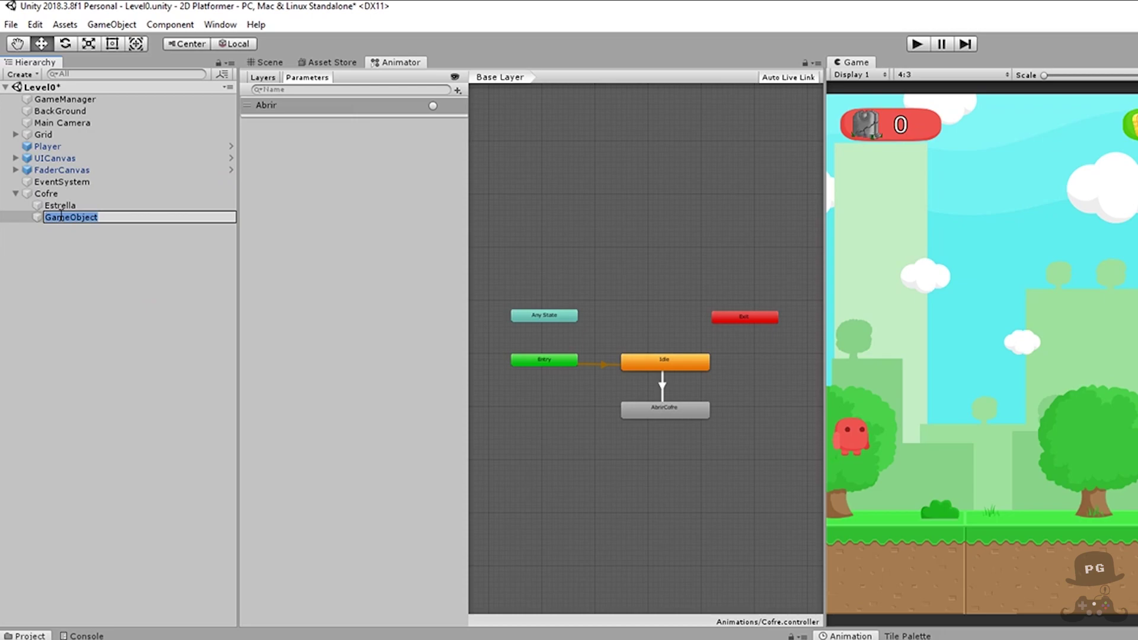
type("Contenido")
key("Return")
mouse_move(59, 217)
left_mouse_down()
mouse_move(57, 208)
mouse_move(61, 219)
left_mouse_up()
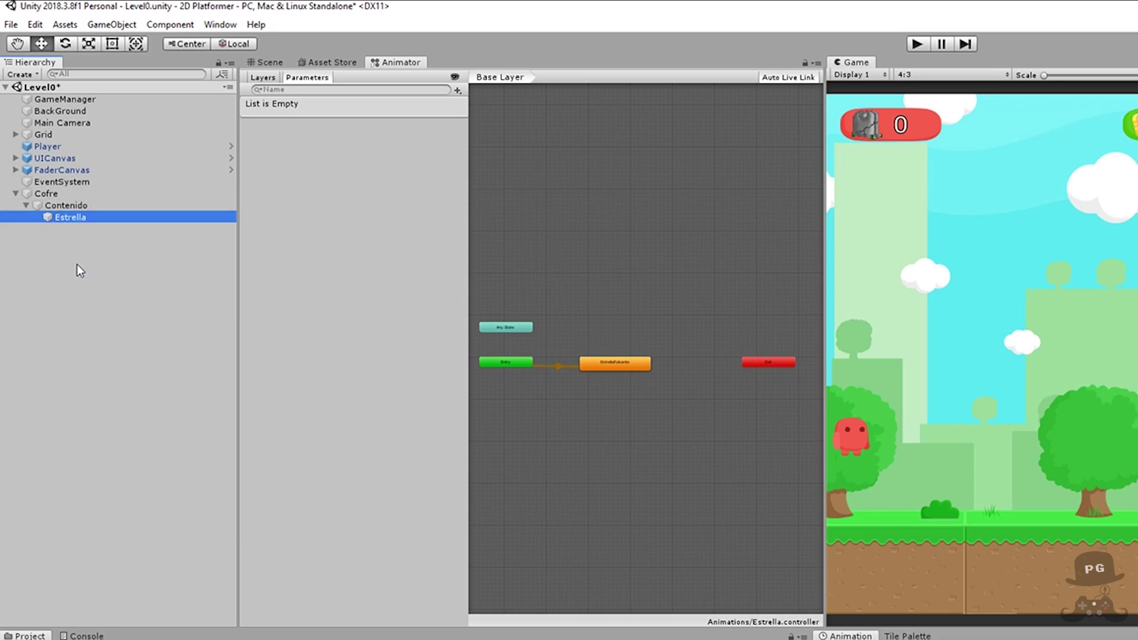
- Expand Contenido to check Estrella, then select Cofre to view its AbrirCofre clip
left_click(32, 206)
left_click(26, 205)
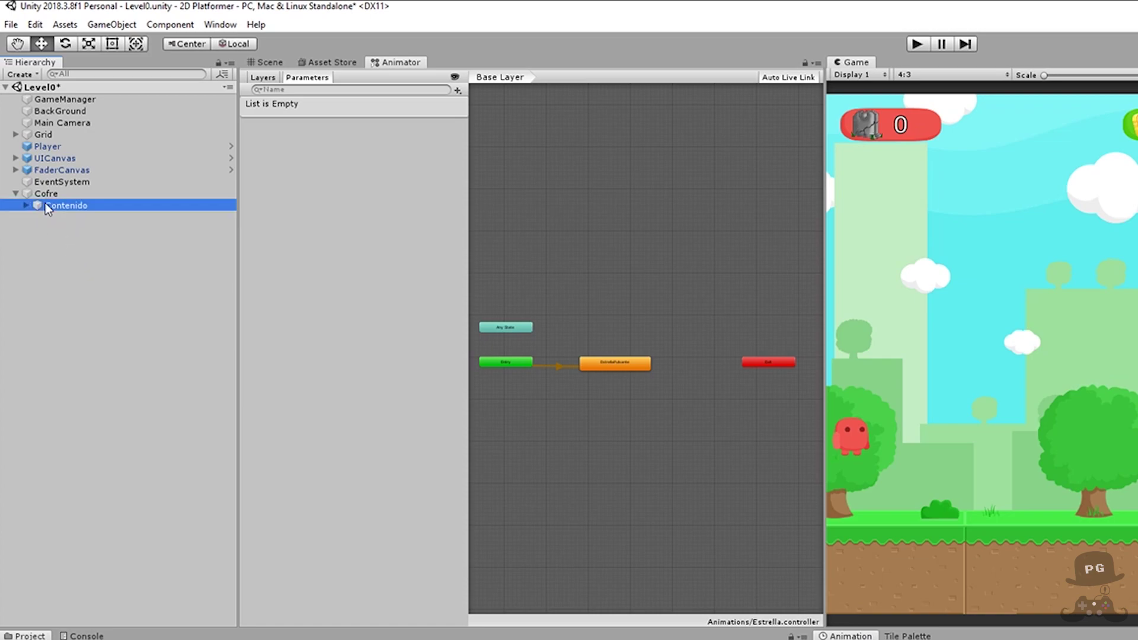
left_click(27, 205)
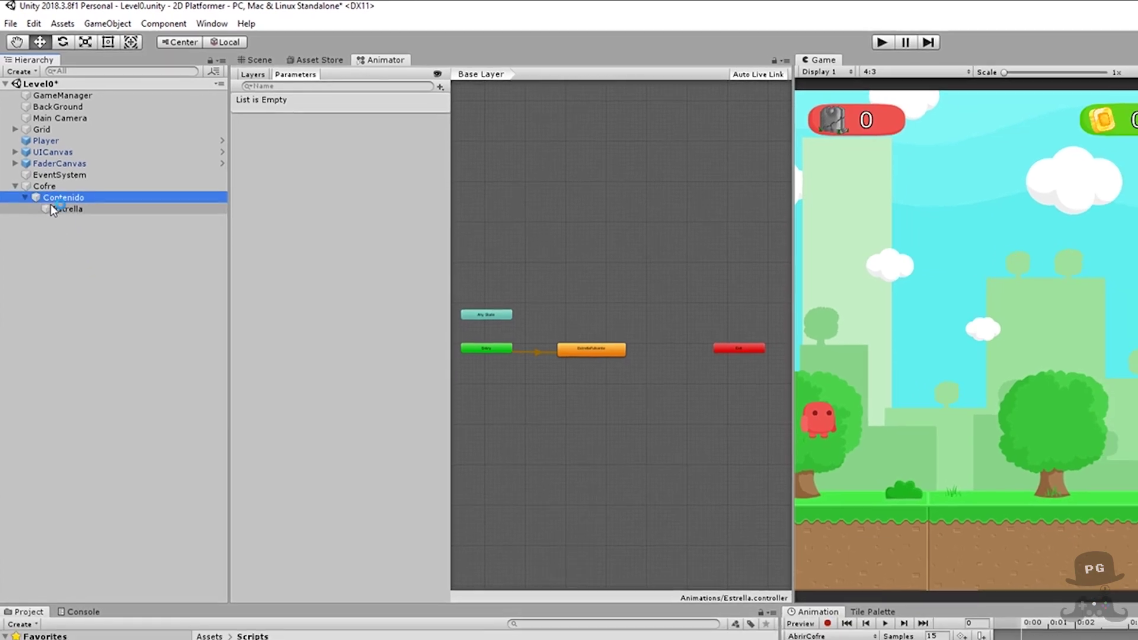
left_click(53, 188)
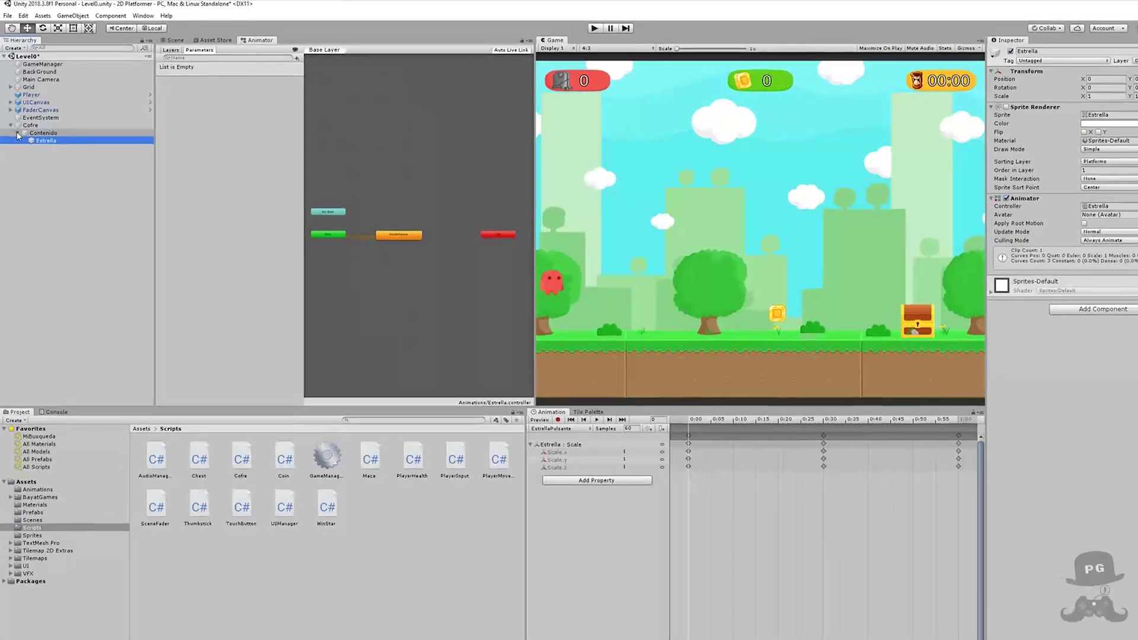
left_click(17, 133)
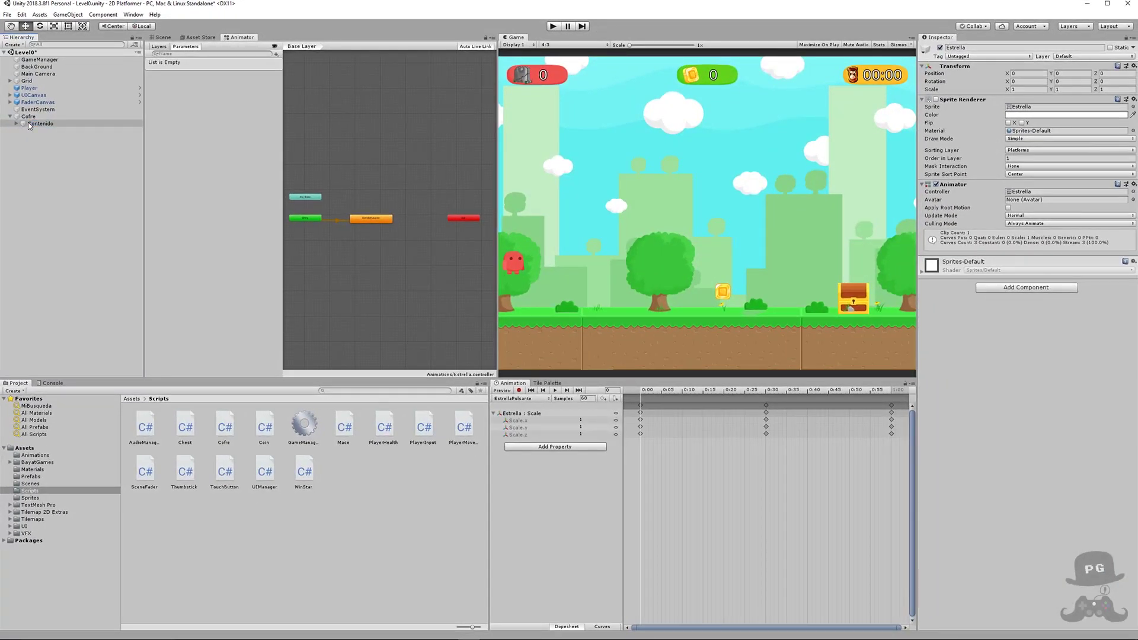
left_click(28, 117)
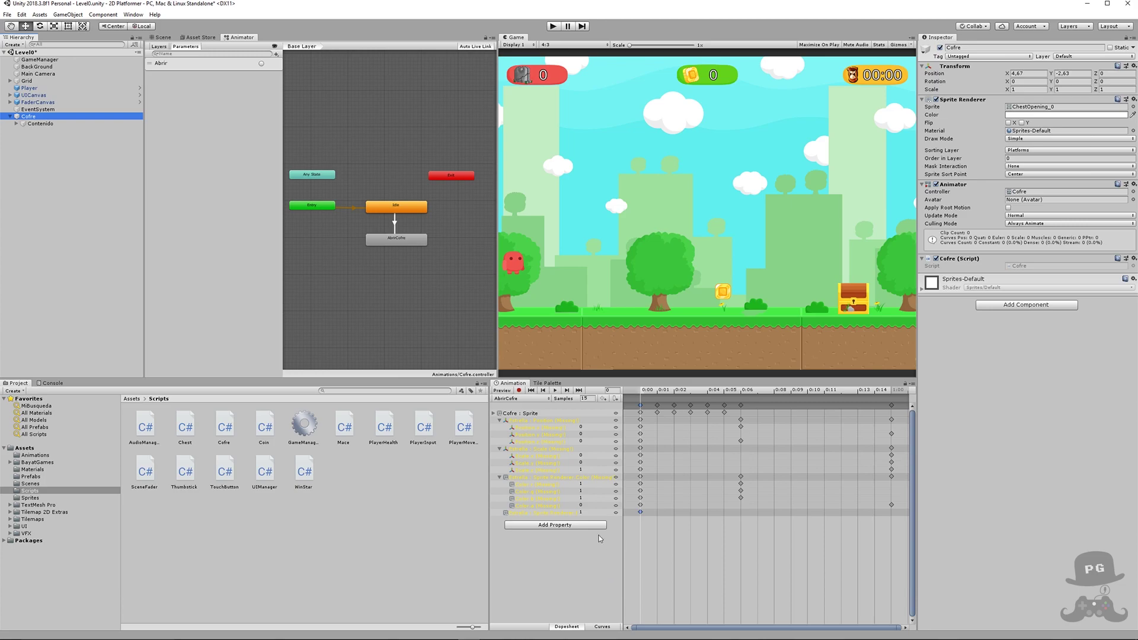
- Replace the missing Estrella Position track with a Contenido Position track and preview the clip
left_click(530, 420)
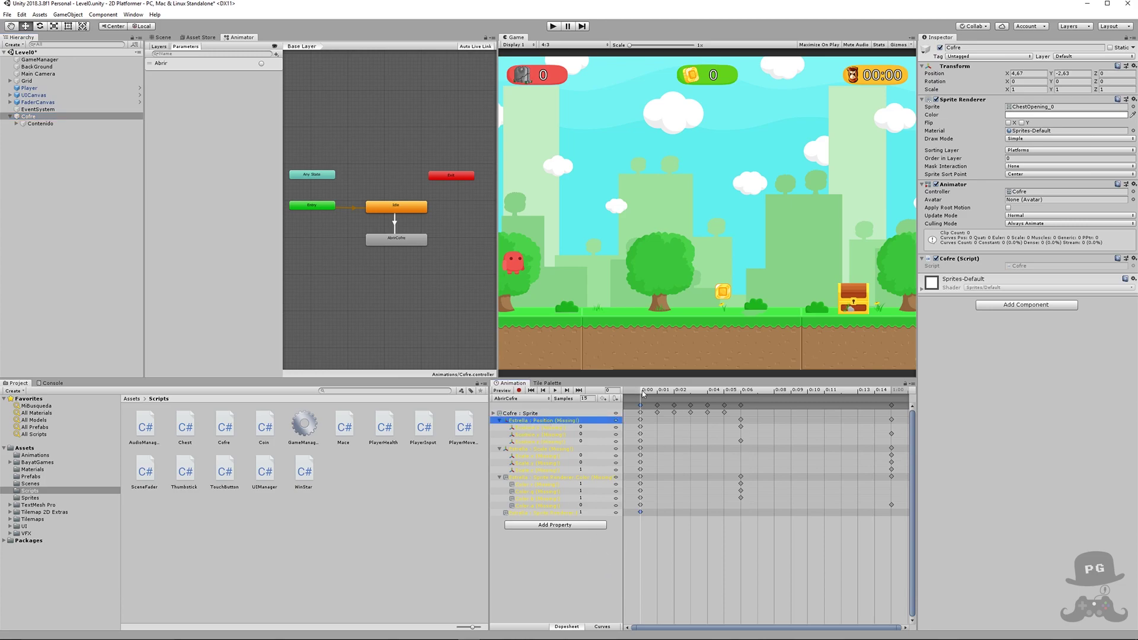
key("Delete")
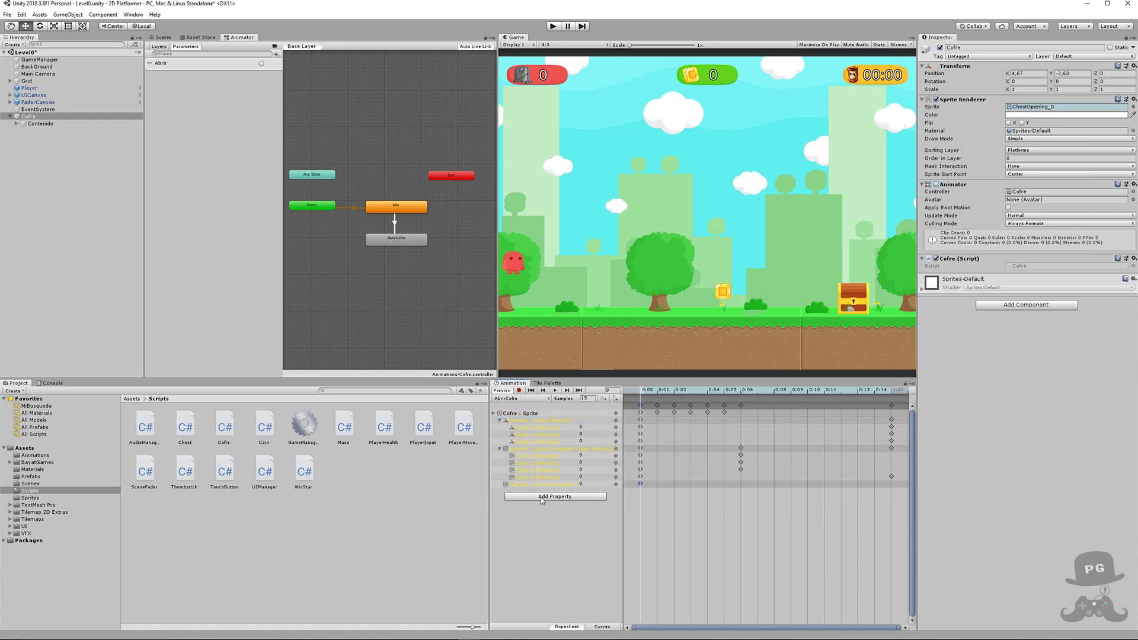
left_click(555, 496)
left_click(733, 539)
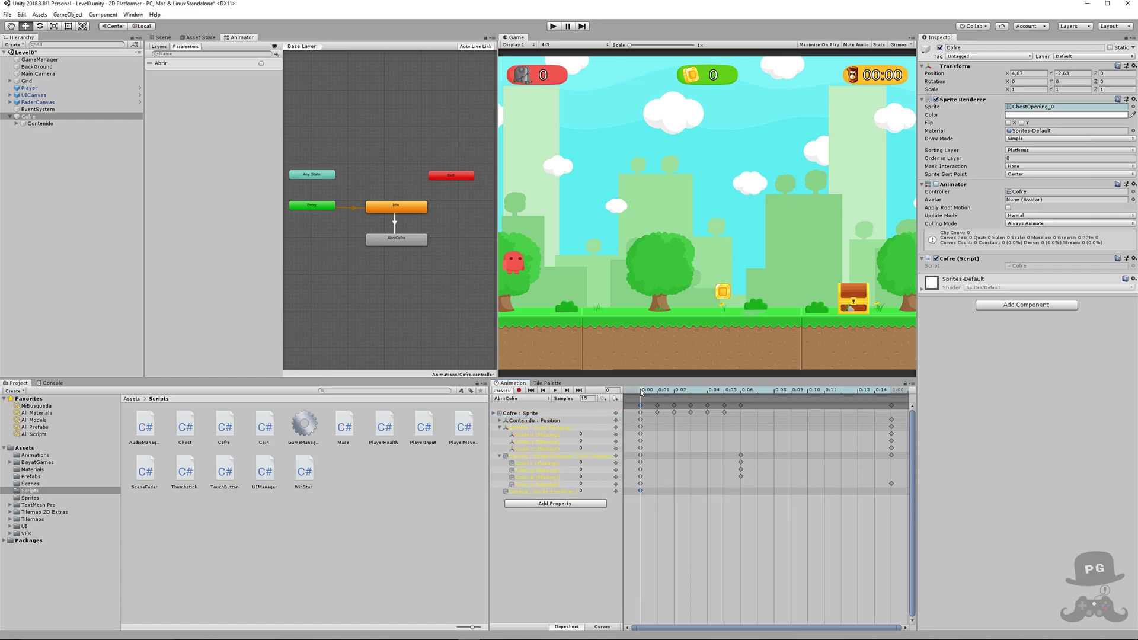
left_click_drag(643, 391, 898, 437)
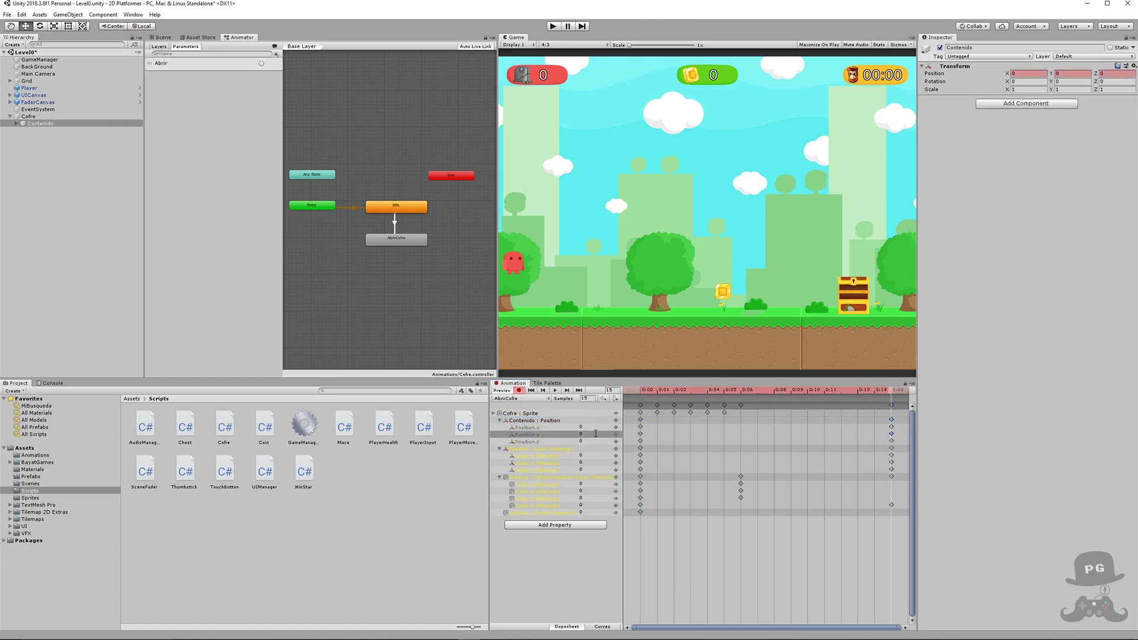
left_click(639, 395)
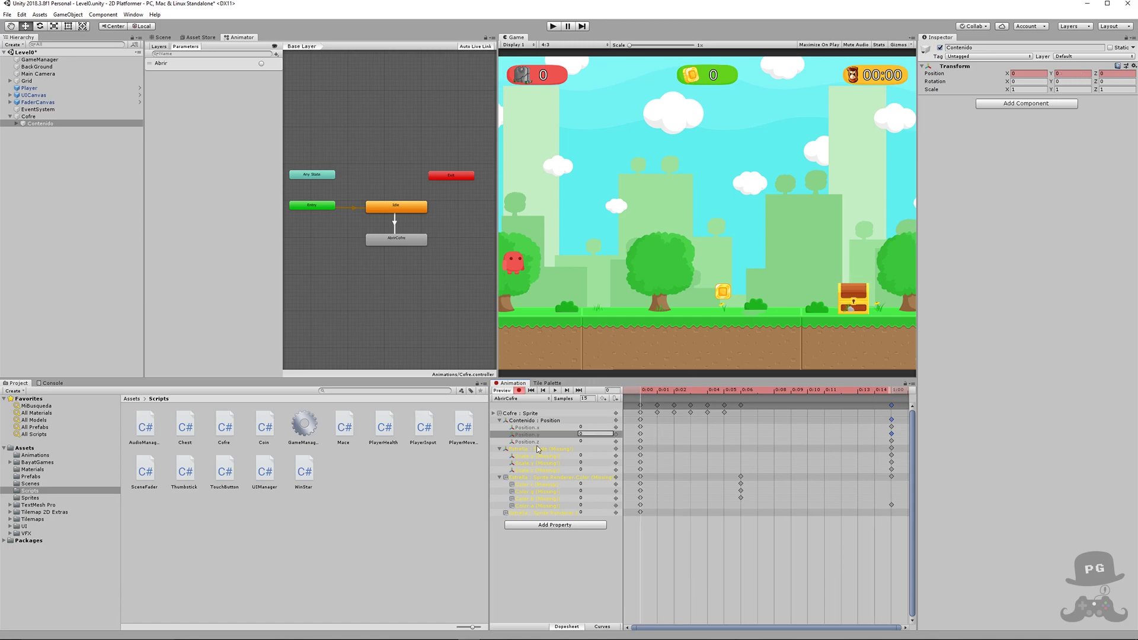
- Replace the missing renderer track with Estrella's Sprite Renderer enabled property
left_click(17, 123)
left_click(43, 131)
left_click(17, 123)
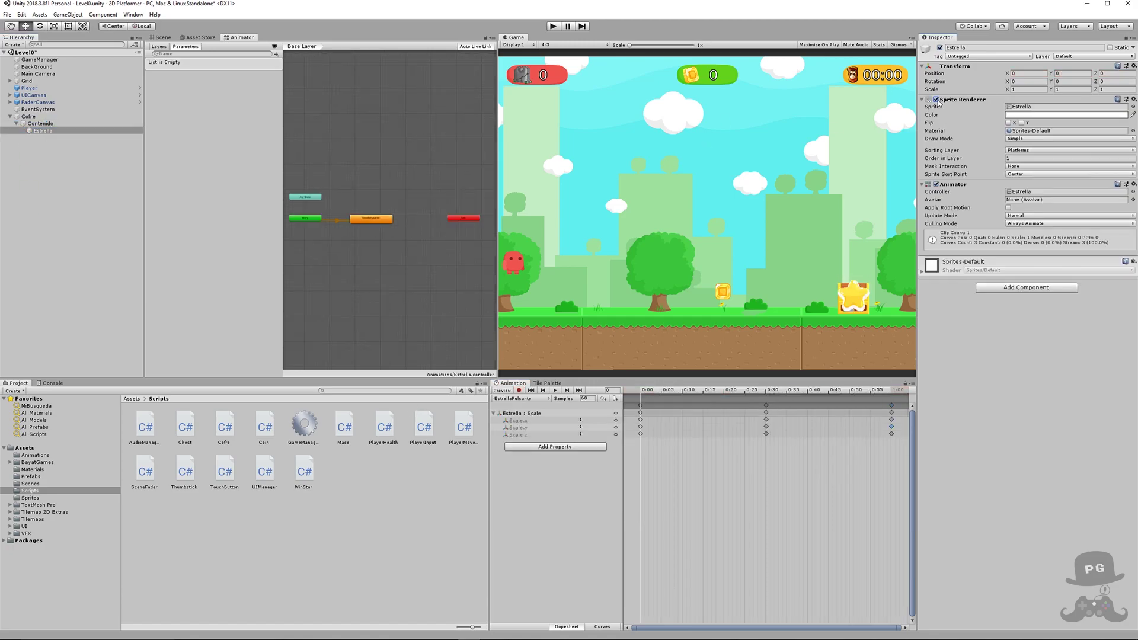
left_click(29, 116)
right_click(549, 513)
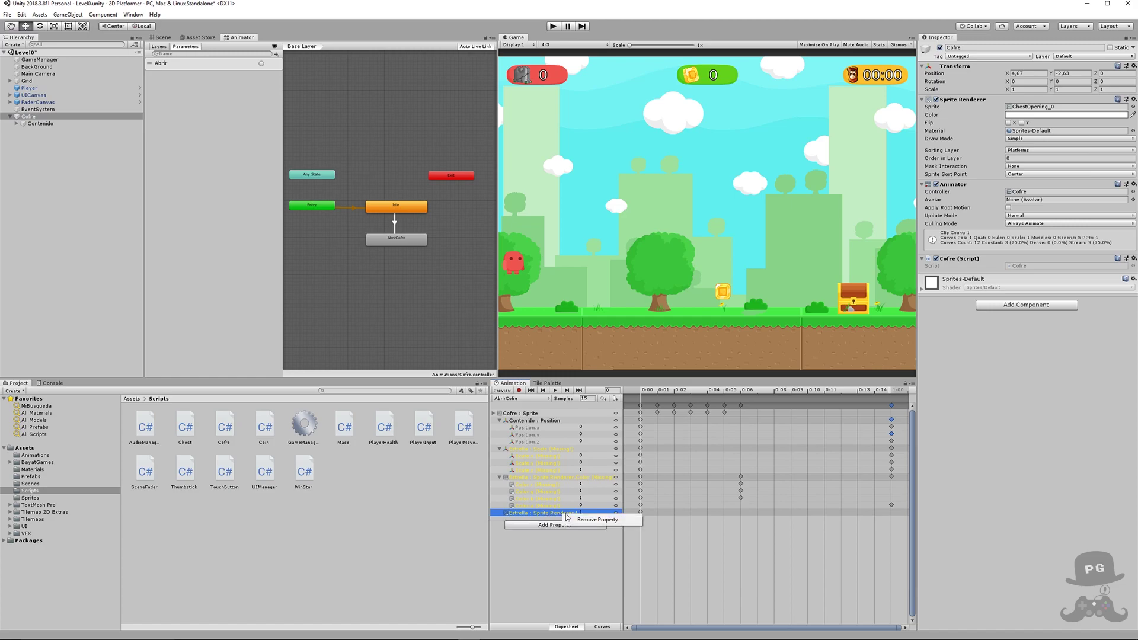
left_click(569, 519)
left_click(555, 518)
left_click(612, 539)
left_click(618, 560)
left_click(624, 582)
left_click(733, 588)
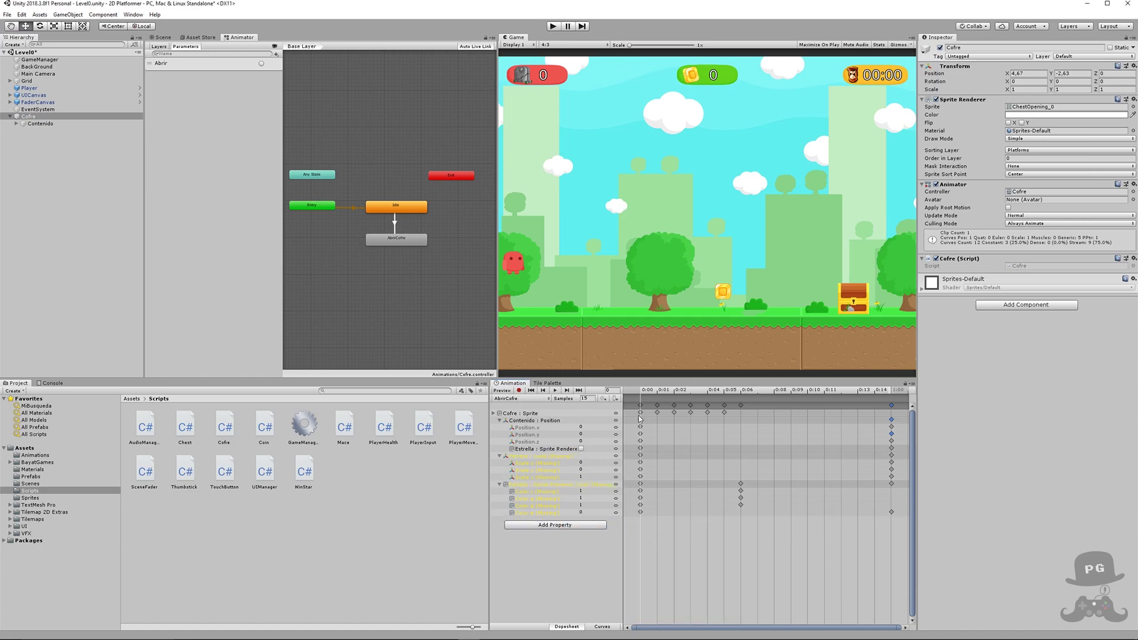
- Turn on recording, replace the missing Scale track with Contenido's Scale, and edit Scale.x at frame 0
left_click(519, 390)
left_click_drag(688, 390, 865, 389)
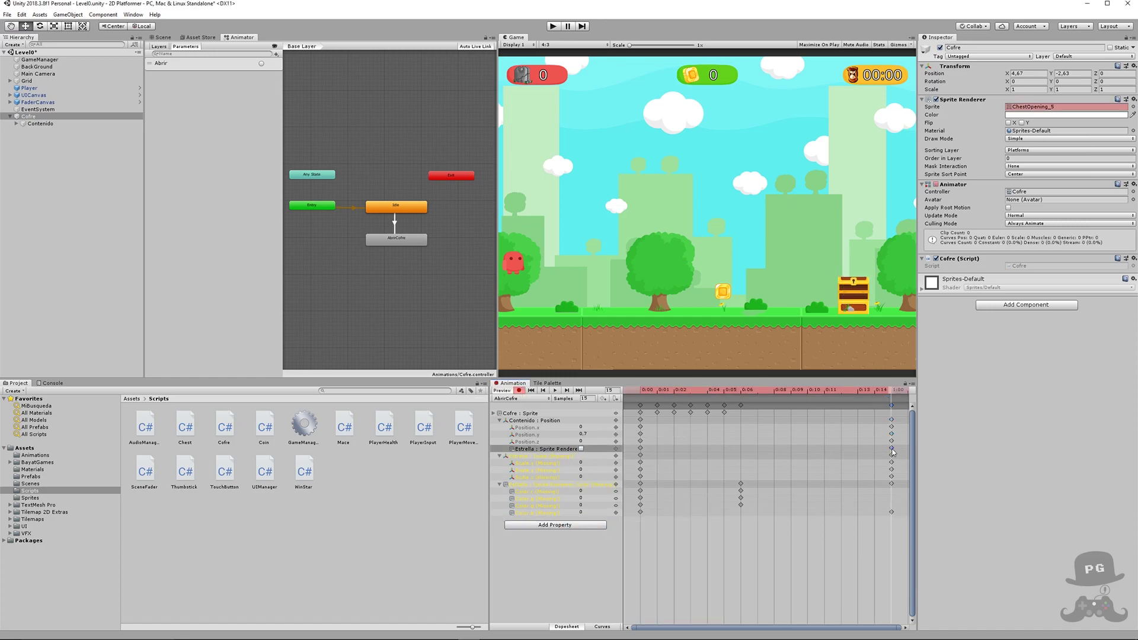
left_click(642, 390)
right_click(540, 456)
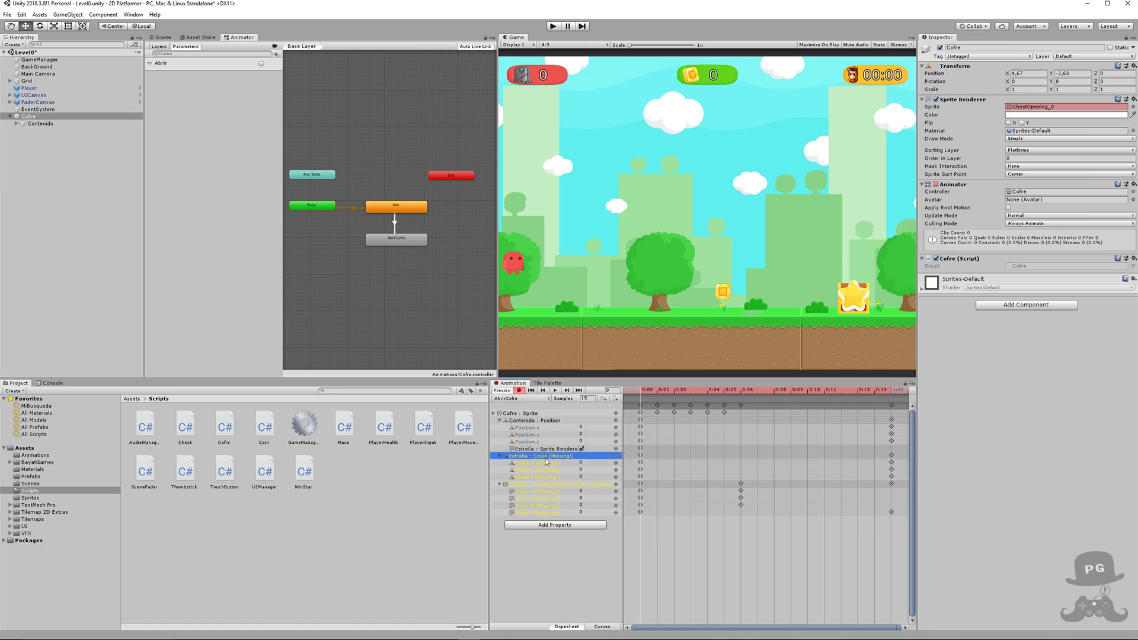
left_click(564, 461)
left_click(551, 496)
left_click(612, 518)
left_click(620, 525)
left_click(730, 546)
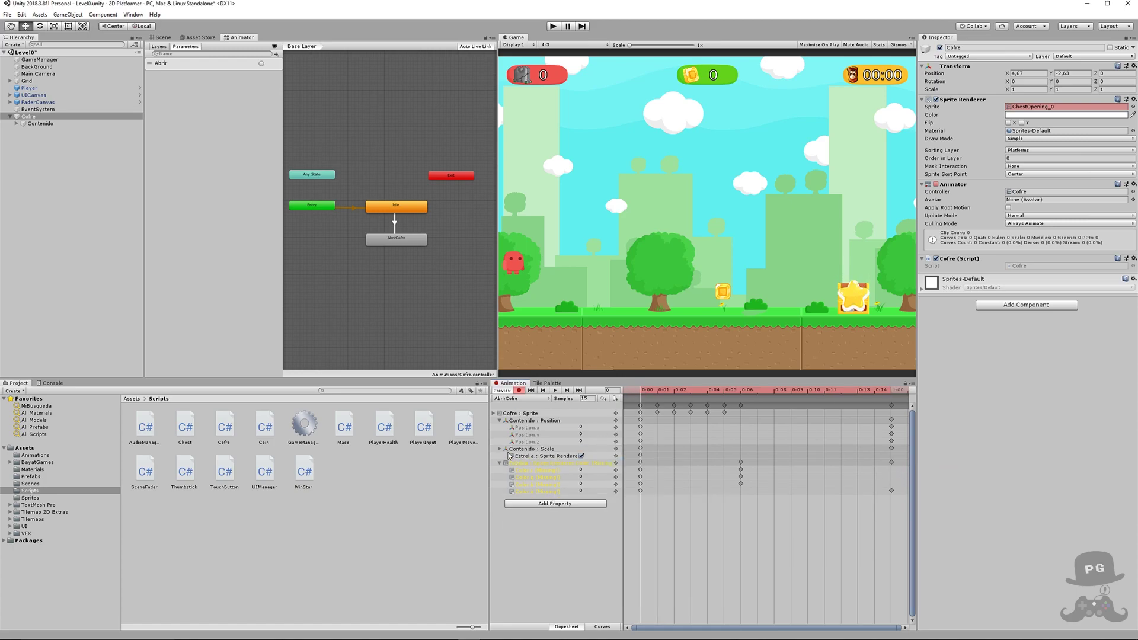
left_click(596, 456)
- Set Contenido's Scale.x and Scale.y to 0 at frame 0 and check the hidden star
type("0")
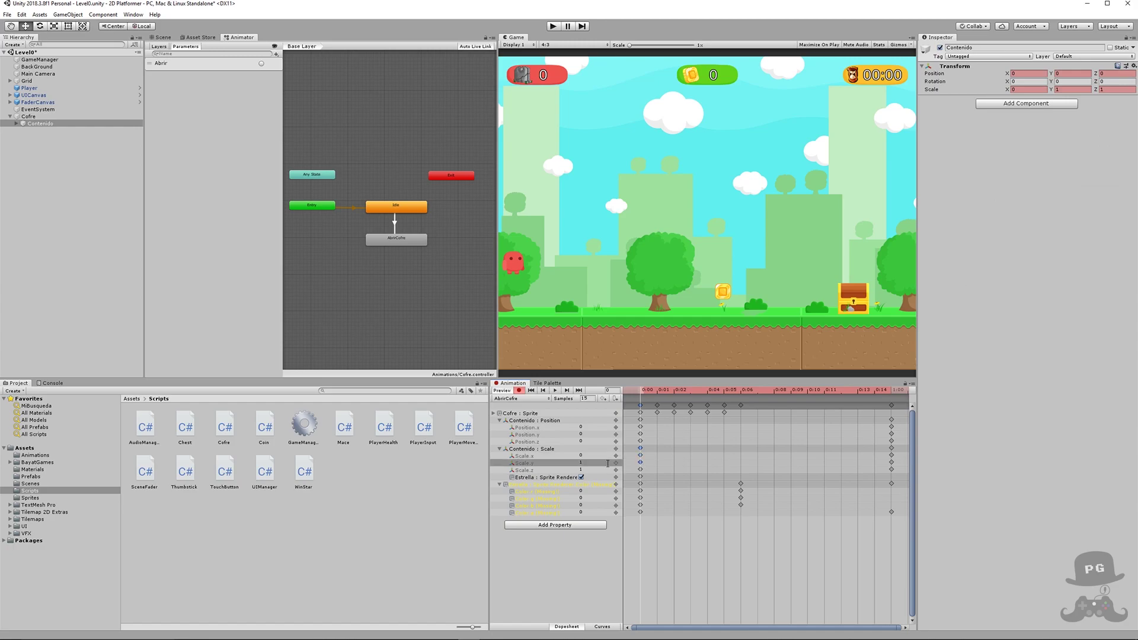
left_click(595, 463)
type("0")
key("Return")
left_click(740, 398)
left_click_drag(740, 397, 649, 403)
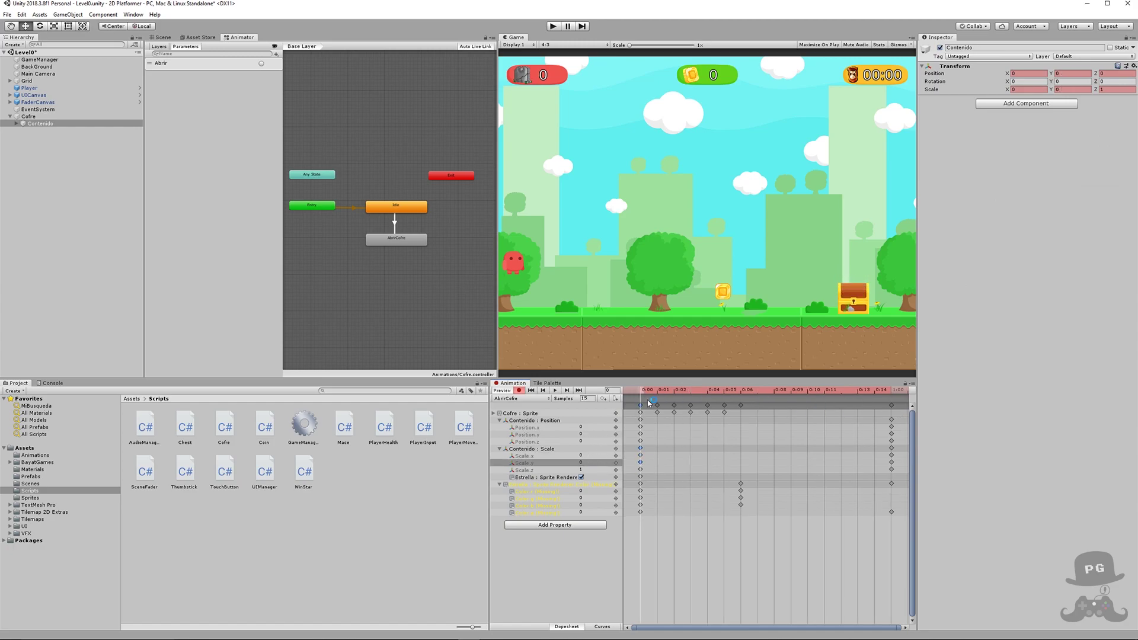
- Replace the missing Color rows with Estrella's Sprite Renderer Color and set Color.a to 0
key("Delete")
left_click(555, 489)
left_click(611, 510)
left_click(618, 531)
left_click(625, 553)
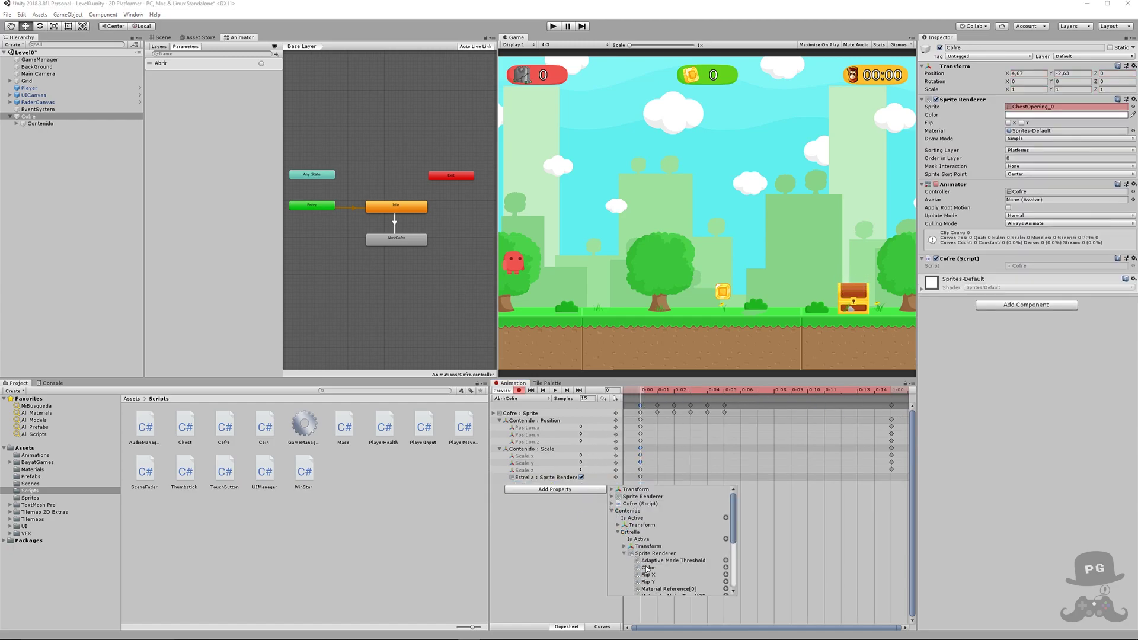
left_click(727, 567)
left_click(507, 478)
left_click(584, 506)
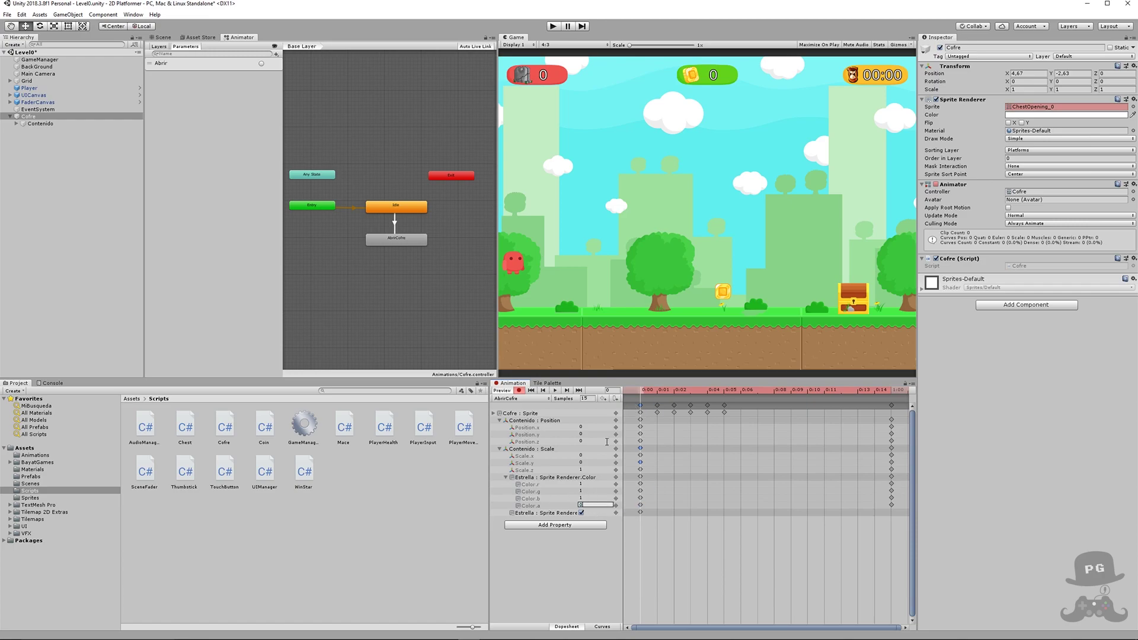
type("0")
key("Return")
left_click(555, 391)
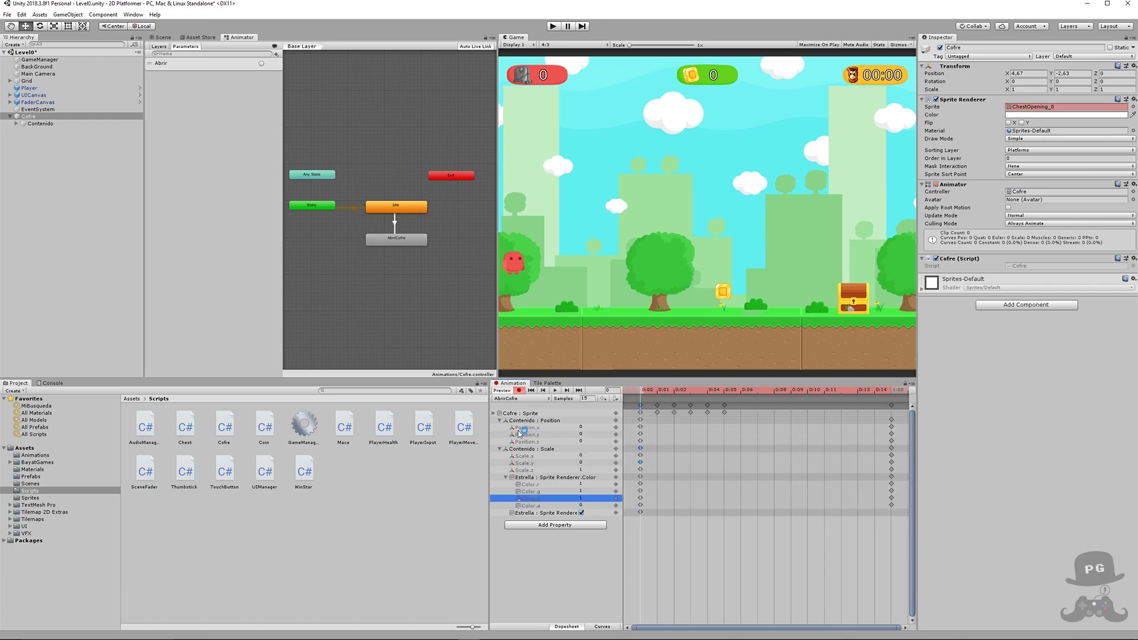
- Set Contenido's Position and Scale to 0 at frame 0, checking values across the clip
left_click(556, 422)
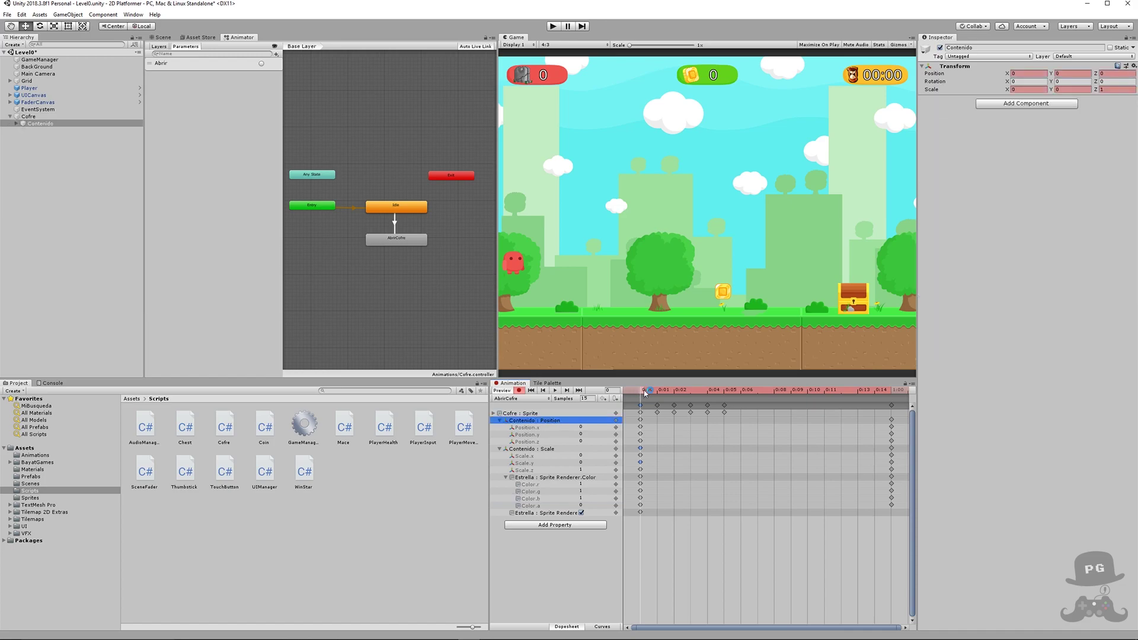
left_click_drag(642, 392, 703, 392)
left_click_drag(779, 396, 903, 408)
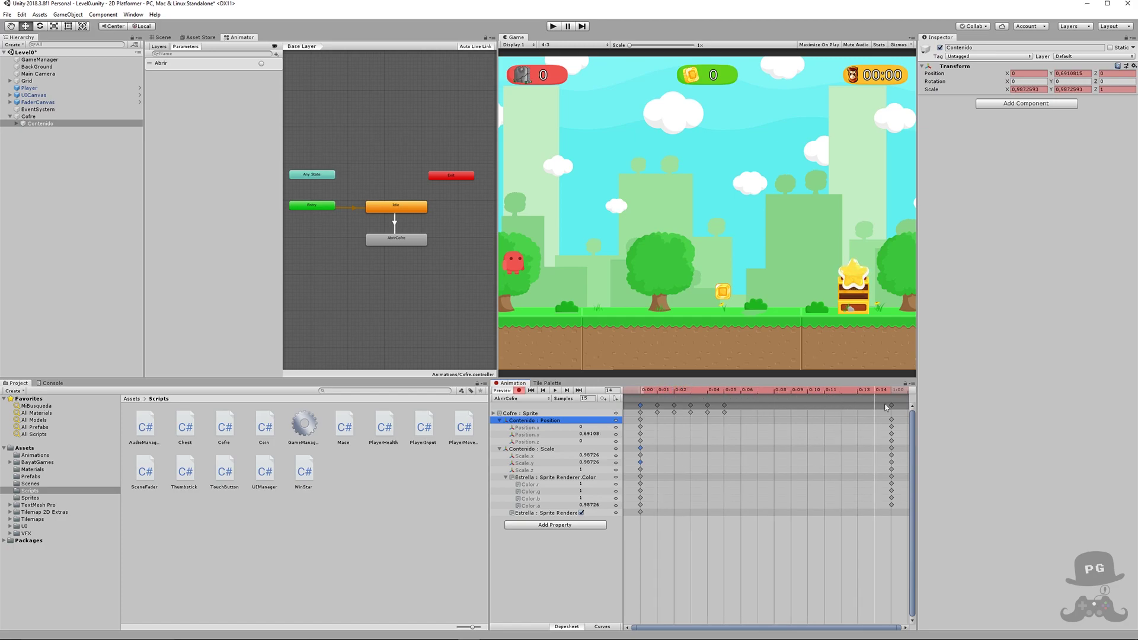
left_click(591, 436)
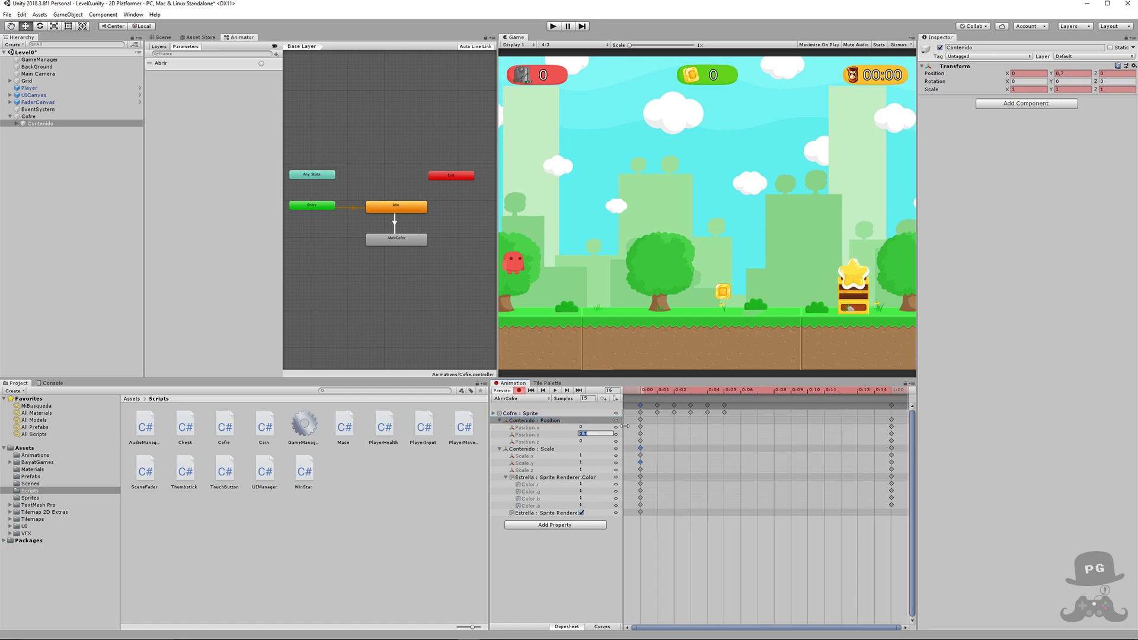
left_click(652, 392)
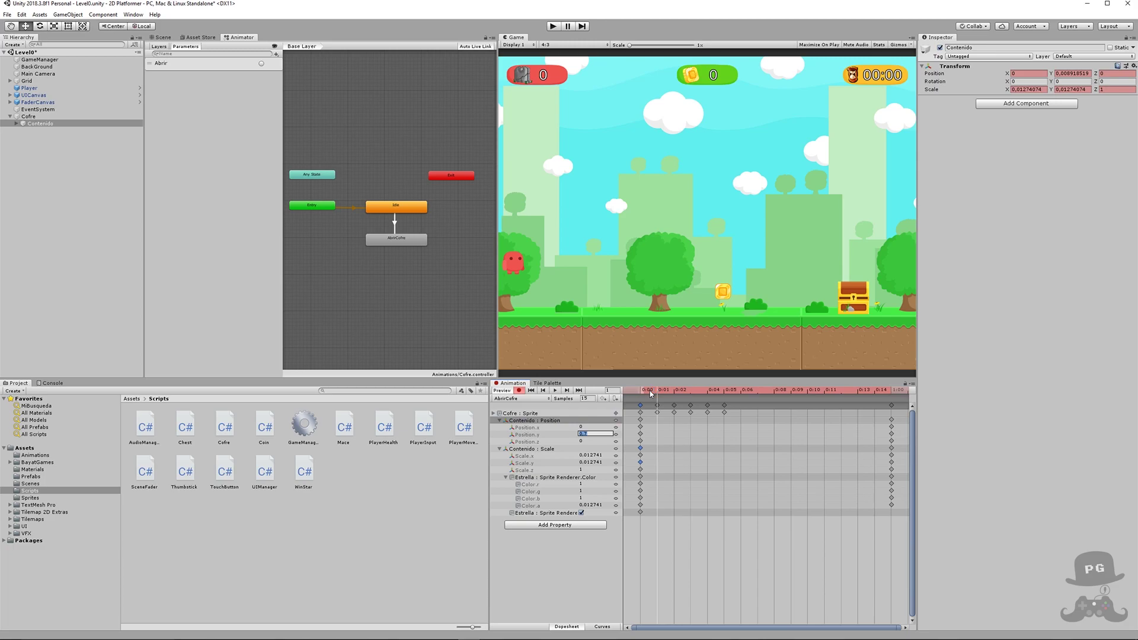
left_click_drag(651, 393, 640, 393)
left_click(594, 427)
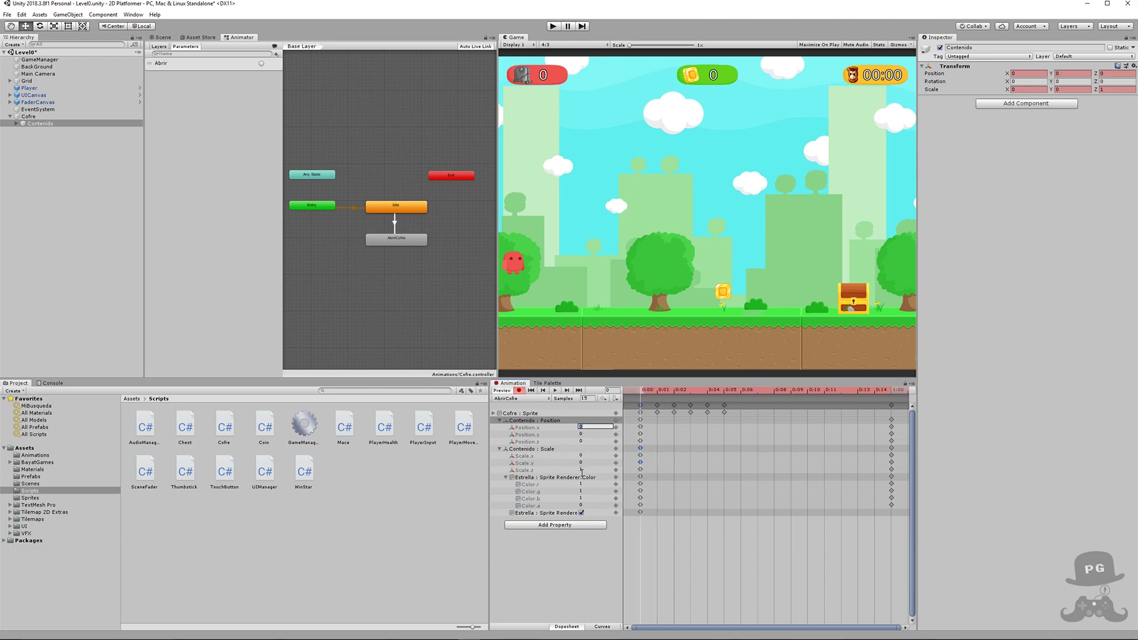
left_click(586, 455)
left_click(589, 470)
mouse_move(645, 392)
left_mouse_down()
mouse_move(895, 392)
mouse_move(641, 393)
left_mouse_up()
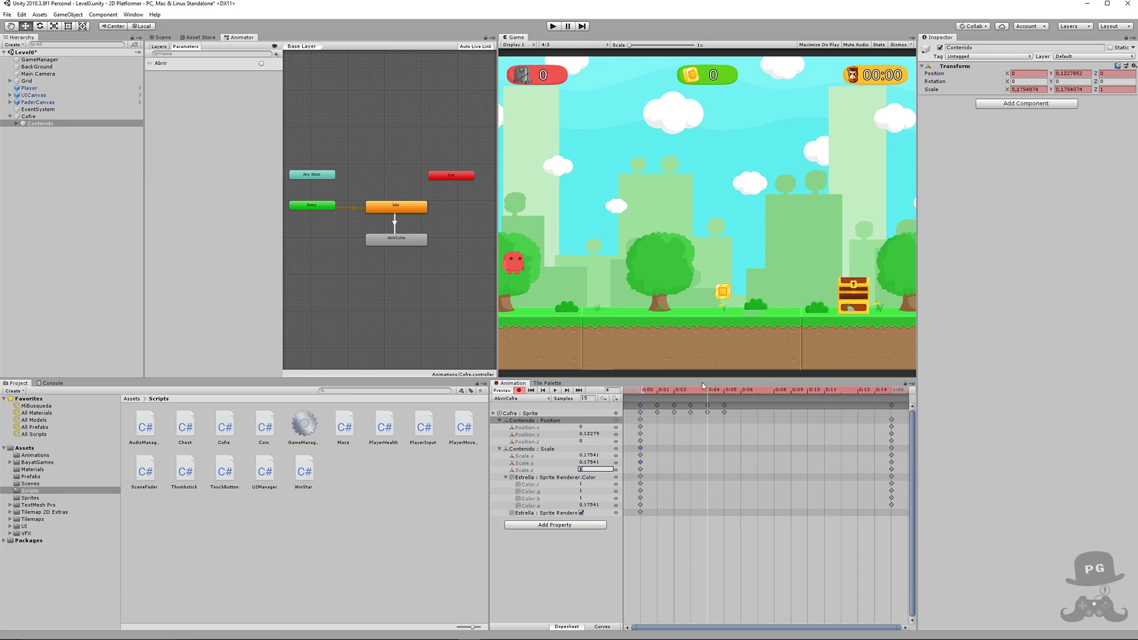
- Preview the star rising and fading in by scrubbing to frame 13 and back to 0
left_click(568, 477)
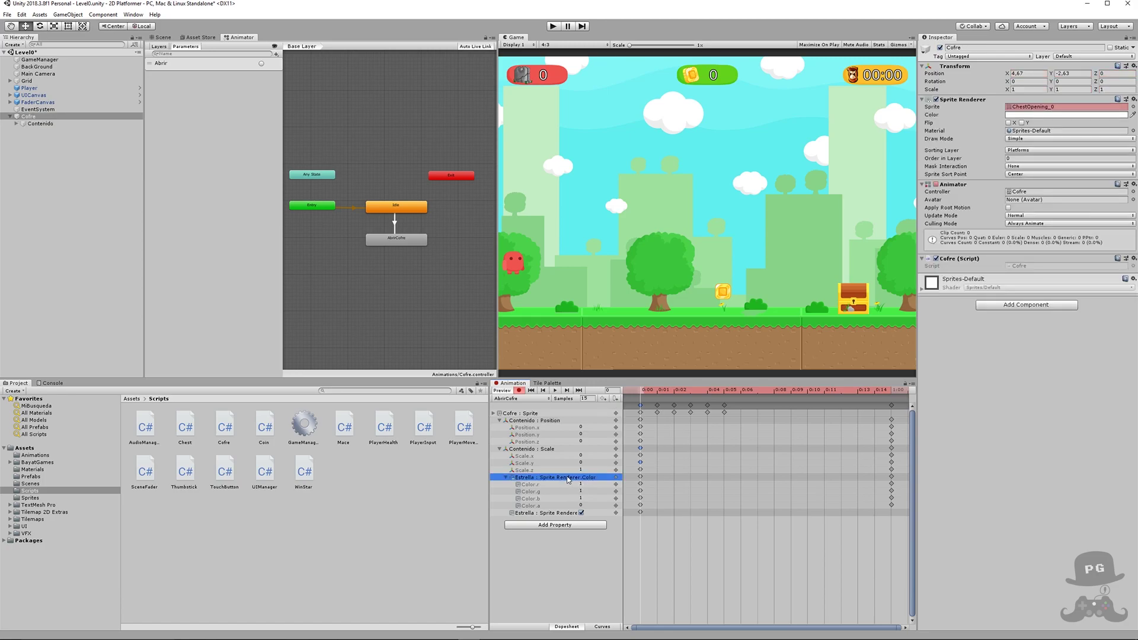
left_click(643, 393)
left_click_drag(645, 392, 866, 407)
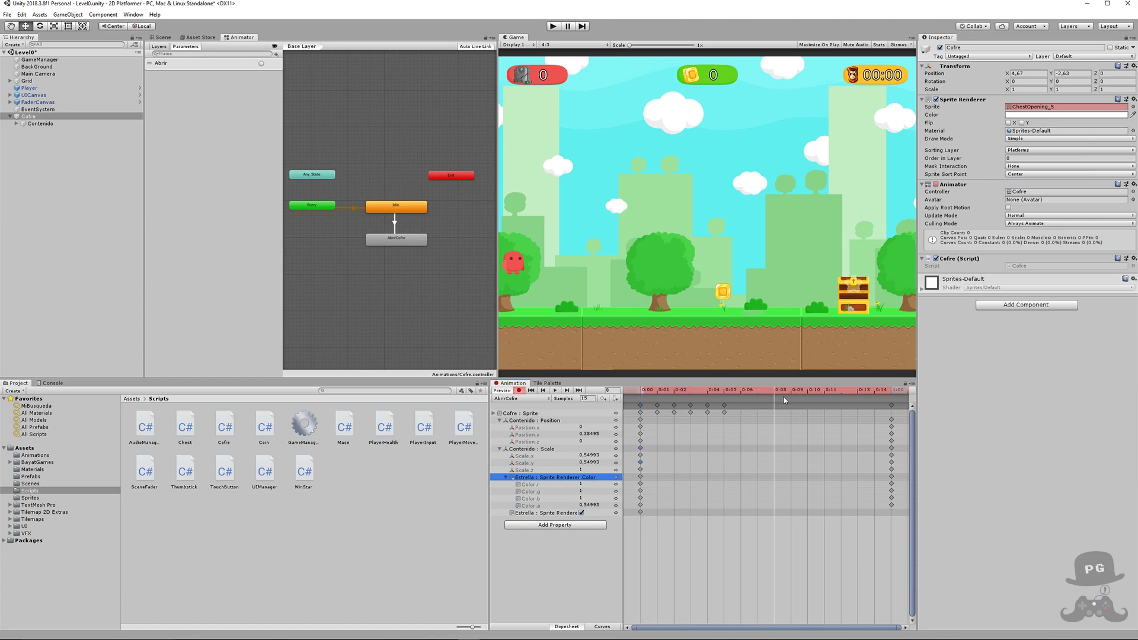
left_click_drag(865, 406, 647, 419)
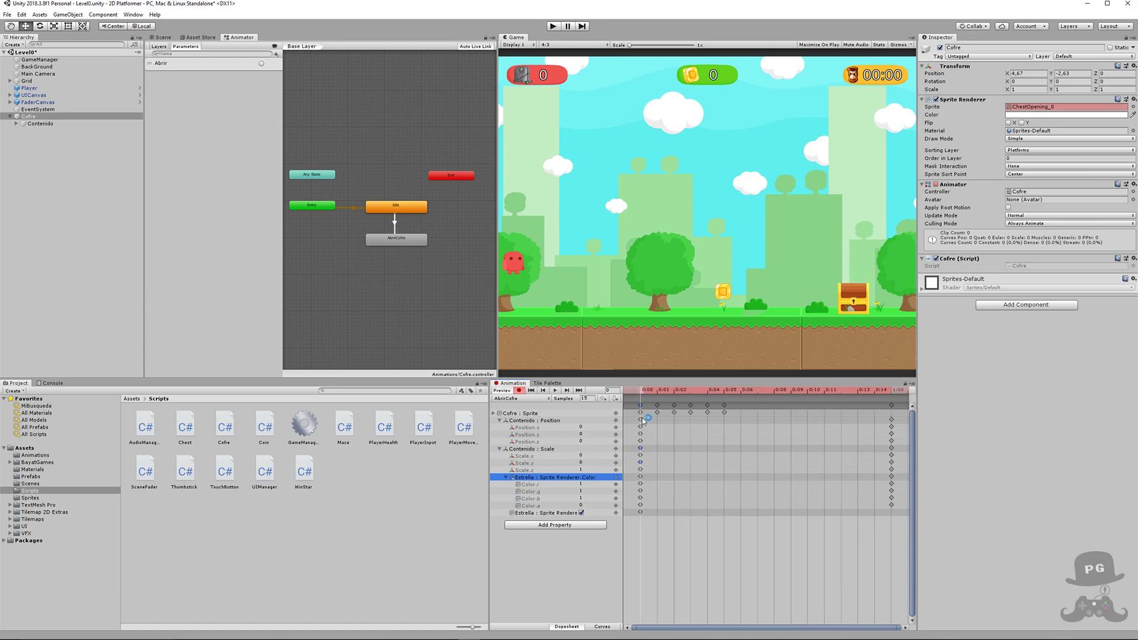
left_click(619, 542)
- Stop keyframe recording, run the game, and walk the player up beside the chest
left_click(520, 391)
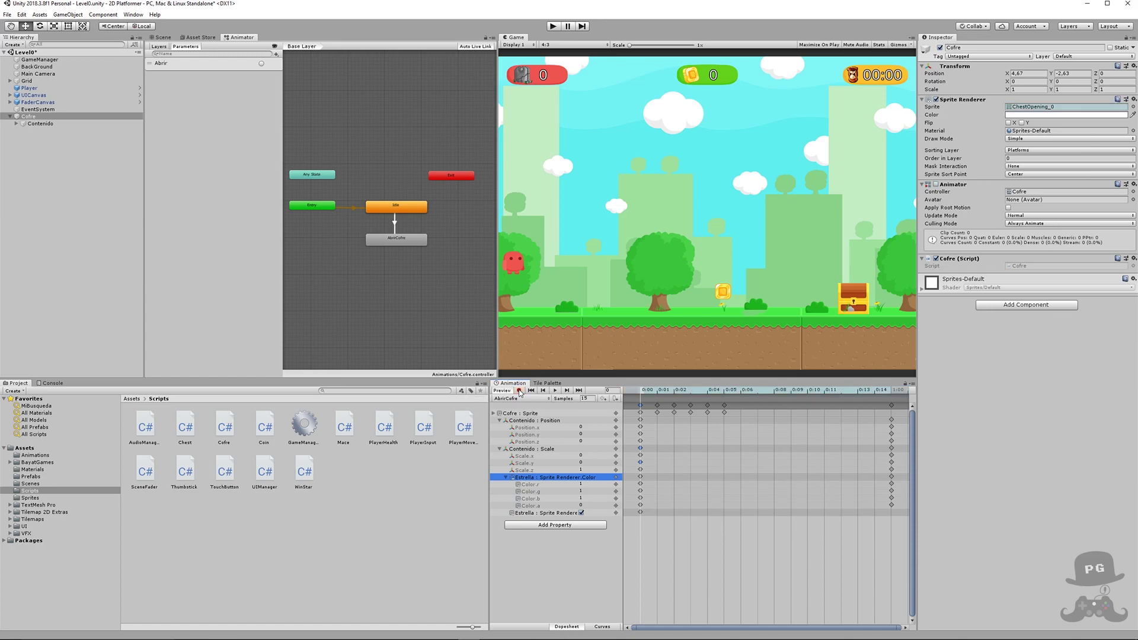
left_click(552, 27)
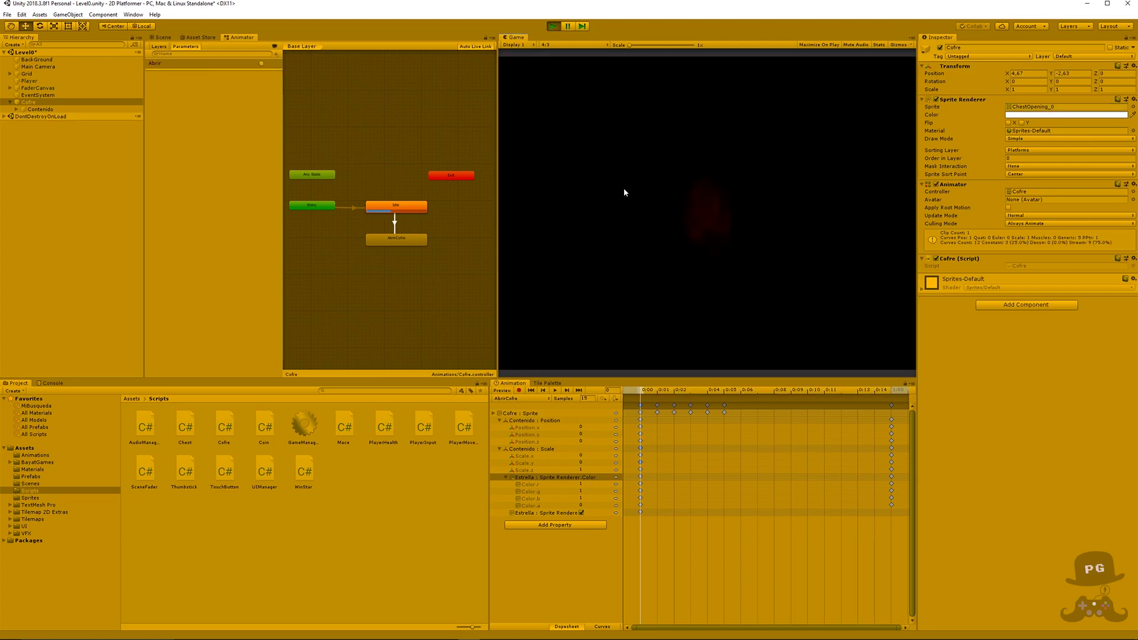
key("Right")
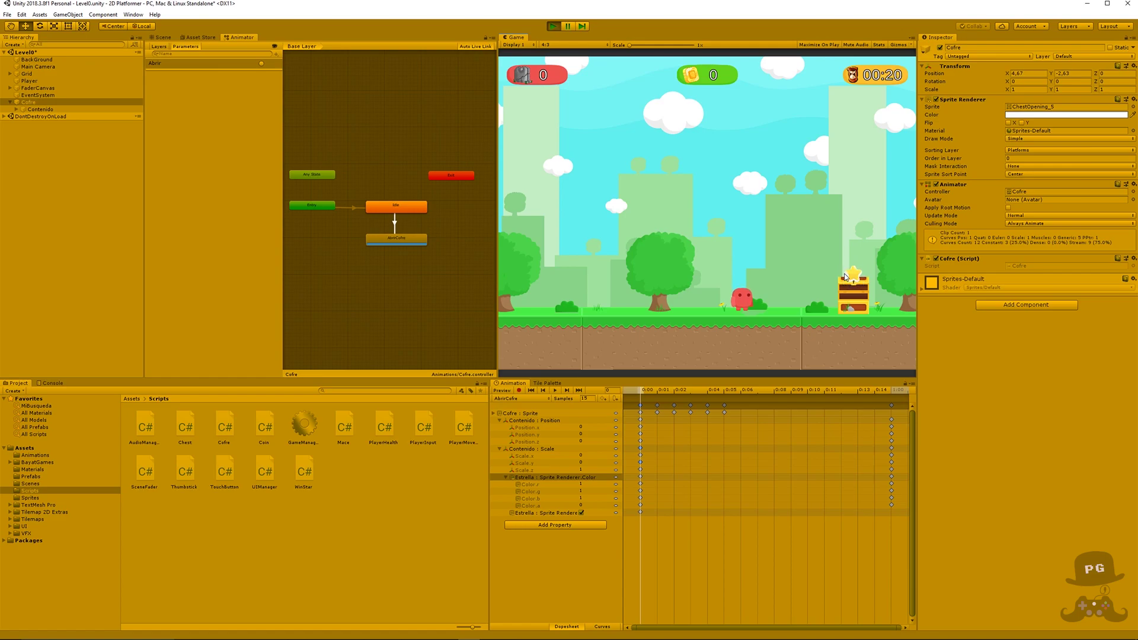
key("Right")
key("Right")
key("Left")
key("Right")
key("space")
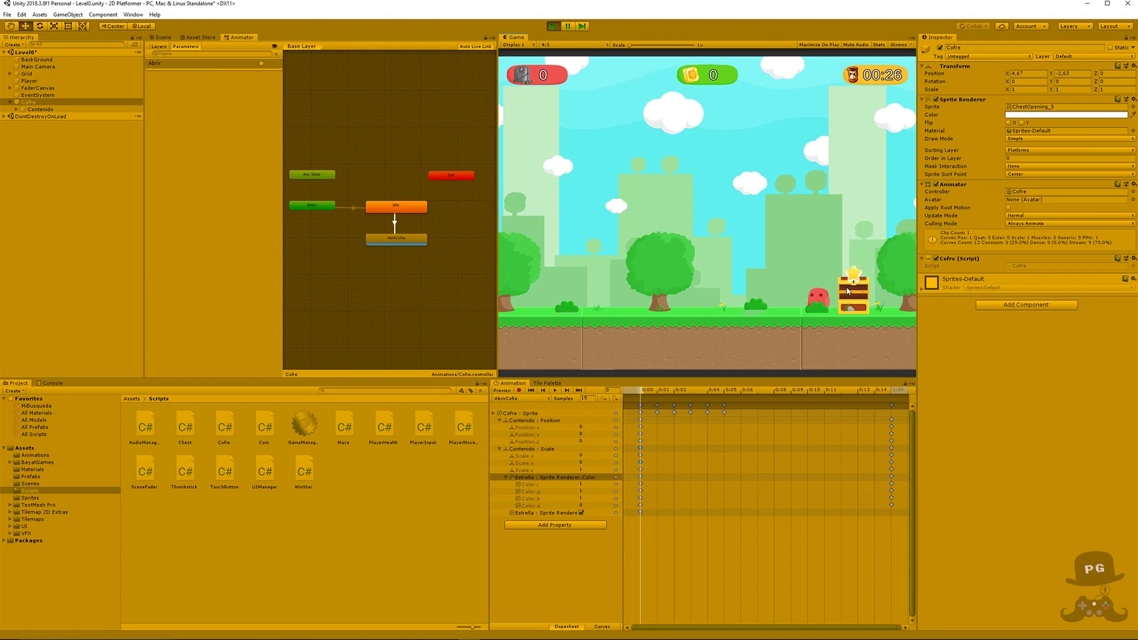
key("Left")
key("Left")
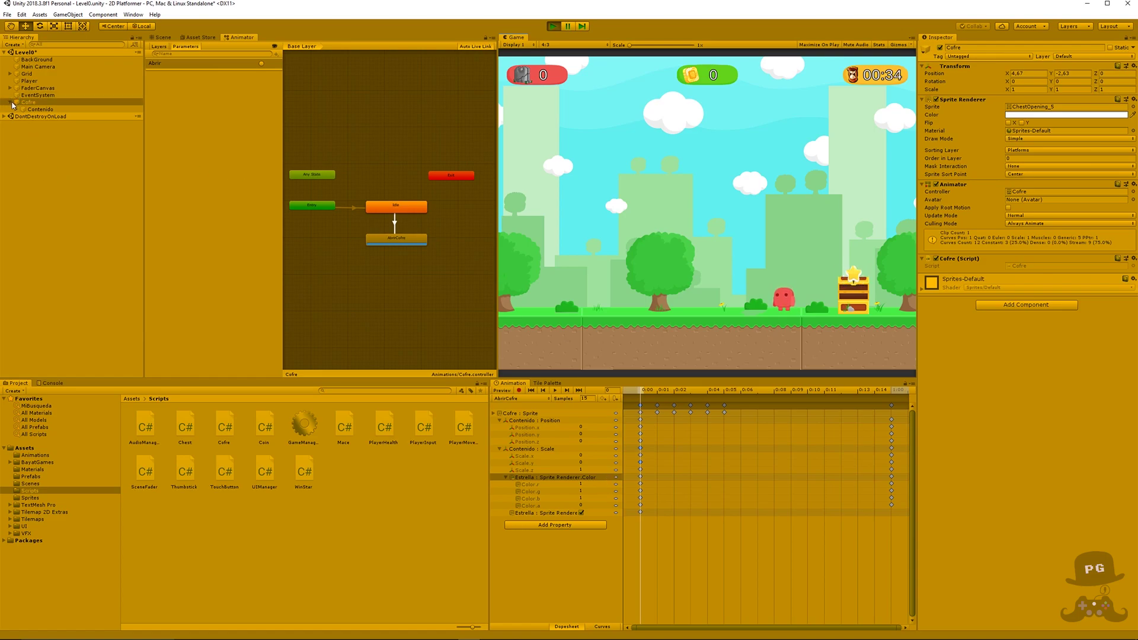
- During play, inspect Contenido, its child Estrella and the AbrirCofre clip, then stop play mode
left_click(16, 109)
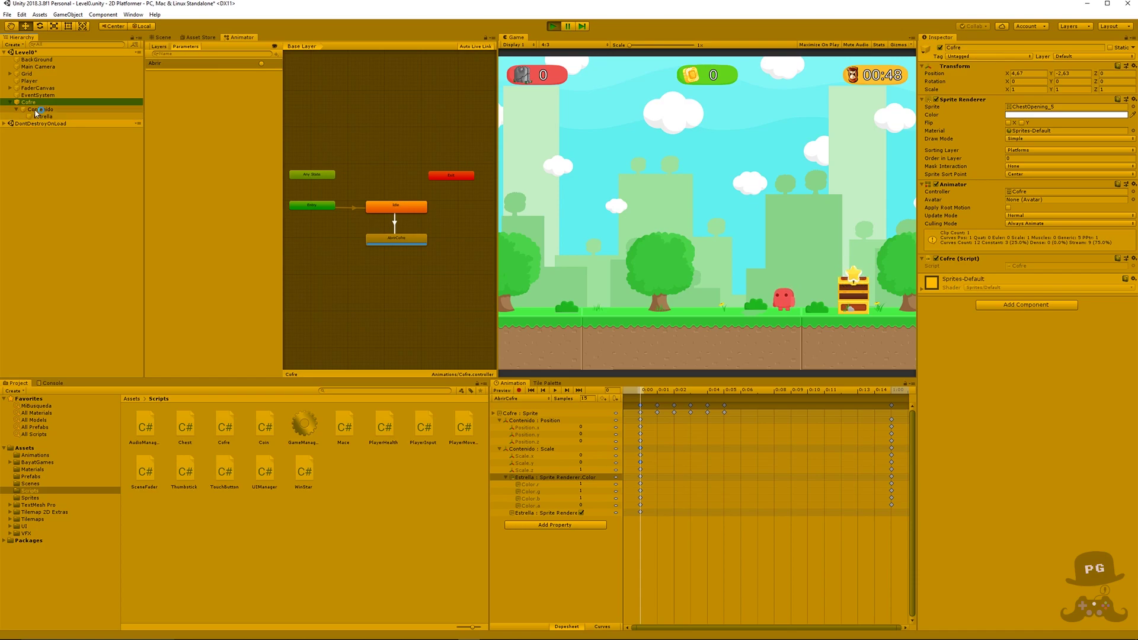
left_click(37, 109)
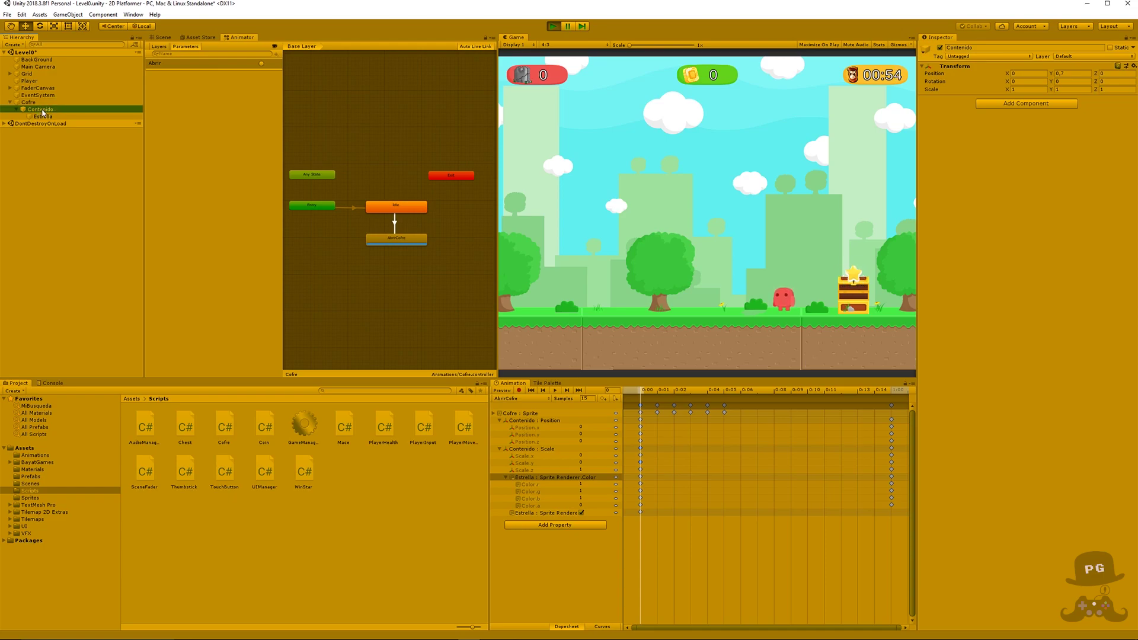
left_click(44, 116)
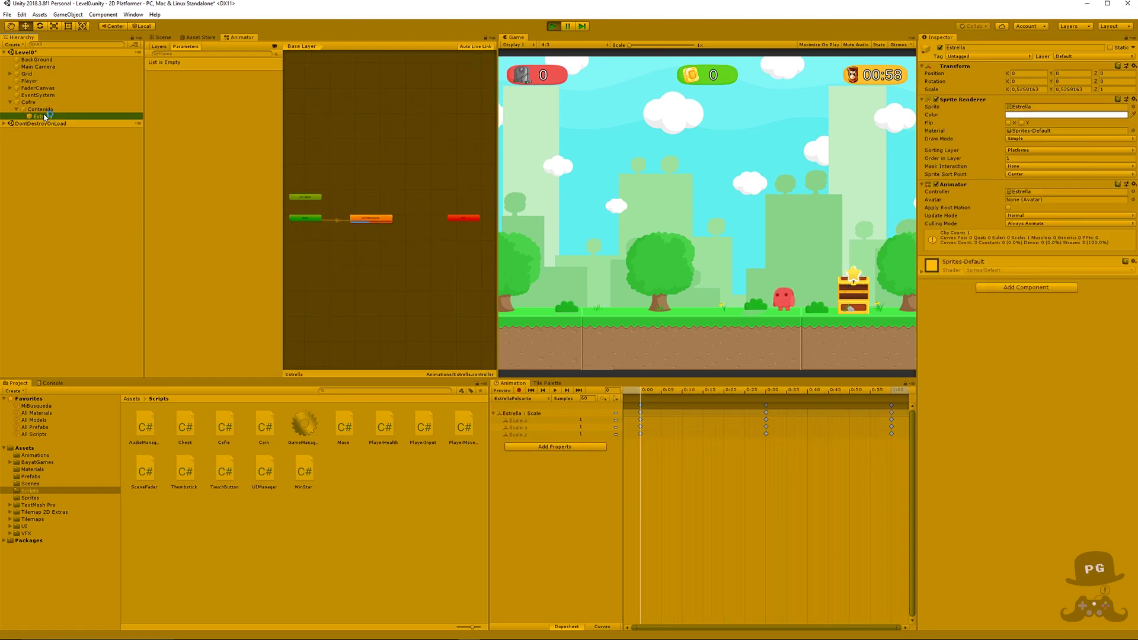
left_click(41, 111)
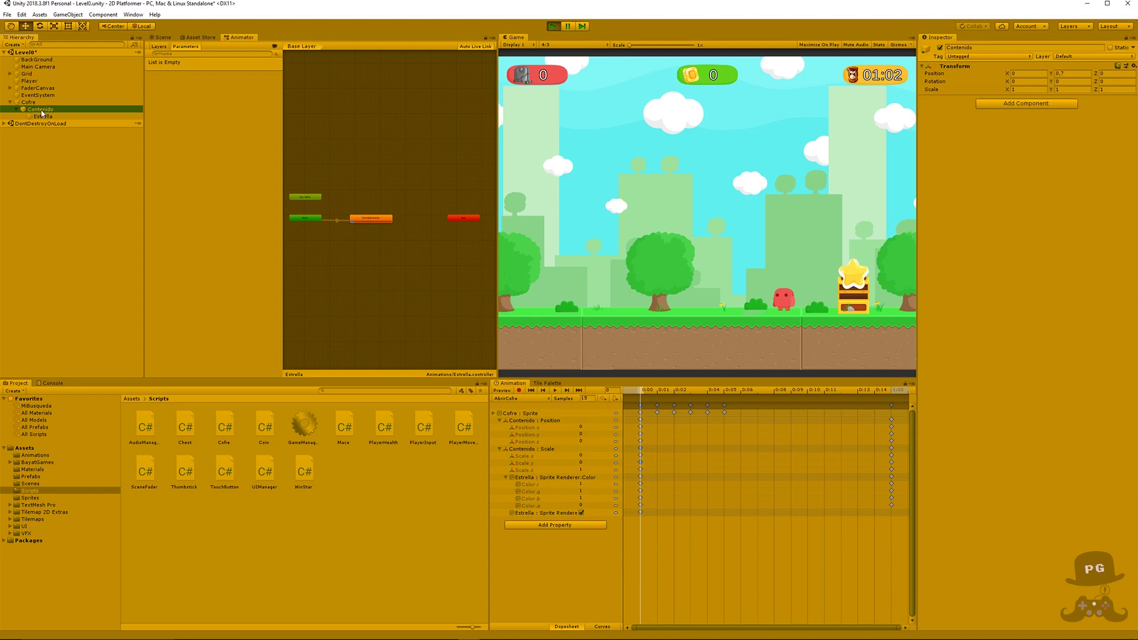
left_click_drag(41, 112, 33, 112)
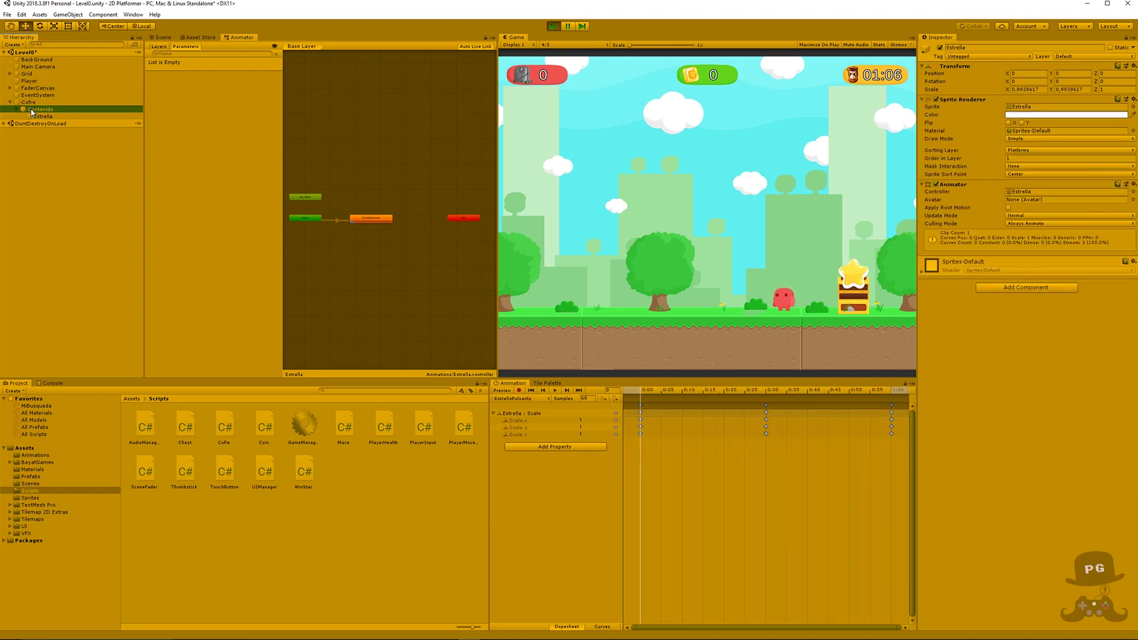
left_click(32, 110)
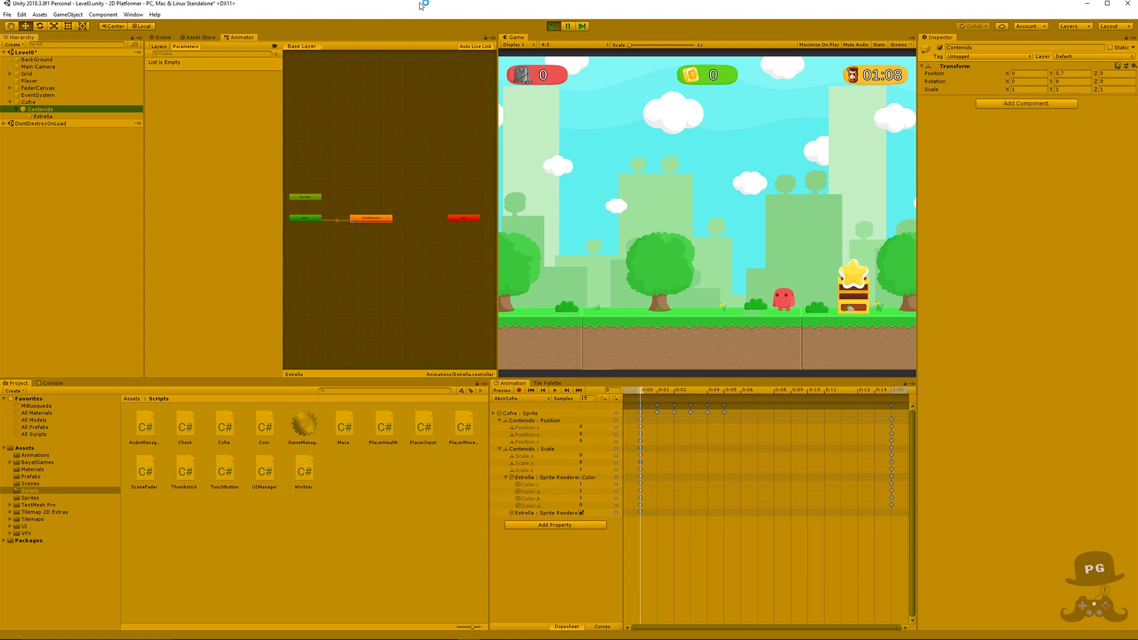
left_click(552, 26)
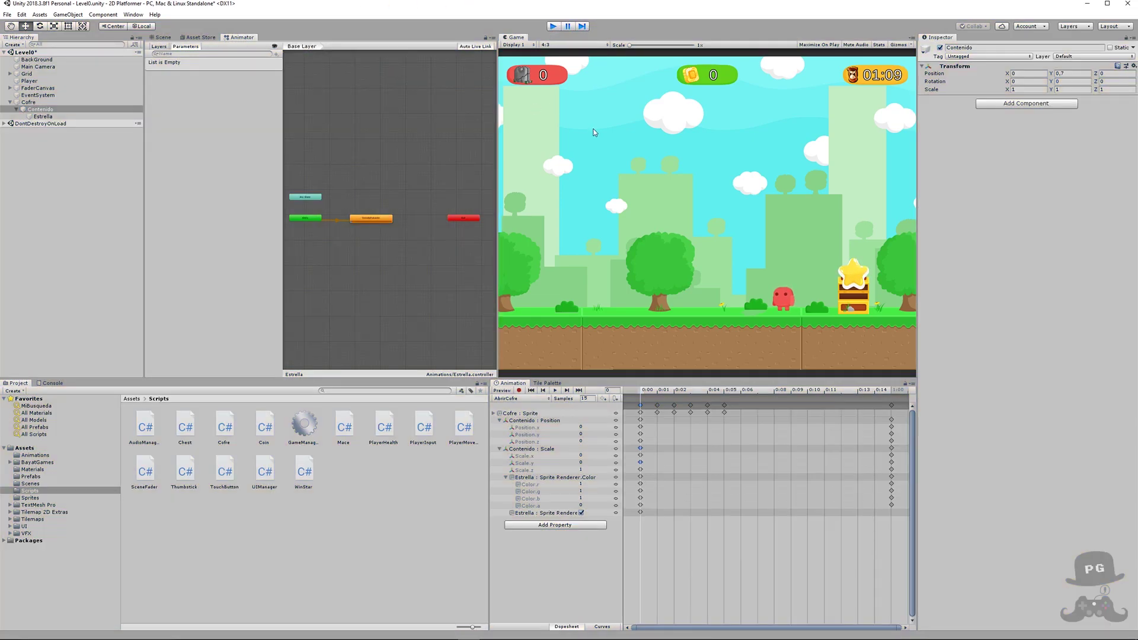